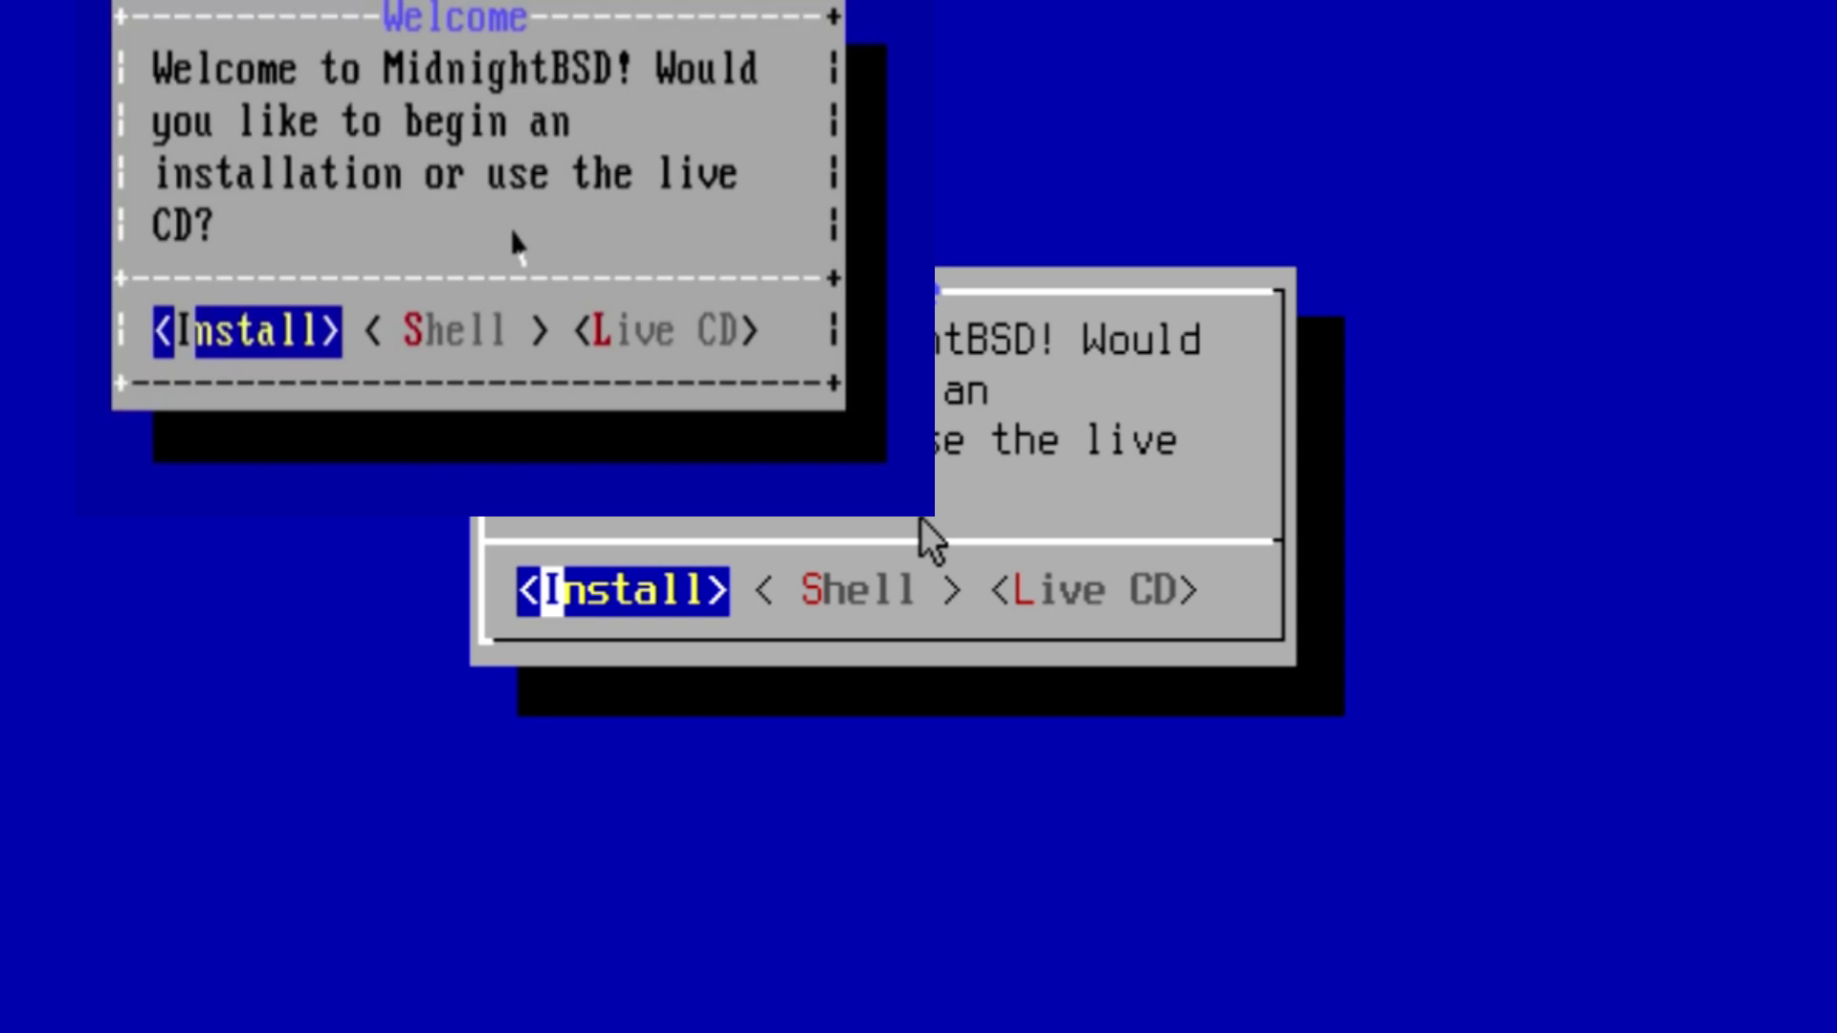
# Begin a new installation and select the United Kingdom Codepage 850 keymap.
pyautogui.press('Right')
pyautogui.press('Right')
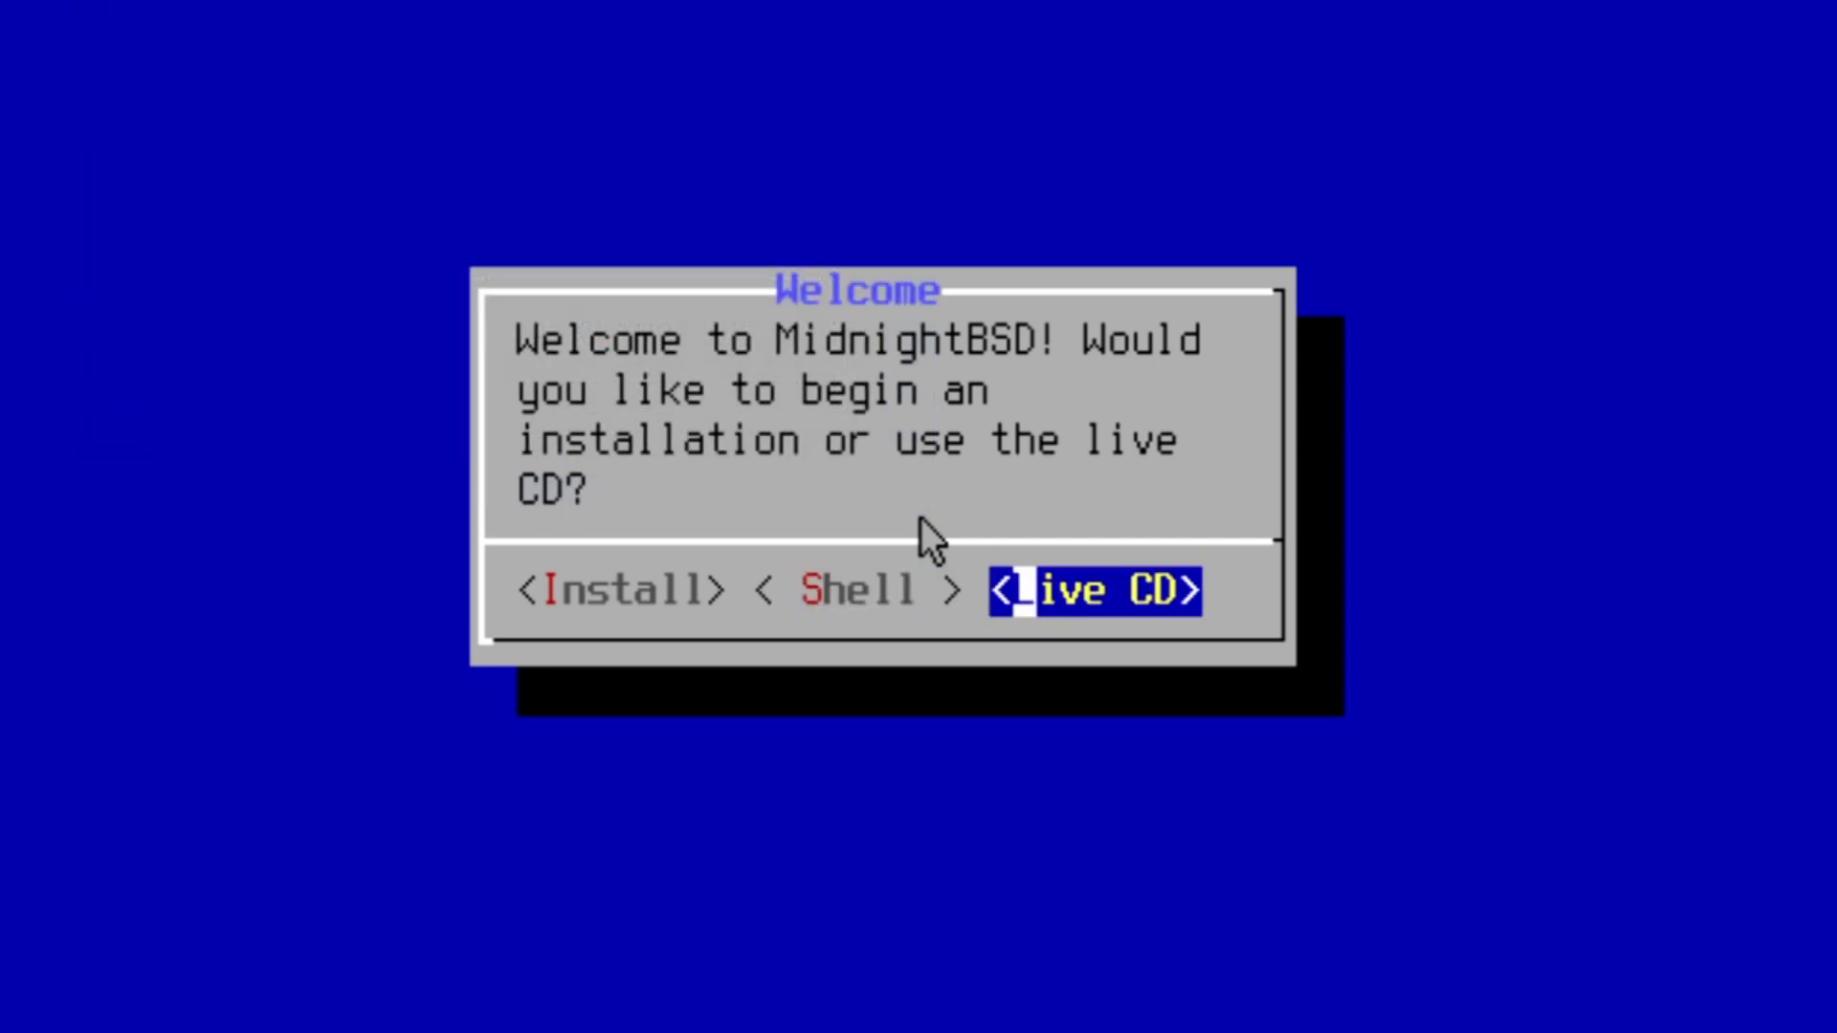
pyautogui.press('Left')
pyautogui.press('Left')
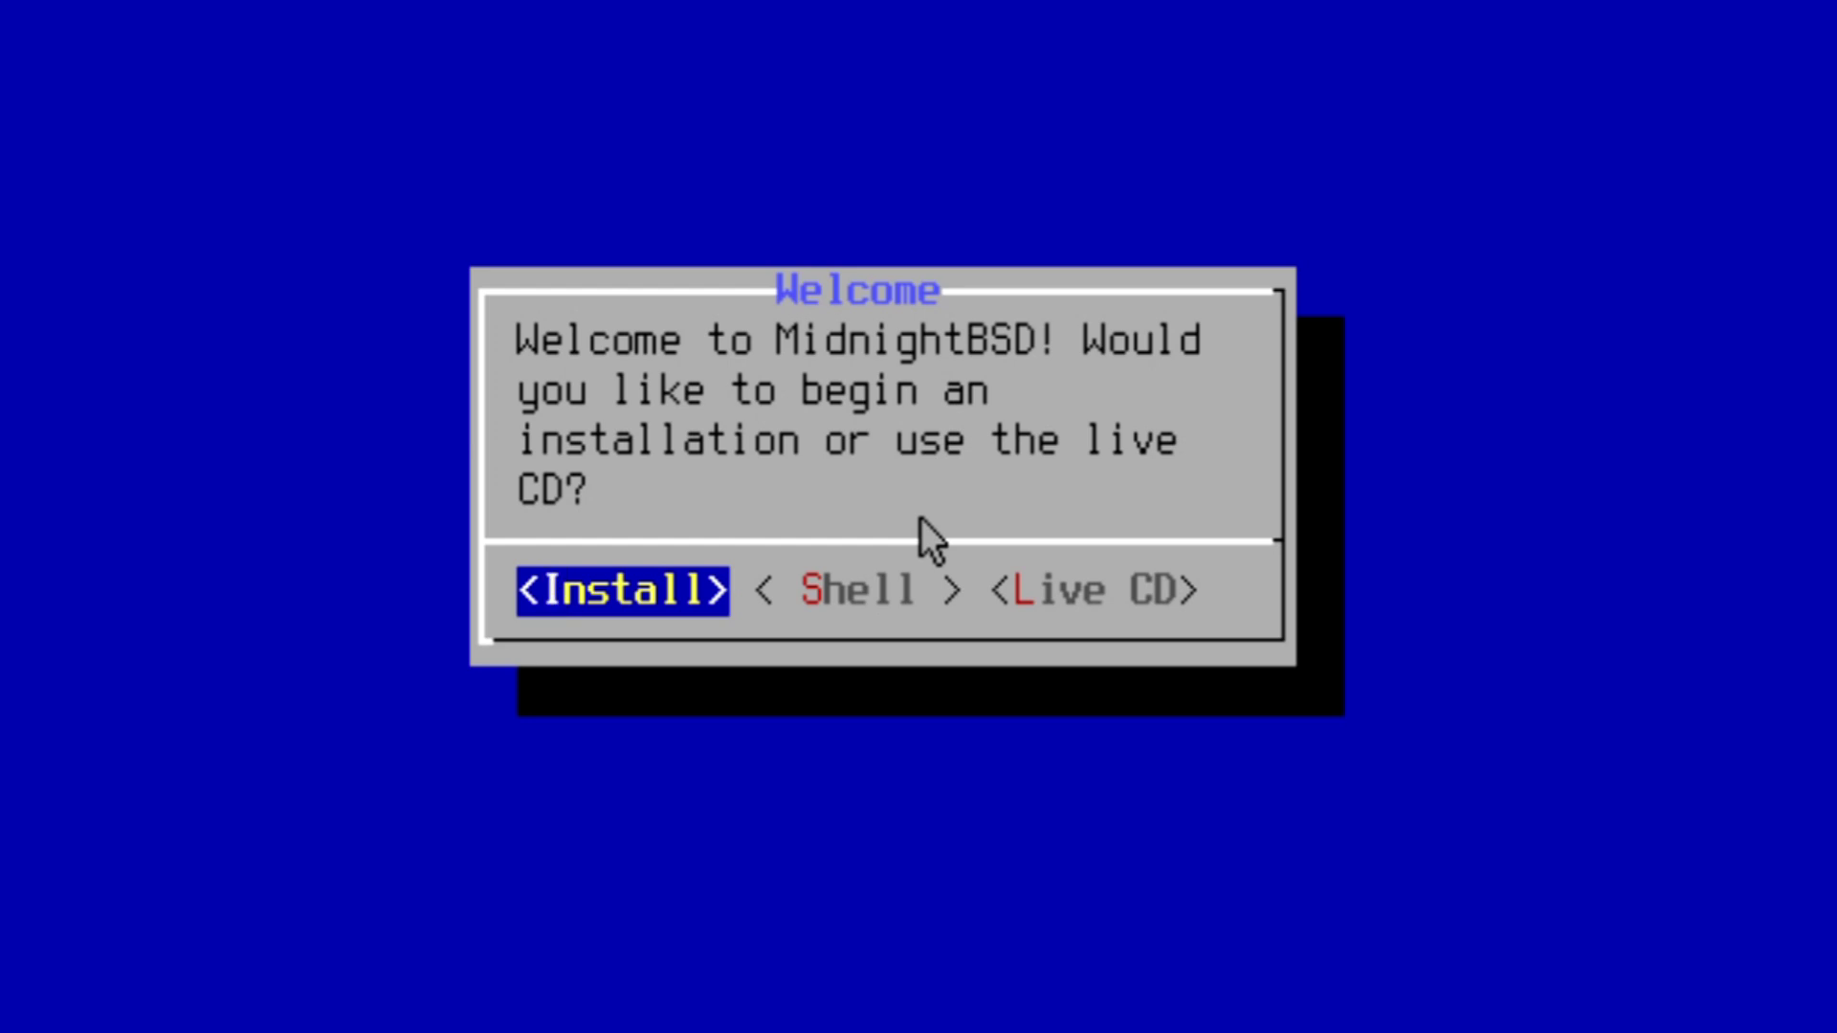
pyautogui.press('Return')
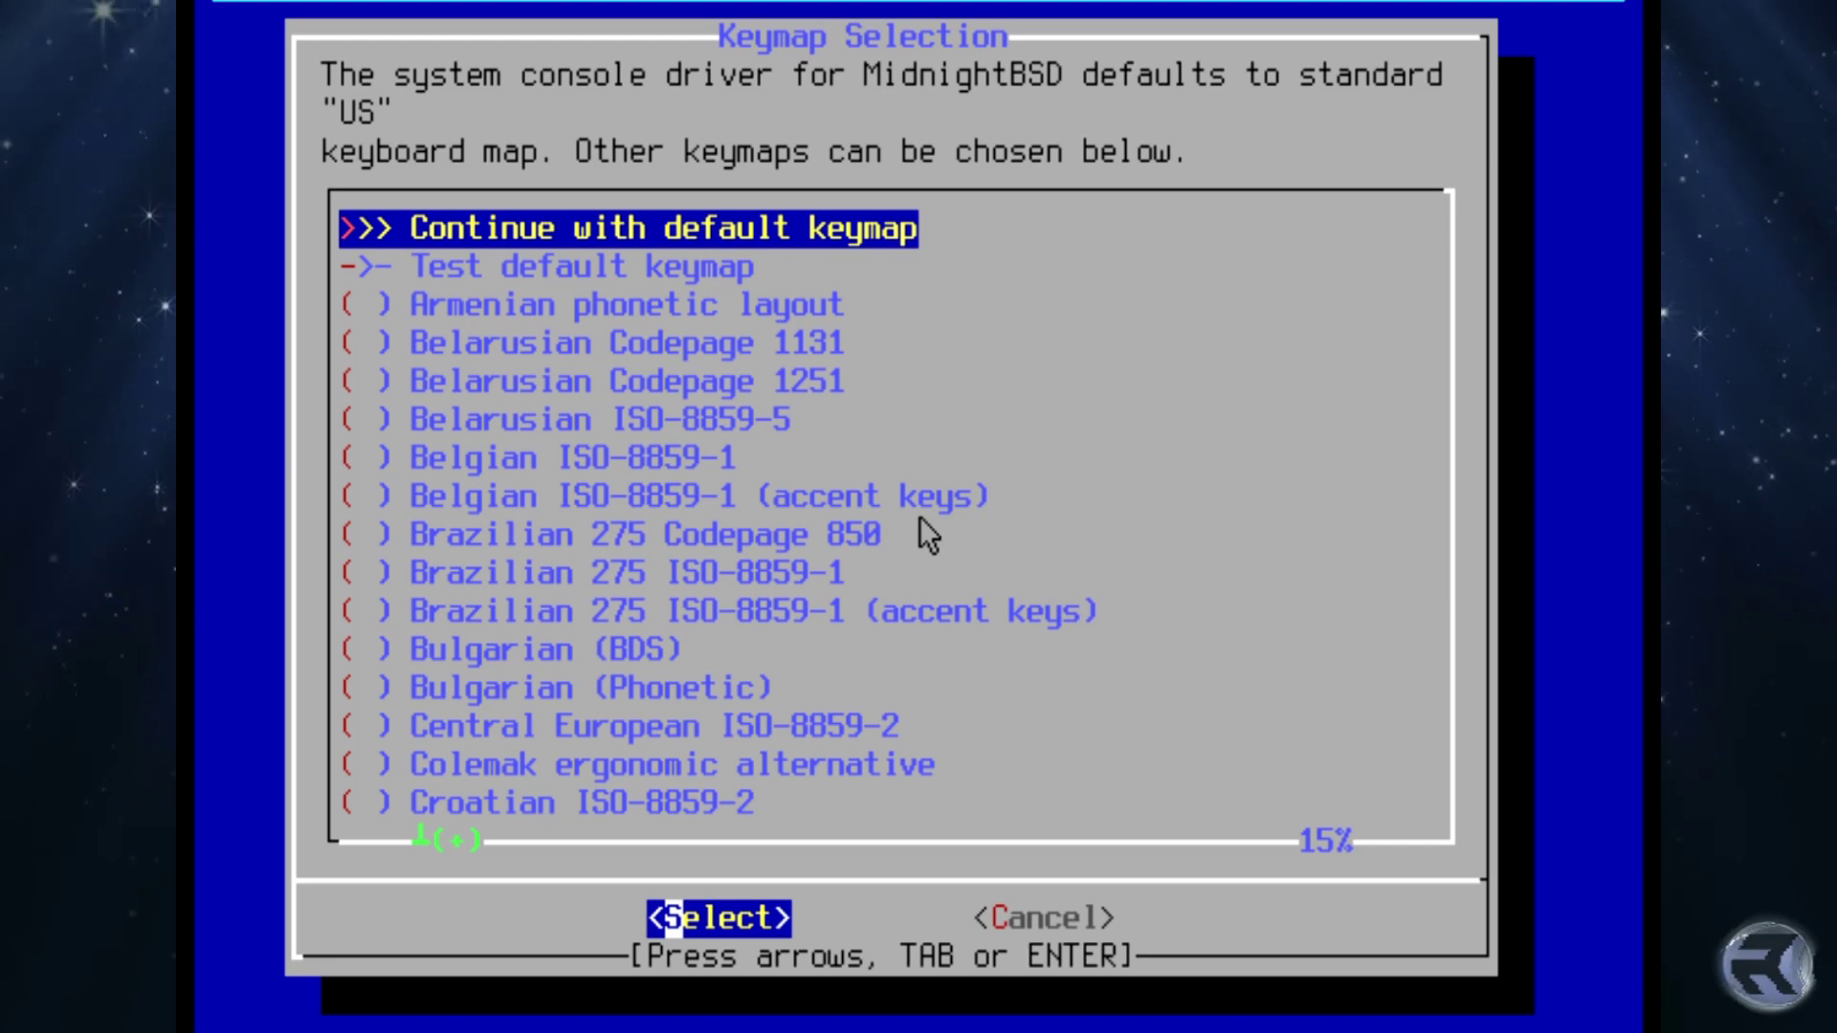
pyautogui.press('pagedown')
pyautogui.press('pagedown')
pyautogui.press('pagedown')
pyautogui.press('pagedown')
pyautogui.press('pagedown')
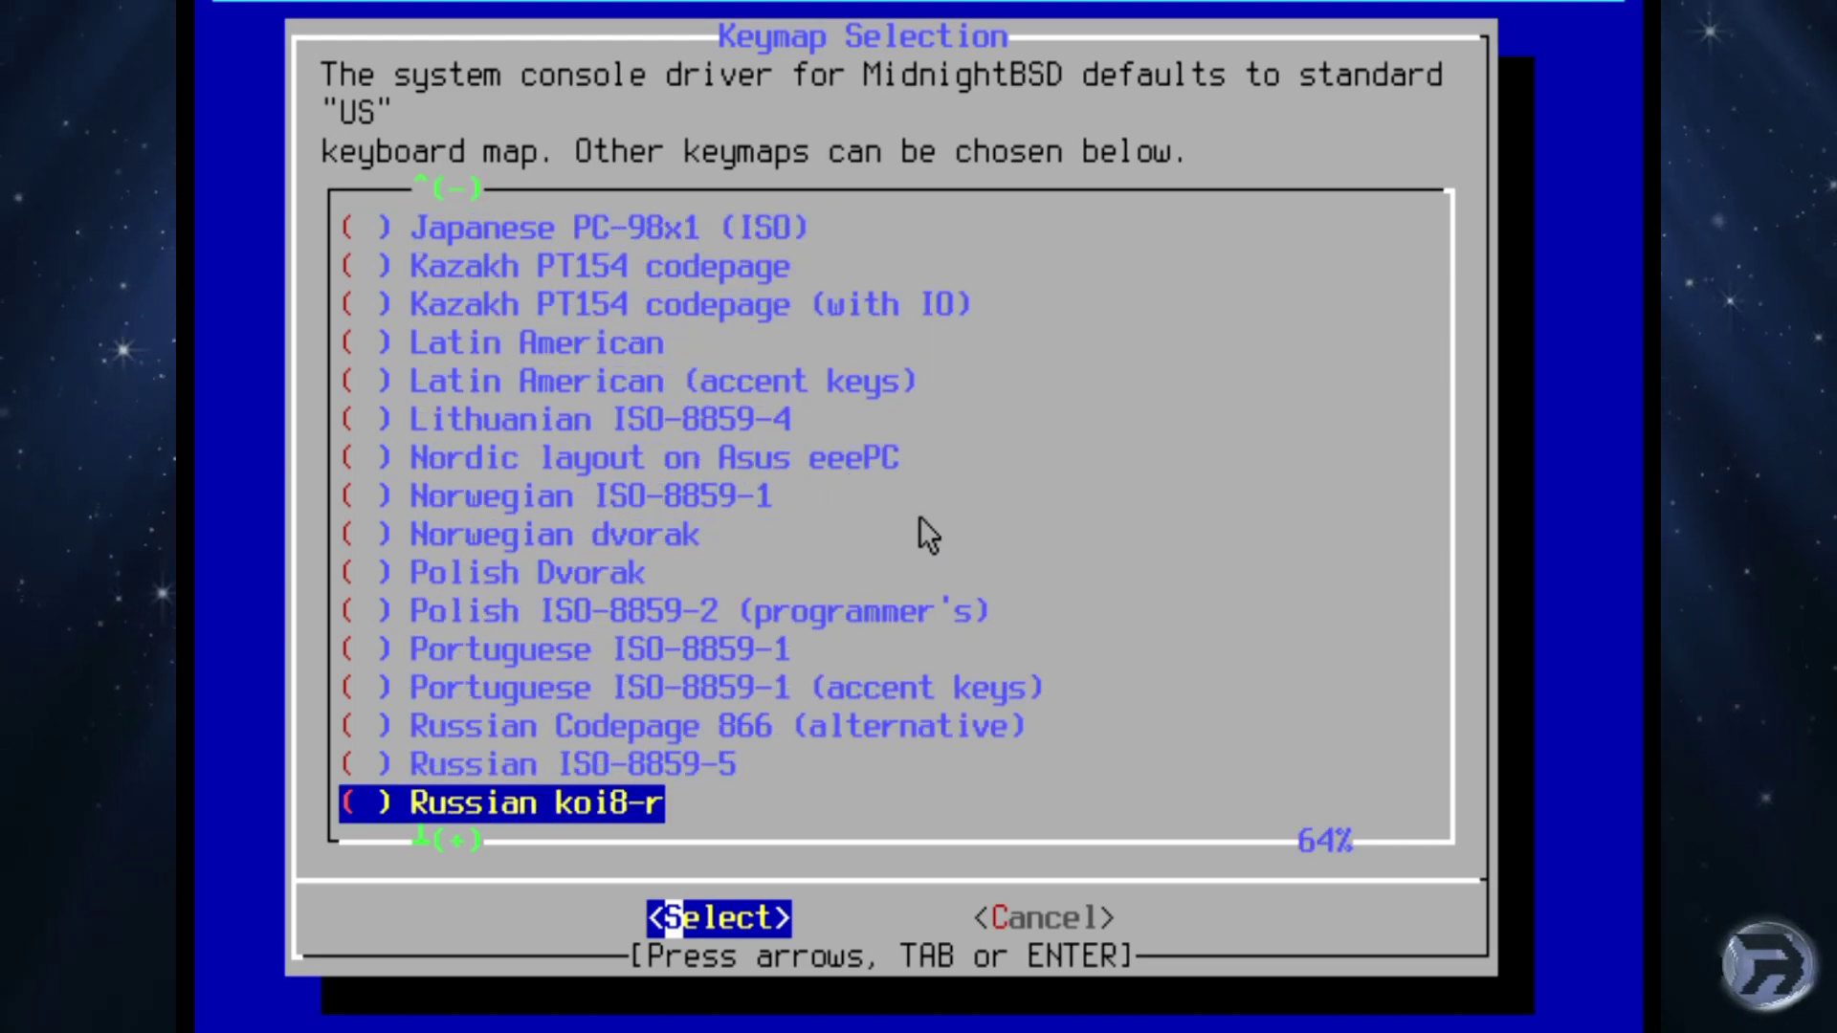
pyautogui.press('pagedown')
pyautogui.press('Up')
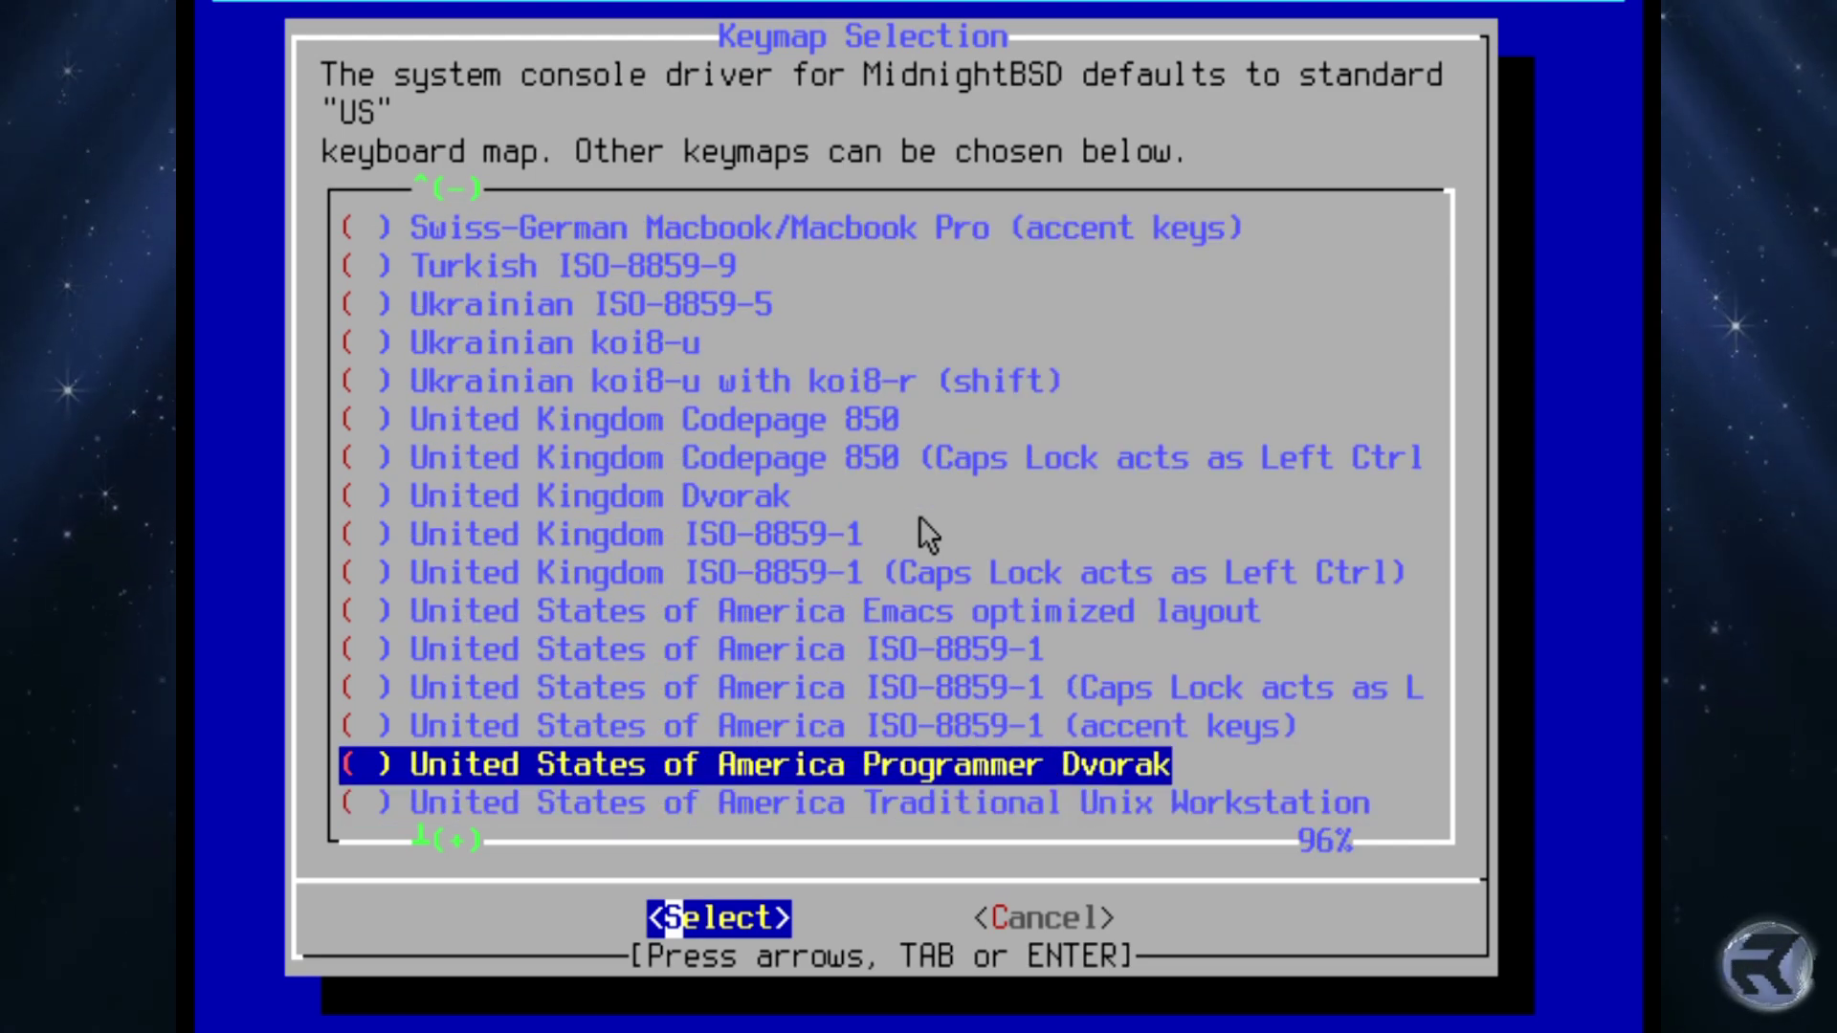
pyautogui.press('Up')
pyautogui.press('Up')
pyautogui.press('Up')
pyautogui.press('Up')
pyautogui.press('Up')
pyautogui.press('Up')
pyautogui.press('Up')
pyautogui.press('Up')
pyautogui.press('Up')
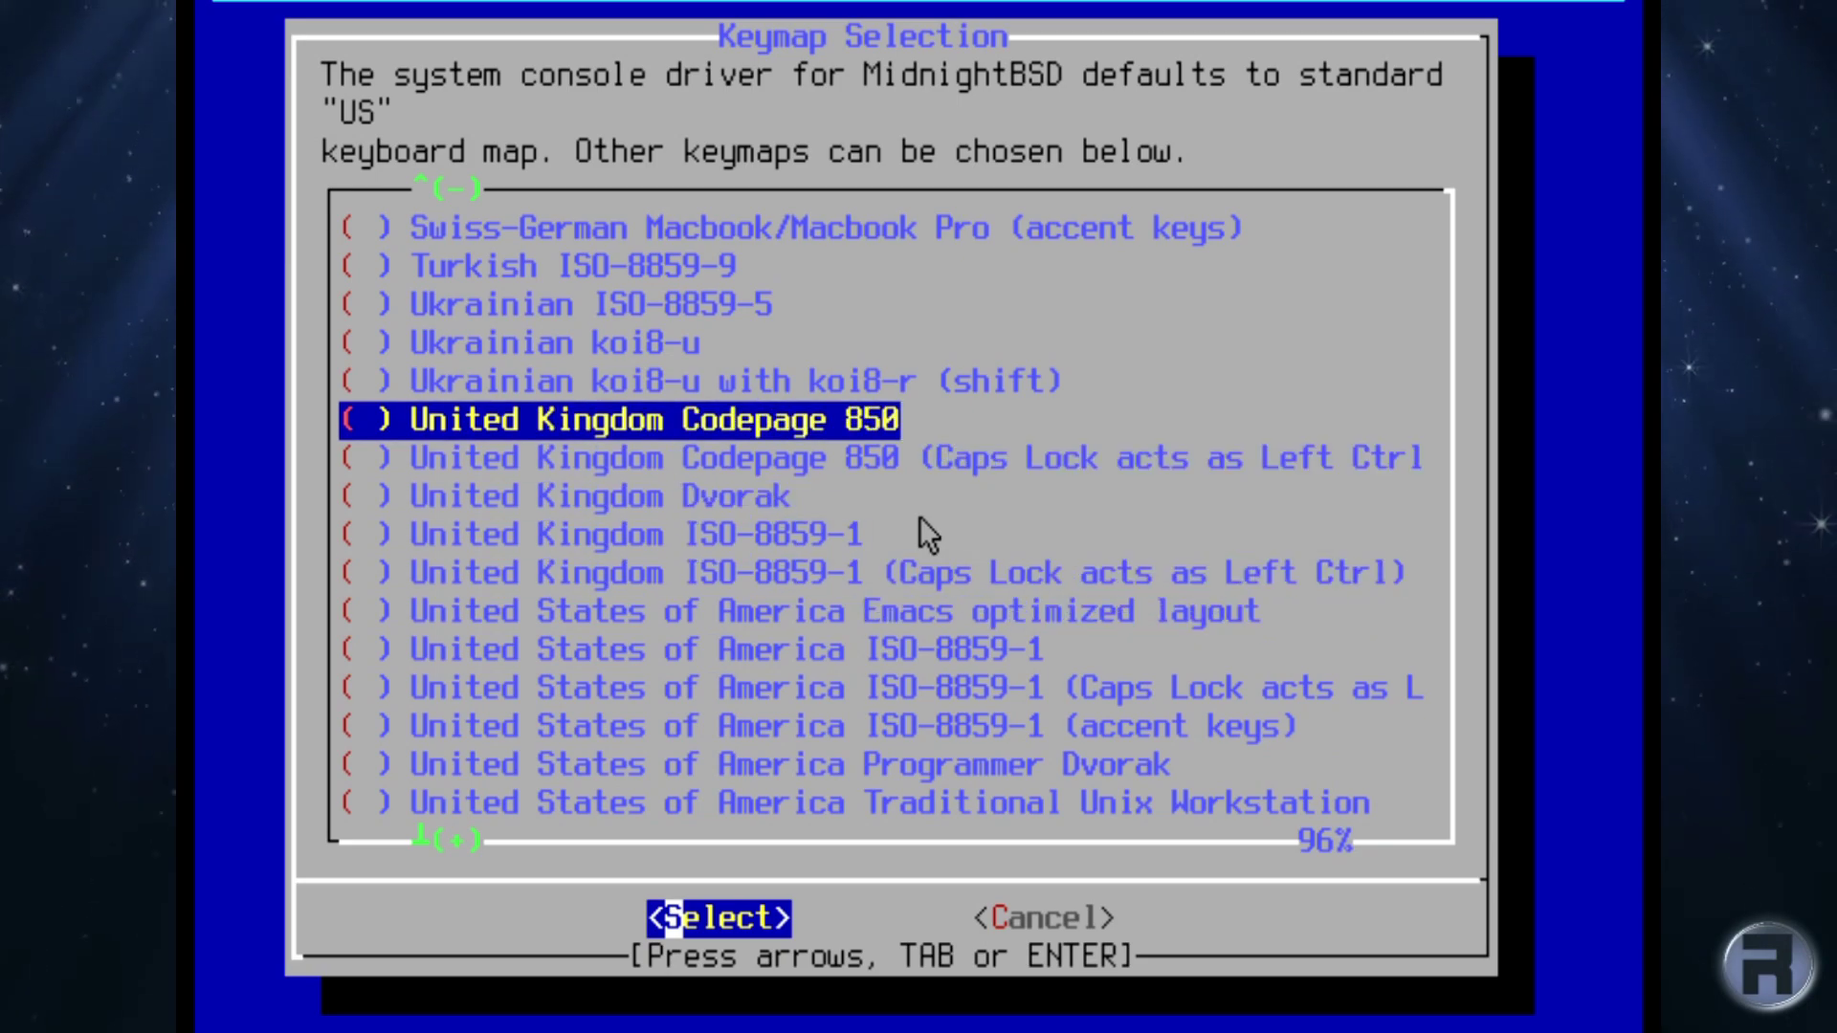
pyautogui.press('Return')
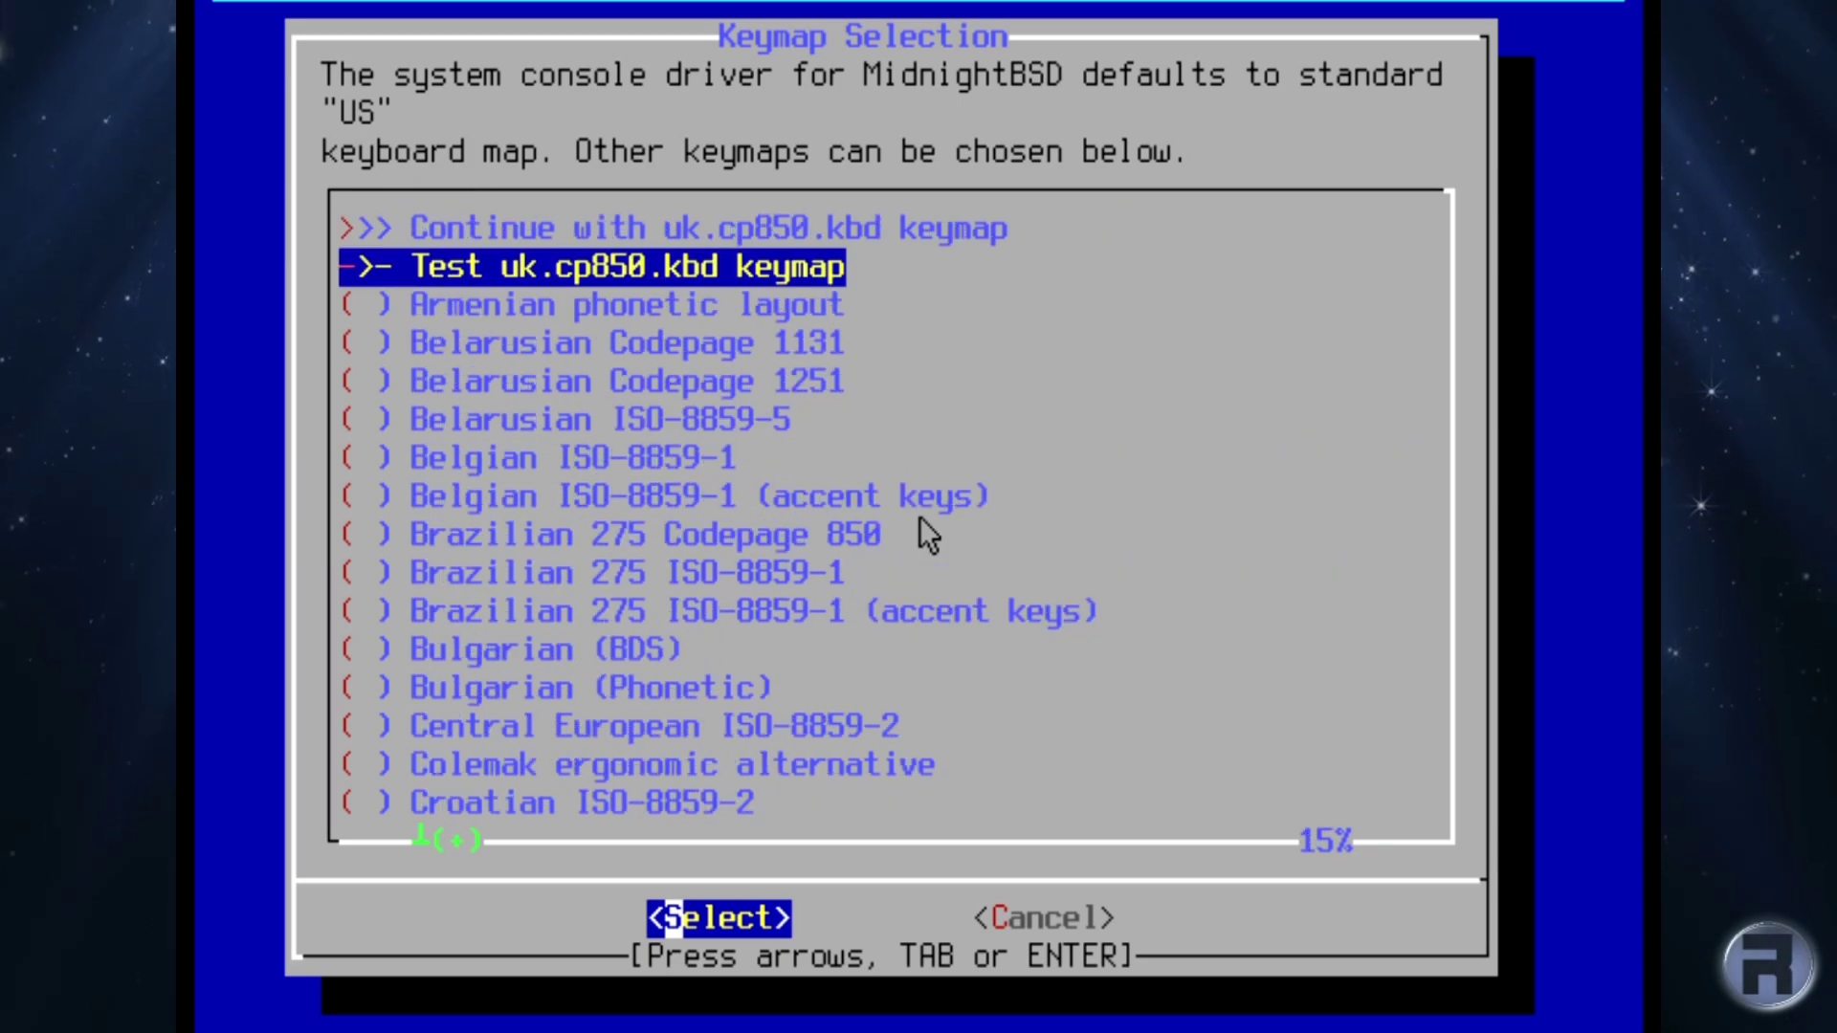
# Continue with uk.cp850.kbd and set the hostname to test.
pyautogui.press('Up')
pyautogui.press('Return')
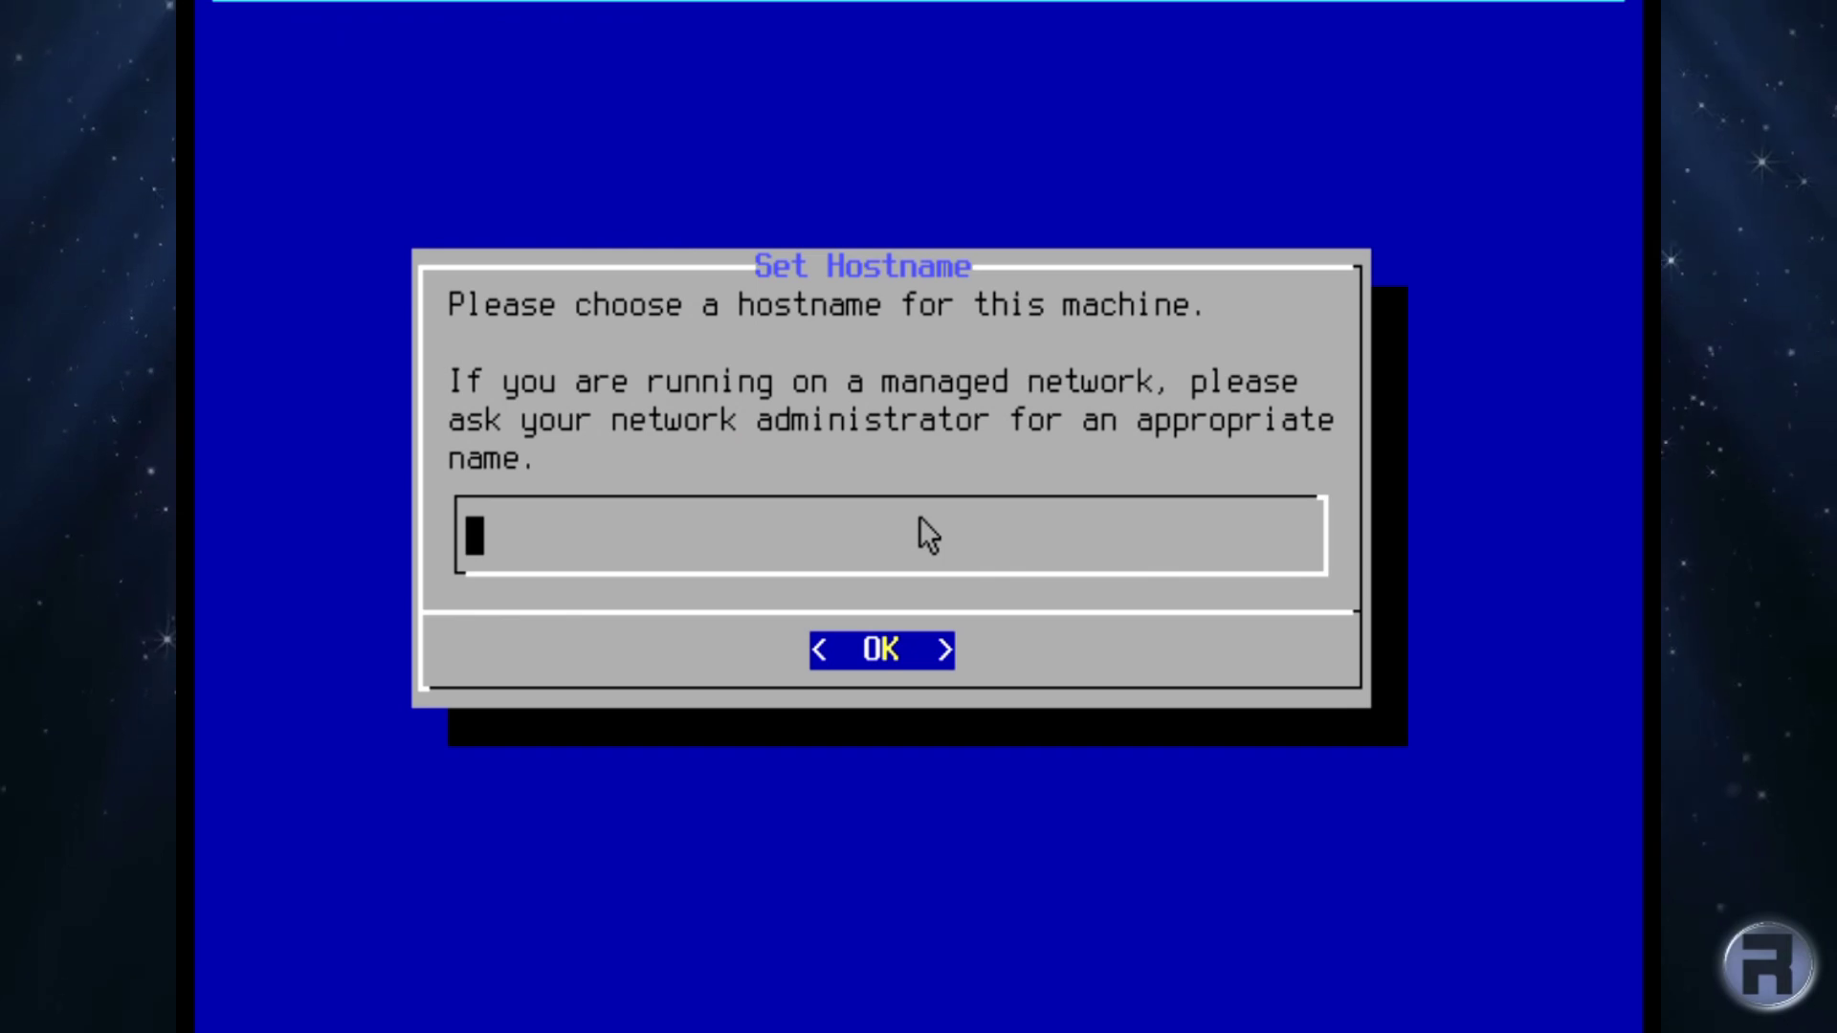
pyautogui.write('test')
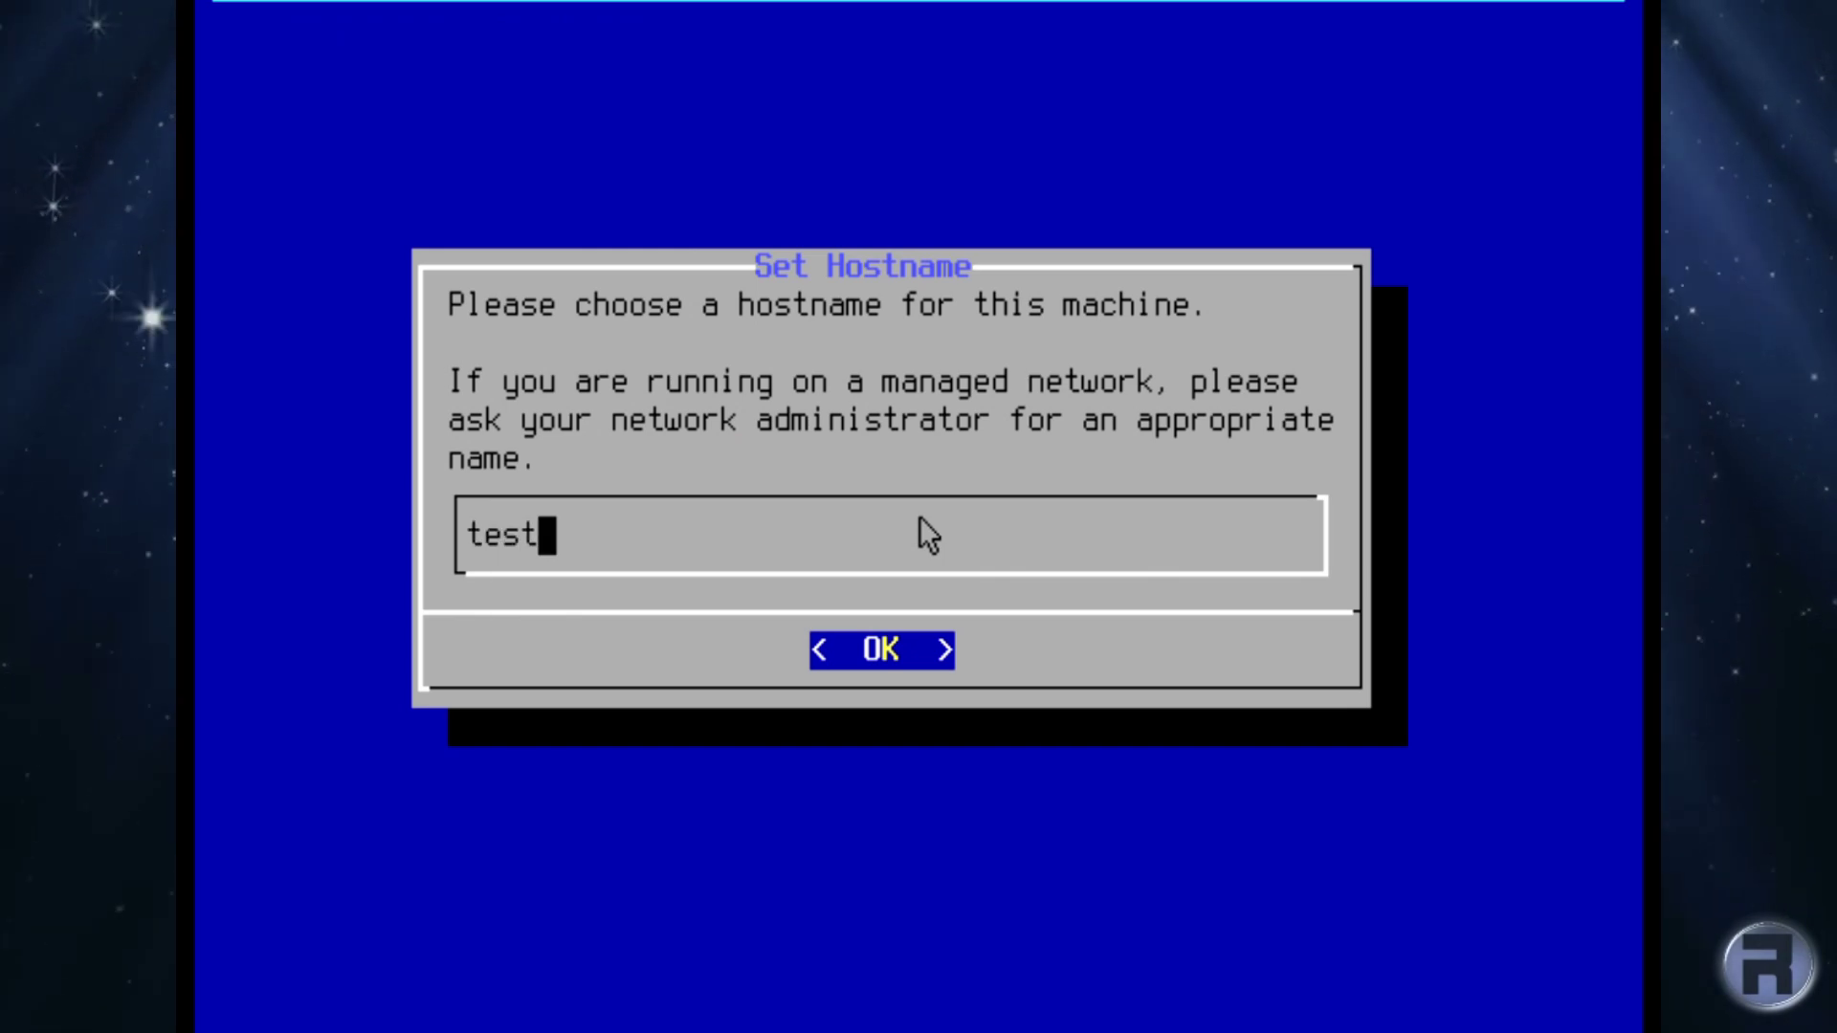
pyautogui.press('Return')
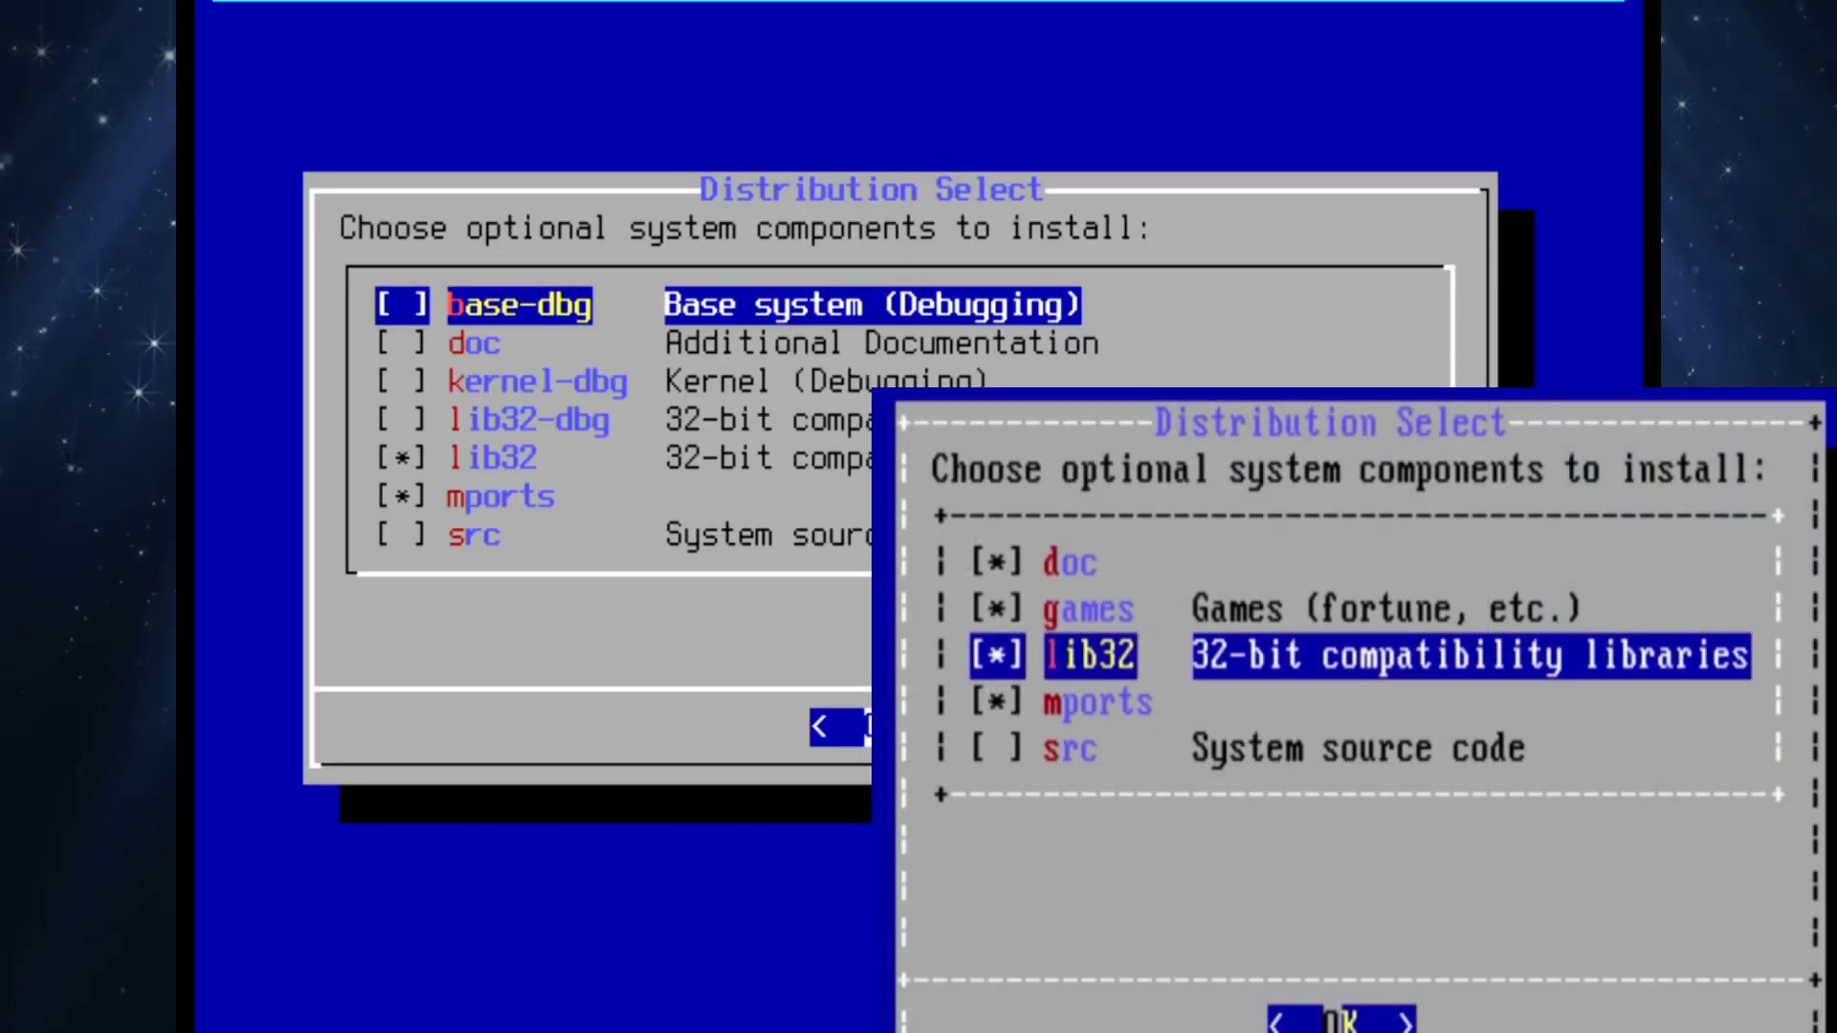
pyautogui.press('Down')
pyautogui.press('Down')
pyautogui.press('Down')
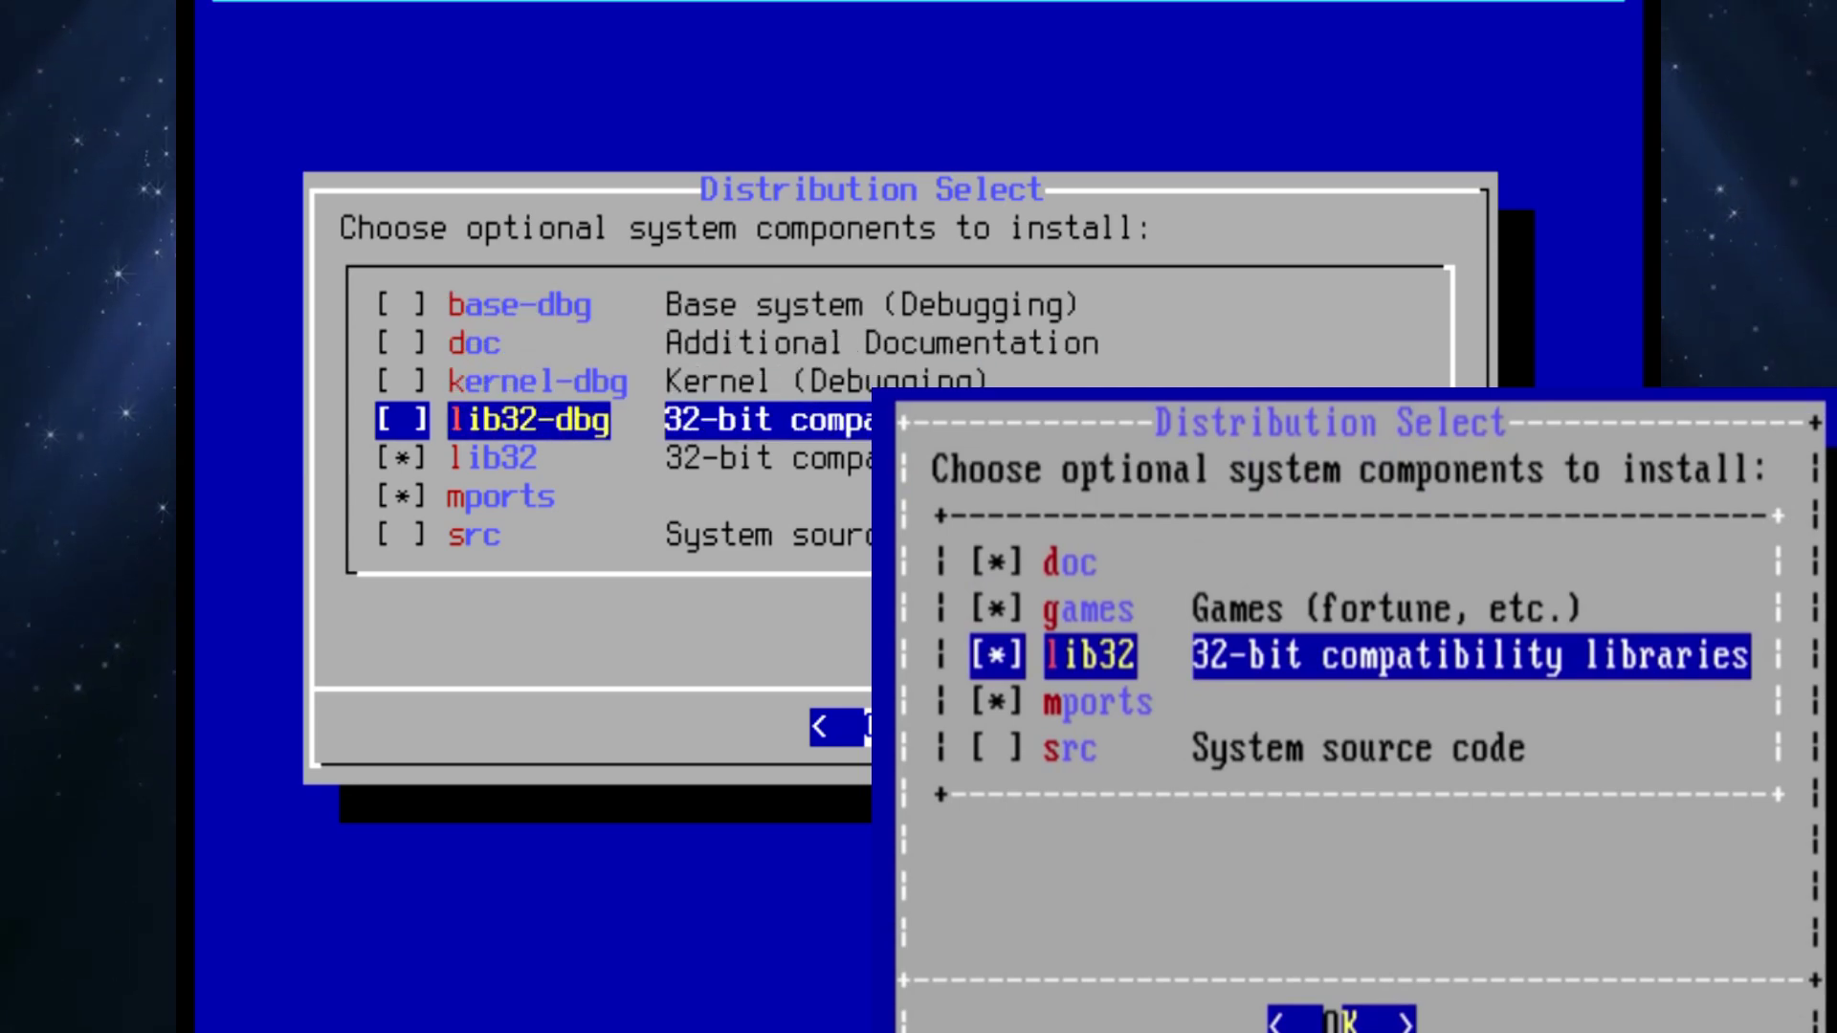
pyautogui.press('Down')
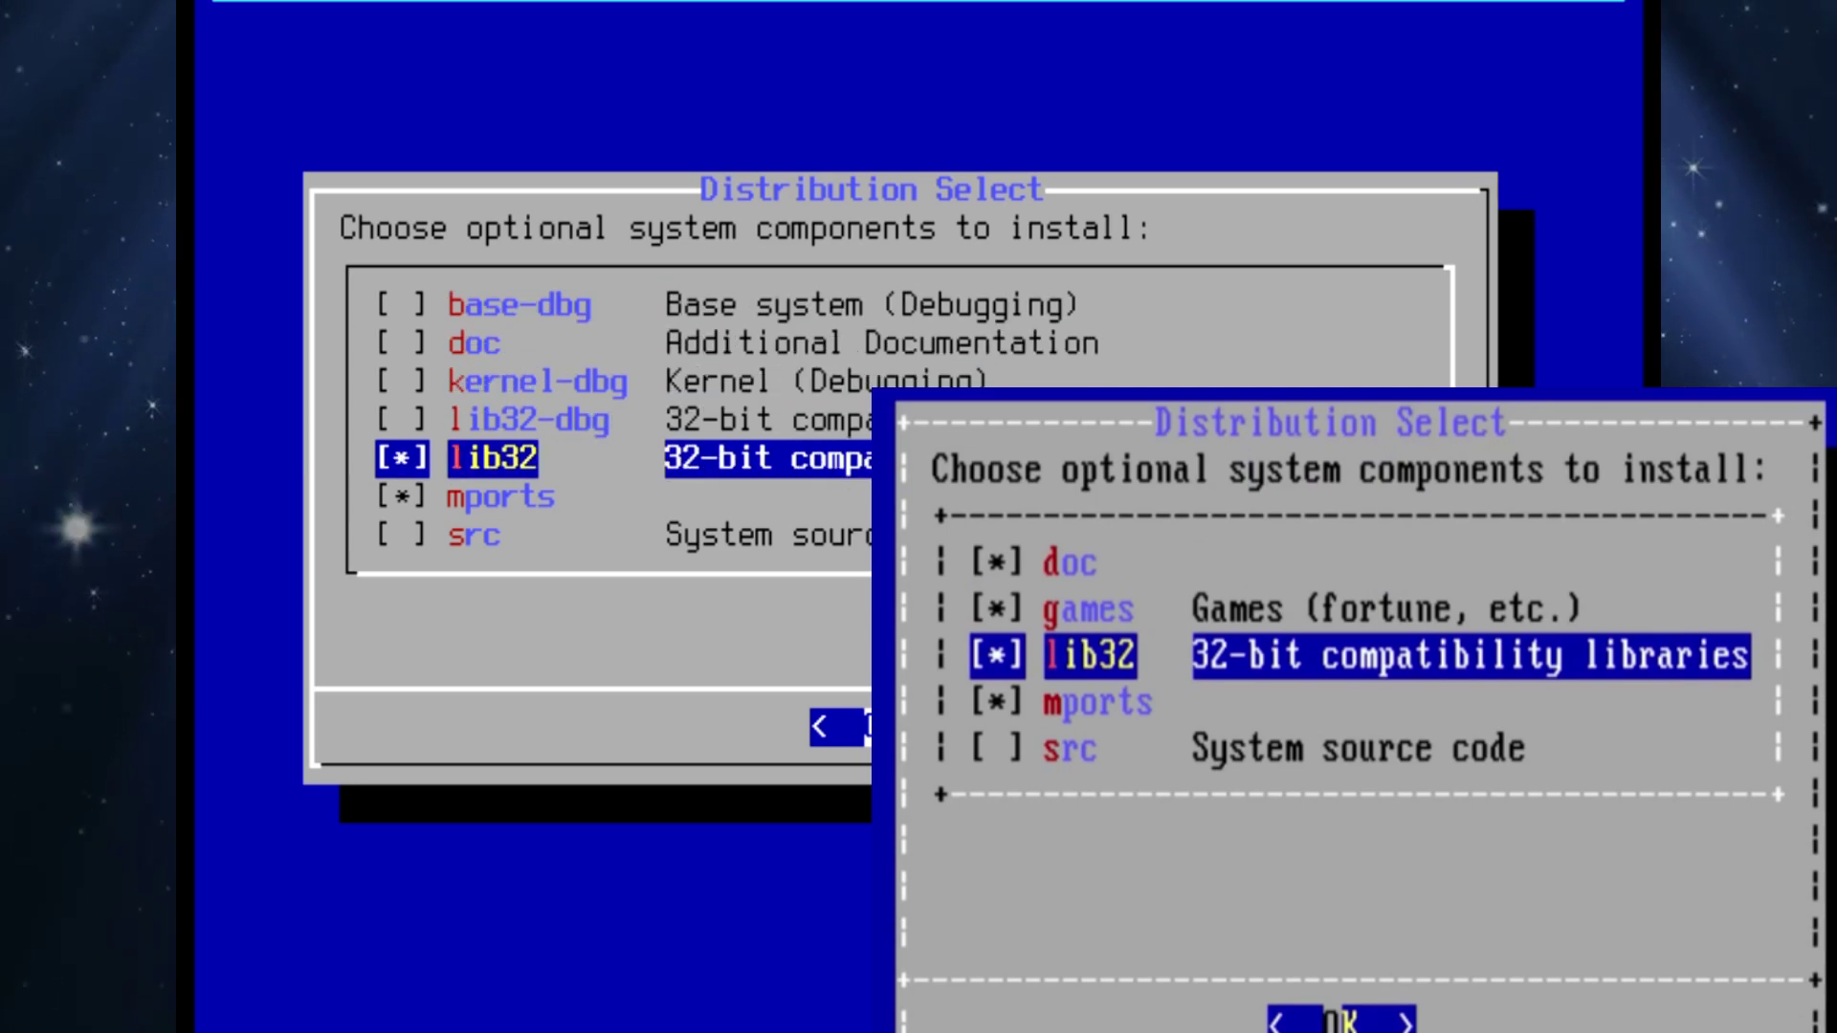
pyautogui.press('Down')
pyautogui.press('Down')
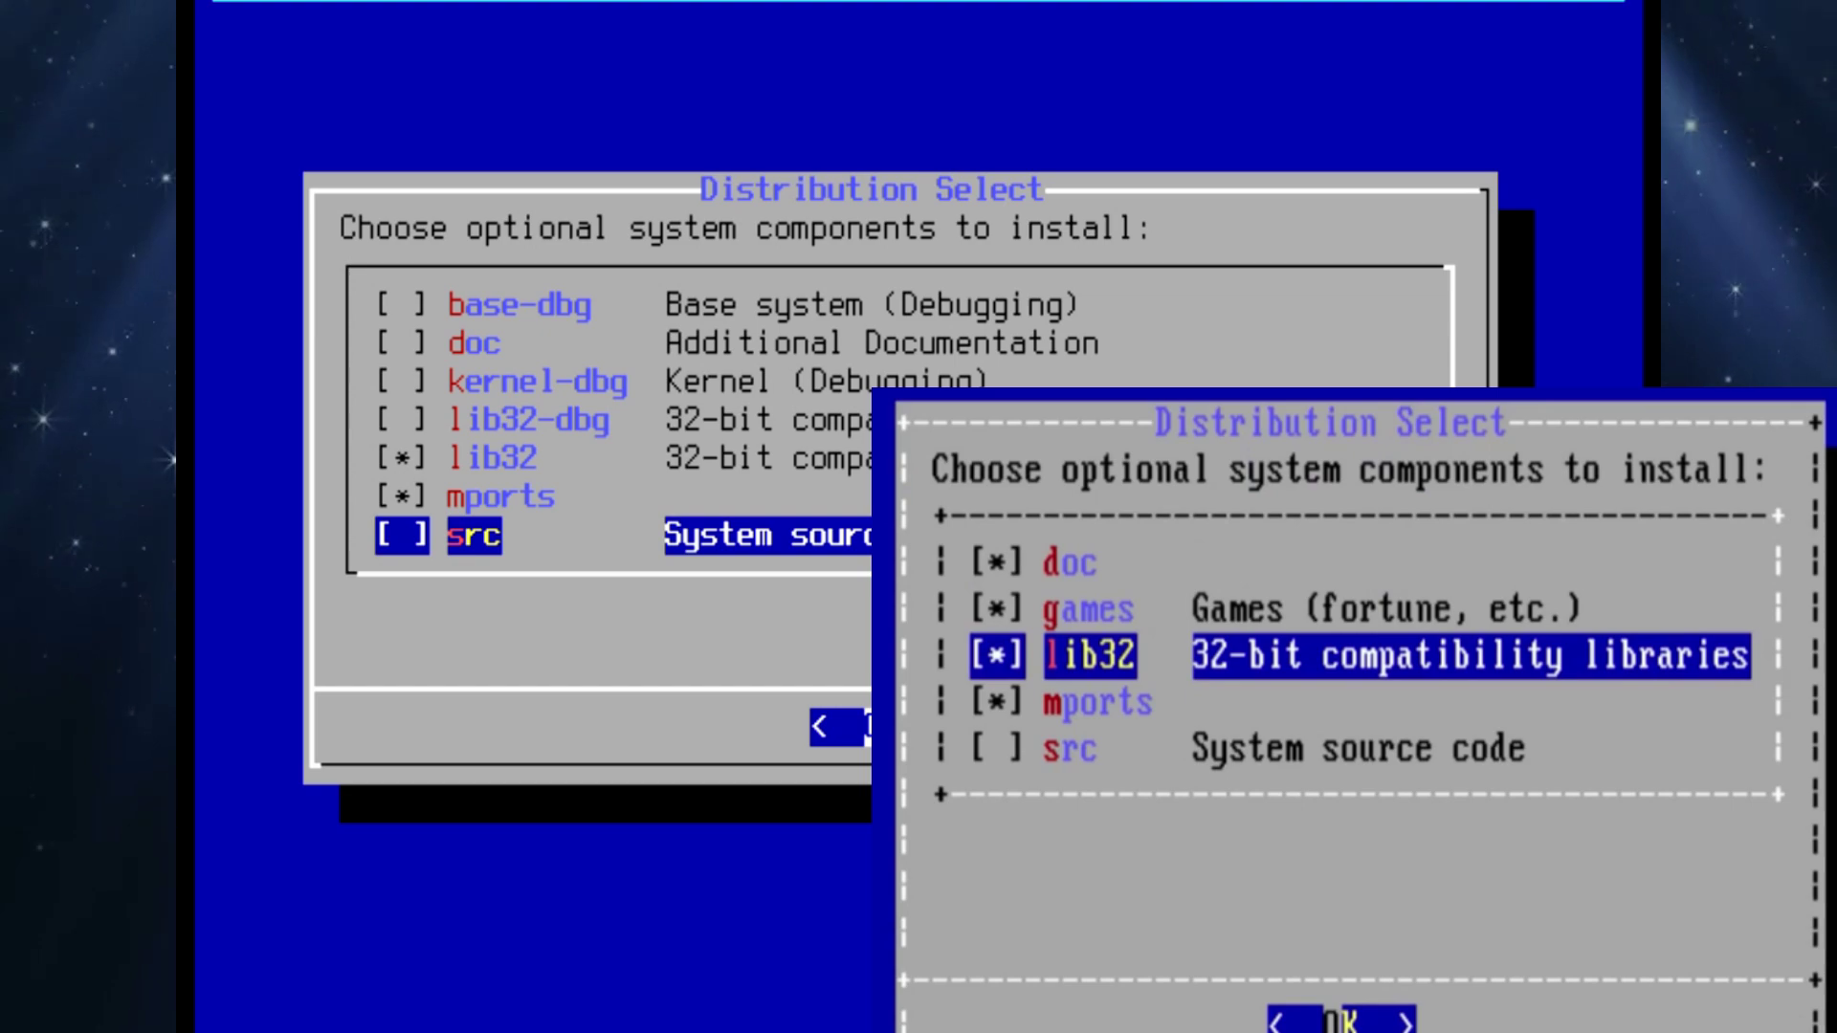
pyautogui.press('Up')
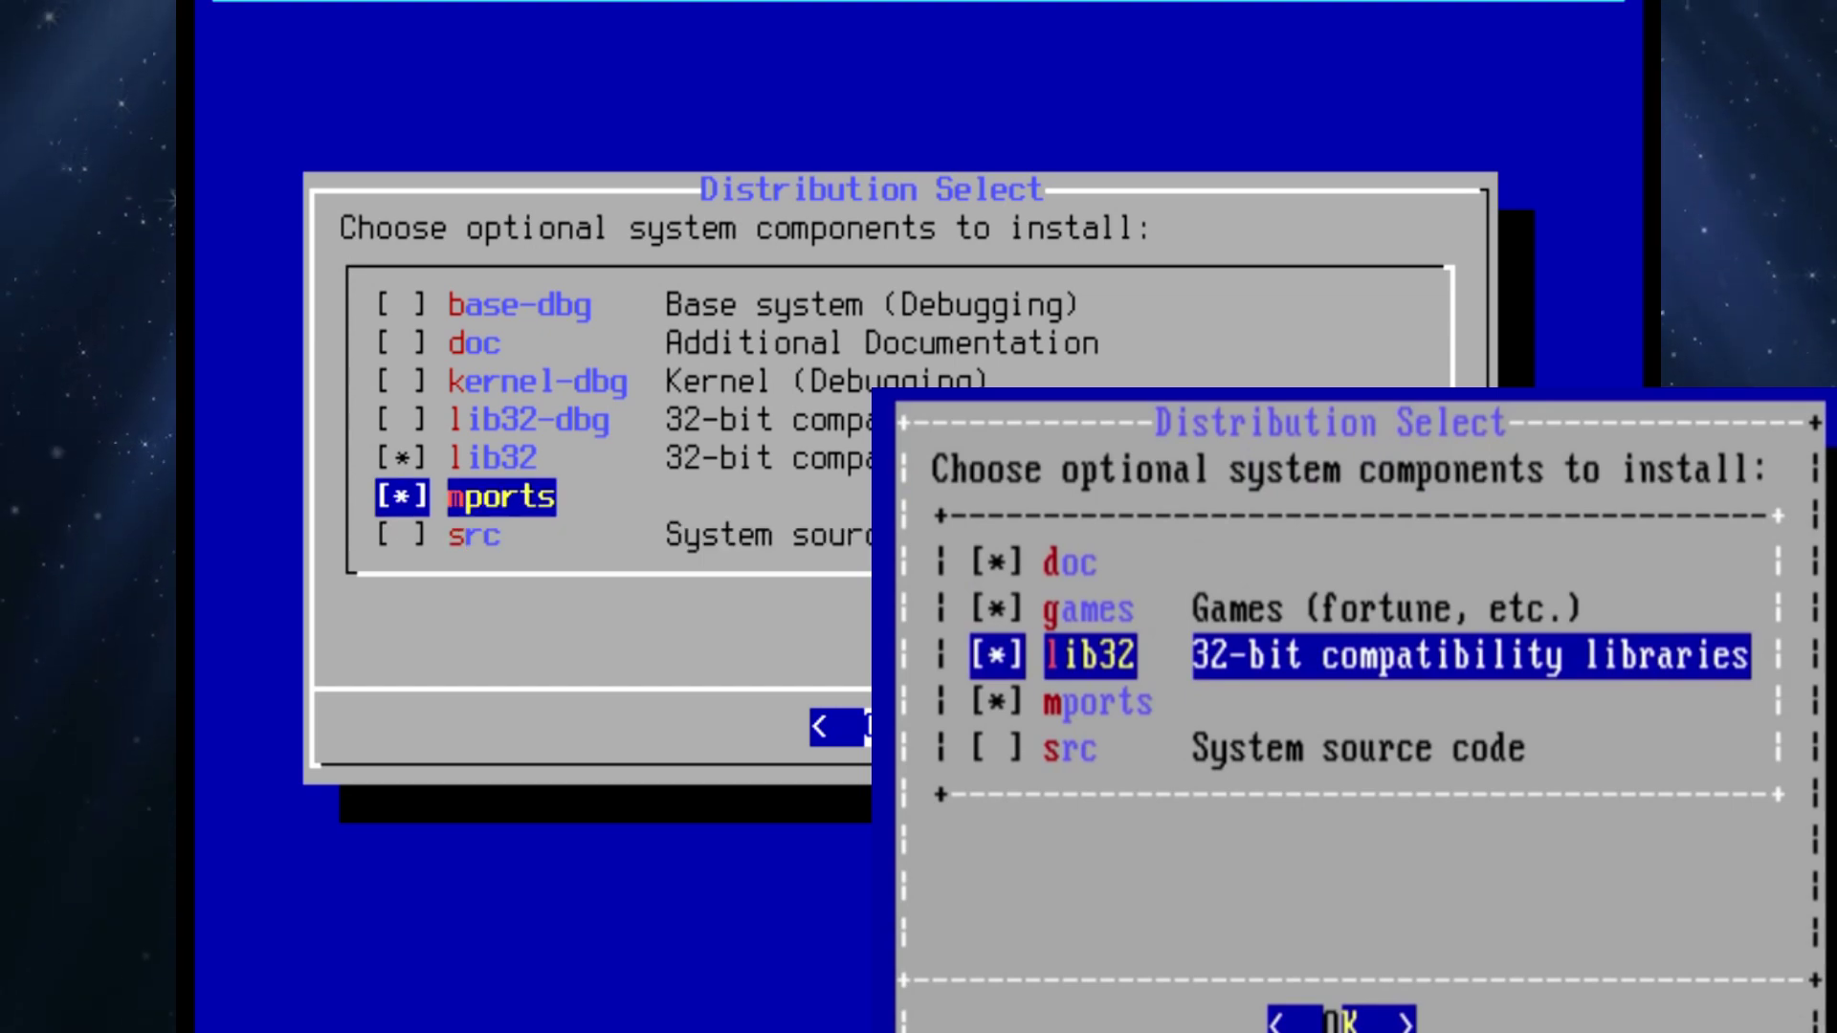
pyautogui.press('Up')
pyautogui.press('Up')
pyautogui.press('Up')
pyautogui.press('Up')
pyautogui.press('Up')
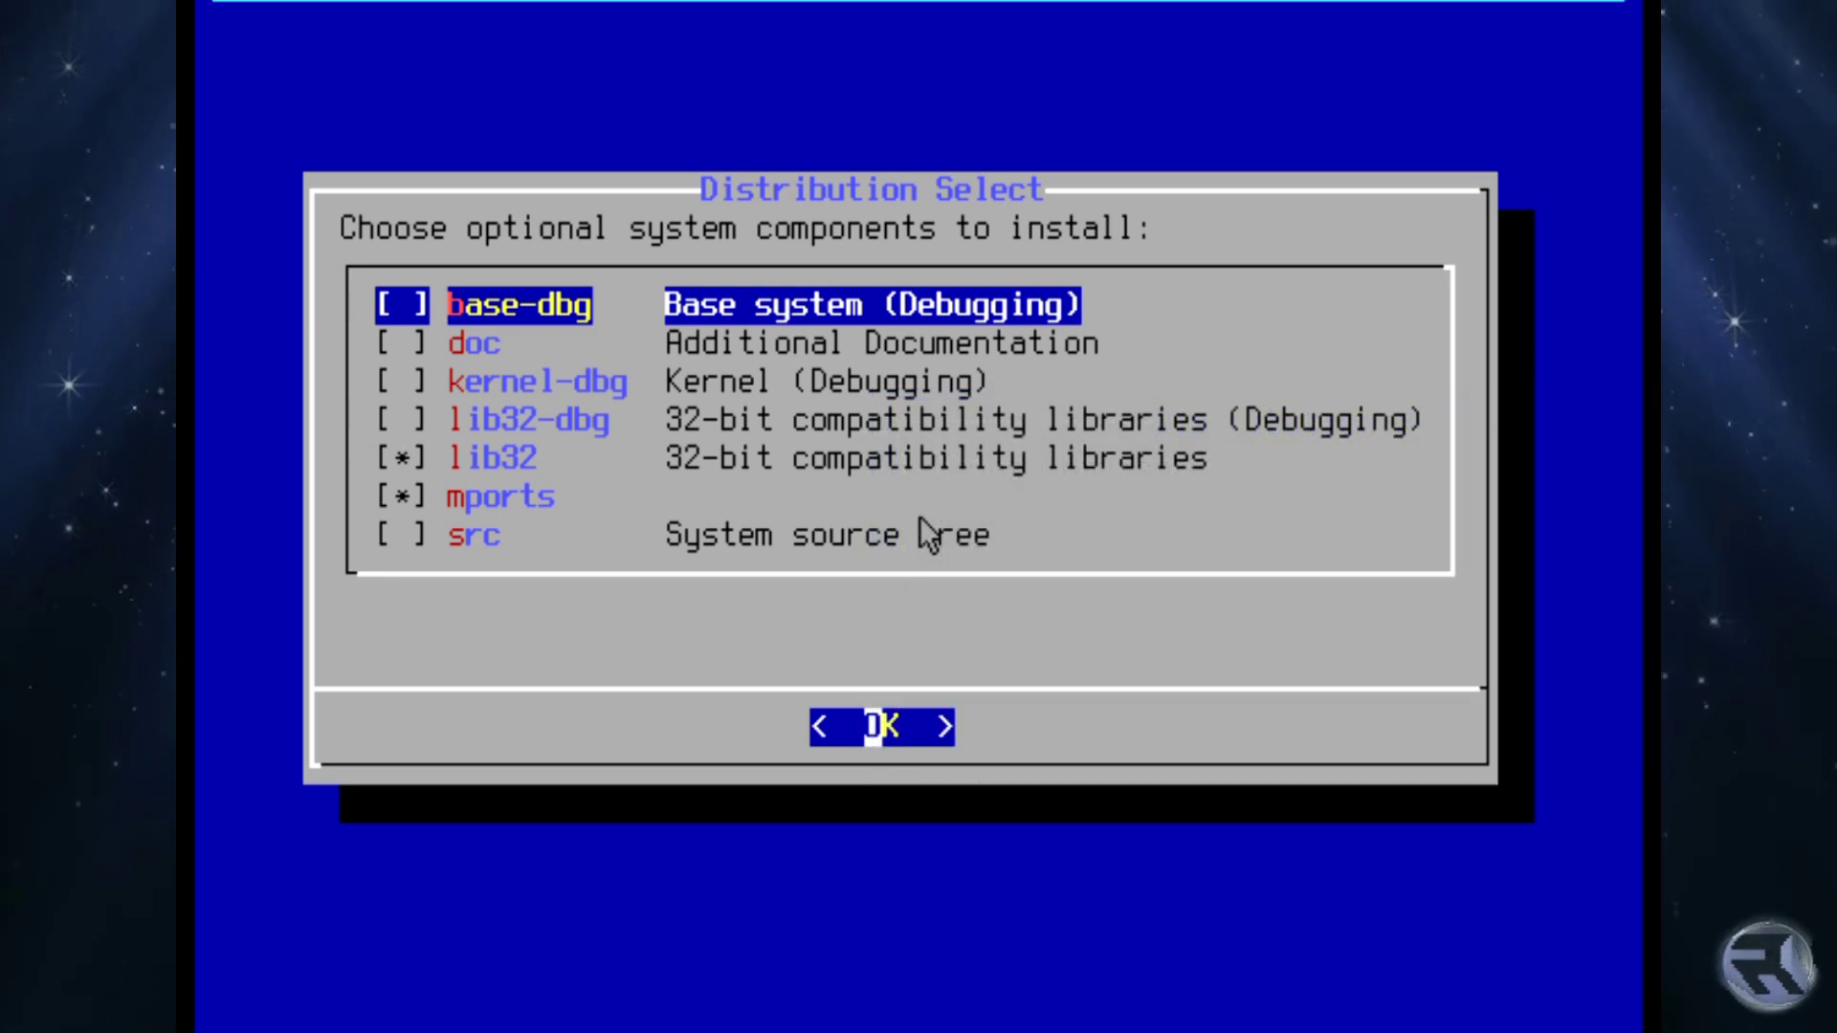
# Accept the optional components and choose guided Root-on-ZFS partitioning.
pyautogui.press('Return')
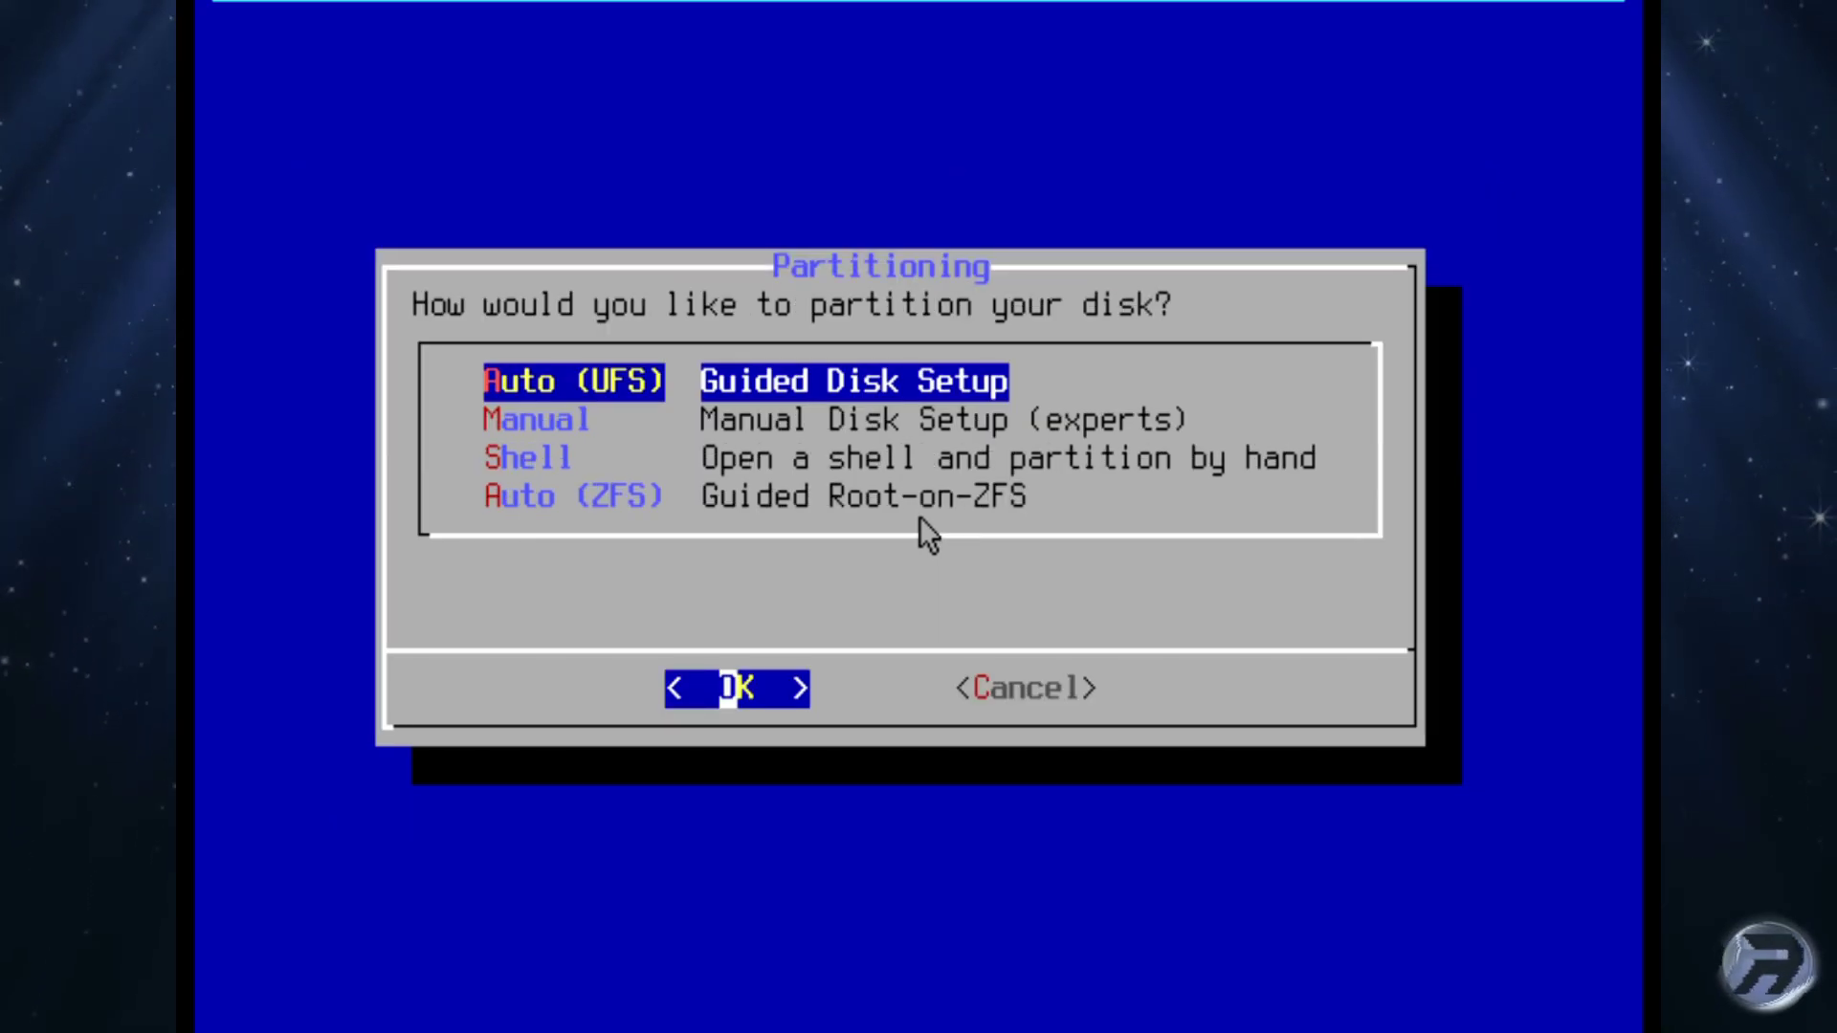
pyautogui.press('Down')
pyautogui.press('Down')
pyautogui.press('Down')
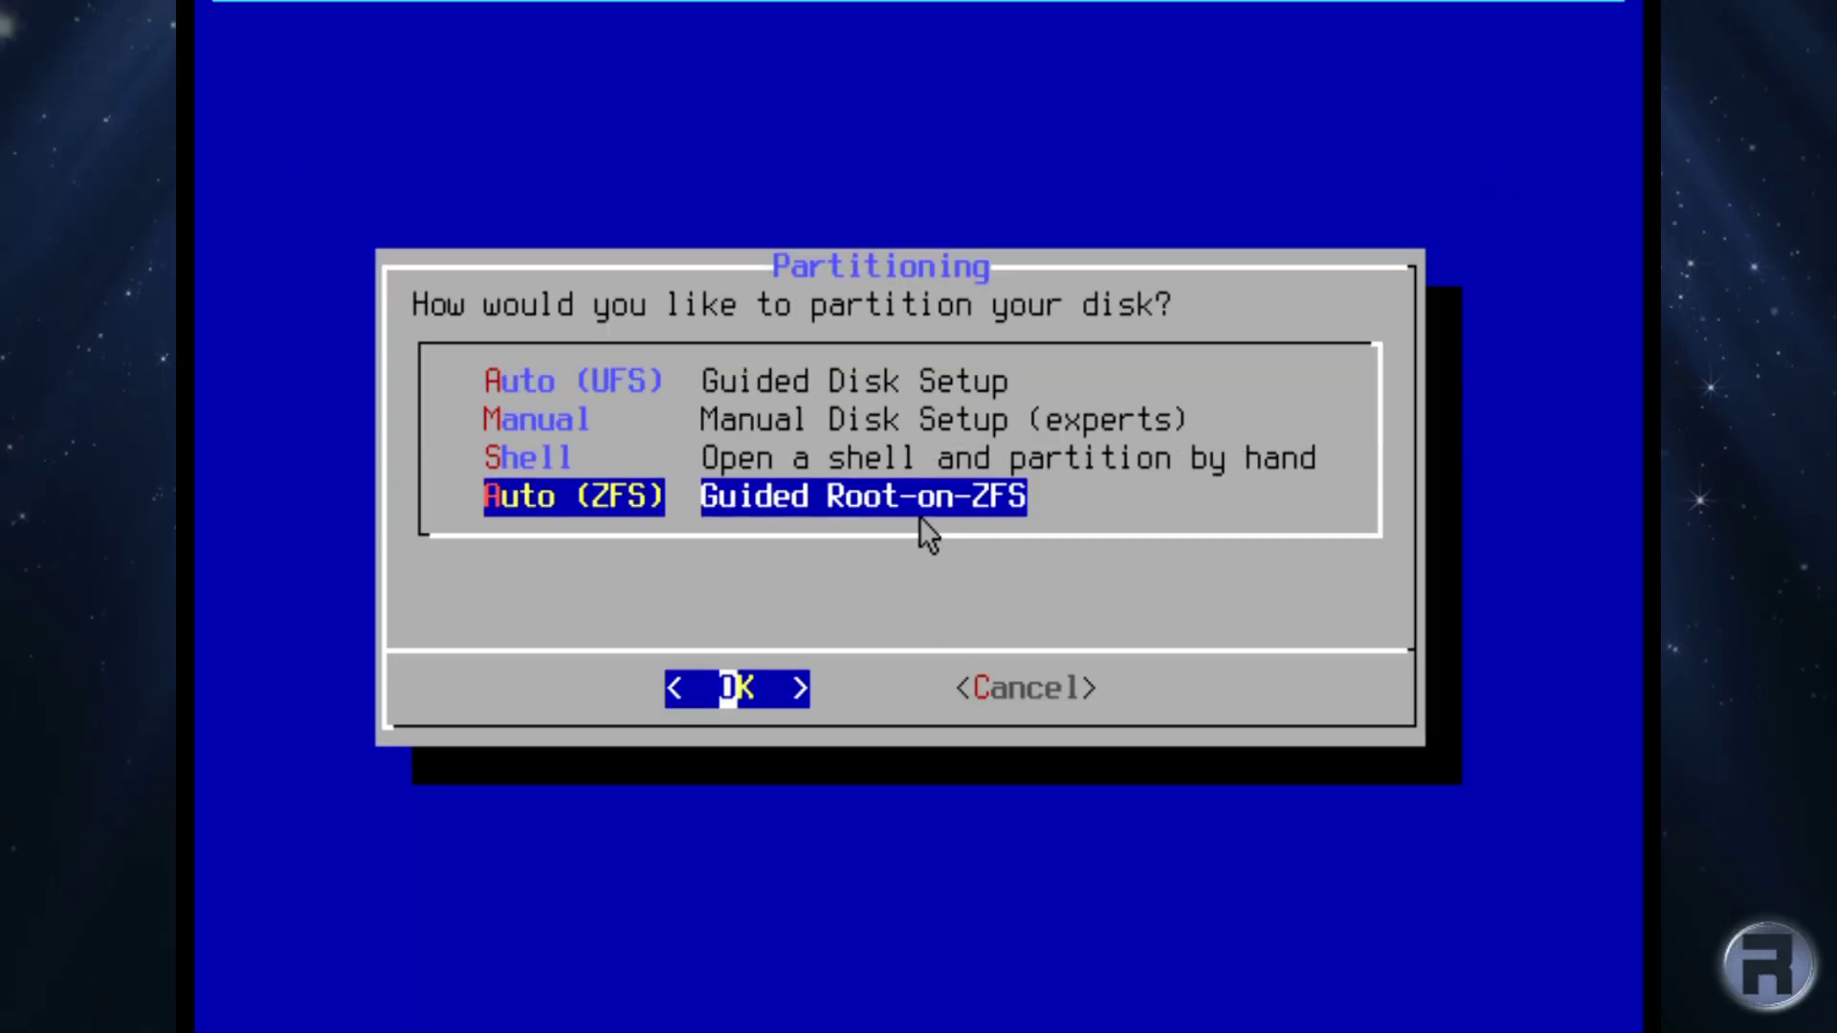
pyautogui.press('Return')
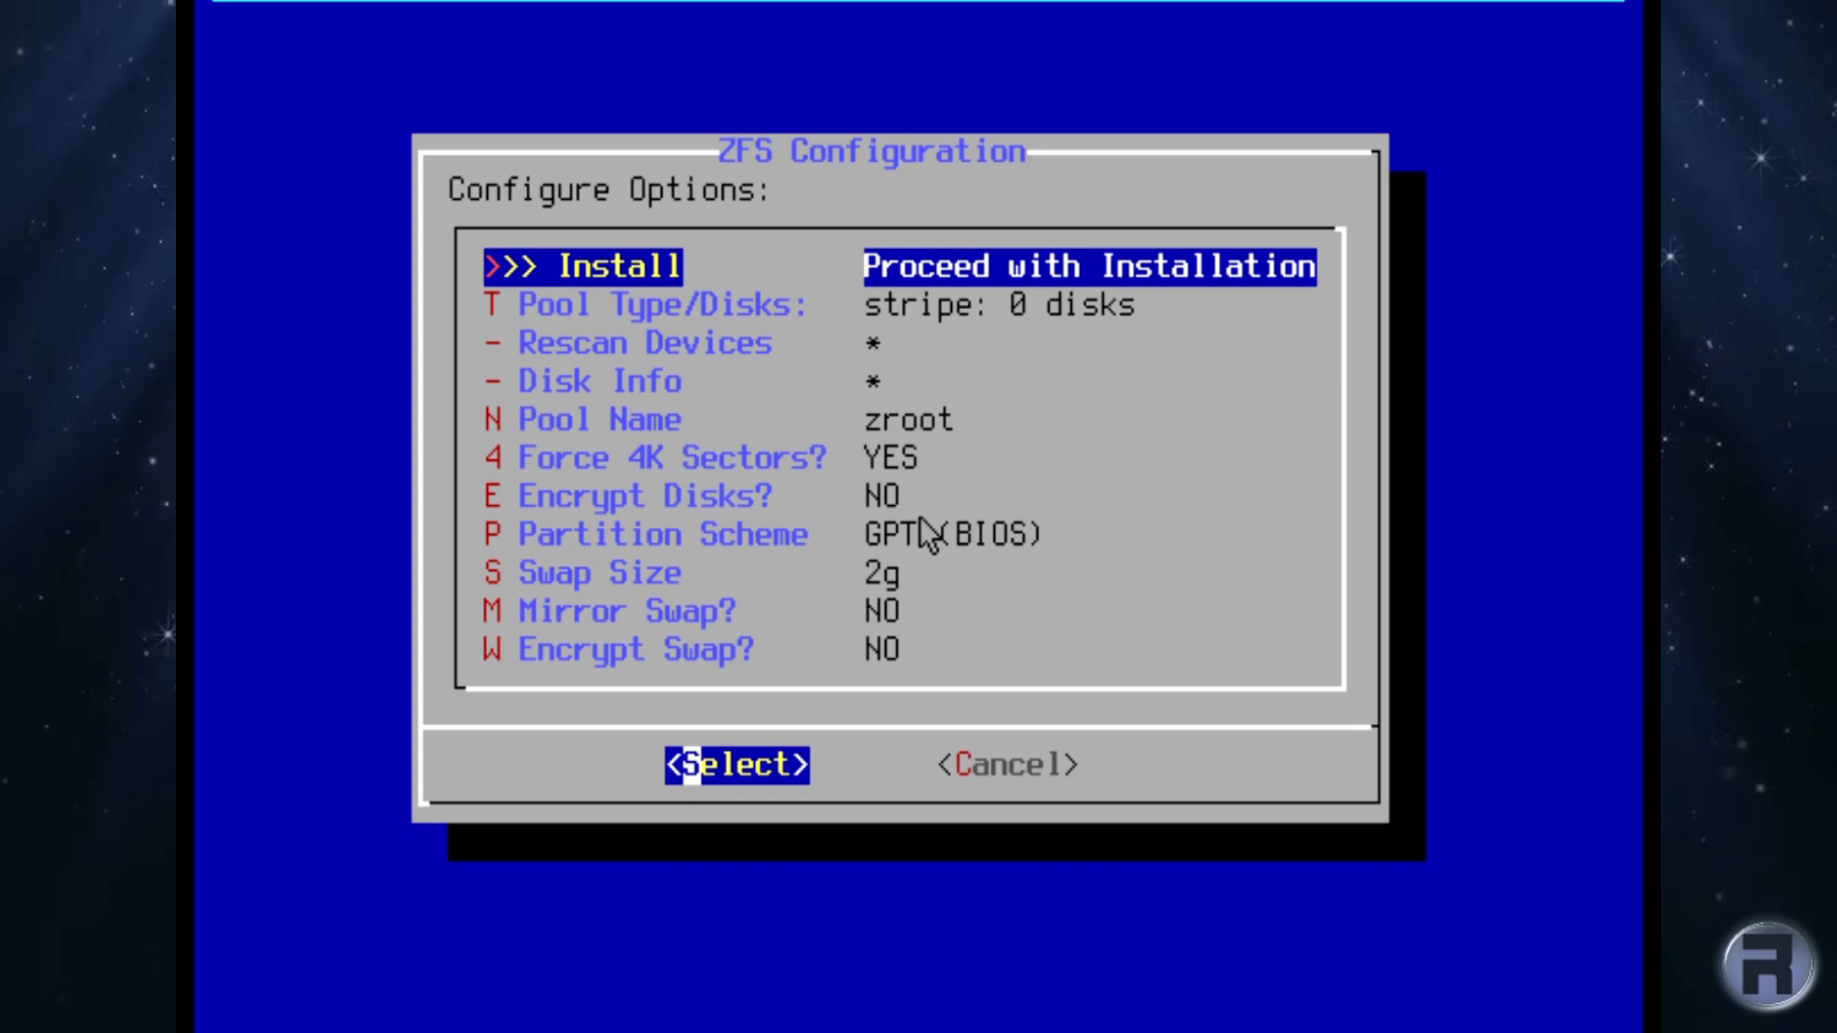
# Set the ZFS pool type to stripe using disk ada0.
pyautogui.press('Down')
pyautogui.press('Return')
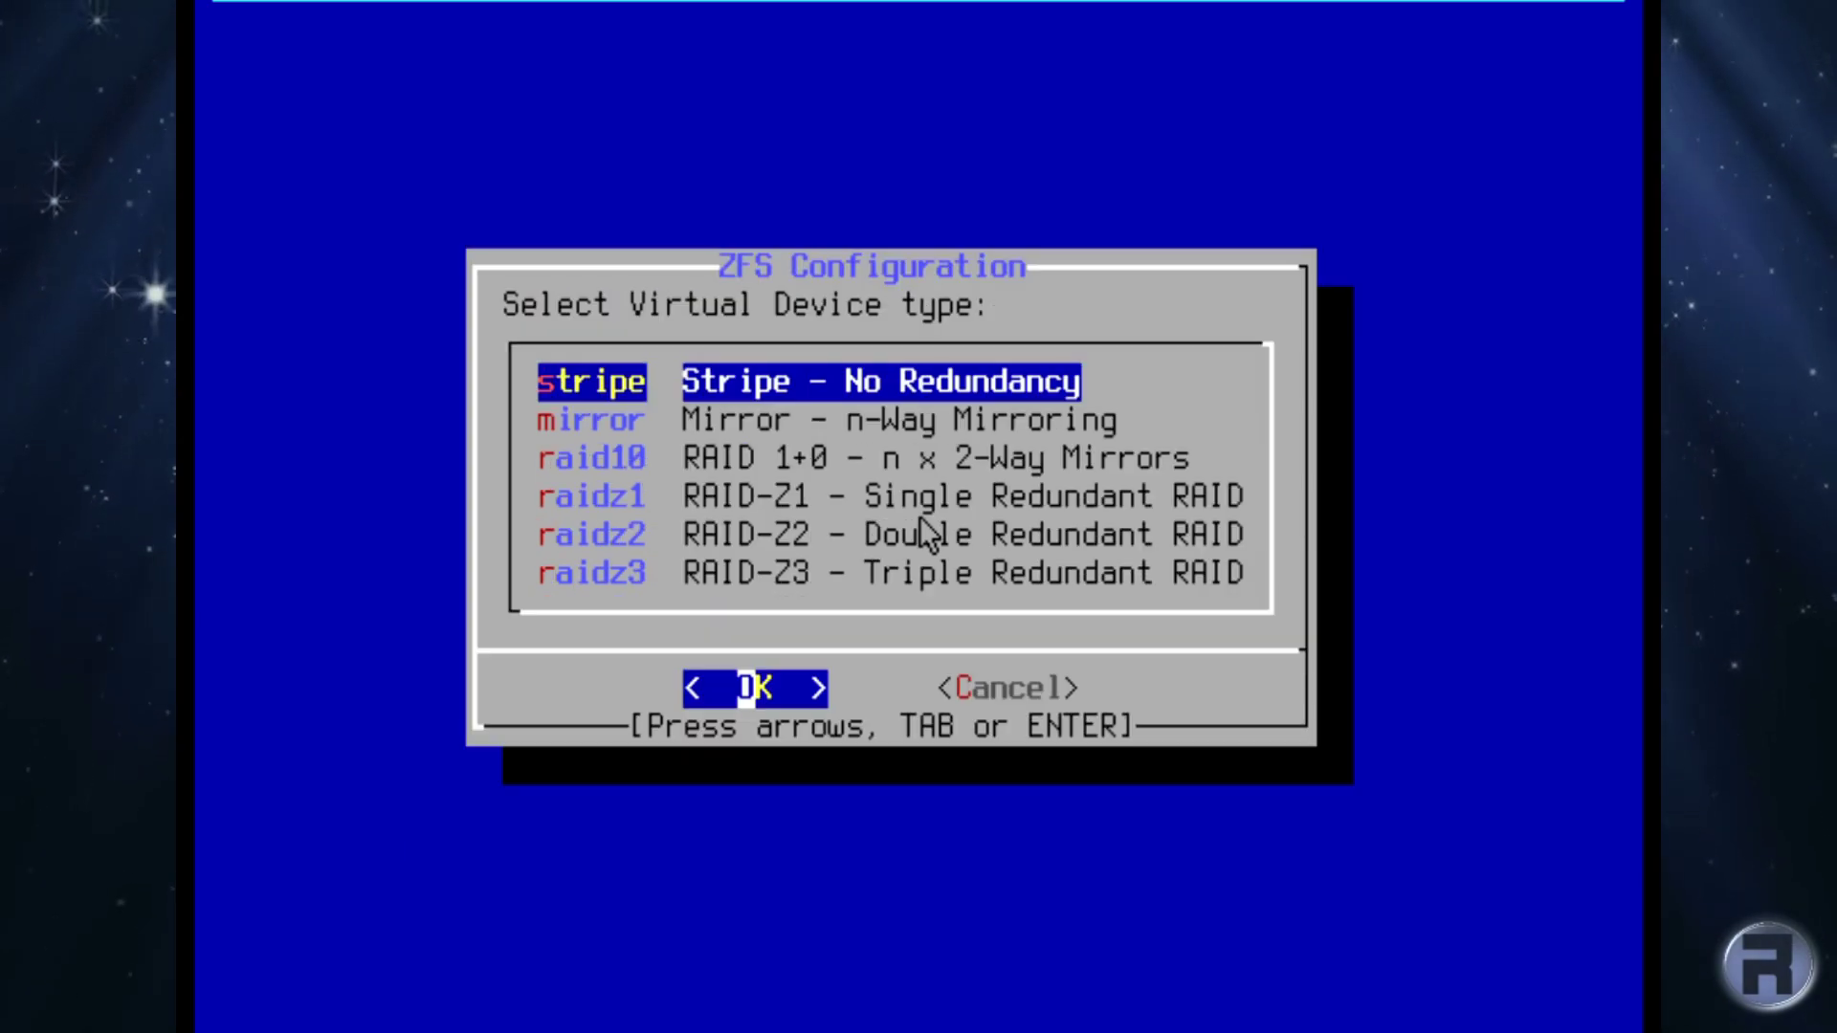
pyautogui.press('Return')
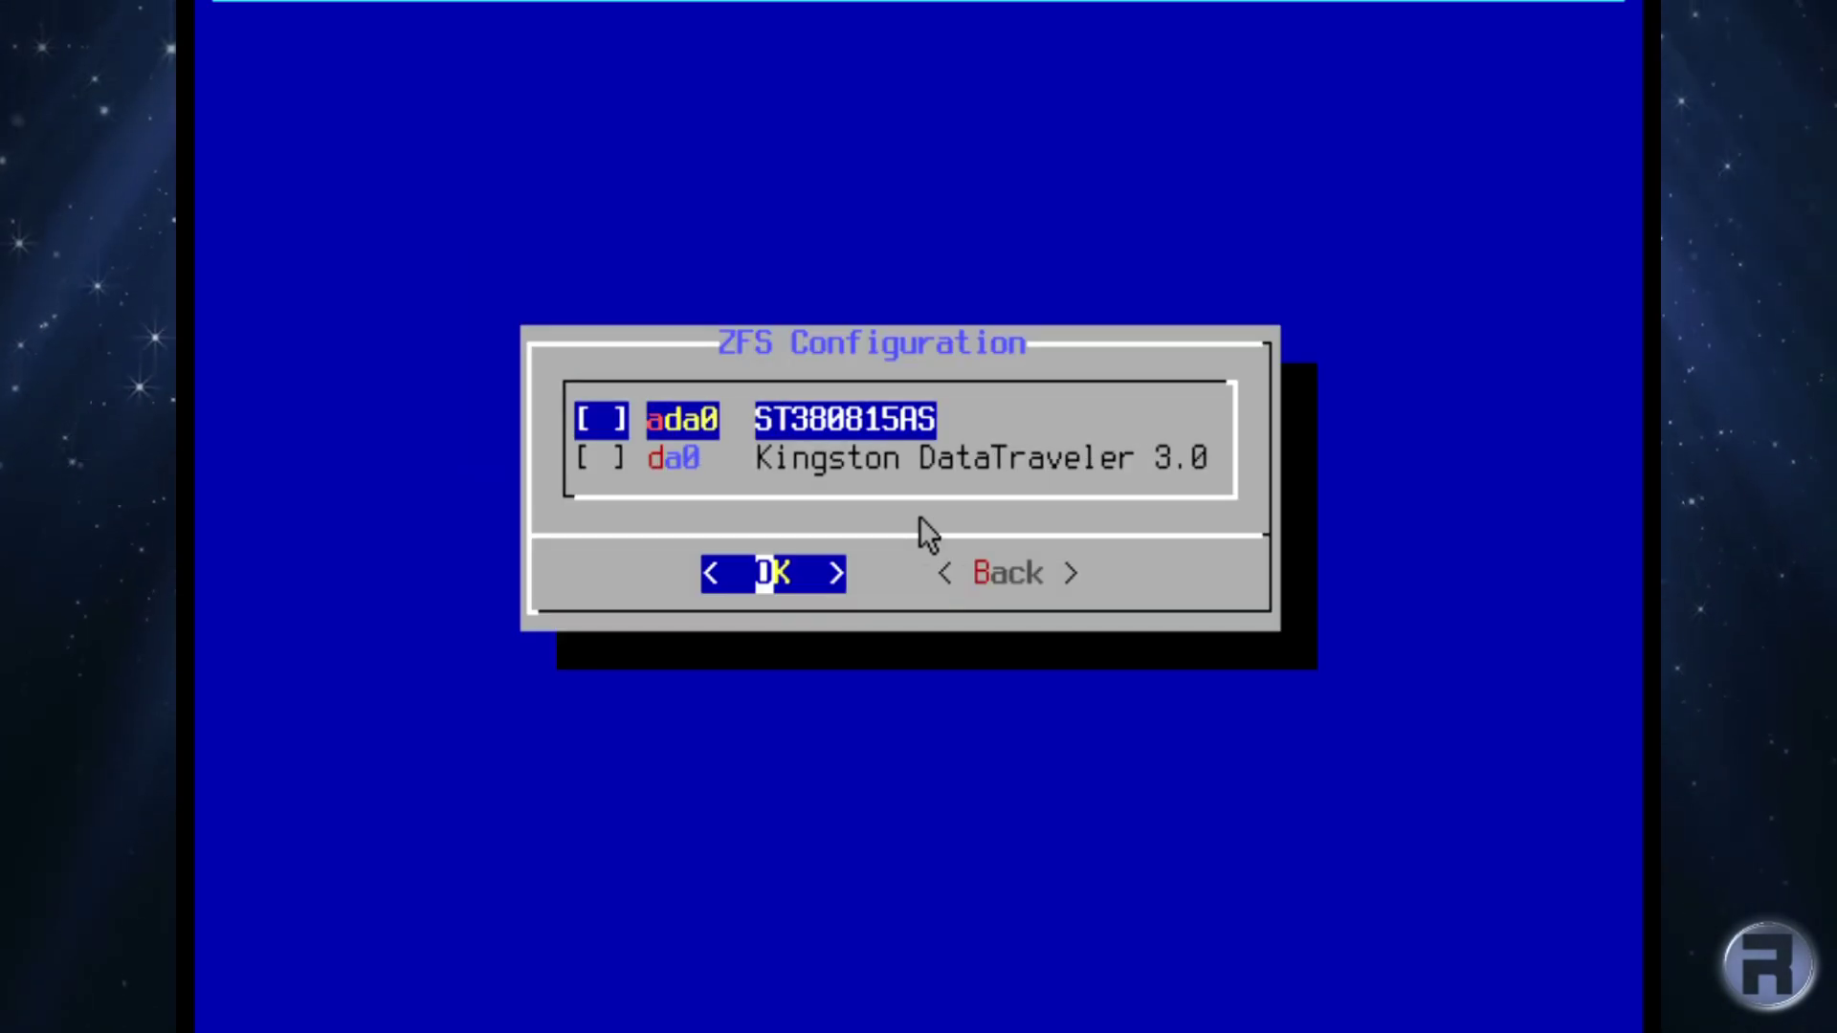
pyautogui.press('space')
pyautogui.press('Return')
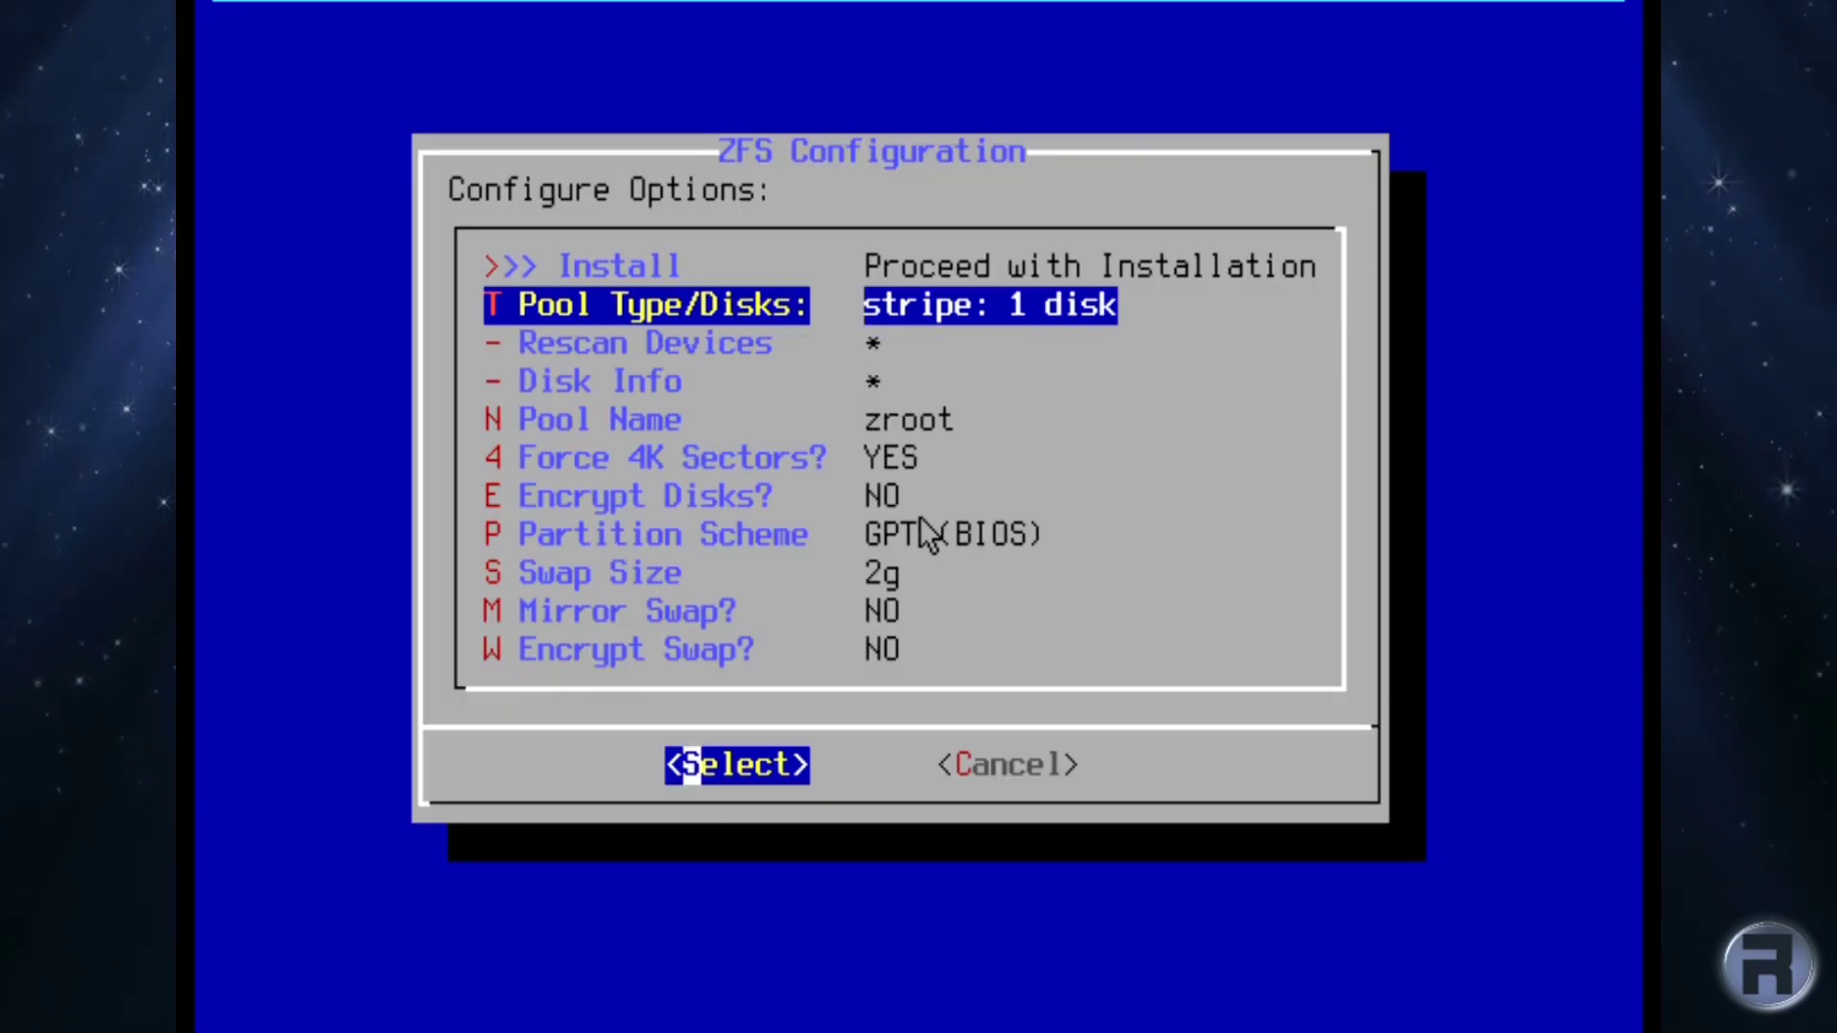
# Proceed with the ZFS installation and switch the erase-disk answer to yes.
pyautogui.press('Down')
pyautogui.press('Down')
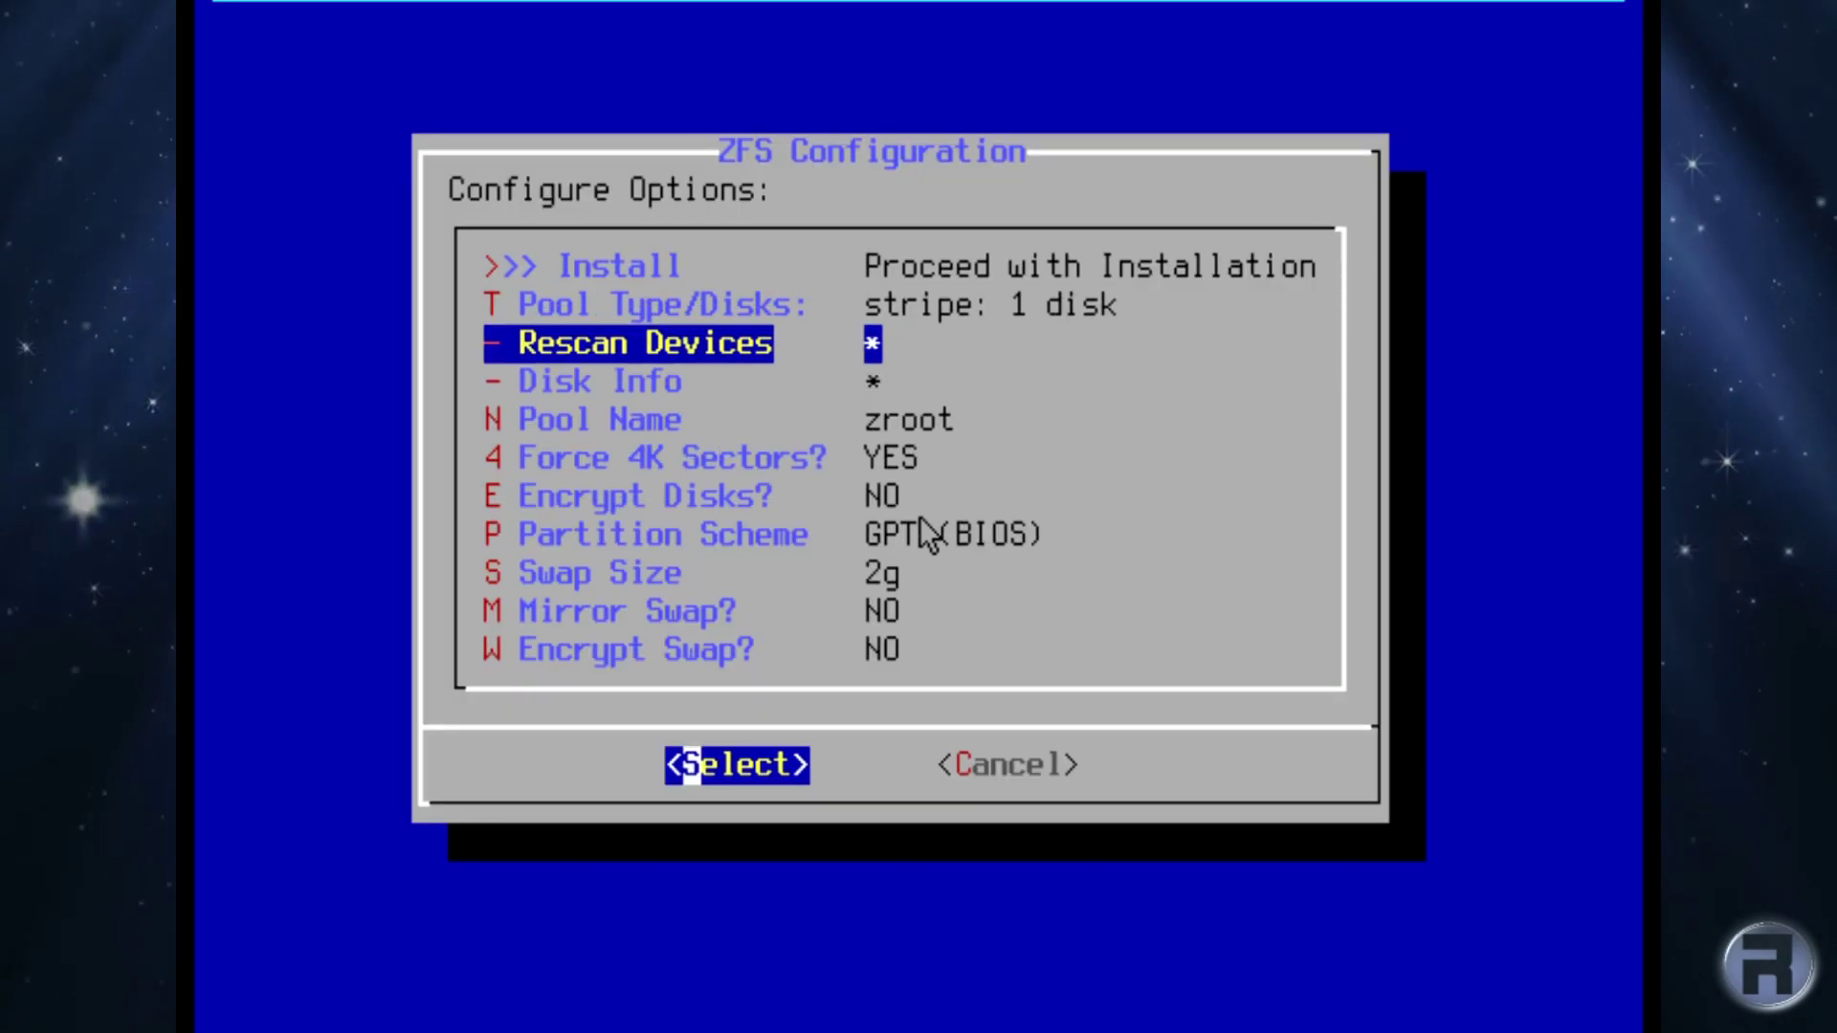
pyautogui.press('Down')
pyautogui.press('Down')
pyautogui.press('Down')
pyautogui.press('Down')
pyautogui.press('Down')
pyautogui.press('Down')
pyautogui.press('Down')
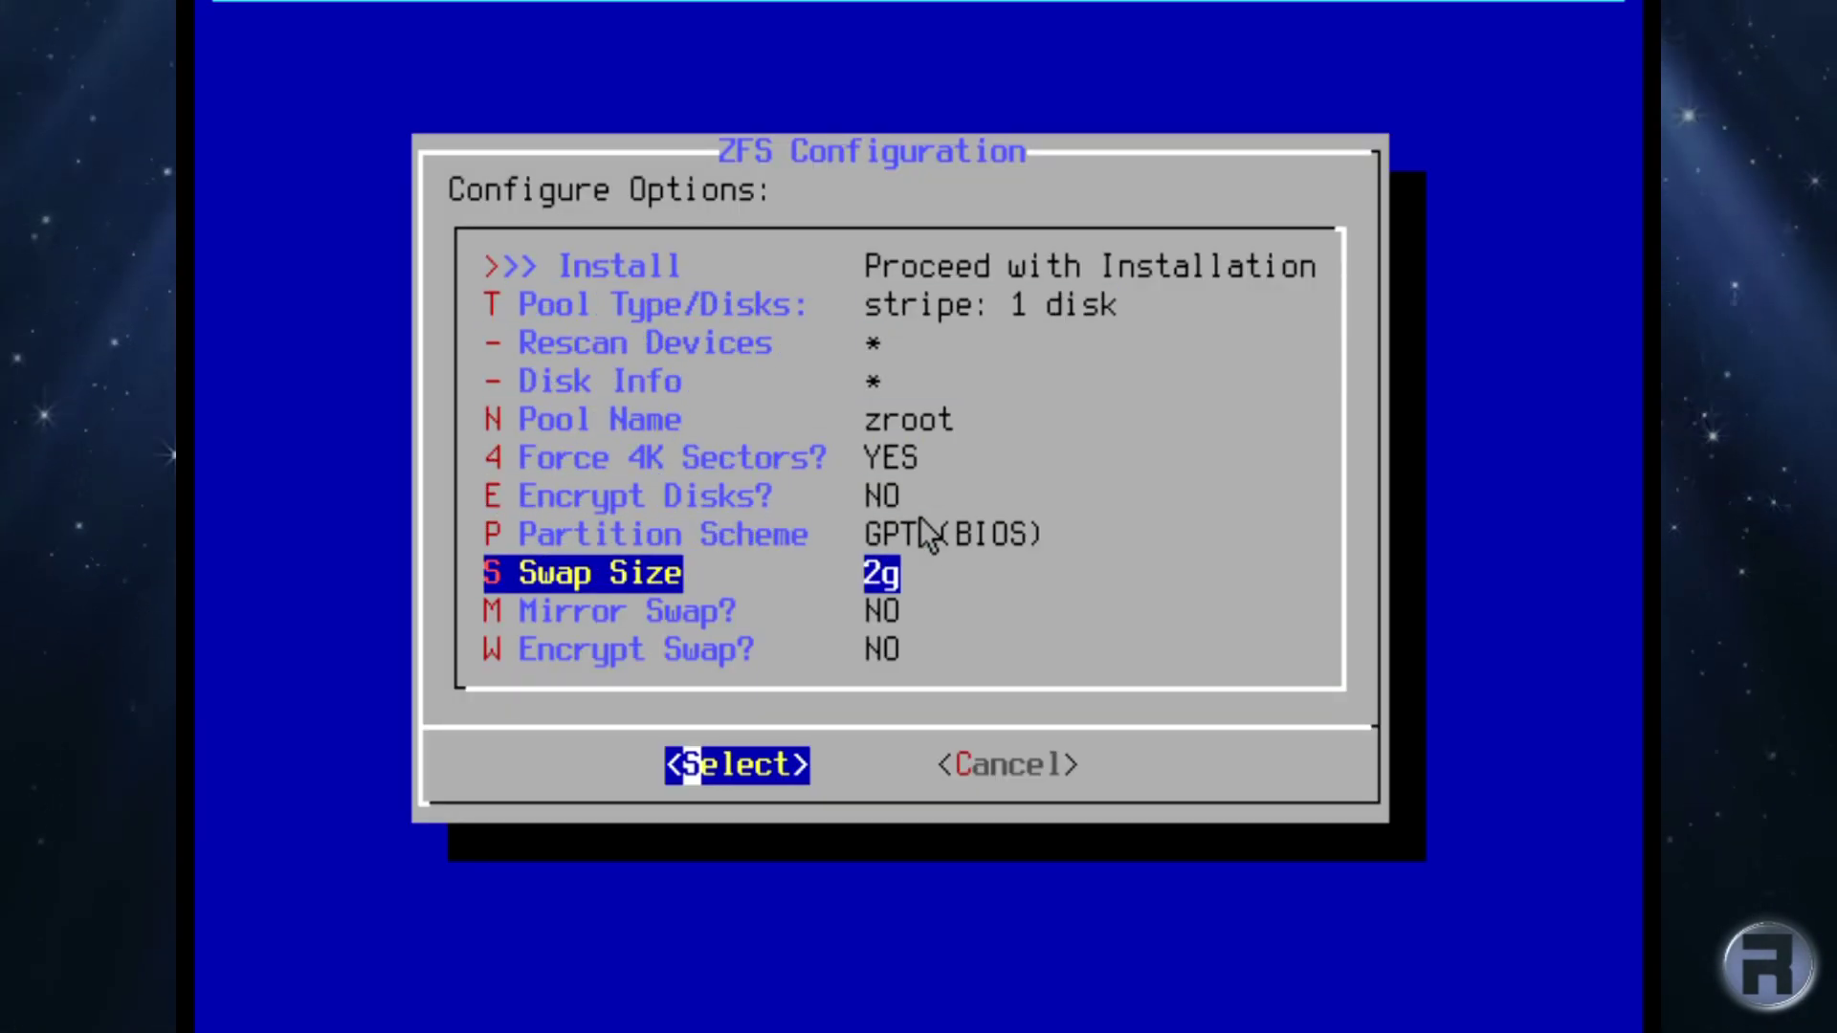
pyautogui.press('Up')
pyautogui.press('Up')
pyautogui.press('Up')
pyautogui.press('Up')
pyautogui.press('Up')
pyautogui.press('Up')
pyautogui.press('Up')
pyautogui.press('Up')
pyautogui.press('Up')
pyautogui.press('Up')
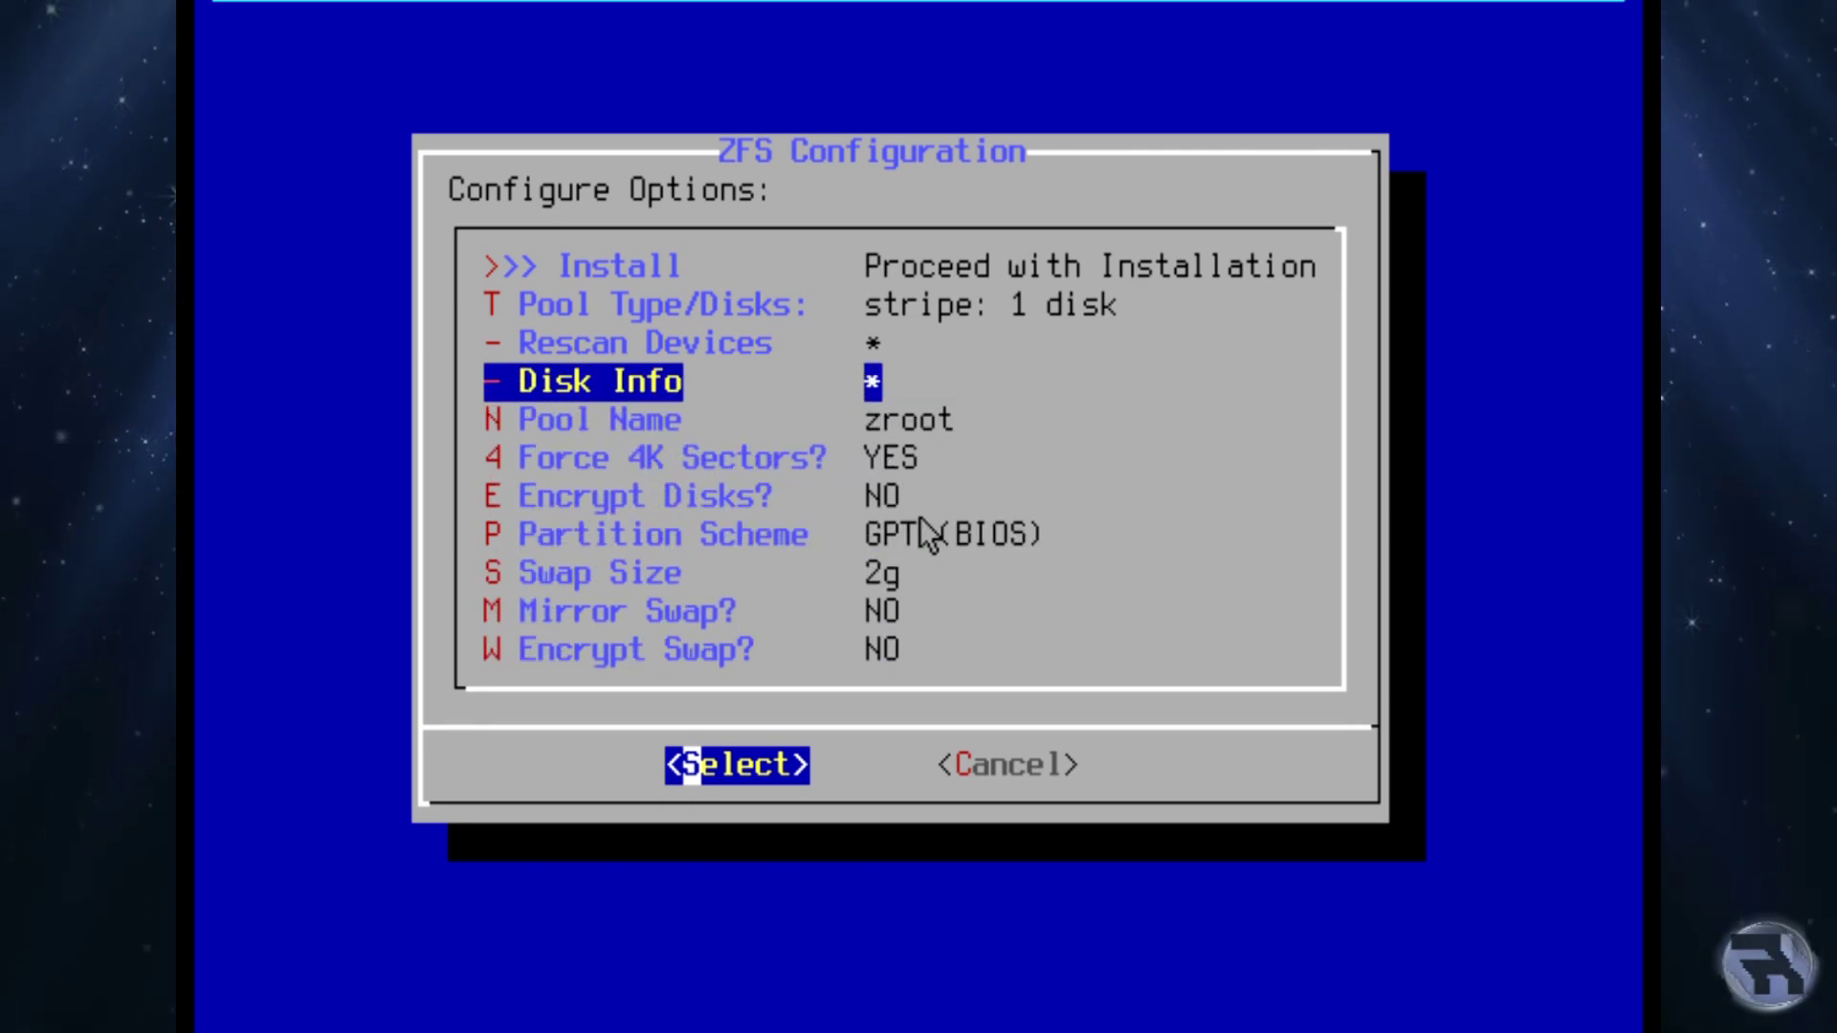
pyautogui.press('Return')
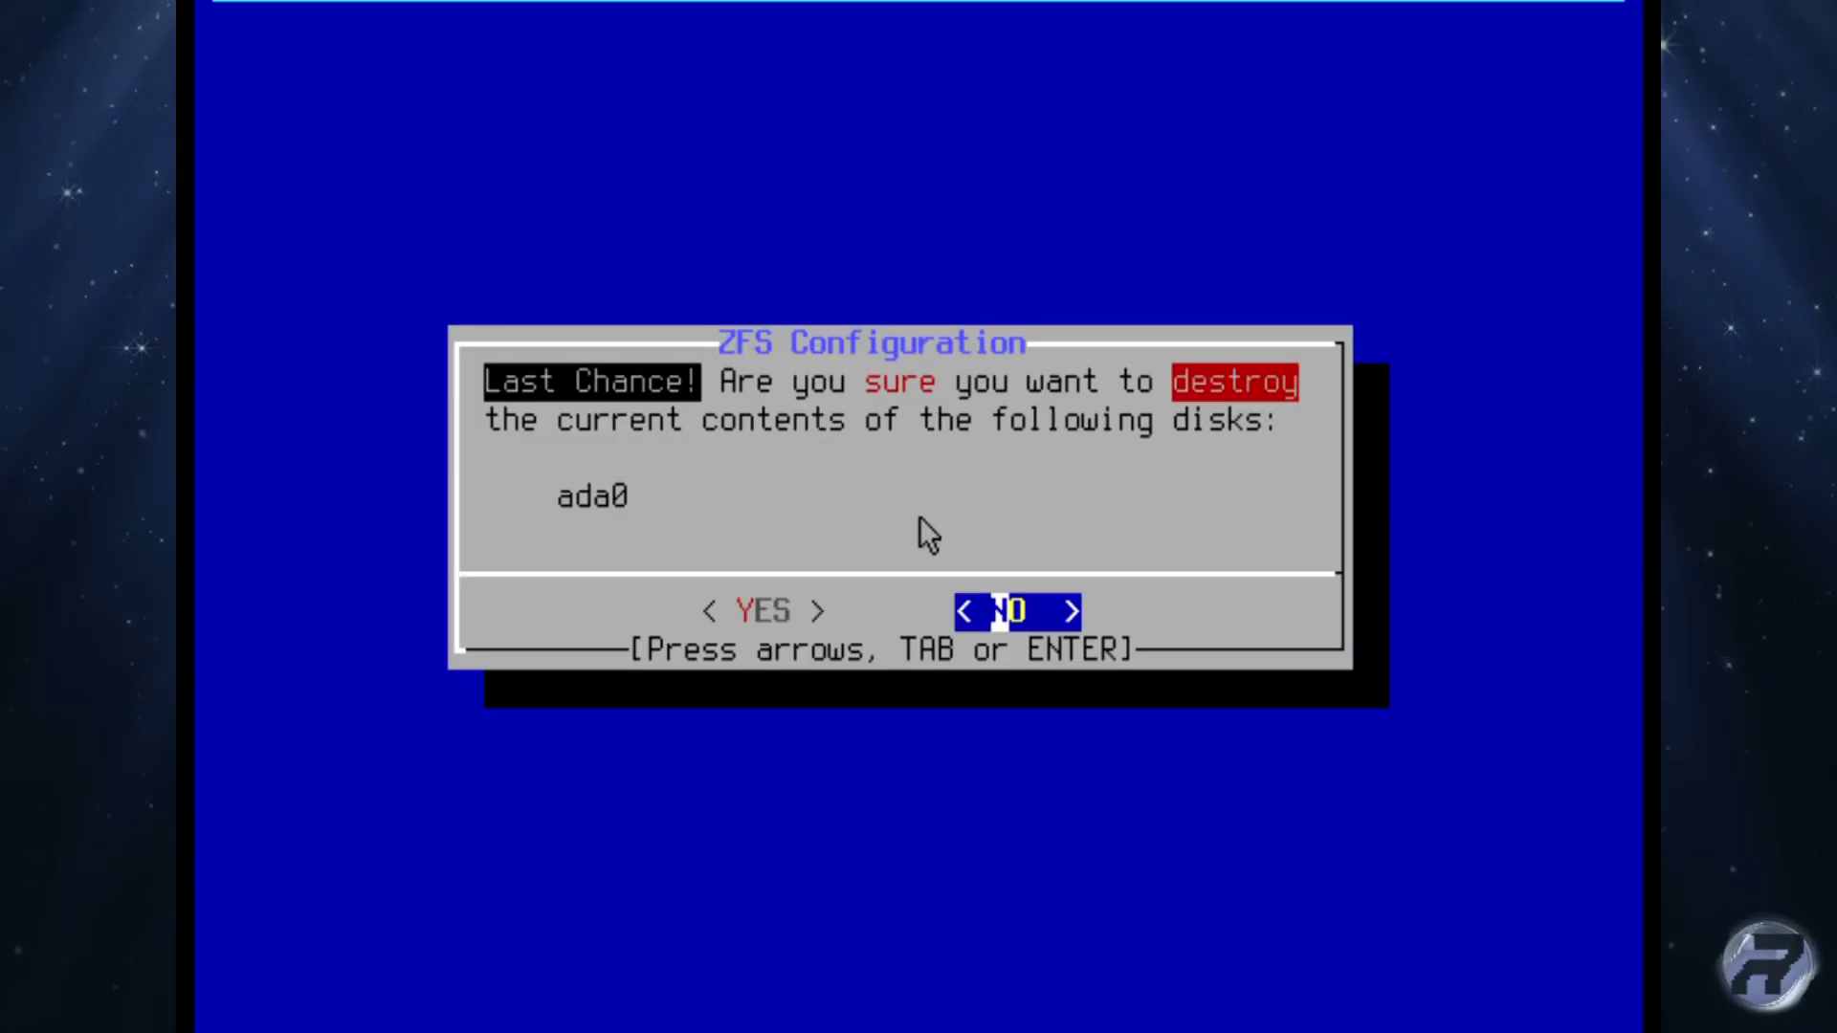
pyautogui.press('Left')
# Confirm erasing ada0, then enter and retype the root password.
pyautogui.press('Return')
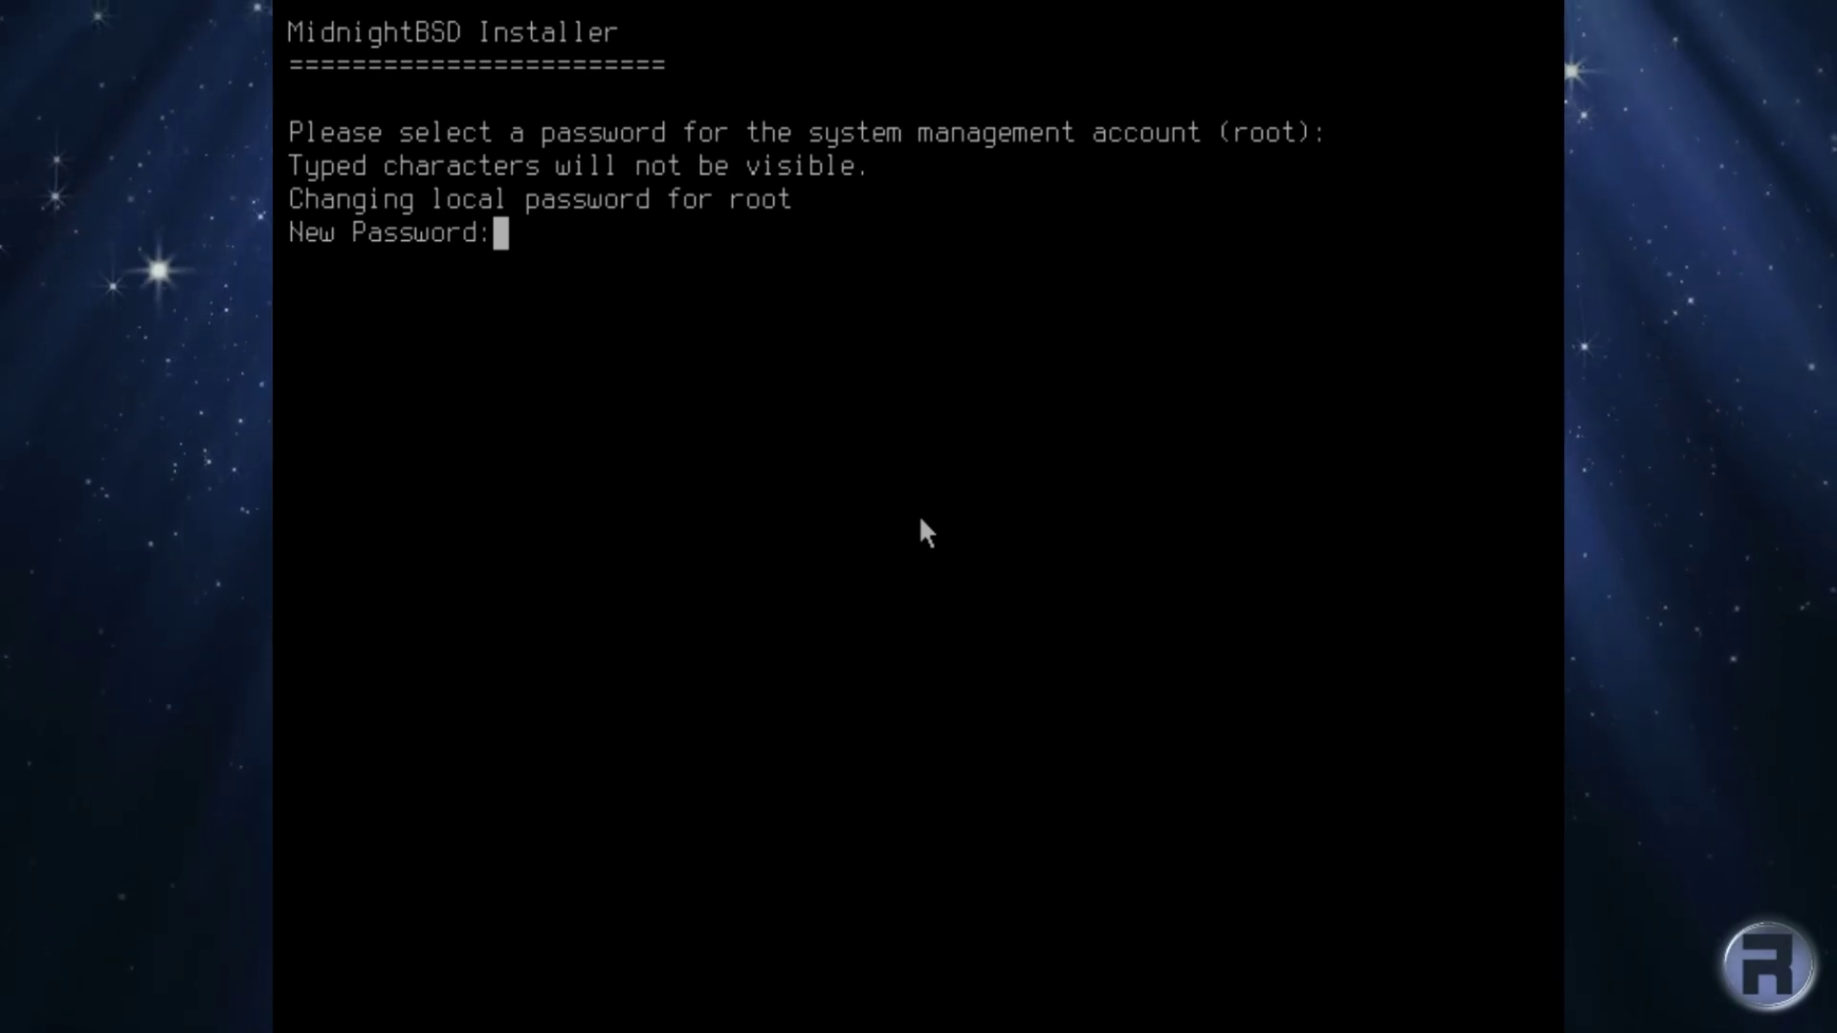
pyautogui.press('Return')
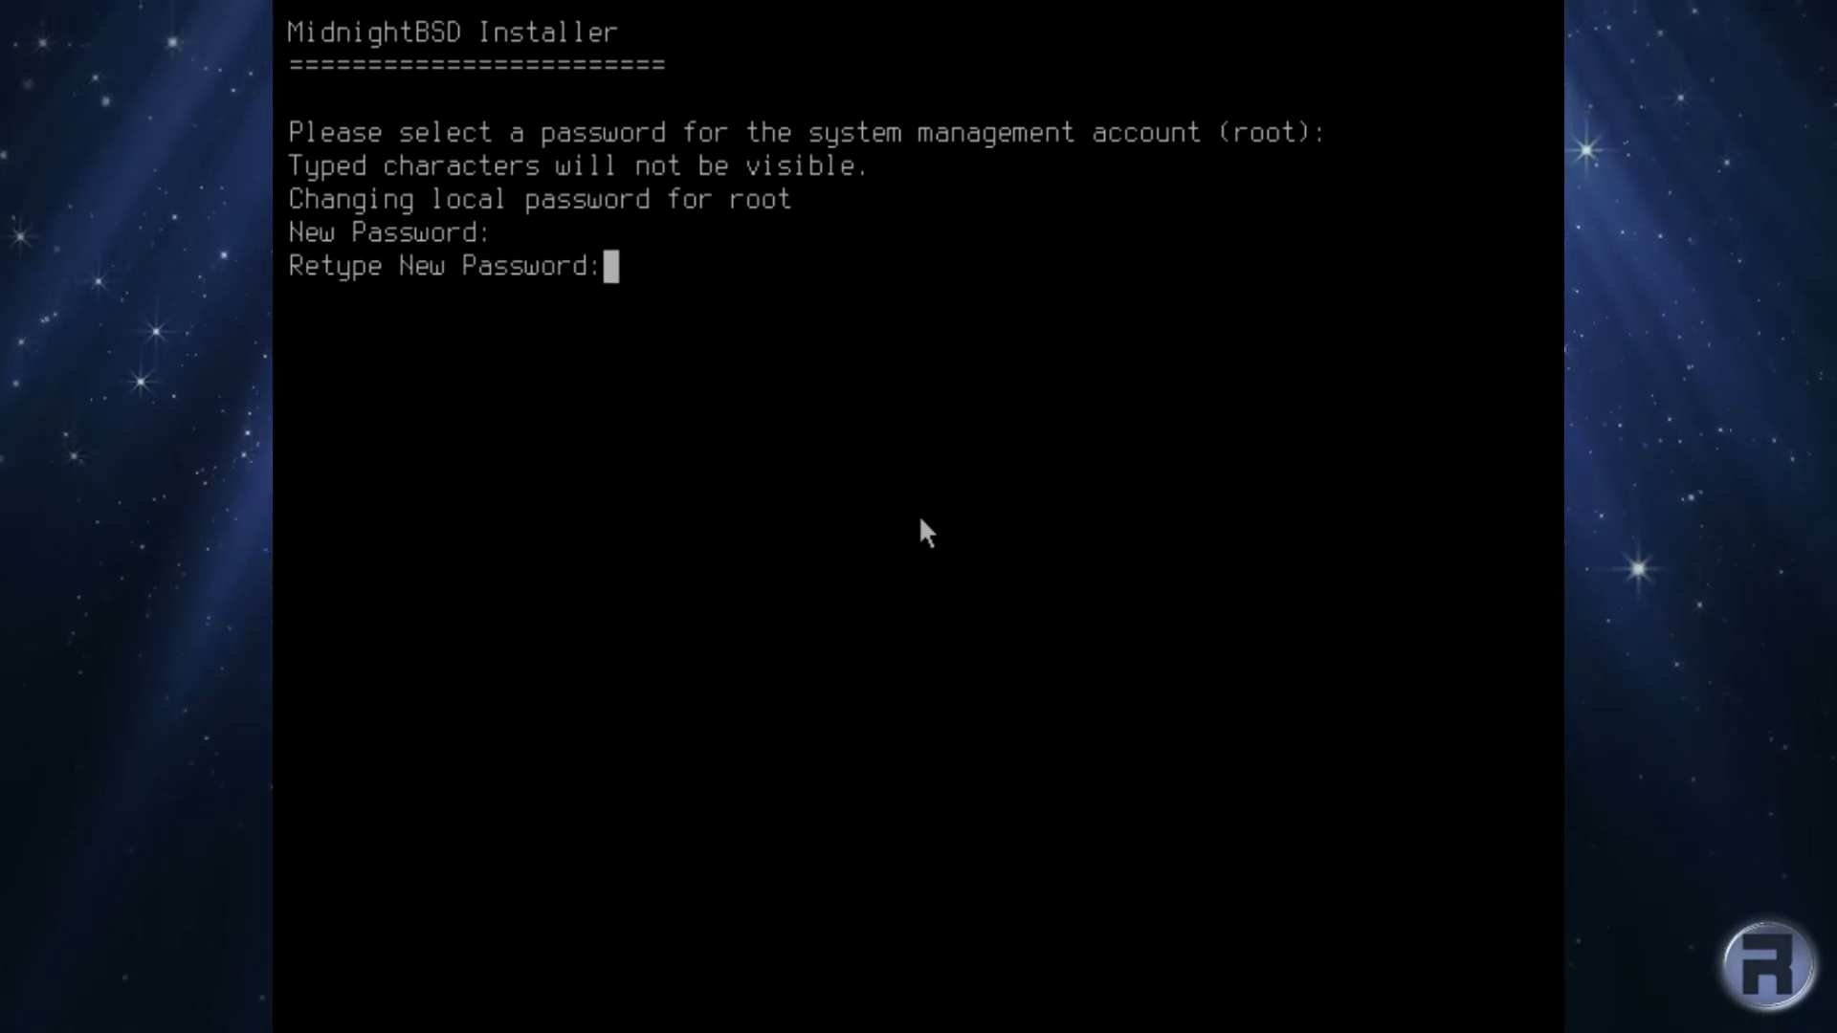
pyautogui.press('Return')
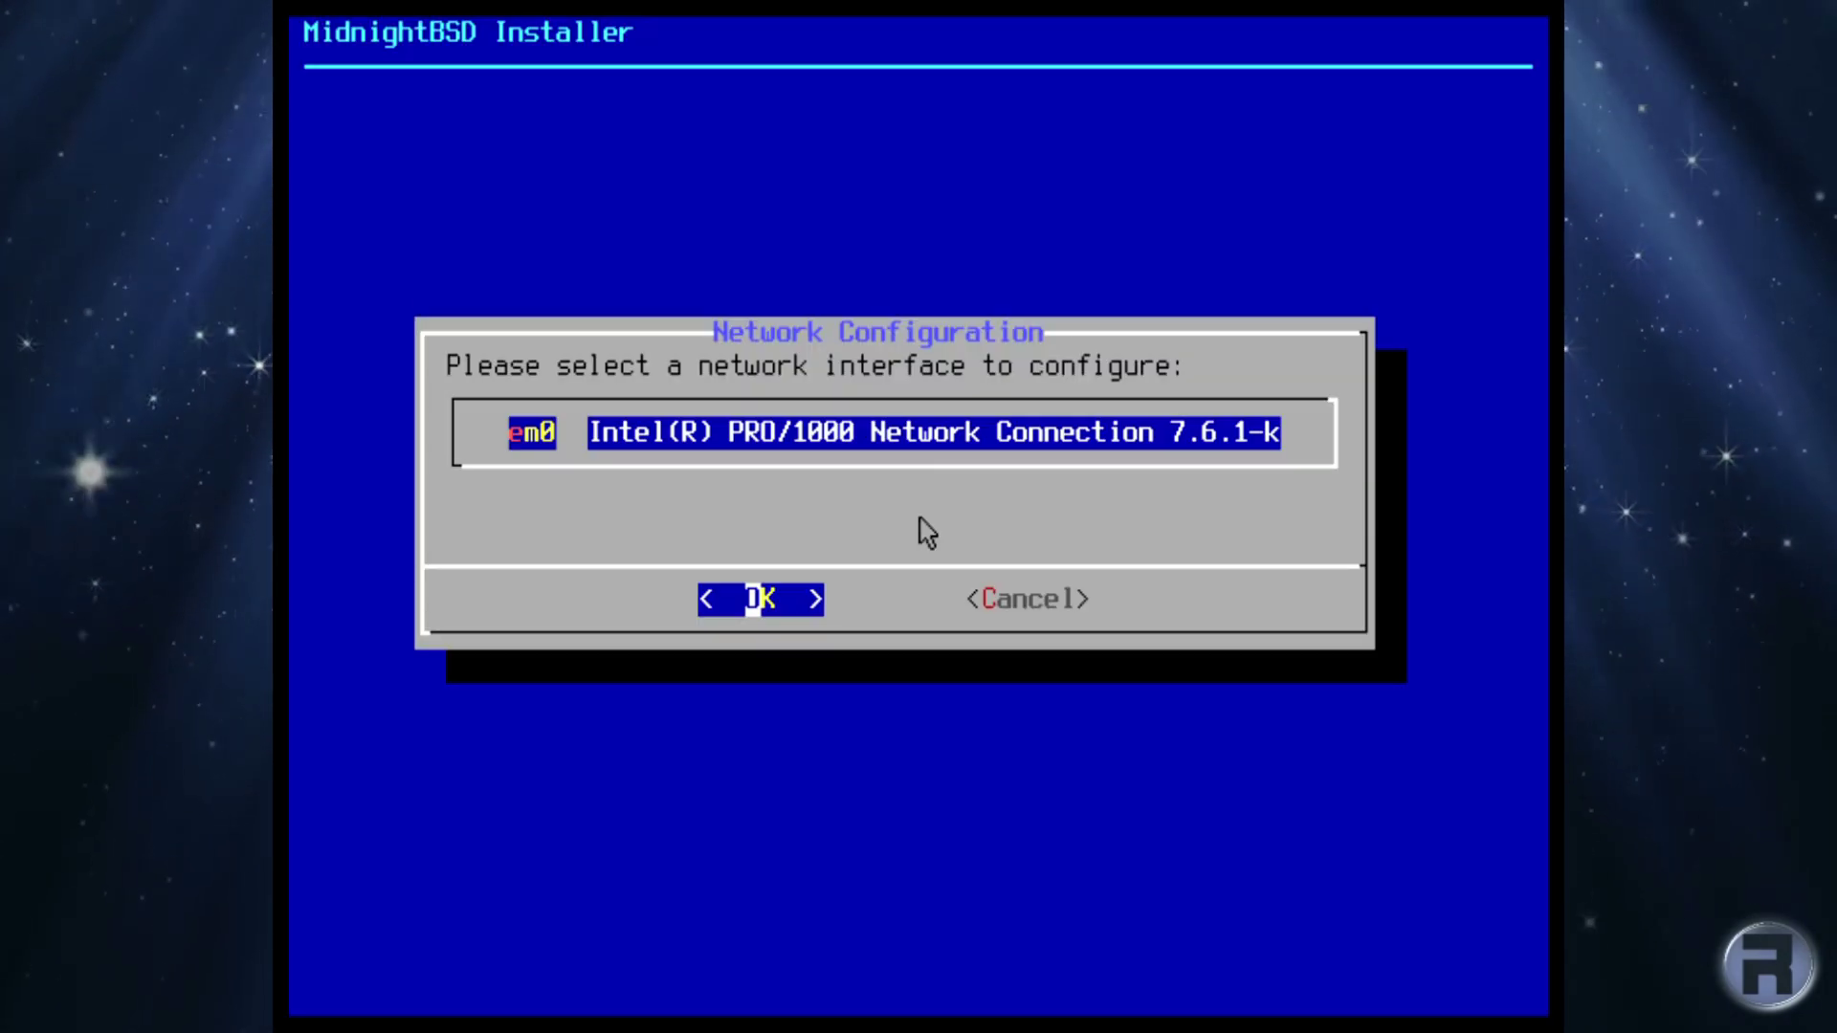
# Give em0 static IPv4 192.168.1.127, mask 255.255.255.0, router 192.168.1.1, without DHCP.
pyautogui.press('Return')
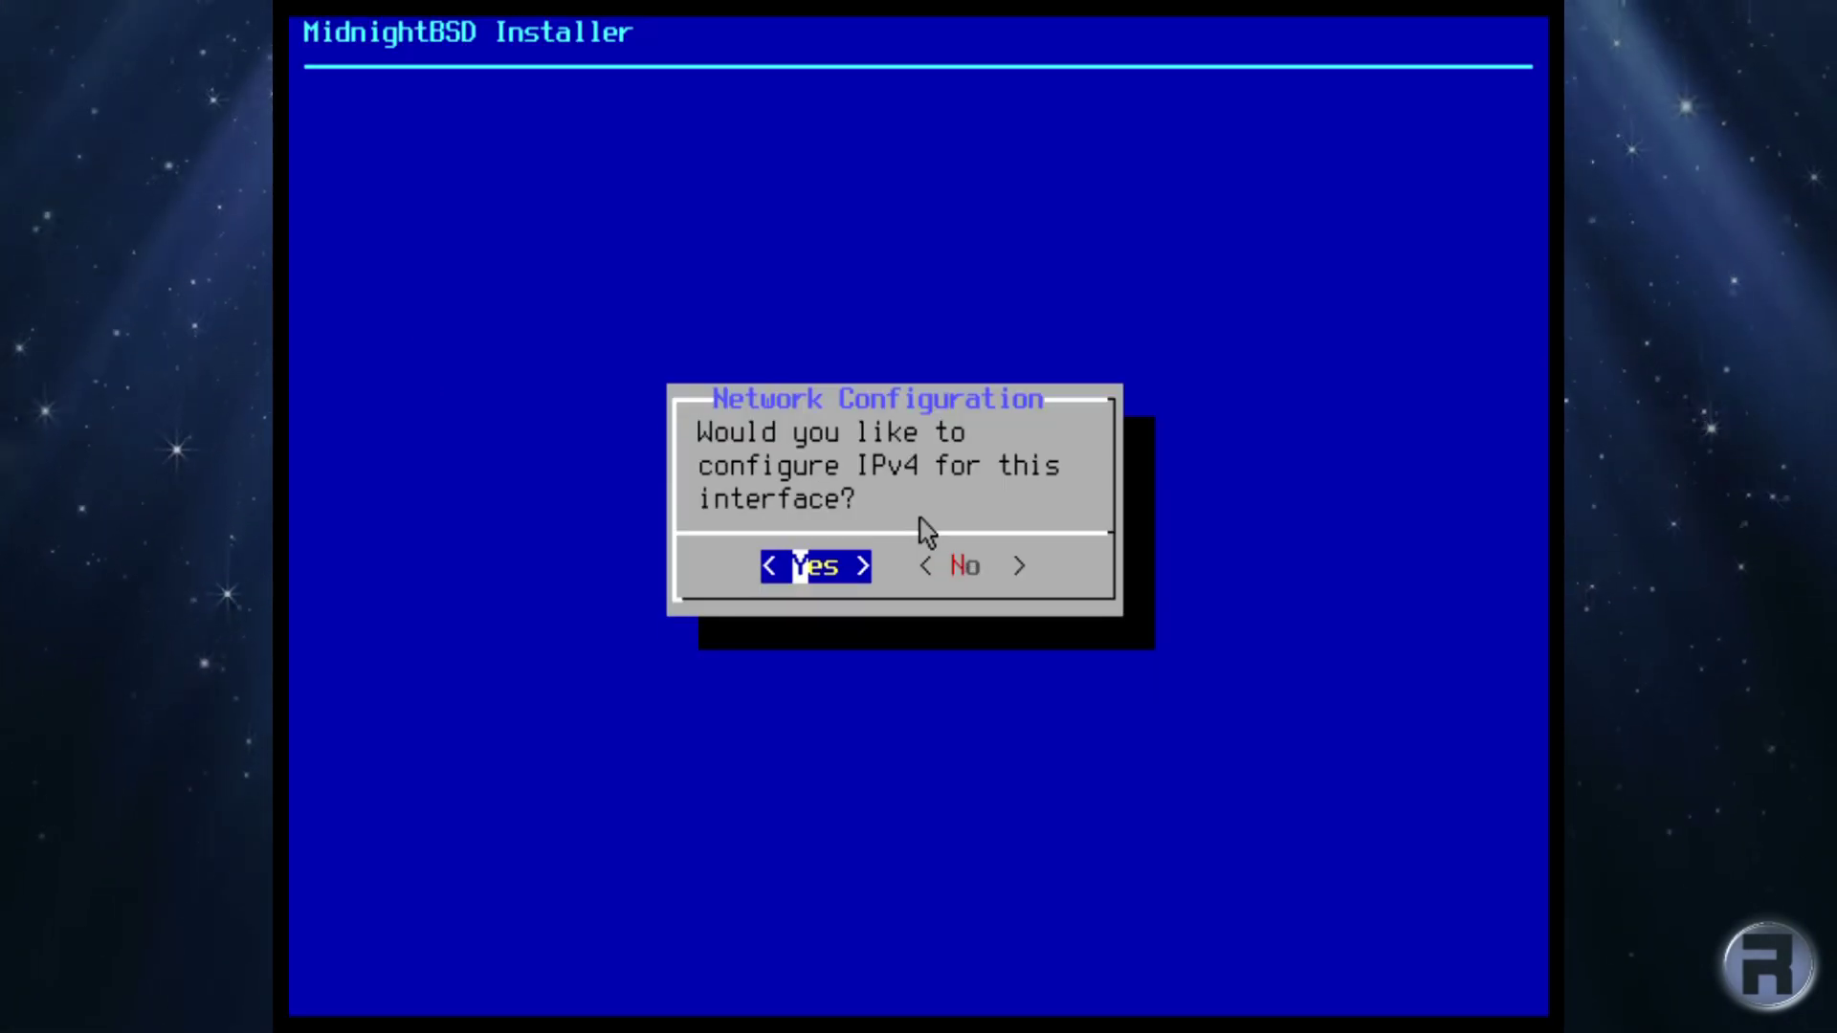
pyautogui.press('Return')
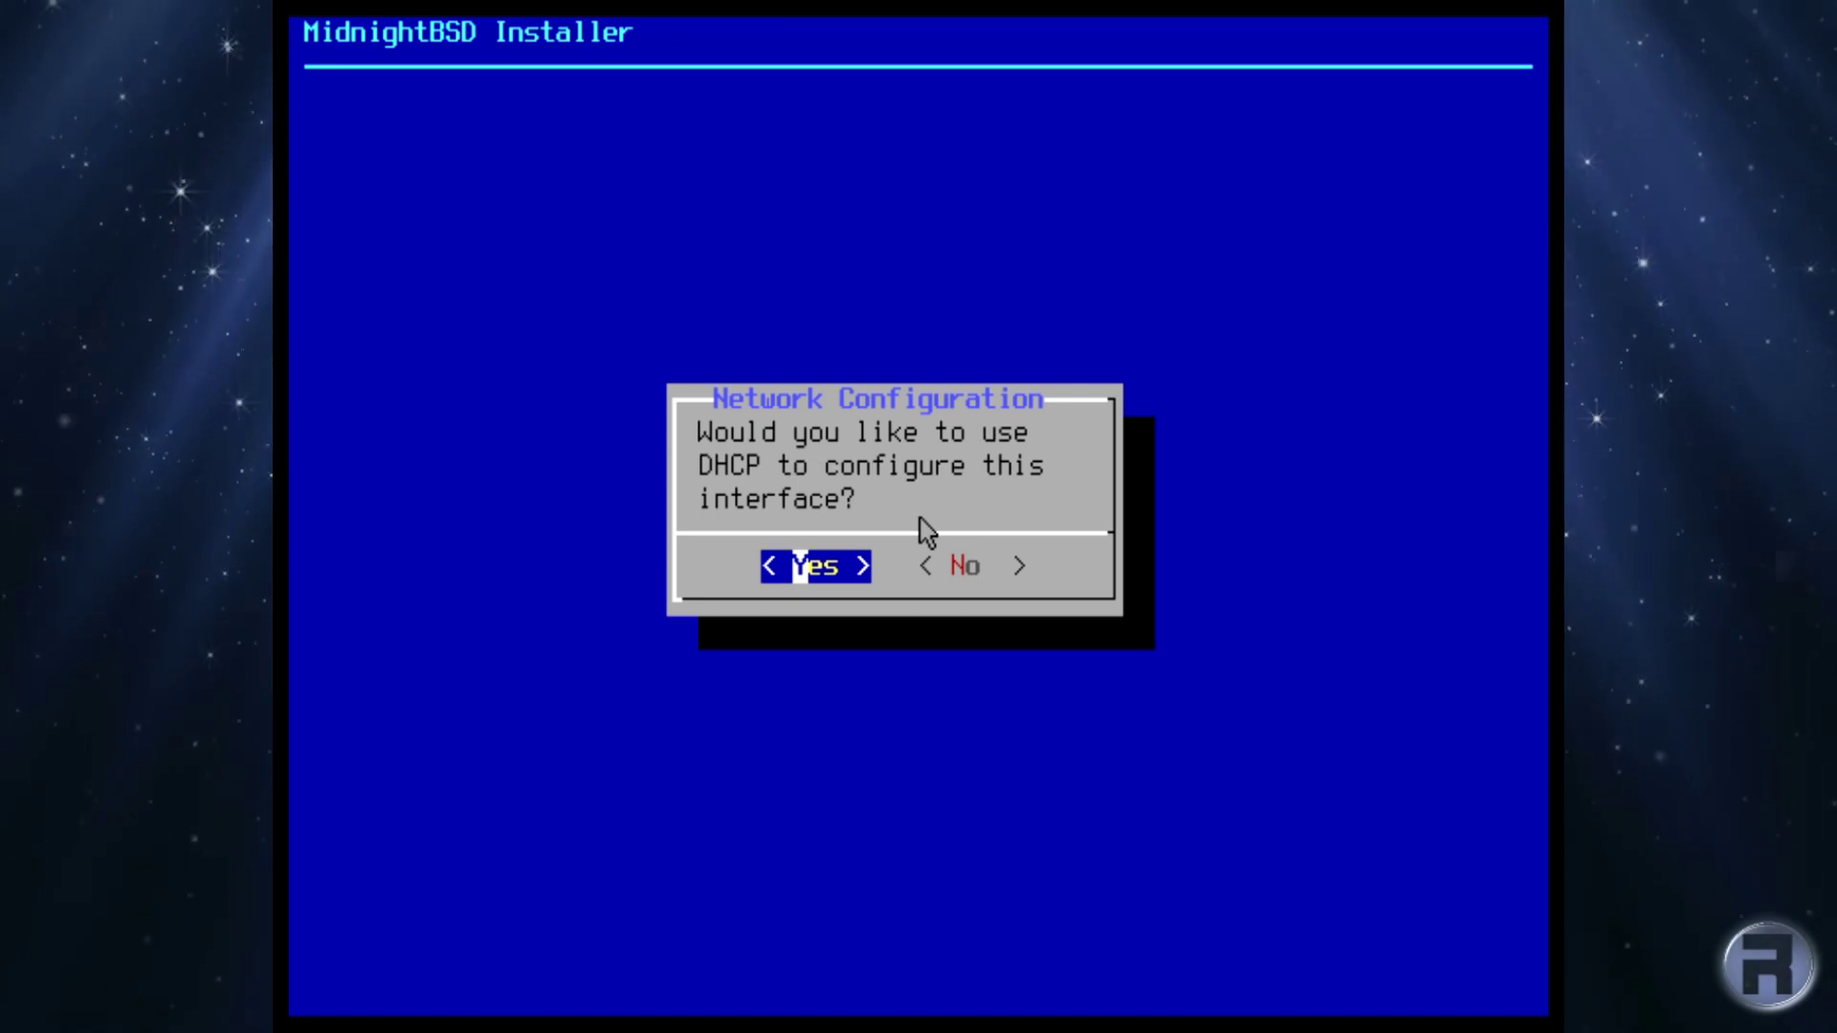
pyautogui.press('Right')
pyautogui.press('Return')
pyautogui.write('192.168.1.1')
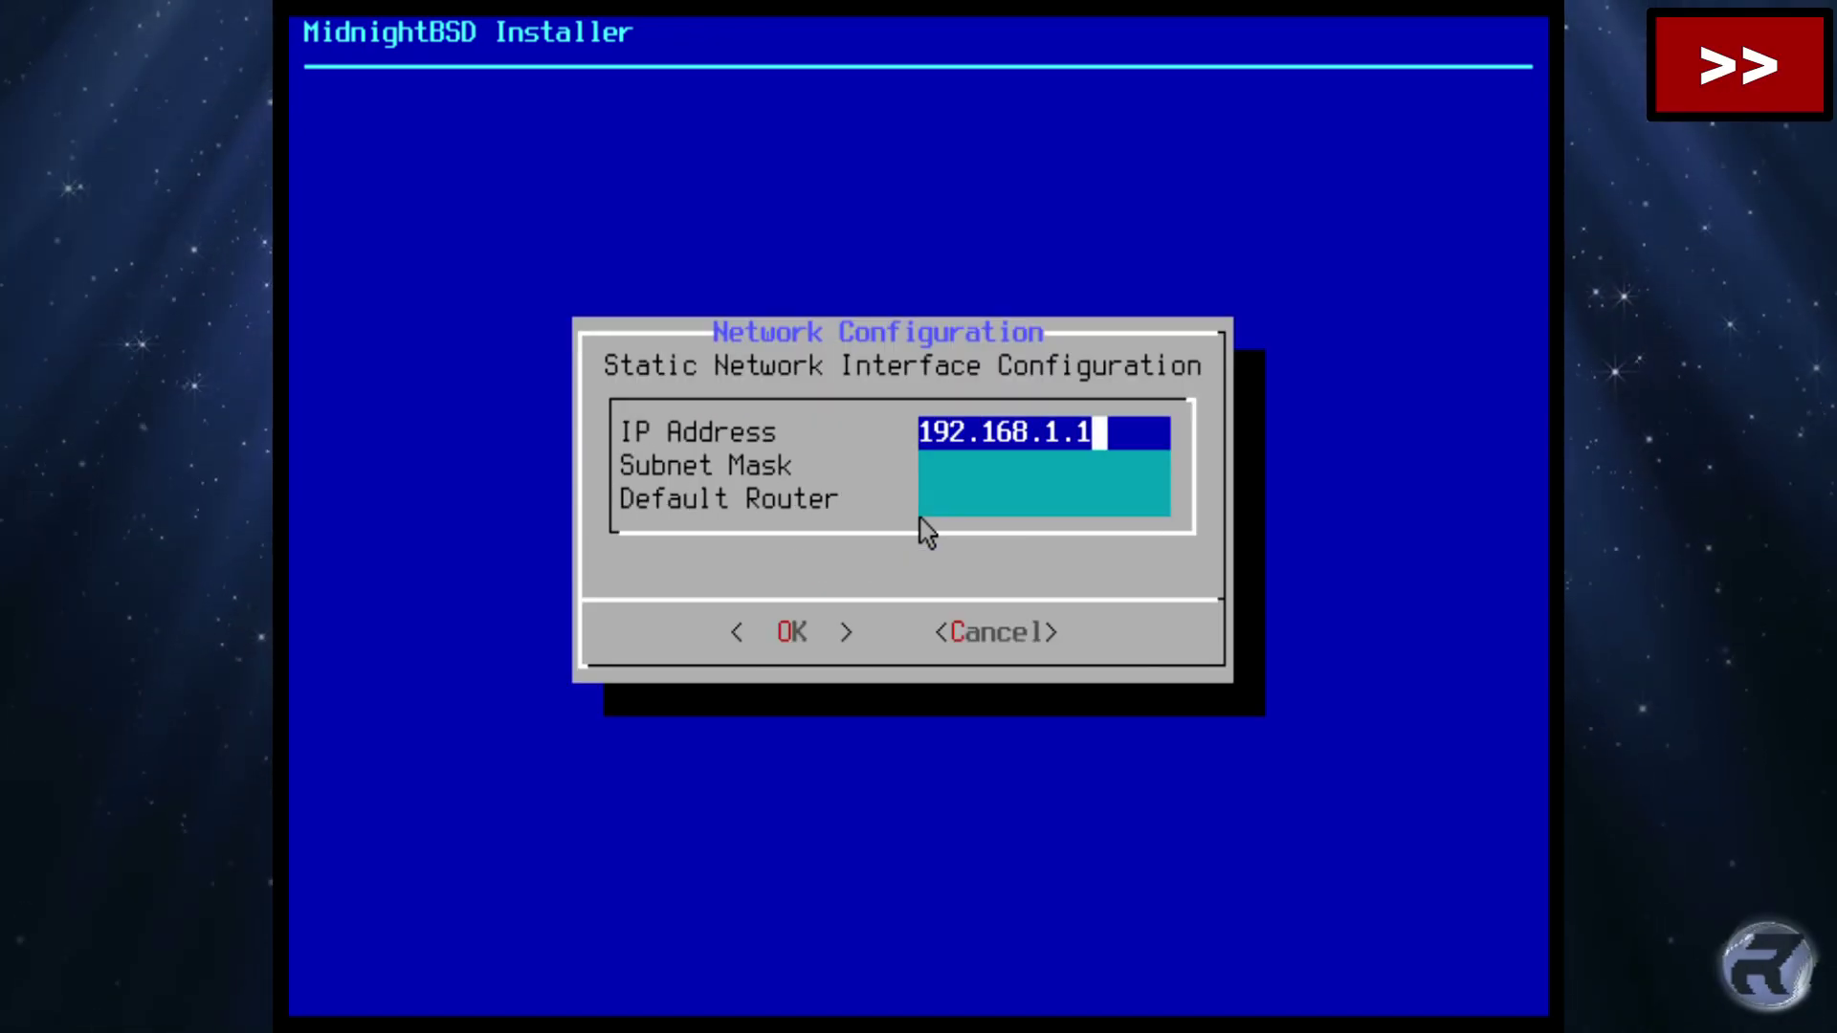
pyautogui.write('27')
pyautogui.press('Tab')
pyautogui.write('255.255.255.0')
pyautogui.press('Tab')
pyautogui.write('192.168.')
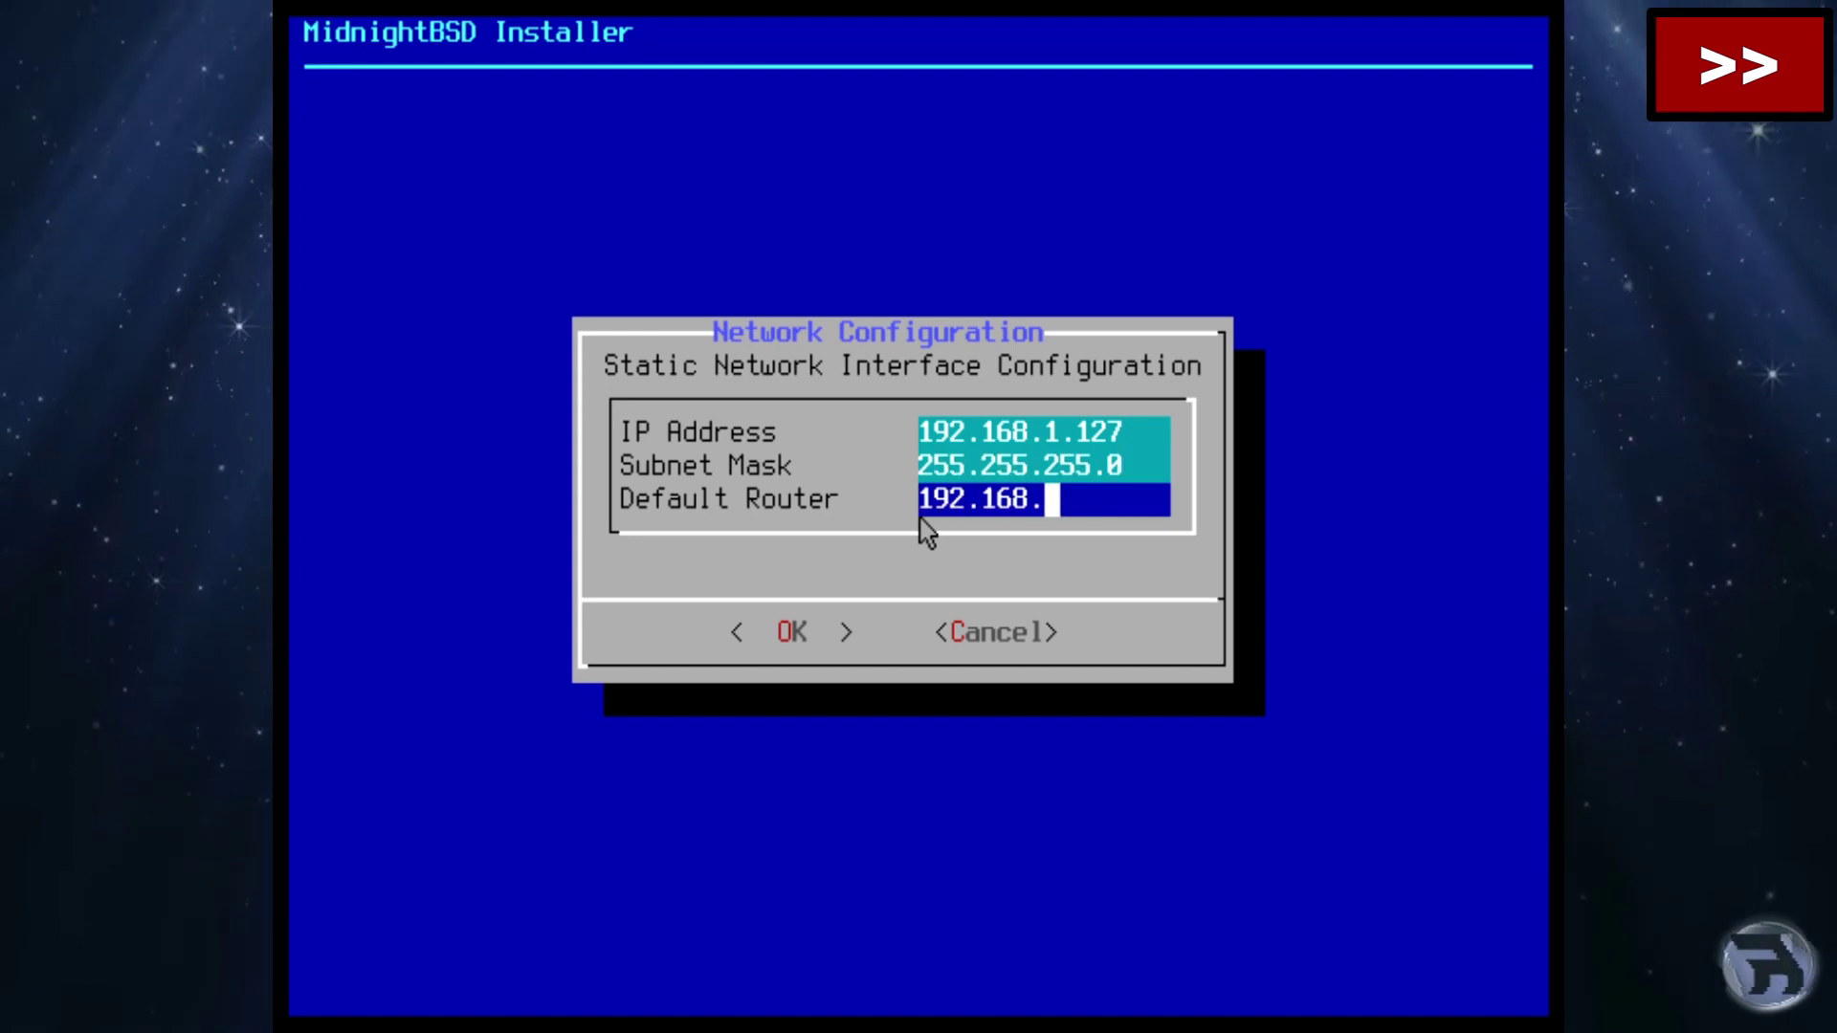
pyautogui.write('1.1')
pyautogui.press('Return')
# Skip IPv6 and set search domain lan with DNS server 192.168.1.1.
pyautogui.press('Right')
pyautogui.press('Return')
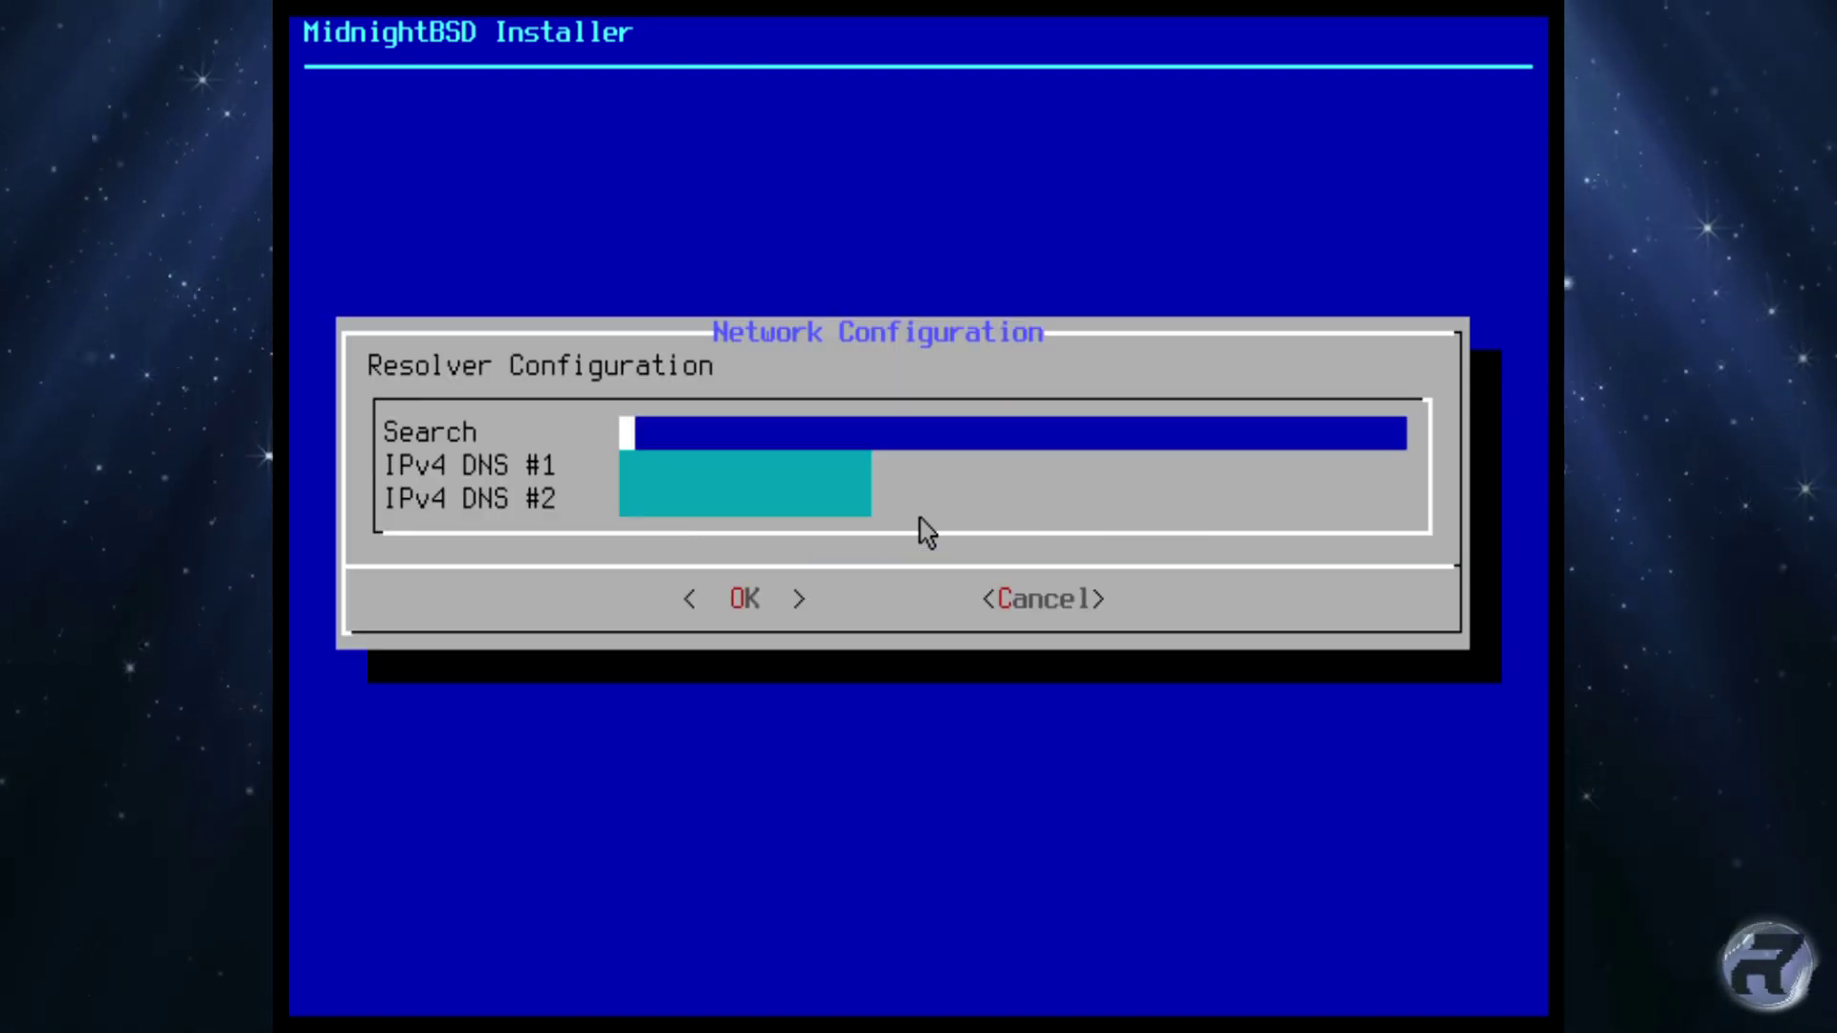
pyautogui.write('lan')
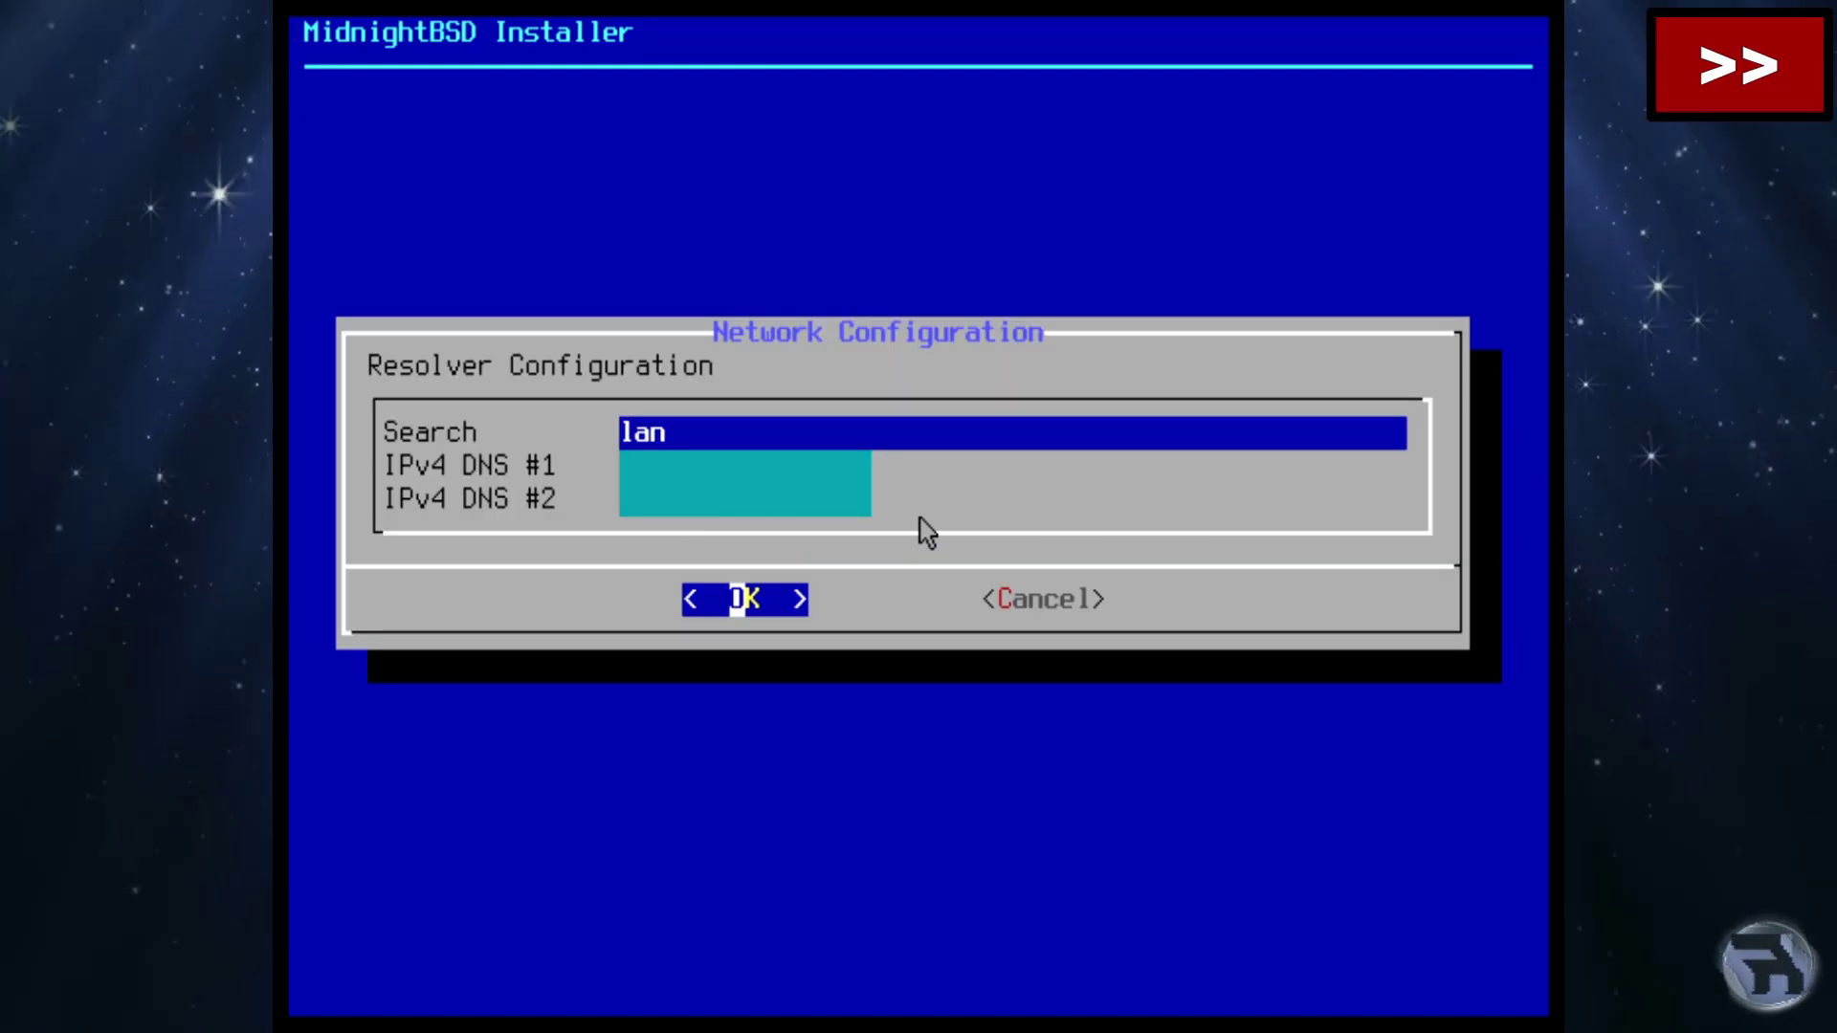
pyautogui.press('Tab')
pyautogui.write('192.168.1.1')
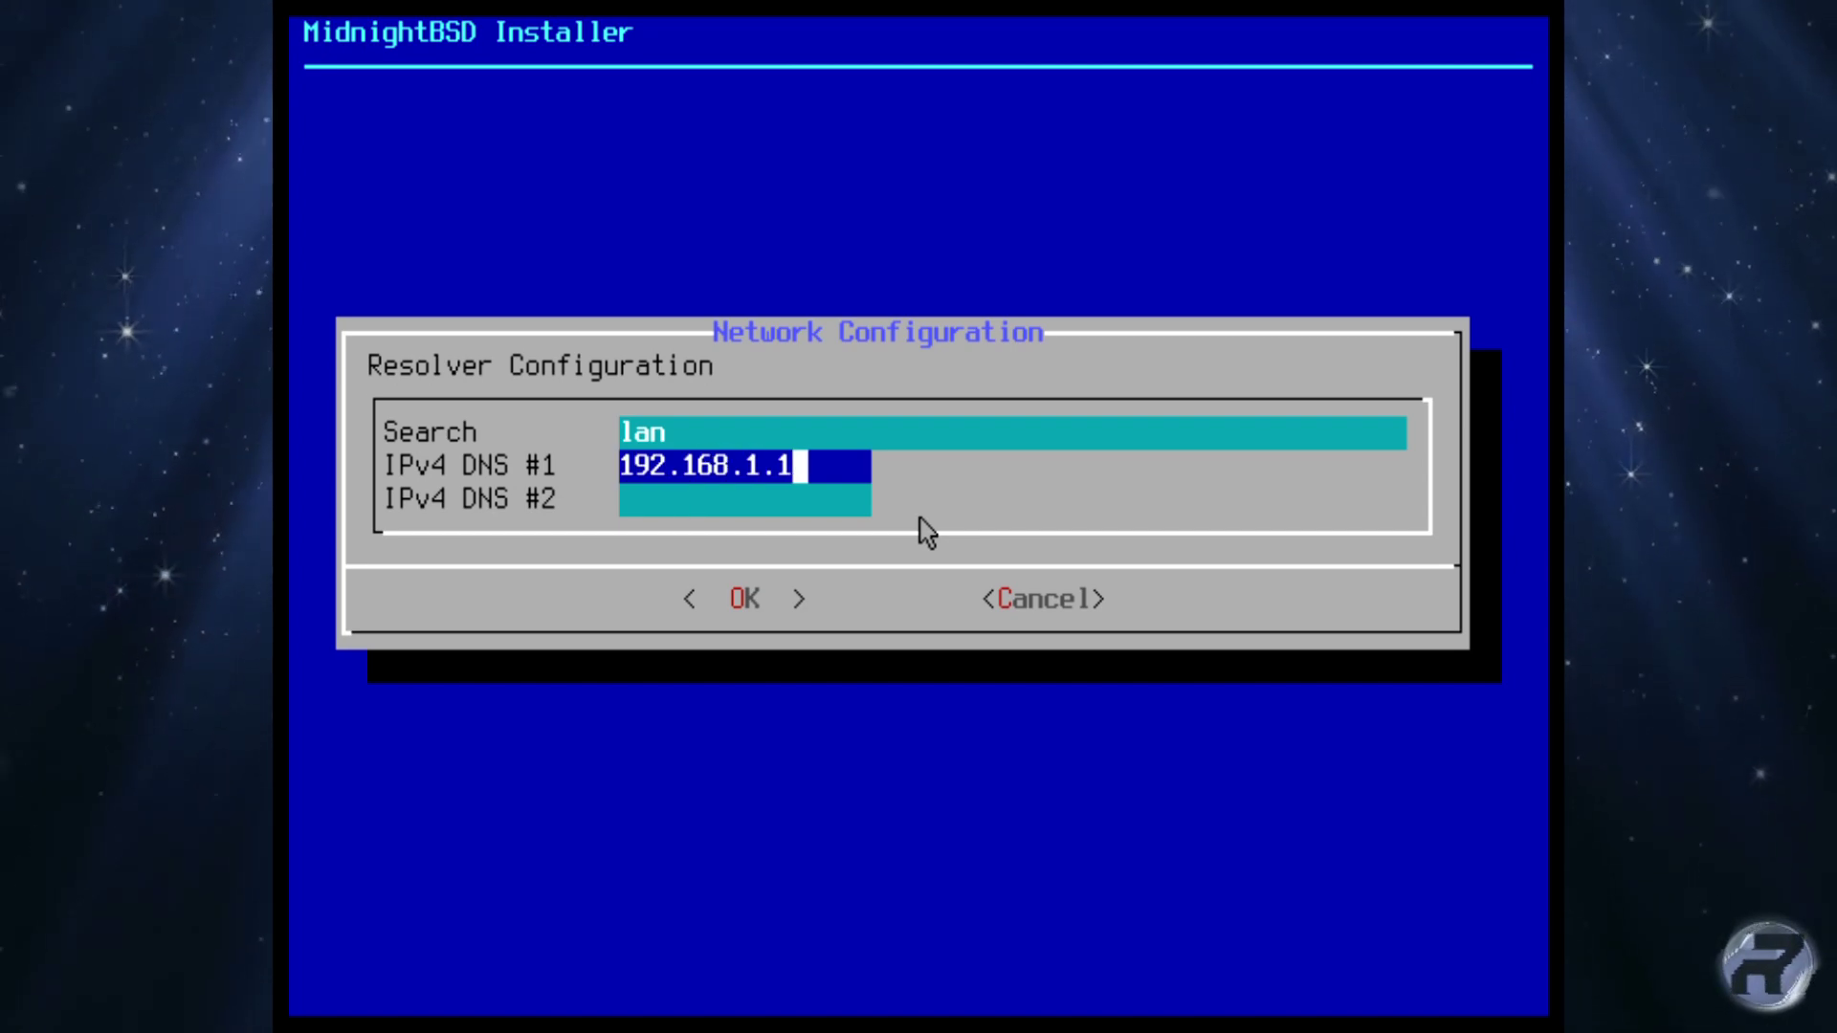
pyautogui.press('Return')
pyautogui.press('Right')
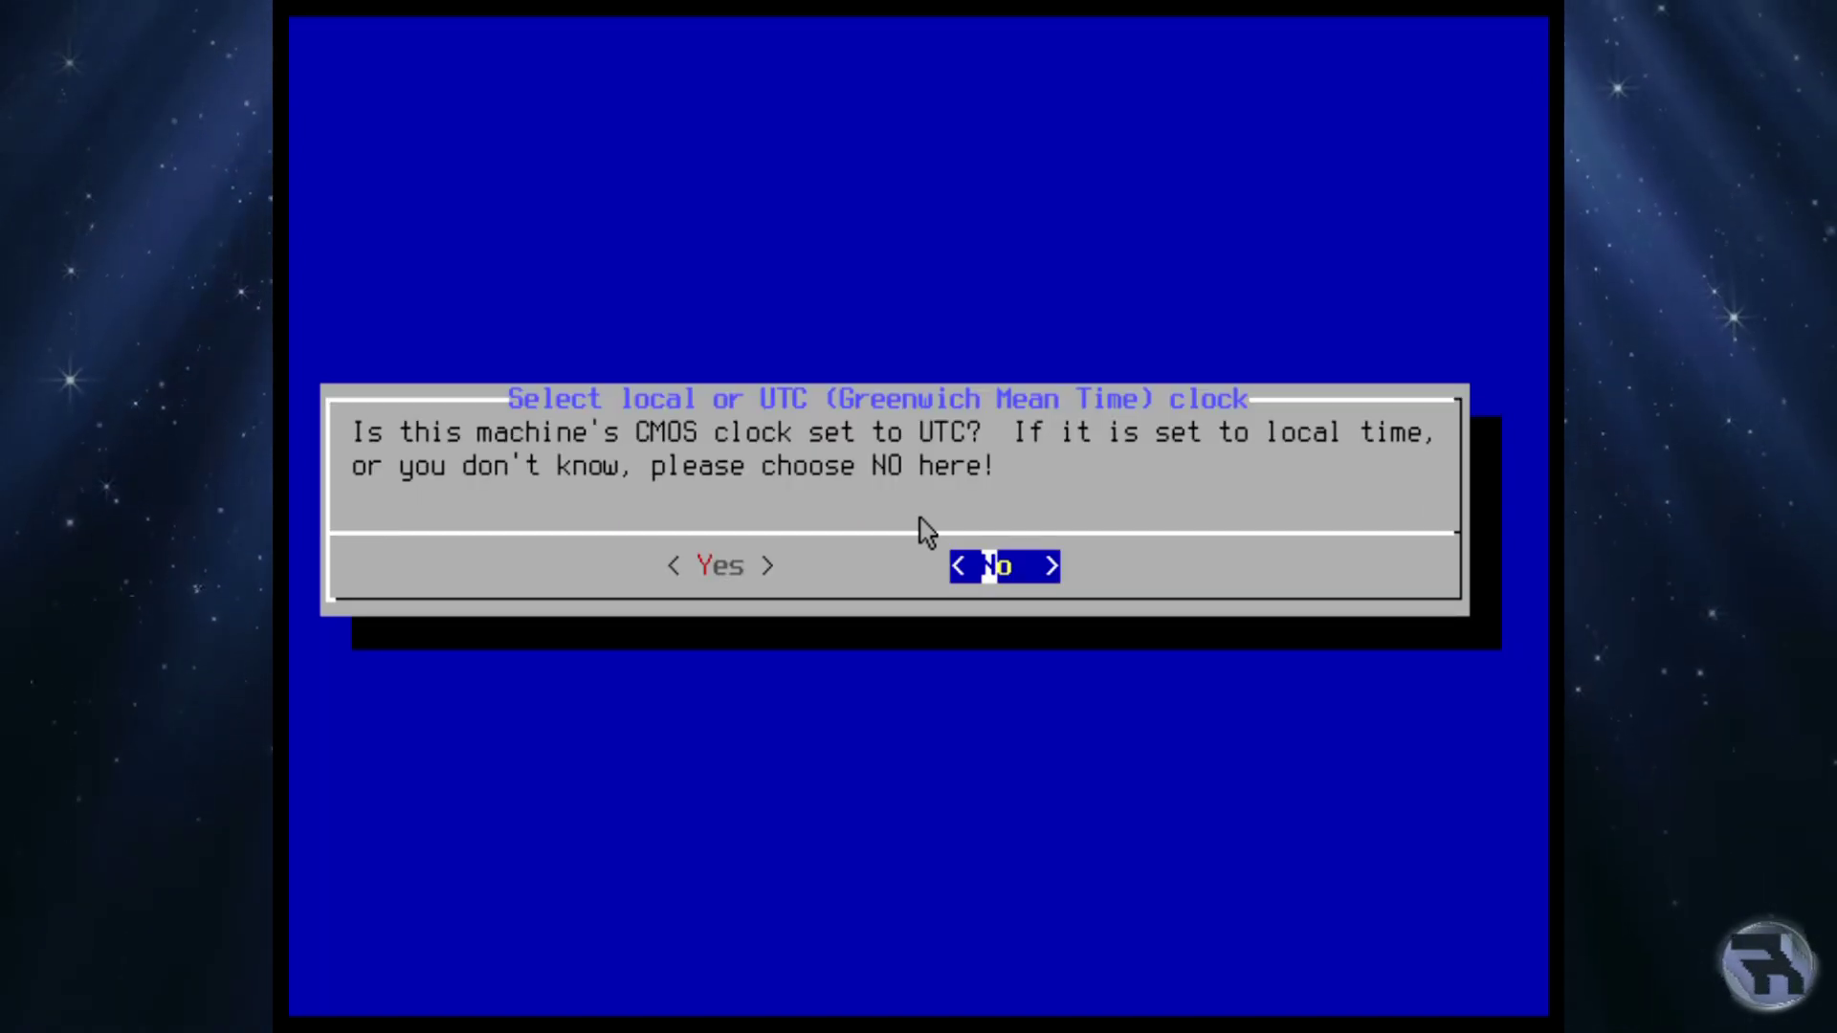
# Keep the clock on local time and set the Europe / United Kingdom time zone.
pyautogui.press('Return')
pyautogui.press('Down')
pyautogui.press('Down')
pyautogui.press('Down')
pyautogui.press('Down')
pyautogui.press('Down')
pyautogui.press('Down')
pyautogui.press('Down')
pyautogui.press('Return')
pyautogui.press('Down')
pyautogui.press('Down')
pyautogui.press('Down')
pyautogui.press('Down')
pyautogui.press('Down')
pyautogui.press('Down')
pyautogui.press('Down')
pyautogui.press('Down')
pyautogui.press('Down')
pyautogui.press('Down')
pyautogui.press('Down')
pyautogui.press('Down')
pyautogui.press('Down')
pyautogui.press('Down')
pyautogui.press('Down')
pyautogui.press('Down')
pyautogui.press('Down')
pyautogui.press('Down')
pyautogui.press('Down')
pyautogui.press('Down')
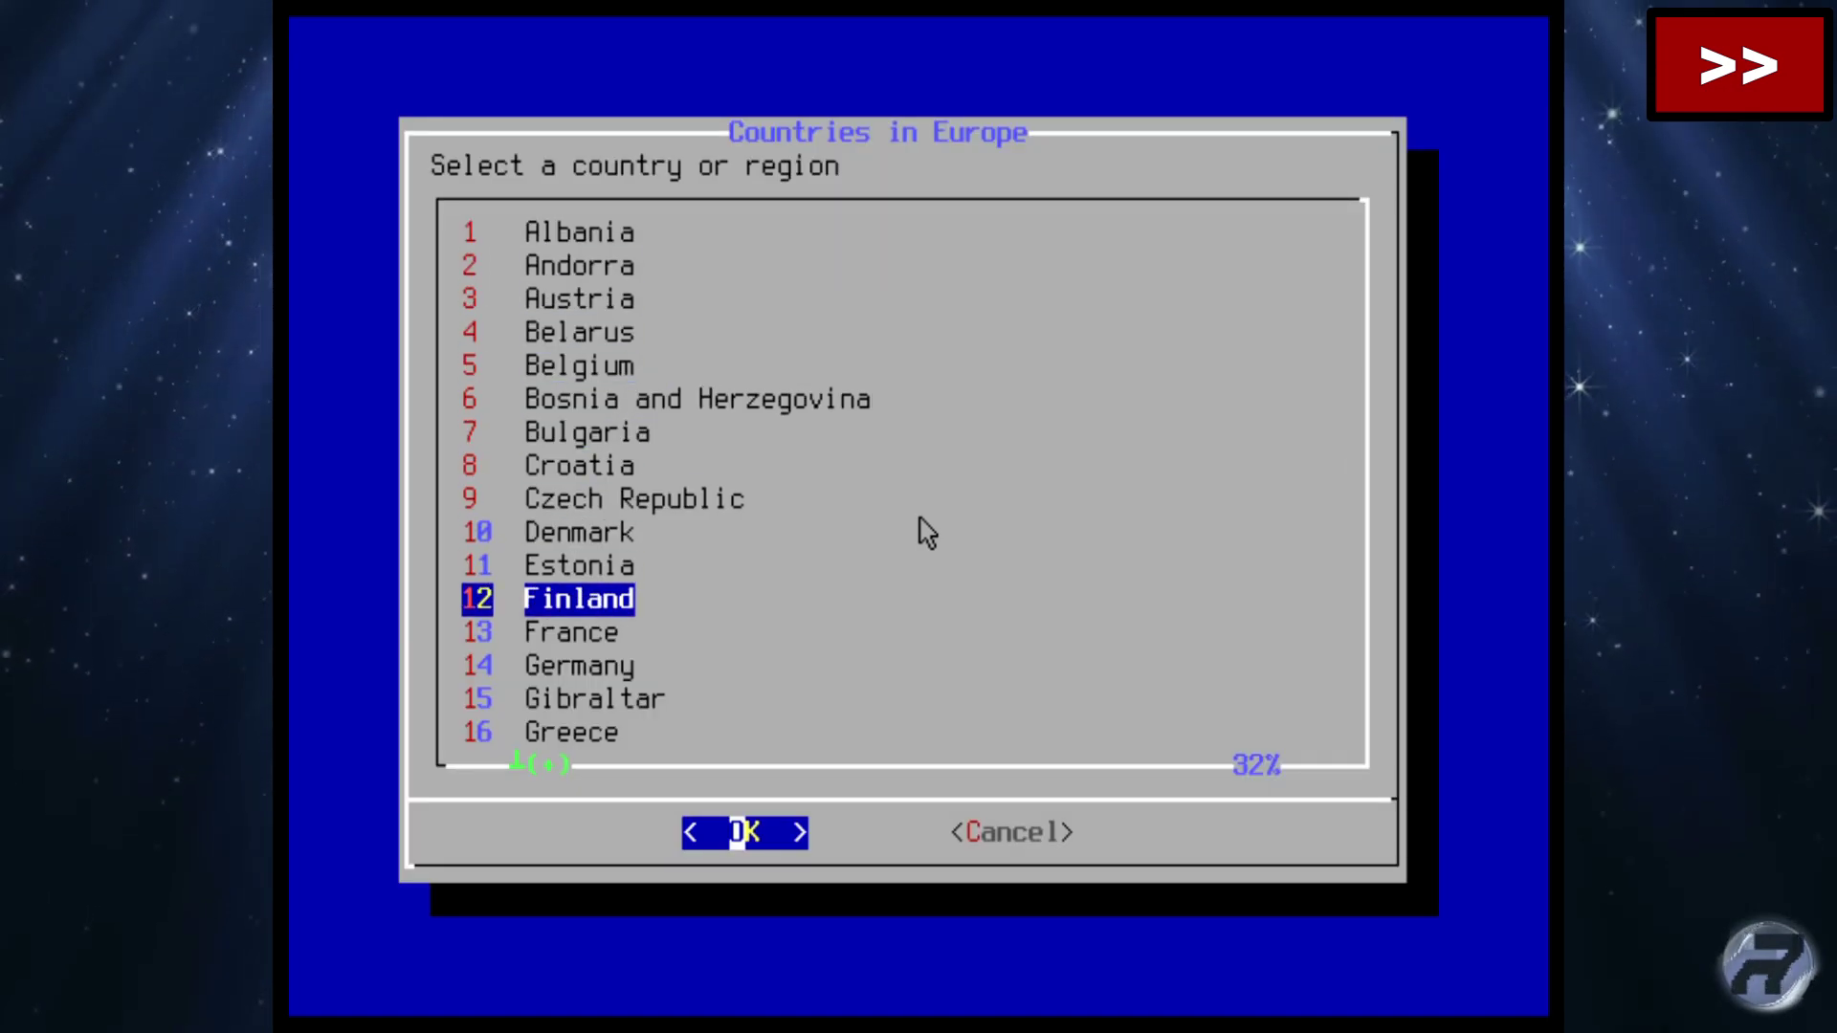
pyautogui.press('Return')
pyautogui.press('Return')
pyautogui.press('Return')
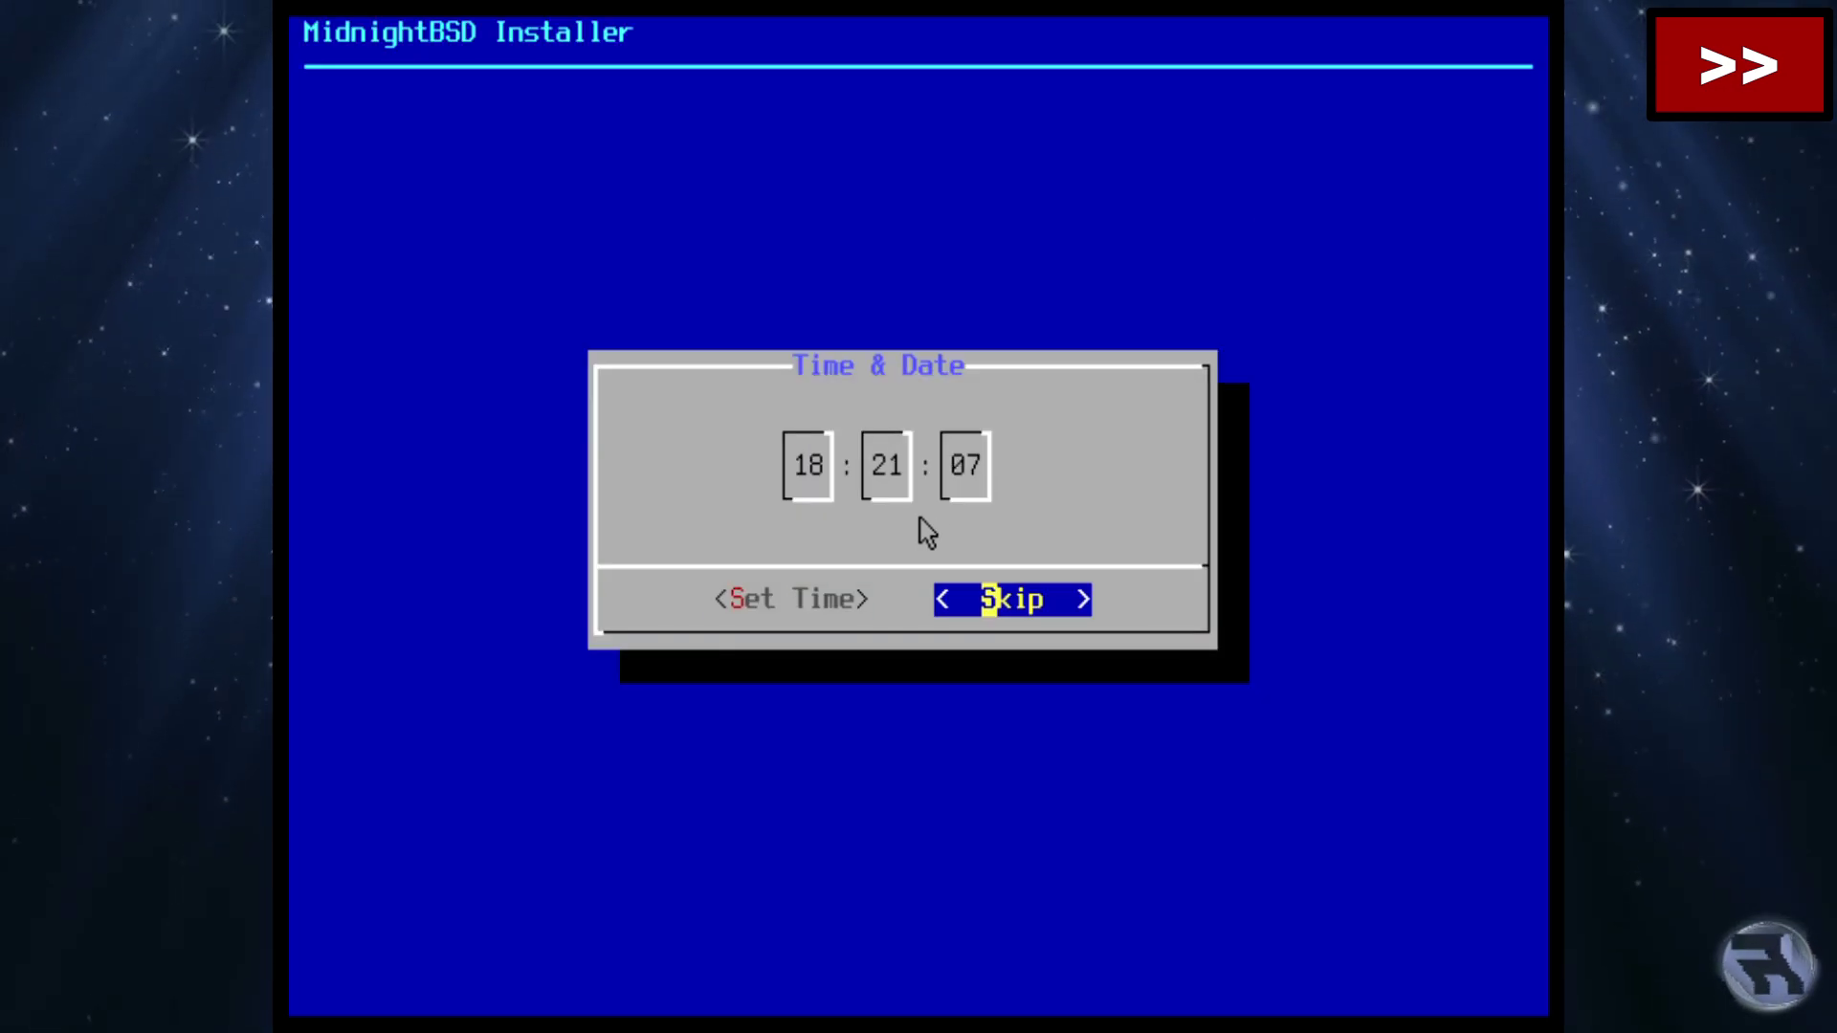
pyautogui.press('Return')
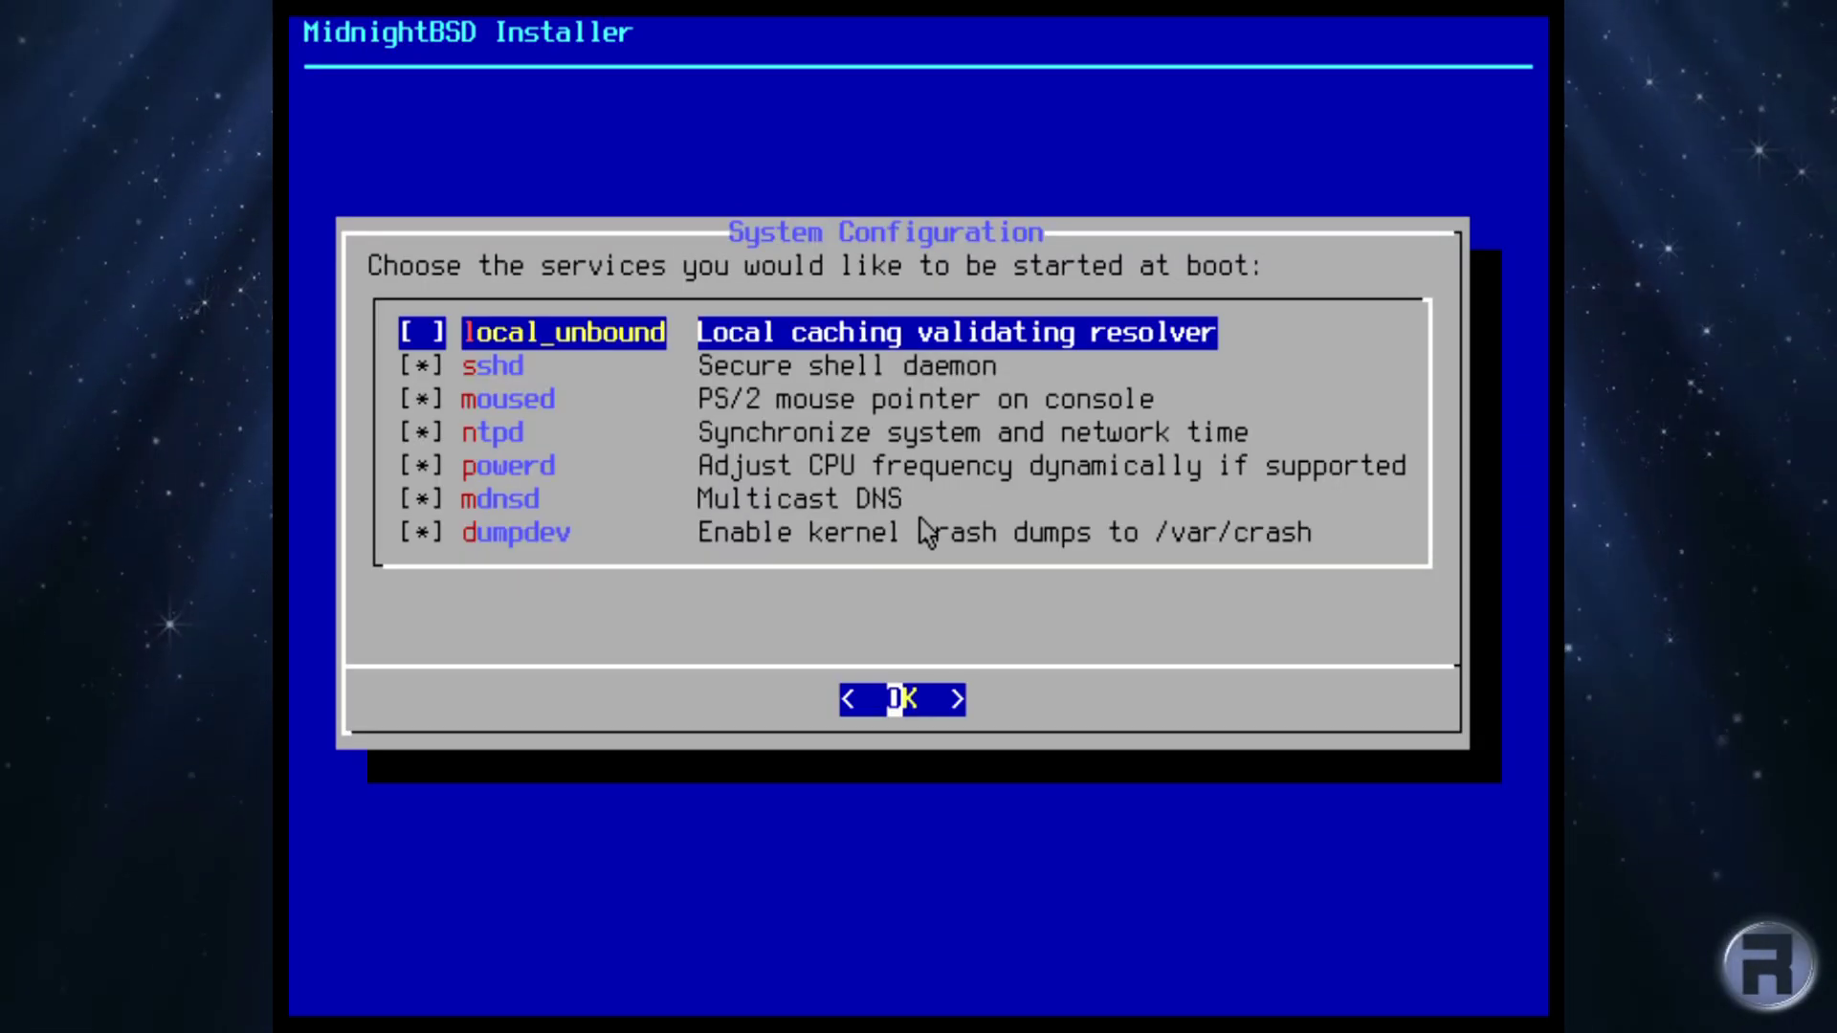
# Turn off dumpdev kernel crash dumps in the boot services.
pyautogui.press('Down')
pyautogui.press('Down')
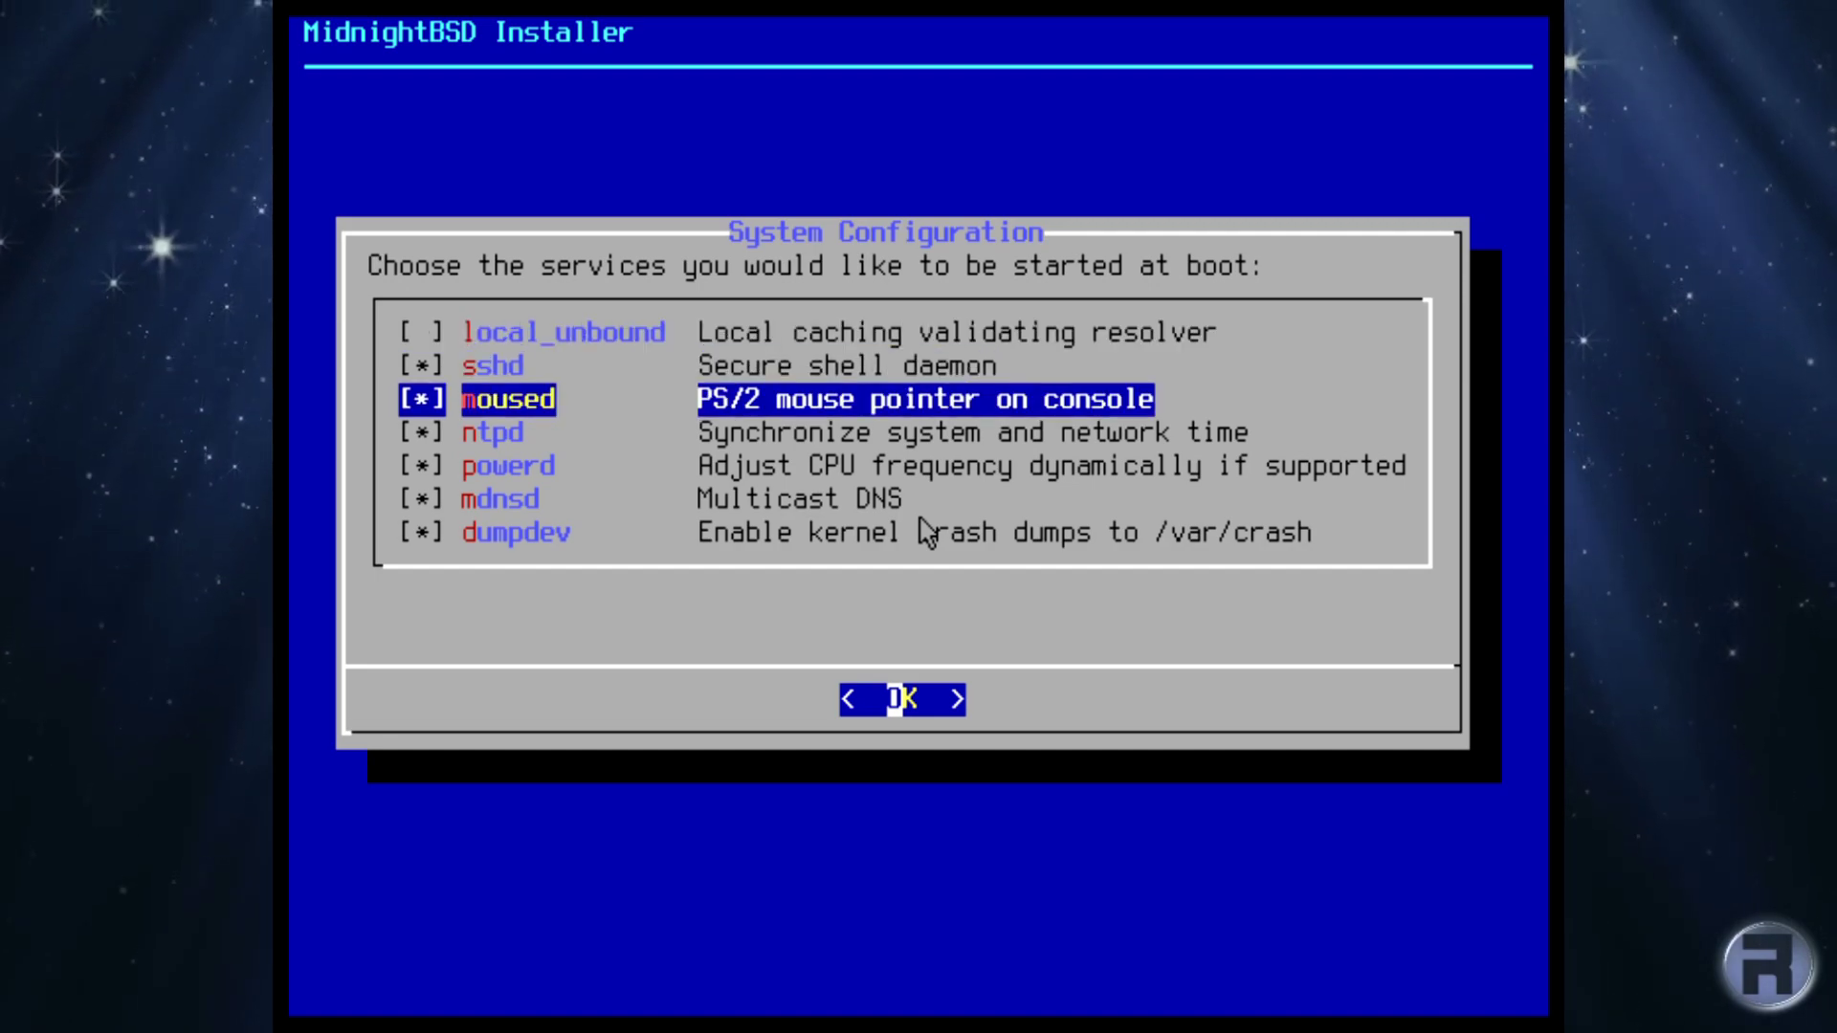
pyautogui.press('Down')
pyautogui.press('Down')
pyautogui.press('Down')
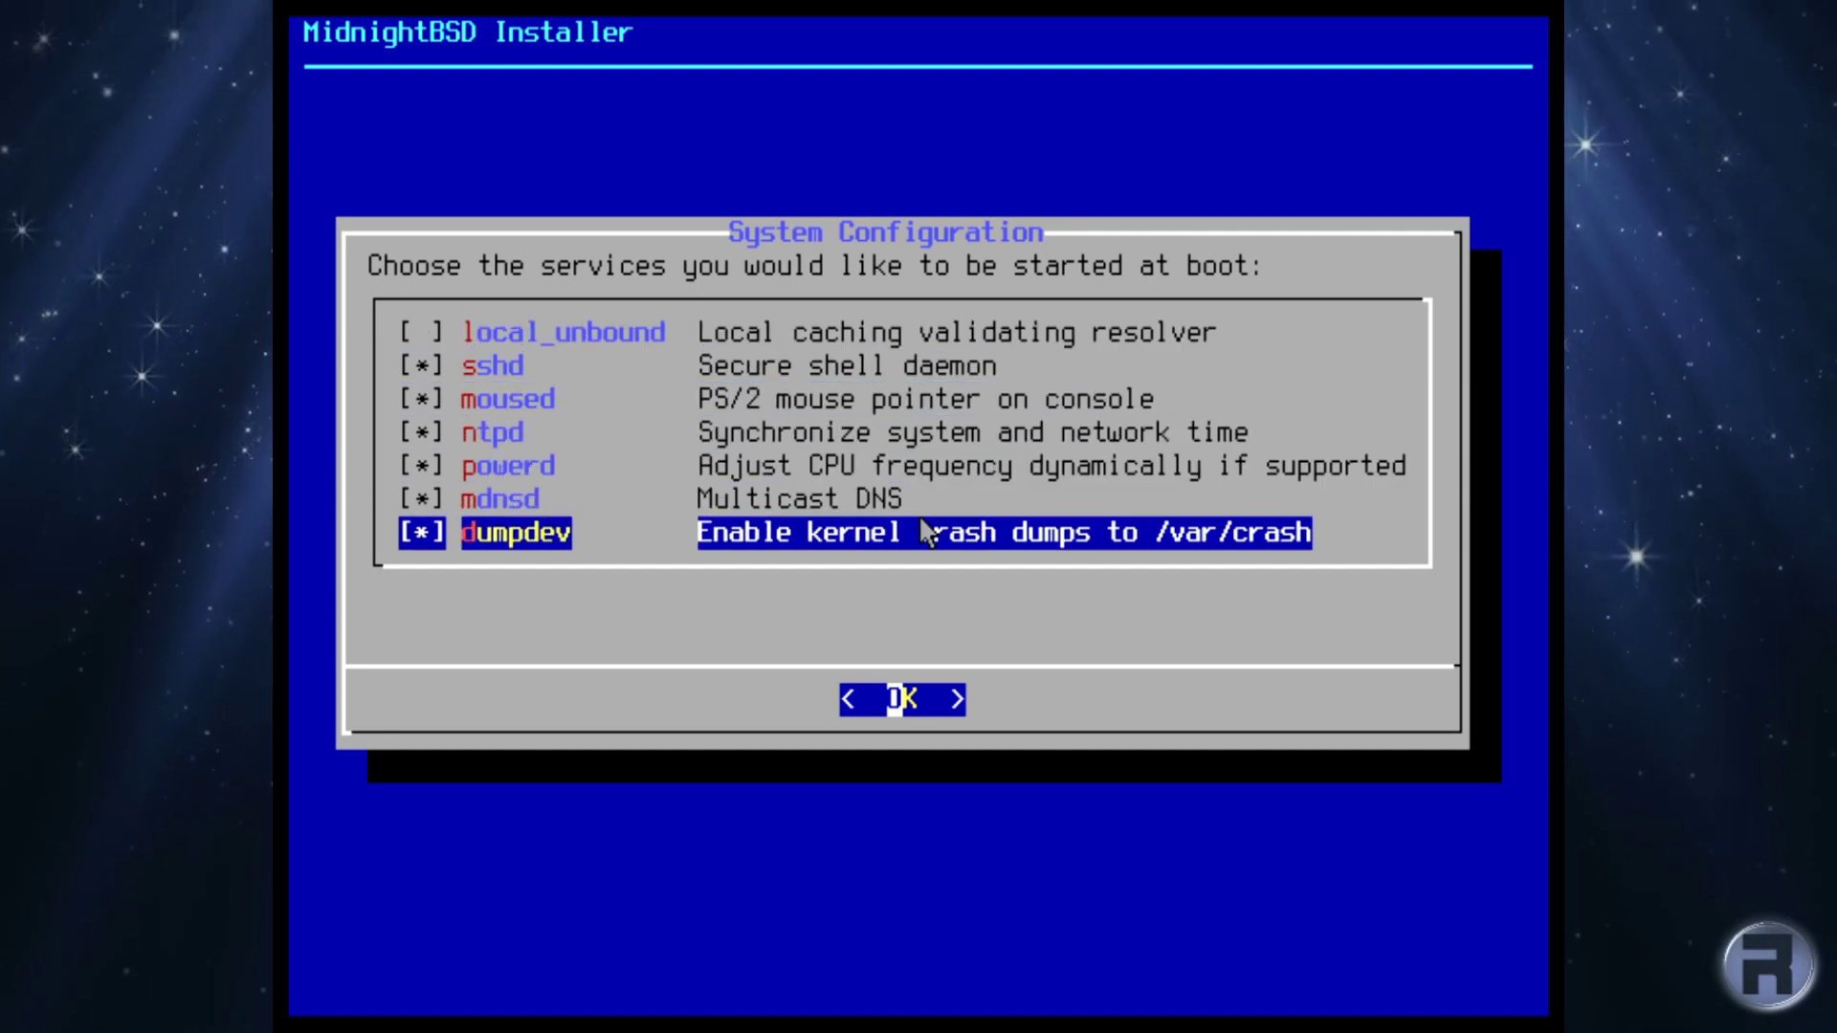
pyautogui.press('space')
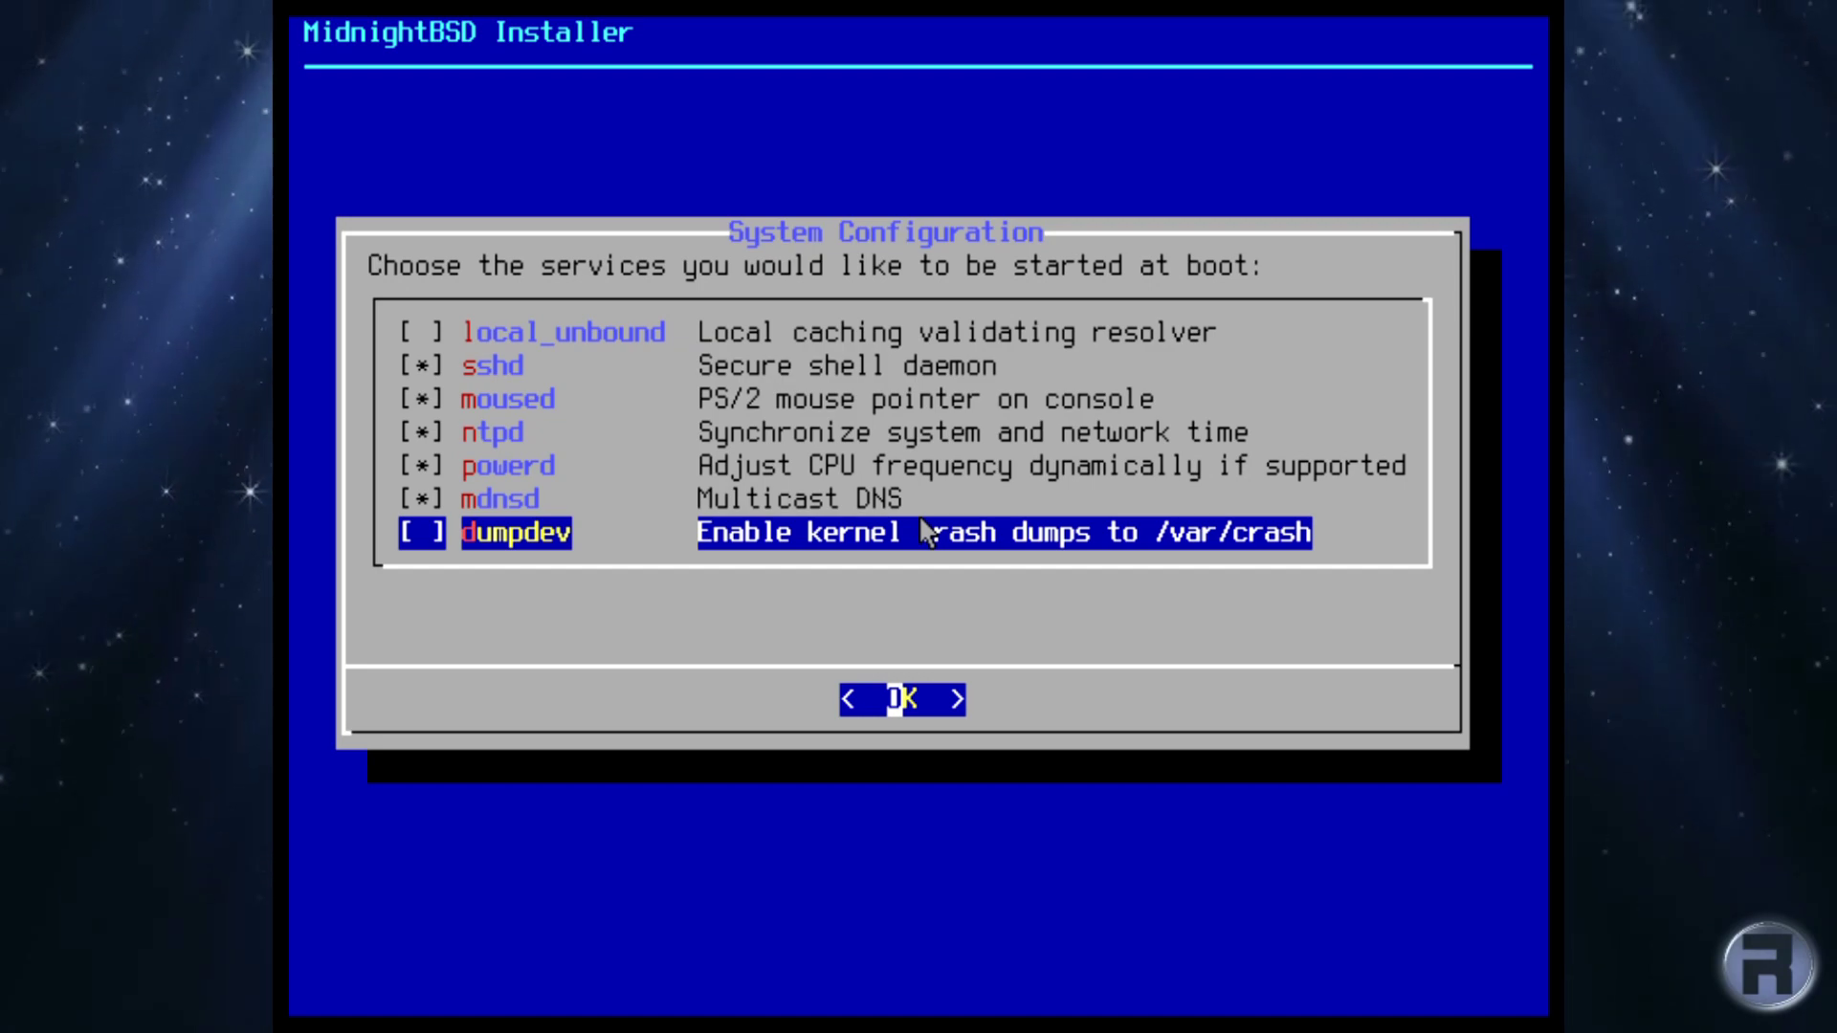
pyautogui.press('Return')
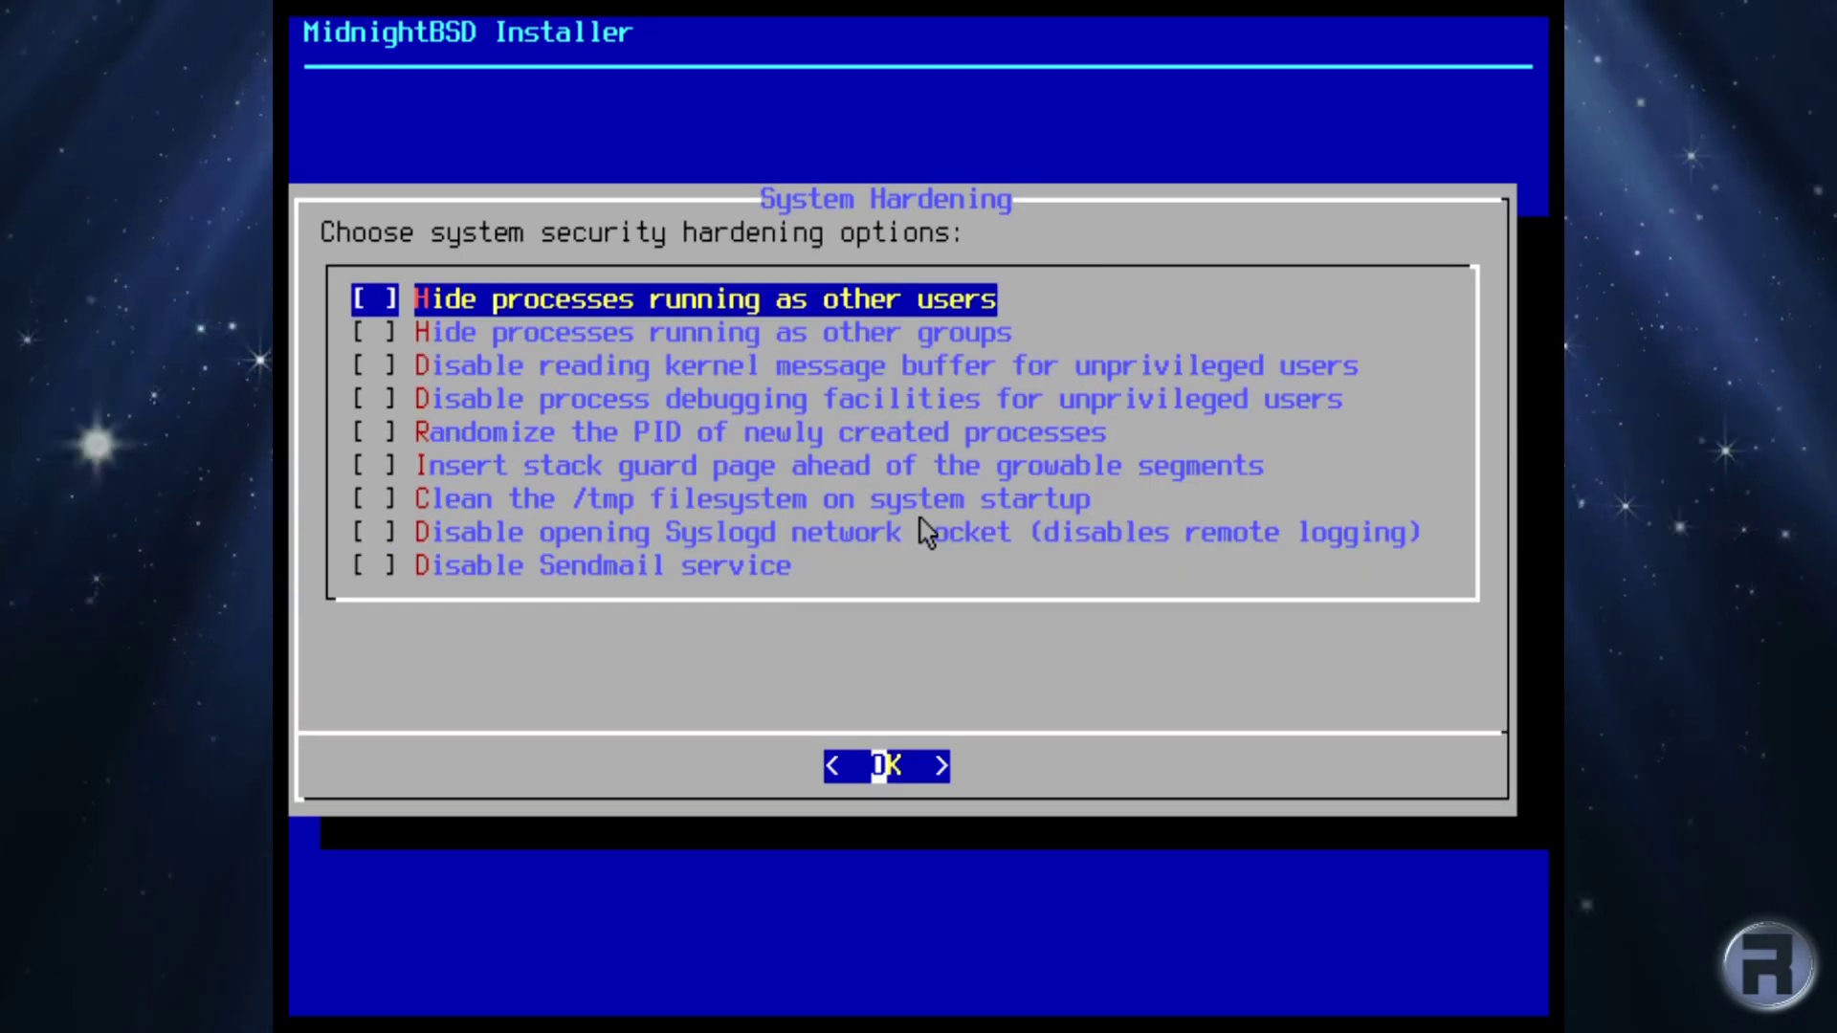
# Enable hardening: randomised PIDs, /tmp cleaning, no Syslogd socket and no Sendmail.
pyautogui.press('Down')
pyautogui.press('Down')
pyautogui.press('Down')
pyautogui.press('Down')
pyautogui.press('Down')
pyautogui.press('Down')
pyautogui.press('Down')
pyautogui.press('Down')
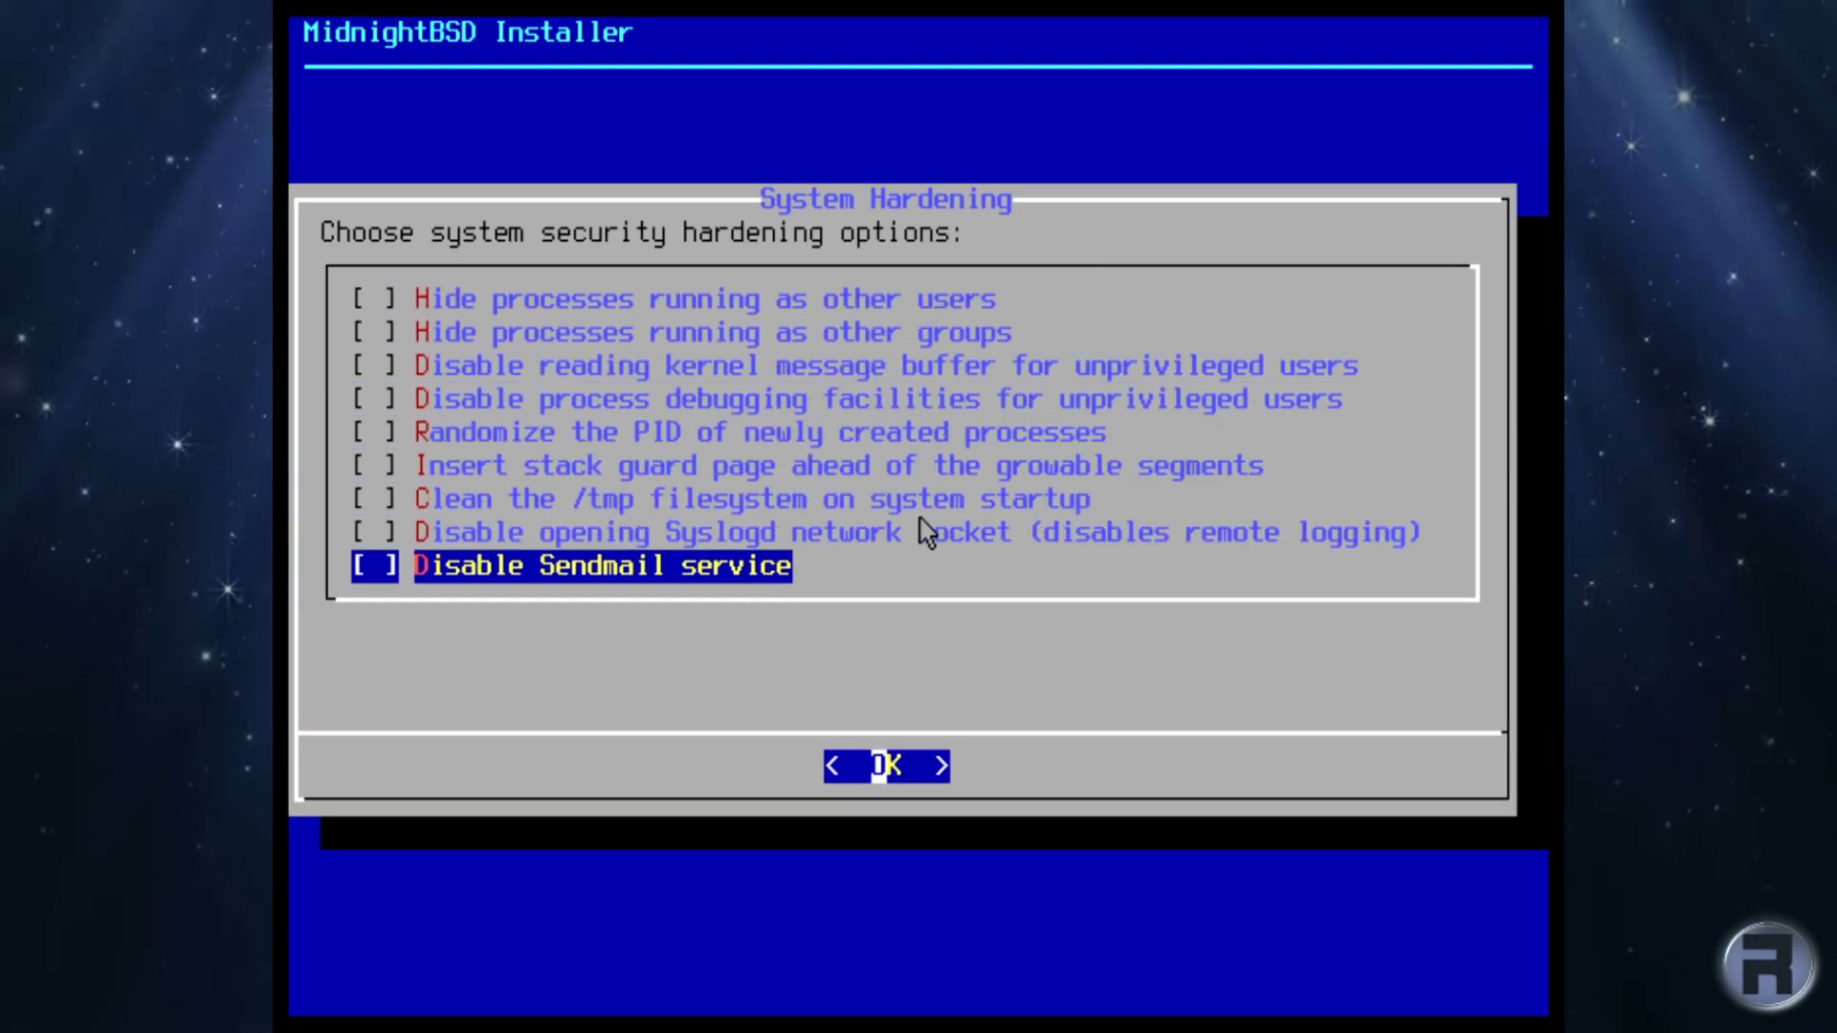
pyautogui.press('space')
pyautogui.press('Up')
pyautogui.press('space')
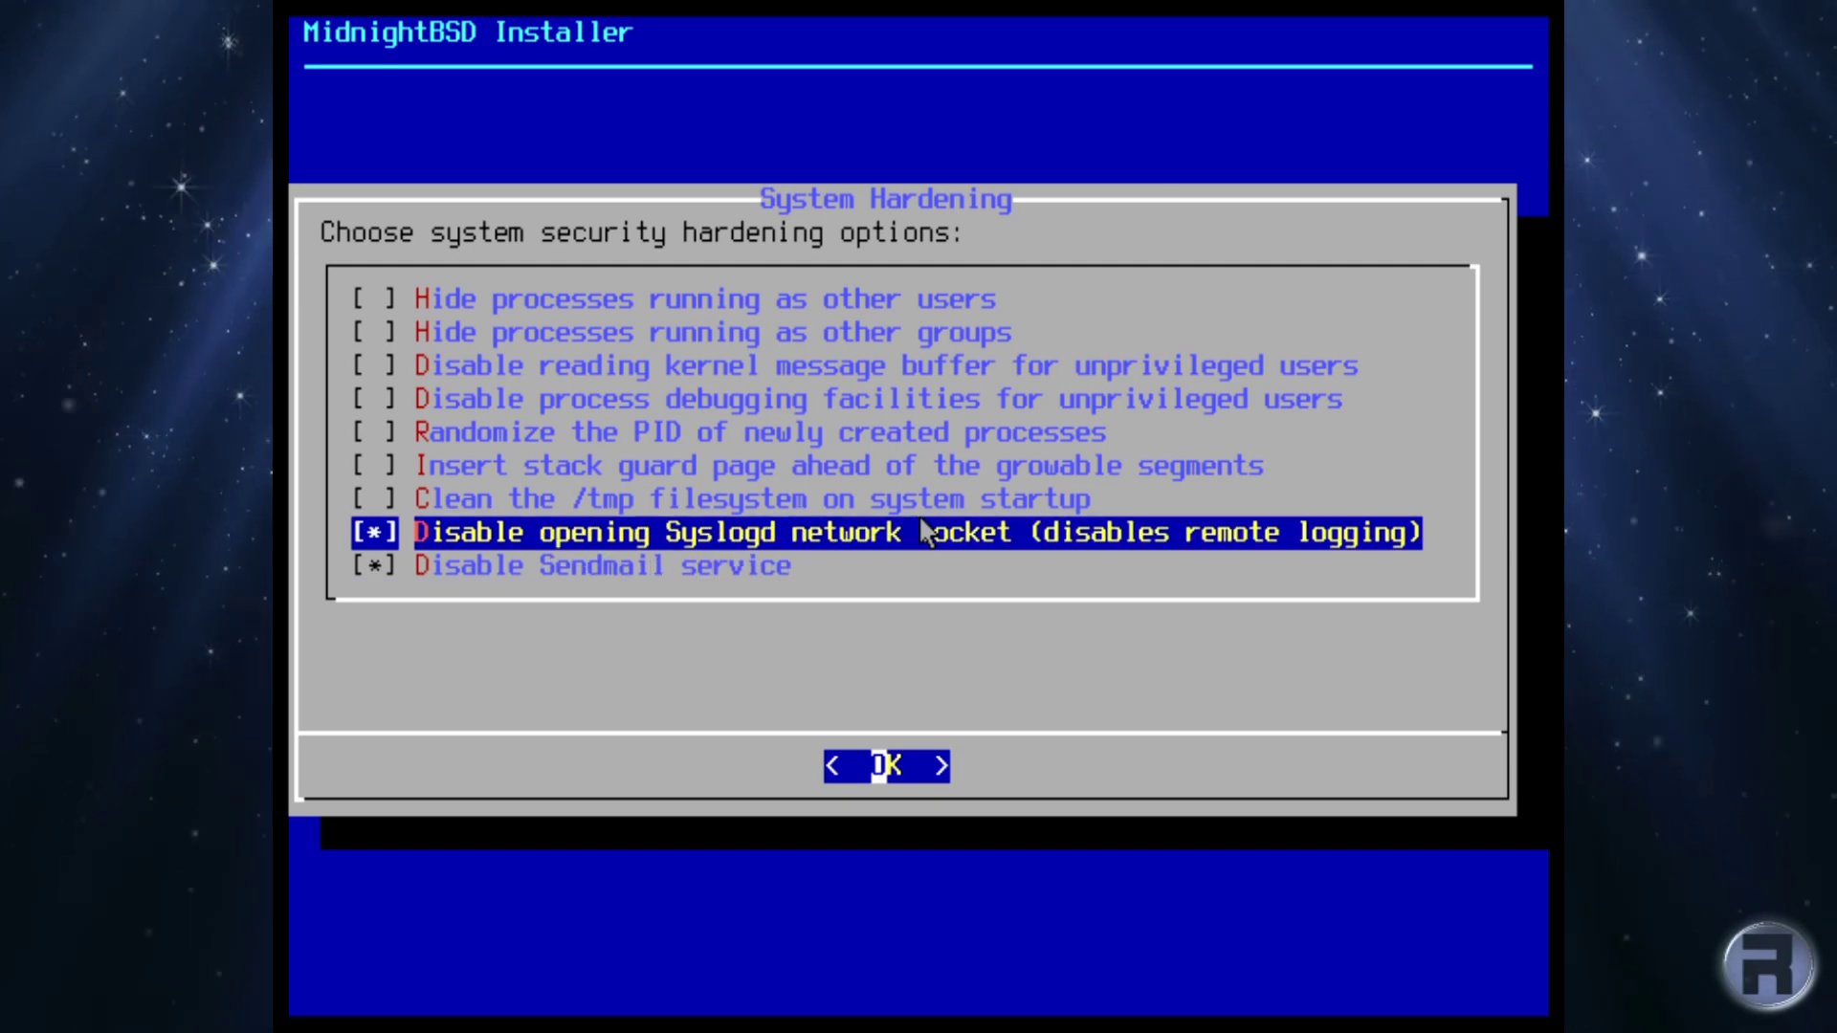
pyautogui.press('Up')
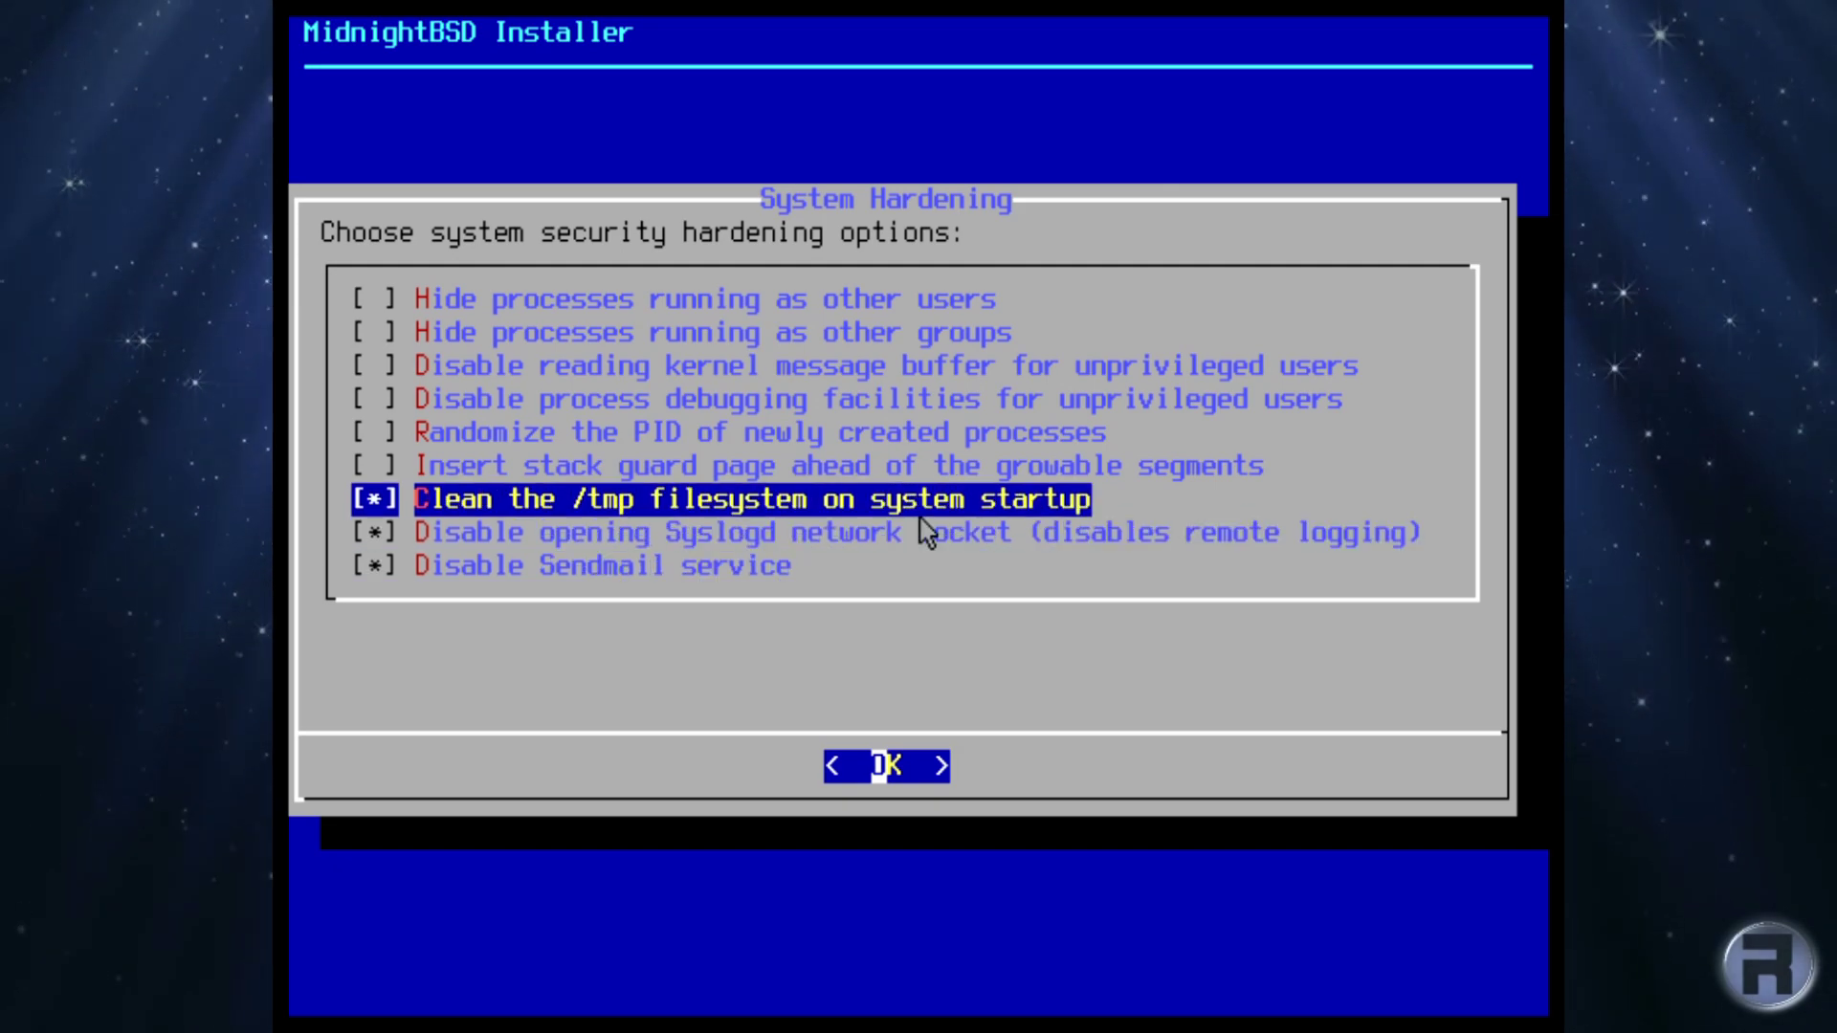
pyautogui.press('Up')
pyautogui.press('Up')
pyautogui.press('space')
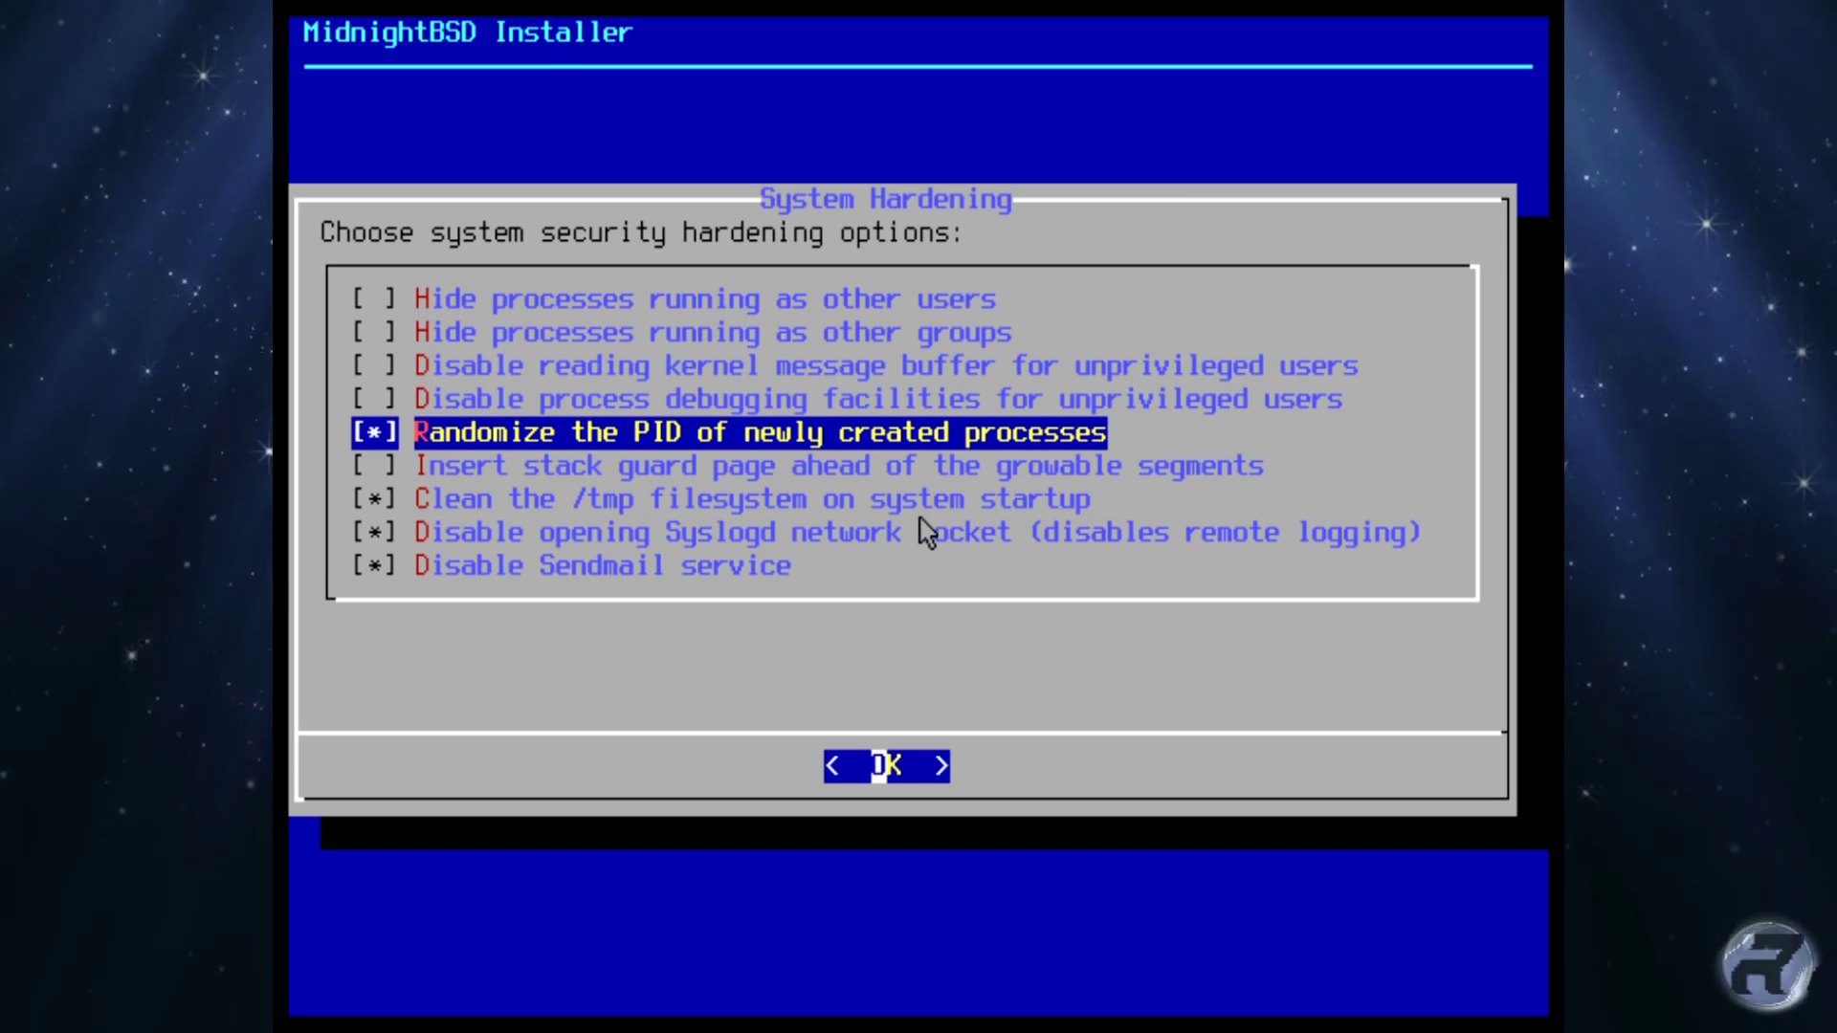
pyautogui.press('Return')
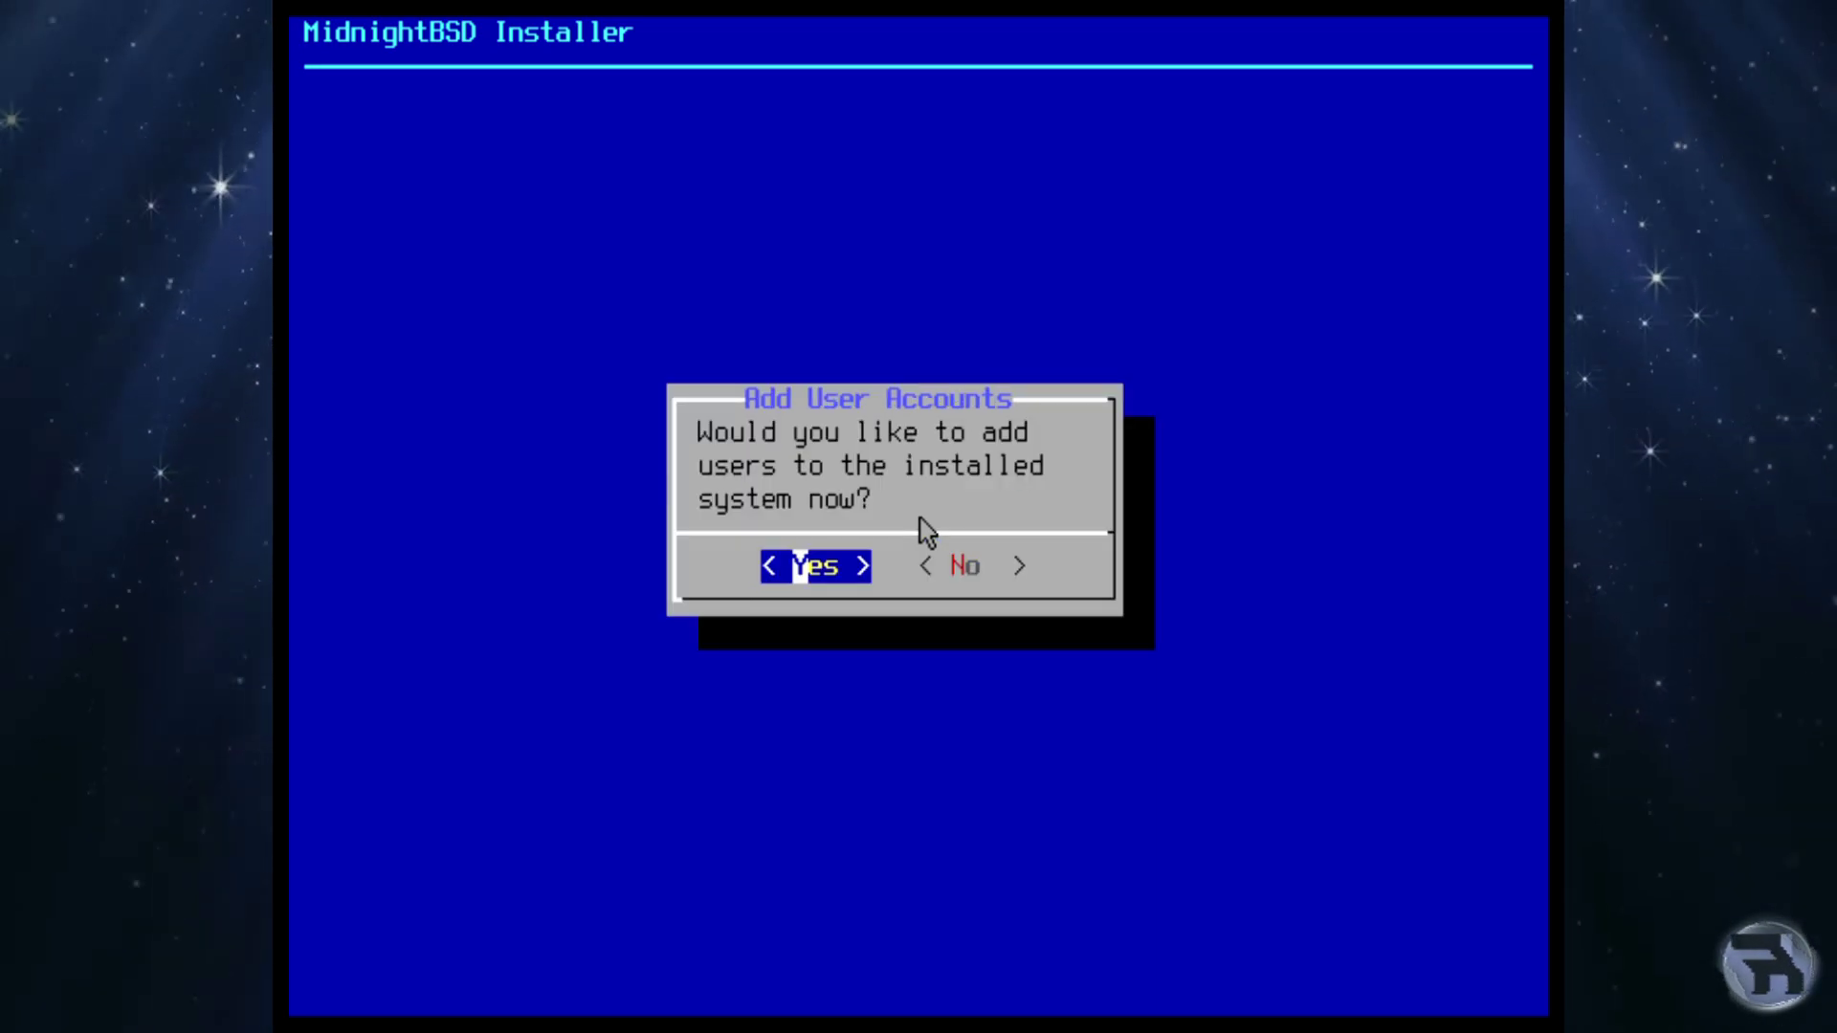
# Add a user account with username, full name and groups wheel operator video.
pyautogui.press('Return')
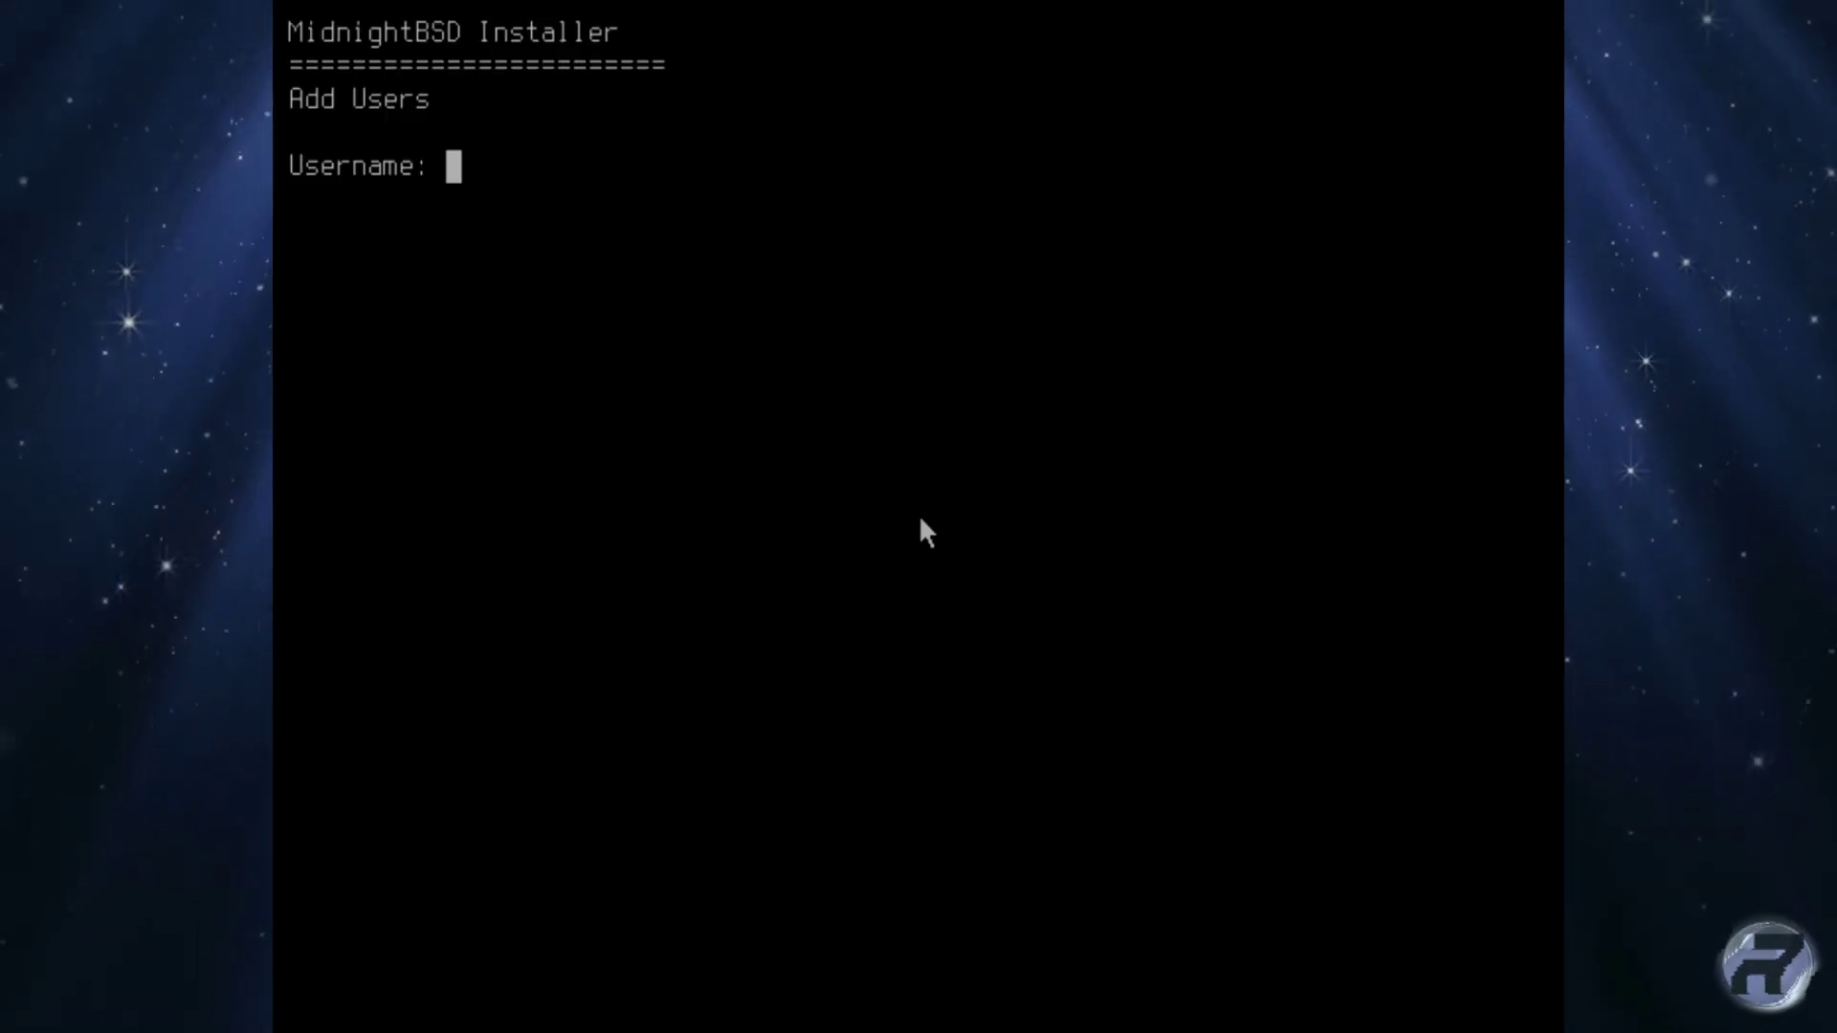
pyautogui.write('robonuggie')
pyautogui.press('Return')
pyautogui.write('RoboNuggie')
pyautogui.press('Return')
pyautogui.press('Return')
pyautogui.press('Return')
pyautogui.write('wheel operator video')
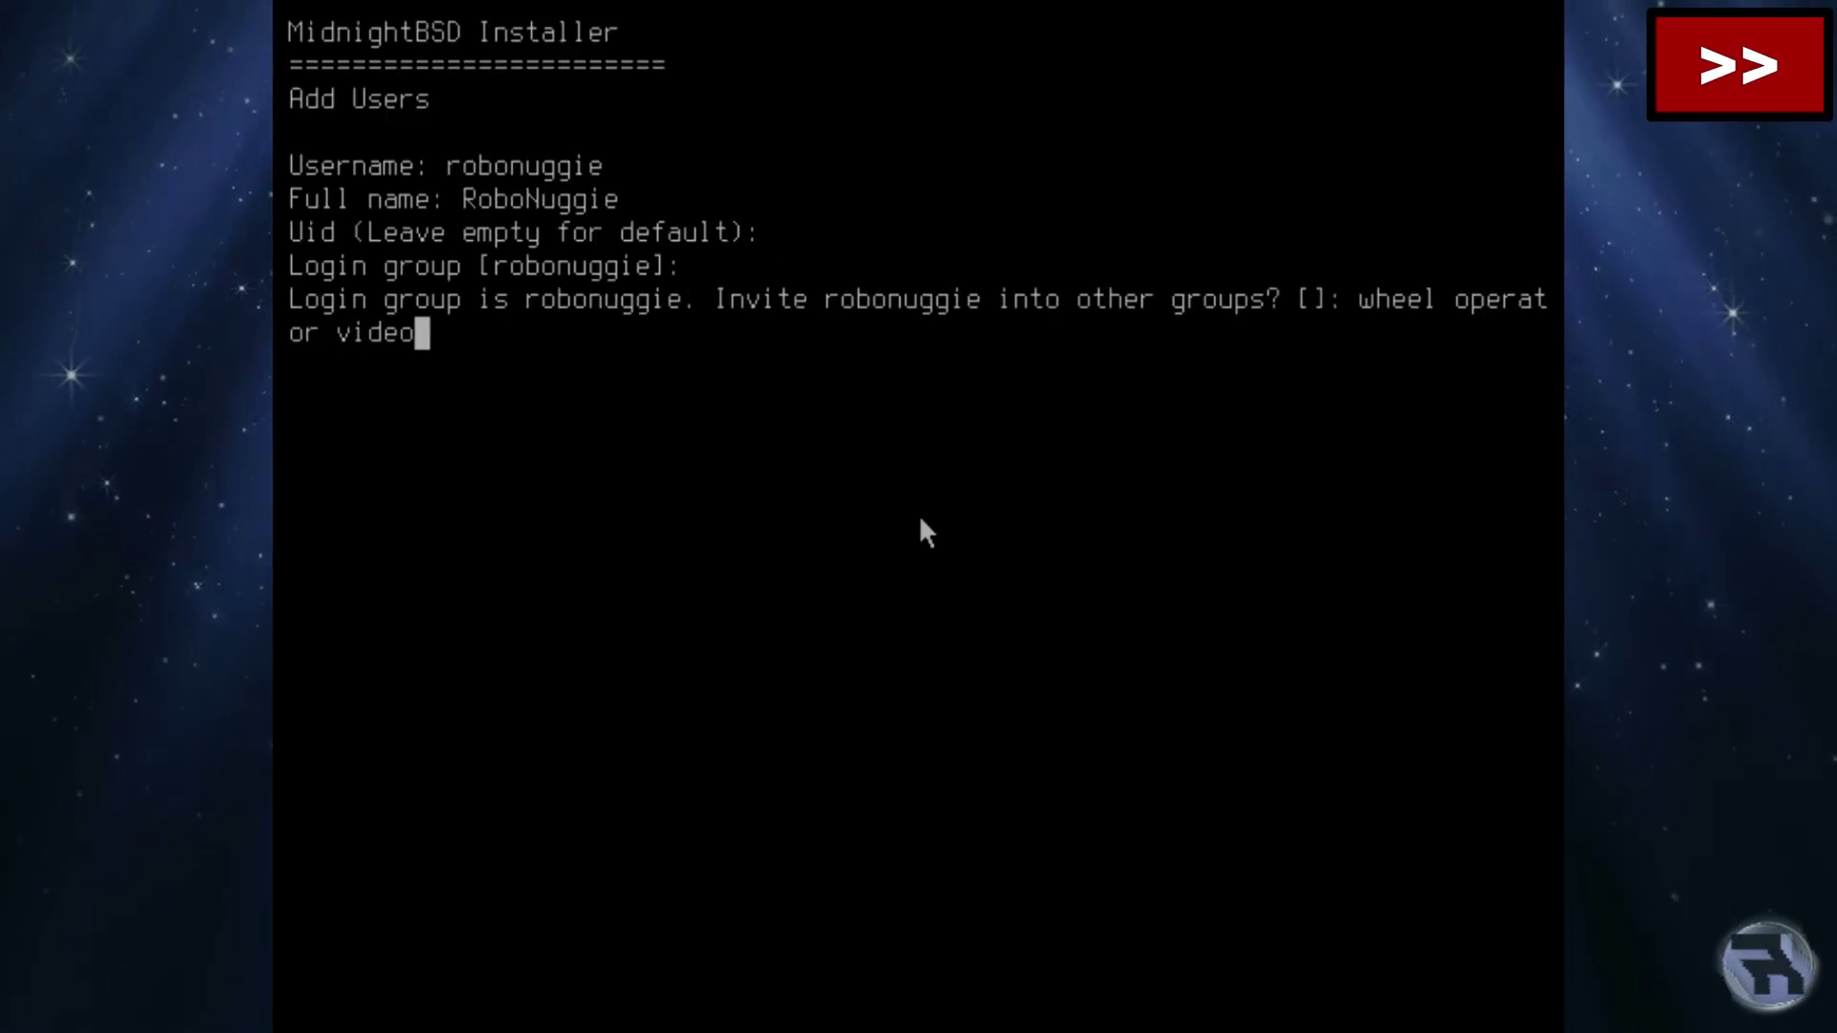
pyautogui.press('Return')
pyautogui.press('Return')
# Keep the default account settings, confirm the user with yes, and add no others.
pyautogui.press('Return')
pyautogui.press('Return')
pyautogui.press('Return')
pyautogui.press('Return')
pyautogui.press('Return')
pyautogui.press('Return')
pyautogui.press('Return')
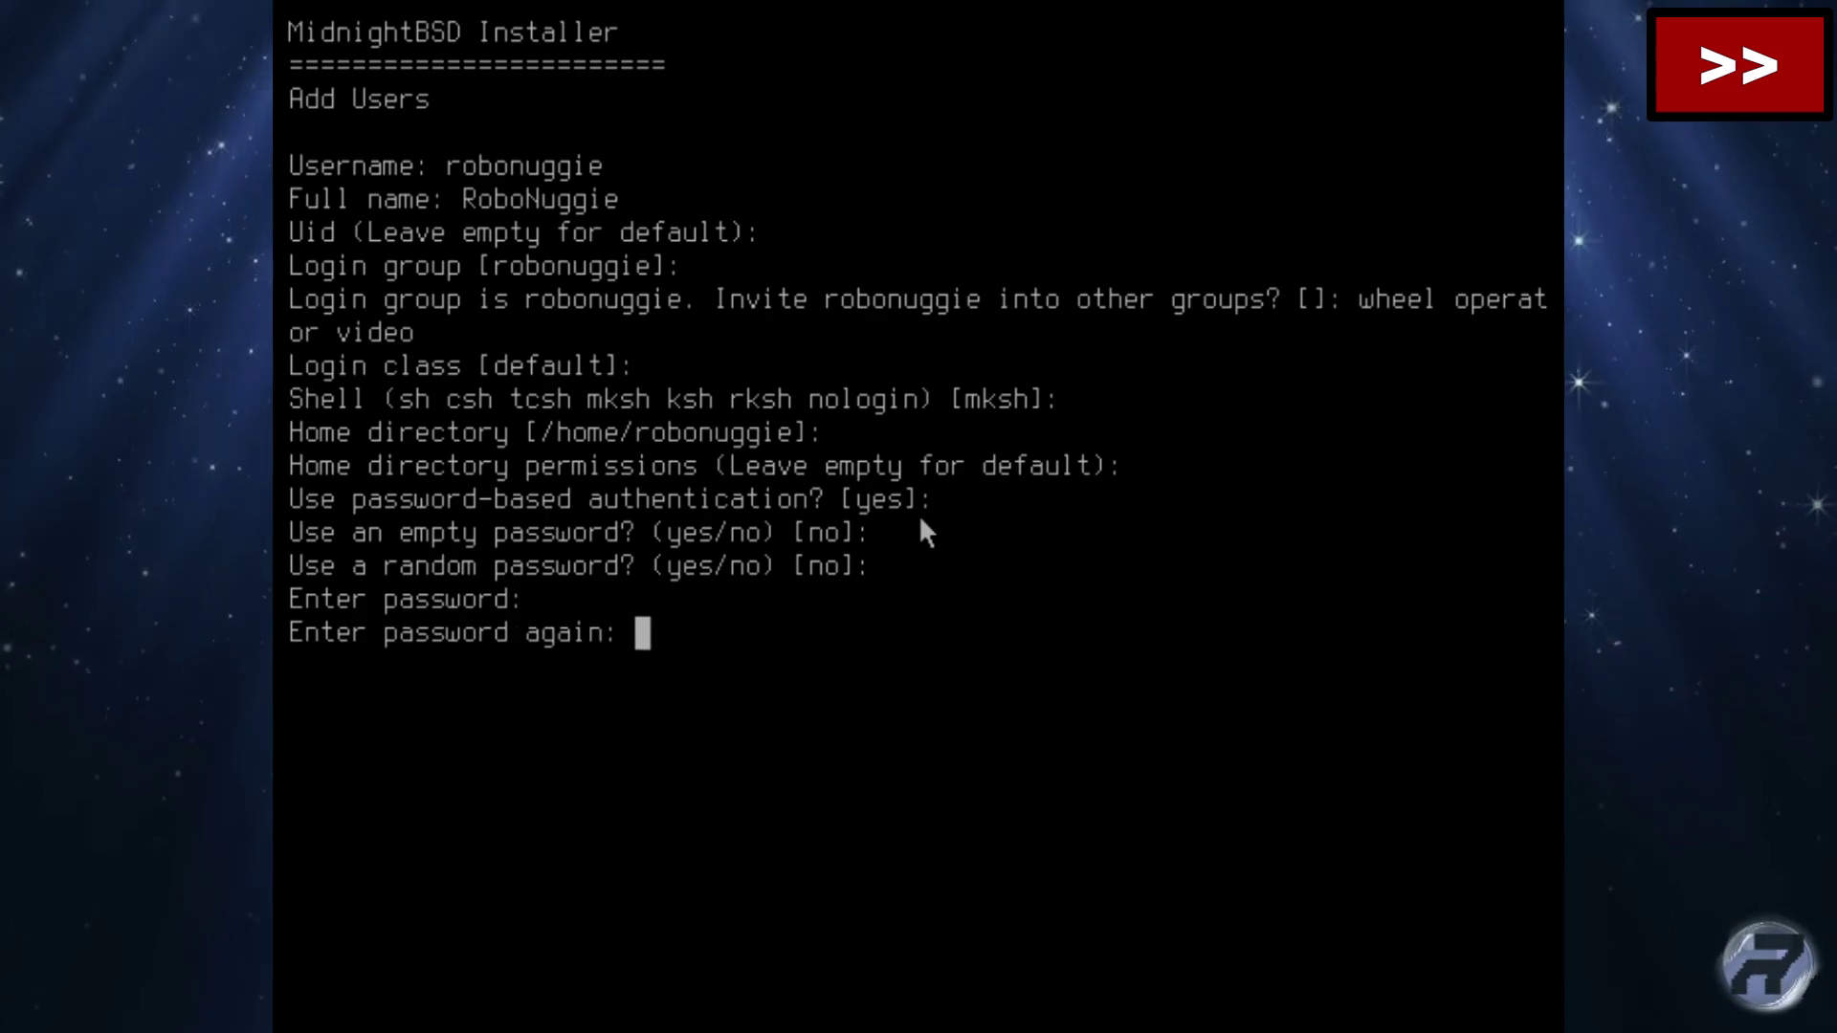
pyautogui.press('Return')
pyautogui.press('Return')
pyautogui.write('yes')
pyautogui.press('Return')
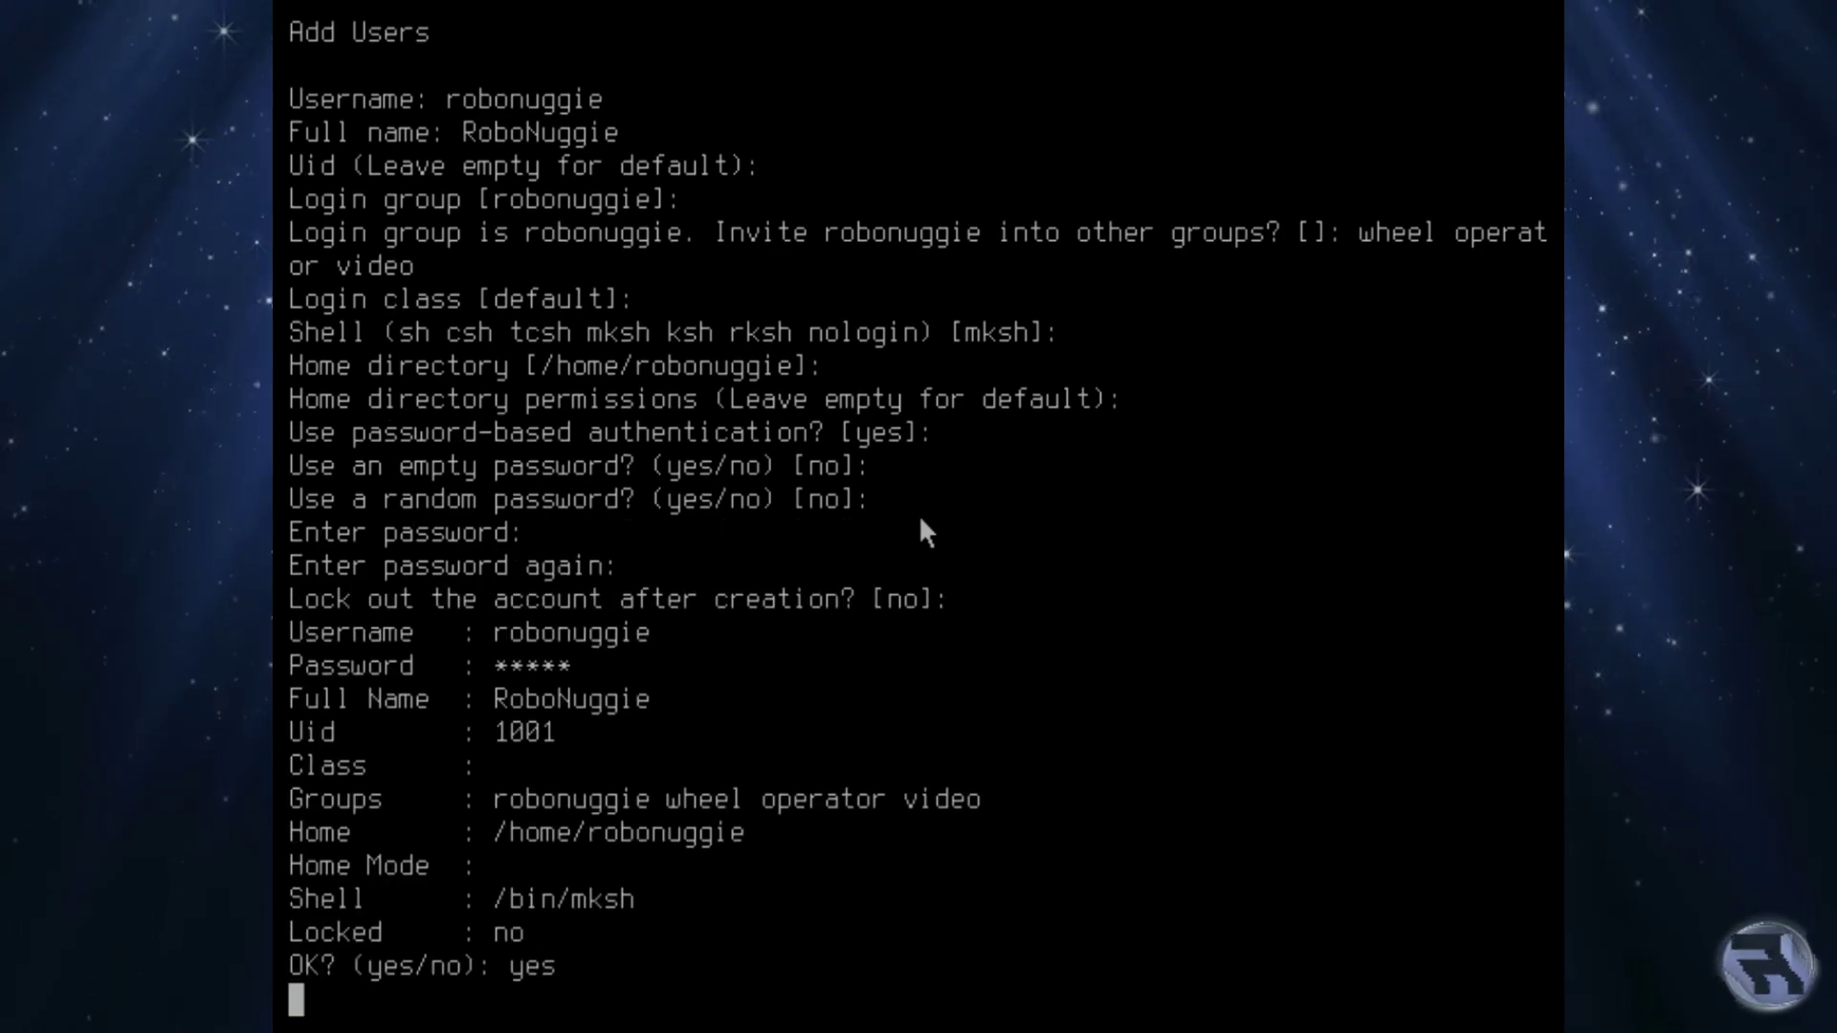
pyautogui.write('no')
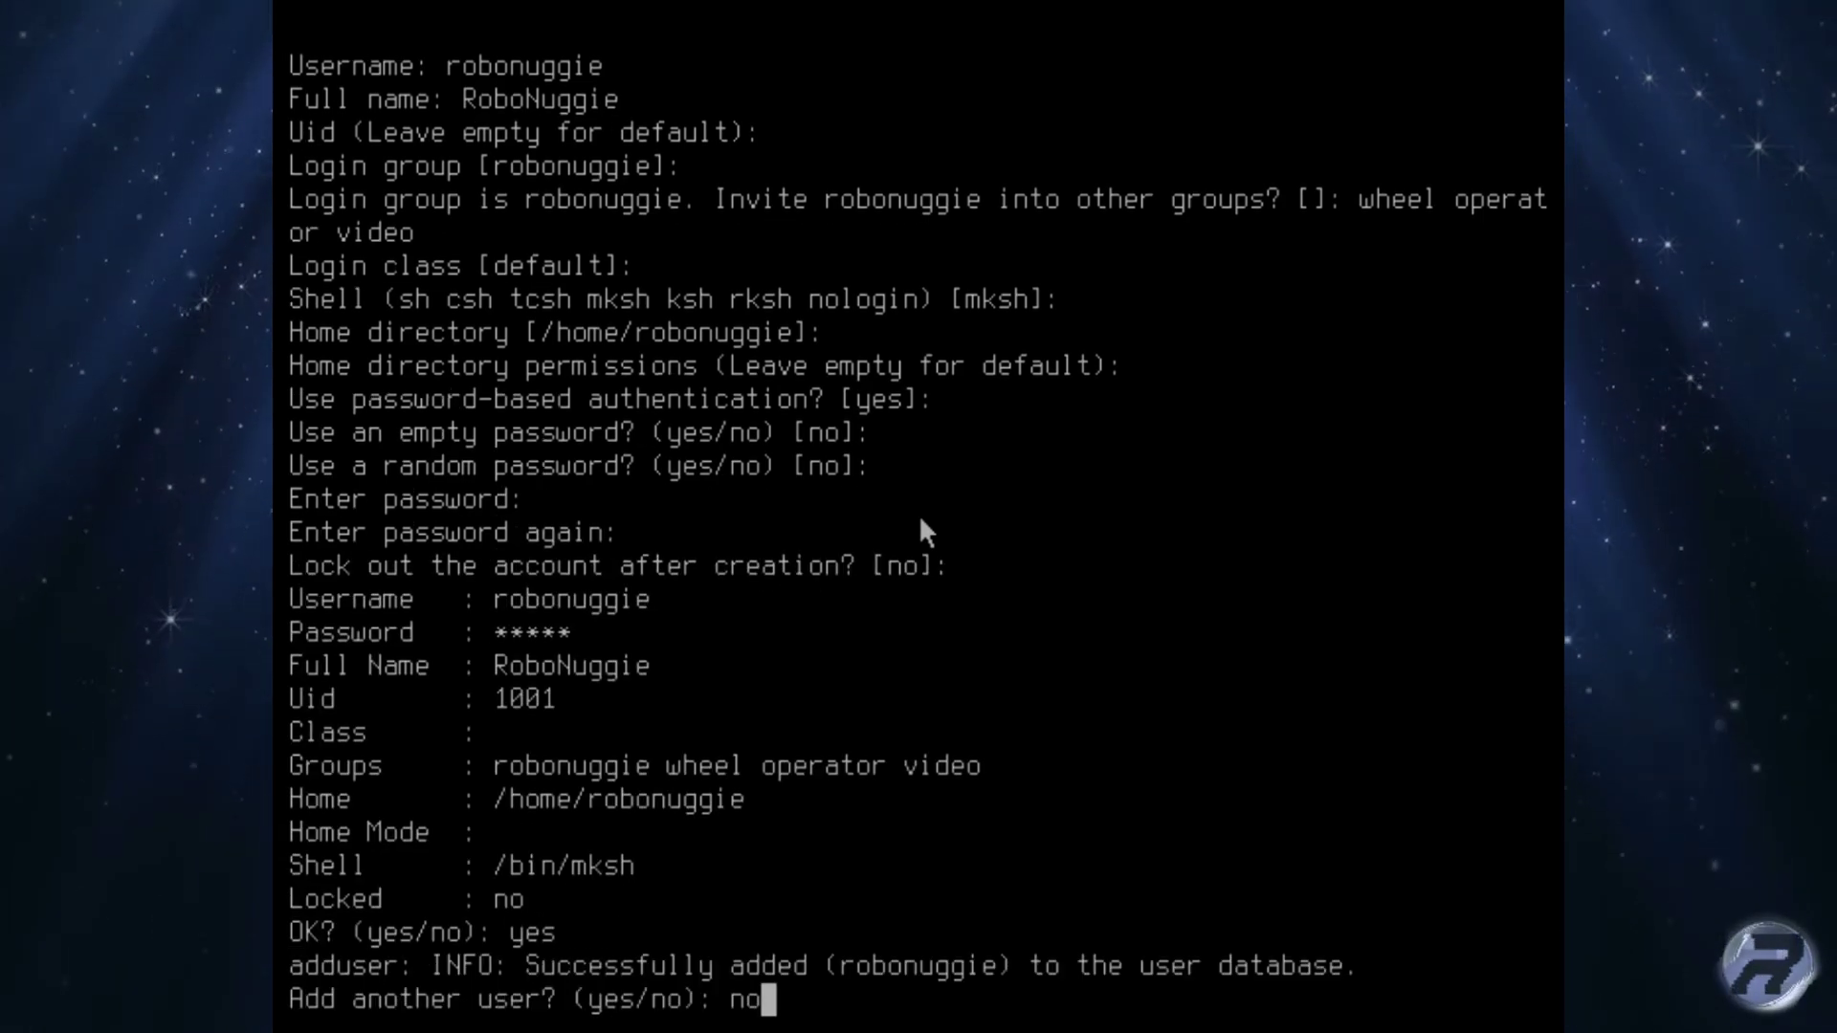
pyautogui.press('Return')
pyautogui.press('Return')
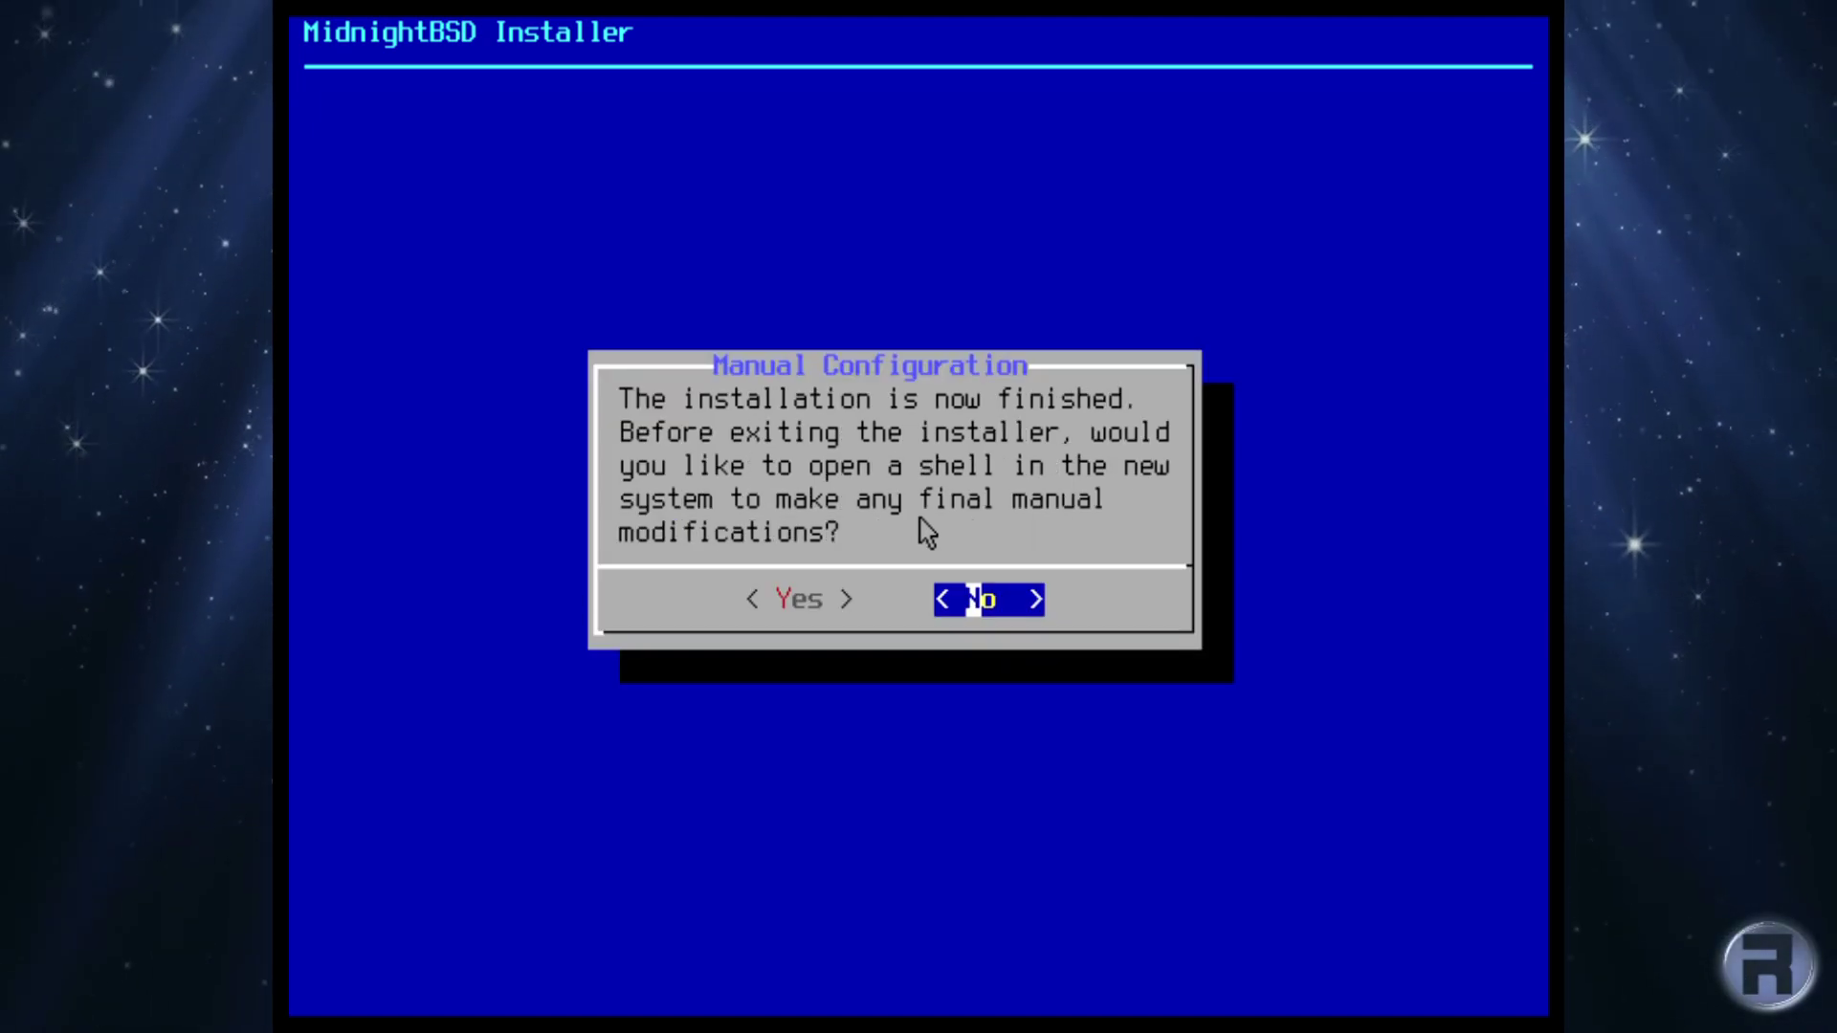
# Skip the manual-configuration shell, then pause autoboot and boot multi-user after rebooting.
pyautogui.press('Return')
pyautogui.press('Return')
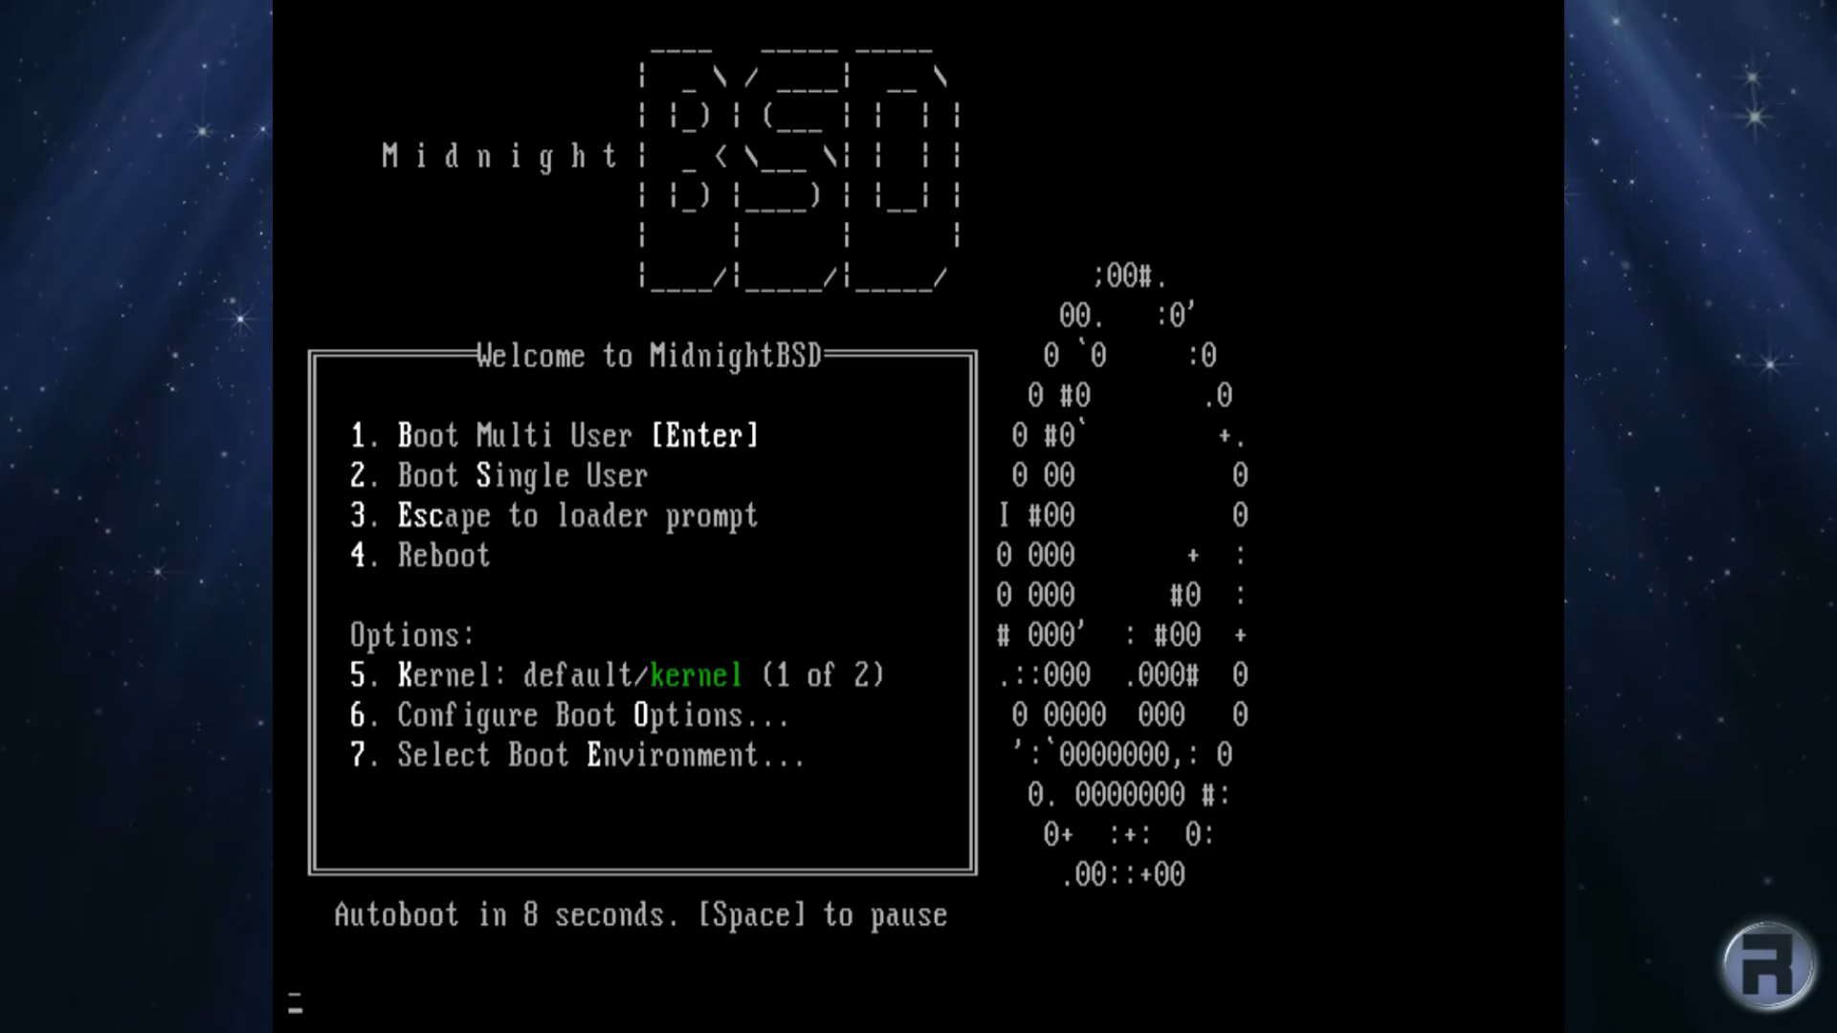
pyautogui.press('space')
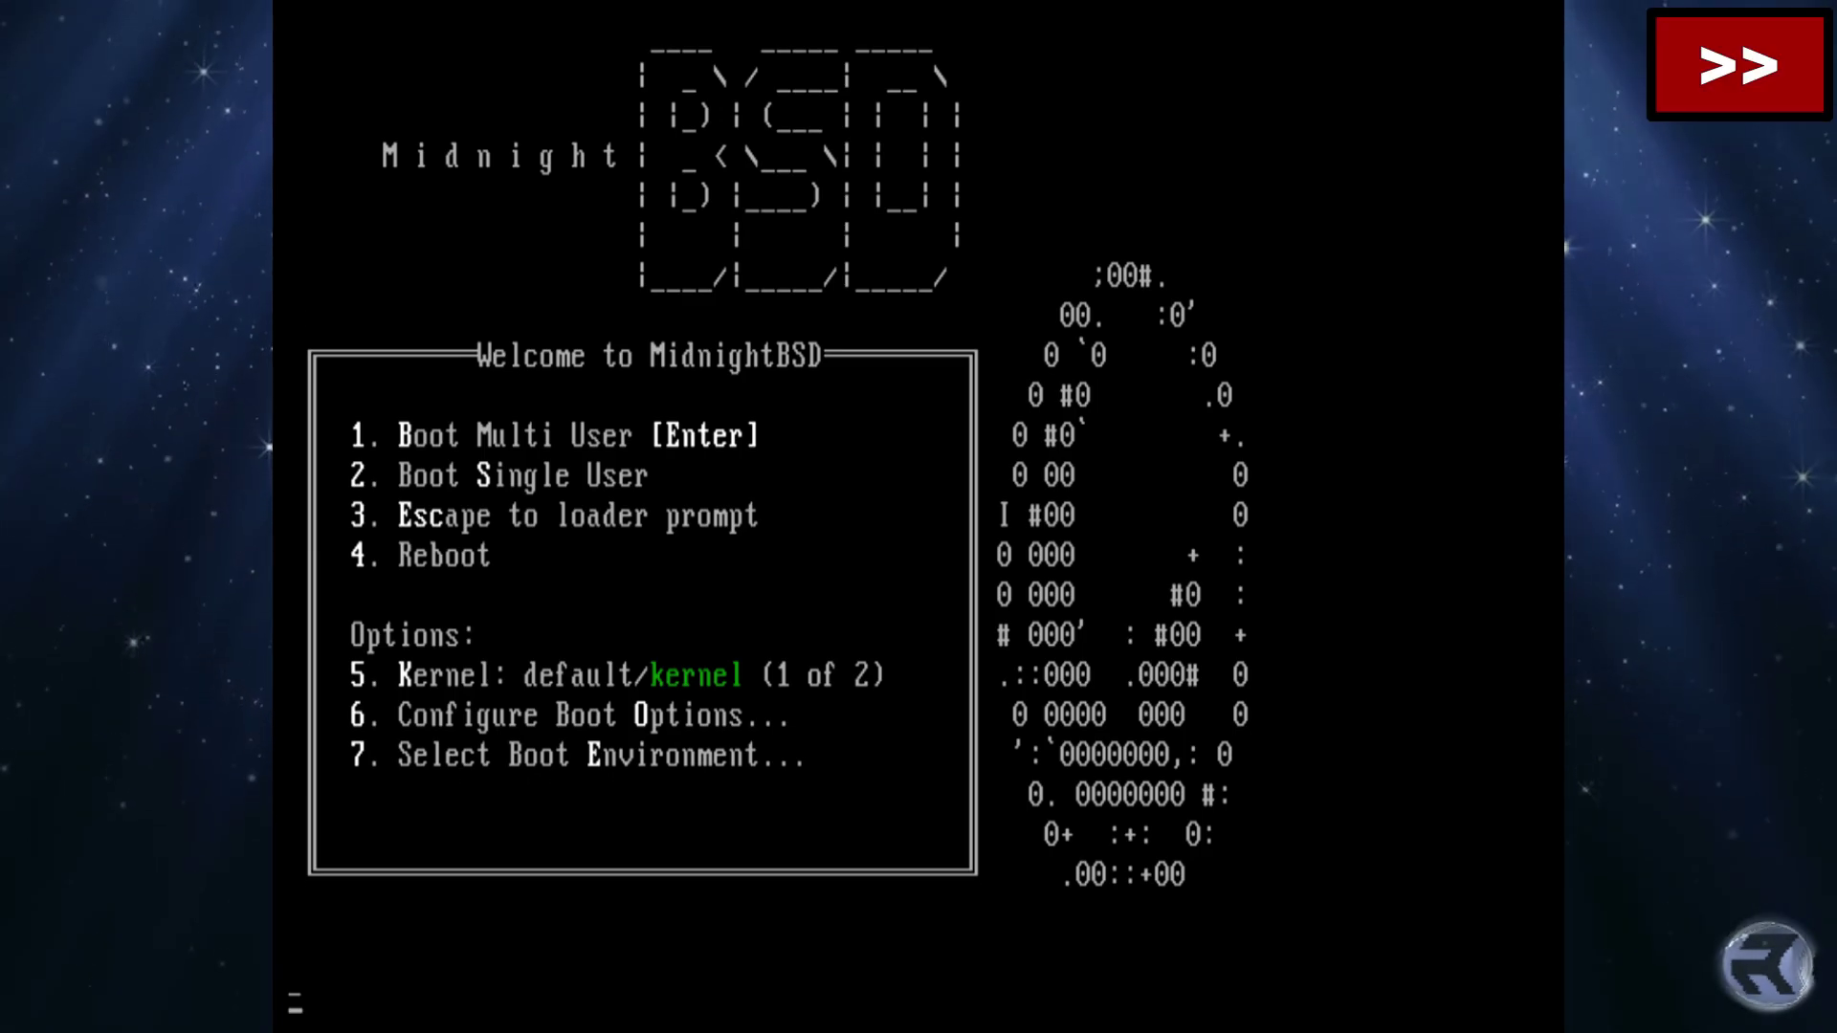
pyautogui.press('Return')
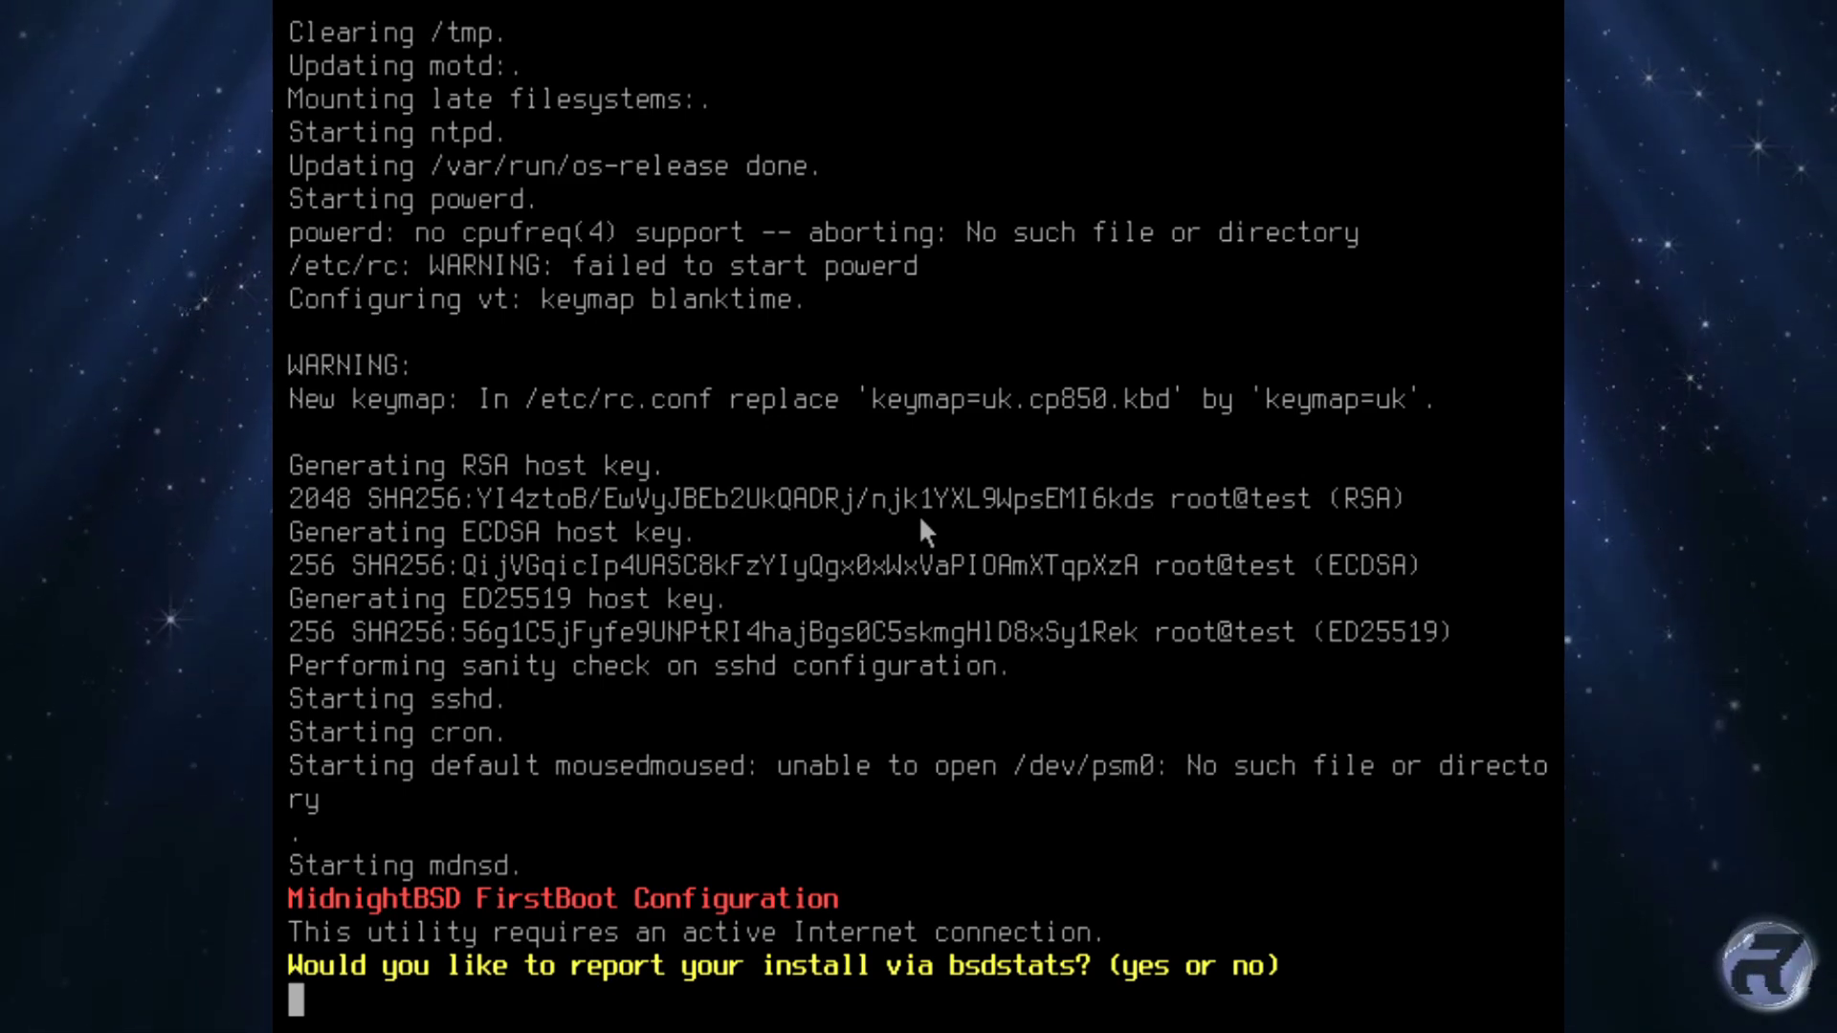
# Decline bsdstats reporting and enable the graphical environment.
pyautogui.write('no')
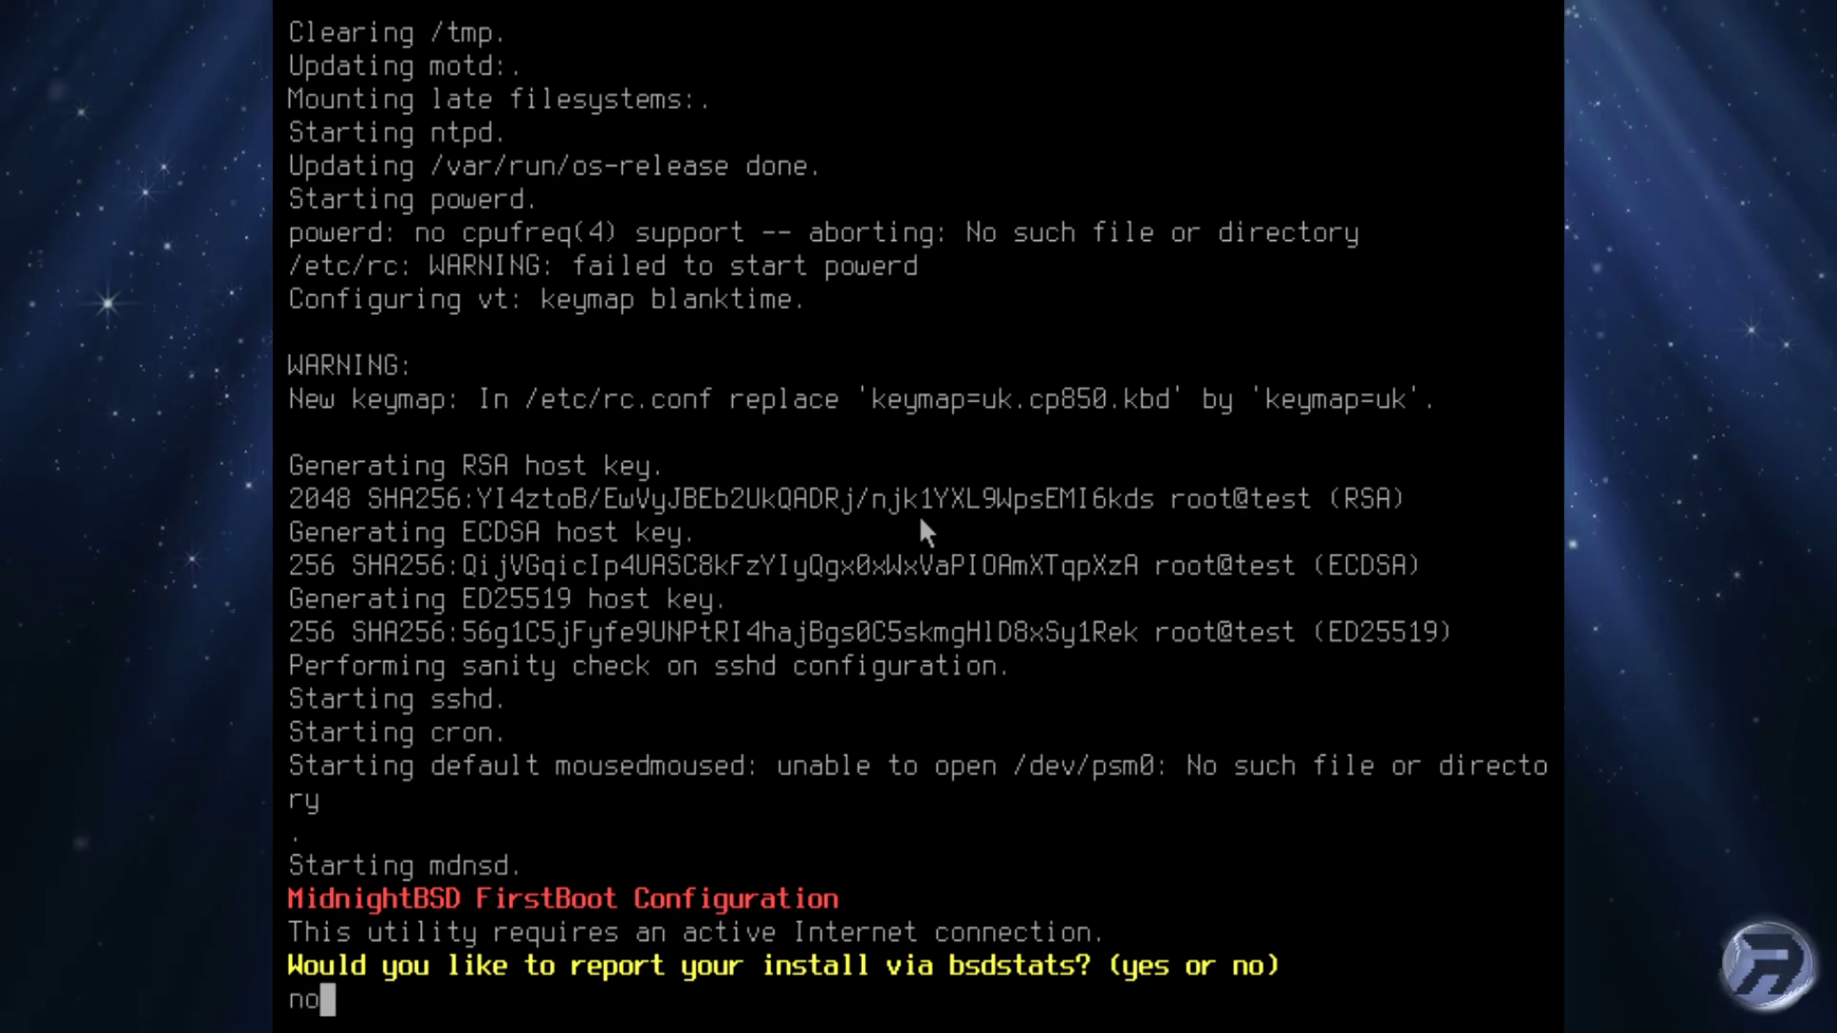
pyautogui.press('Return')
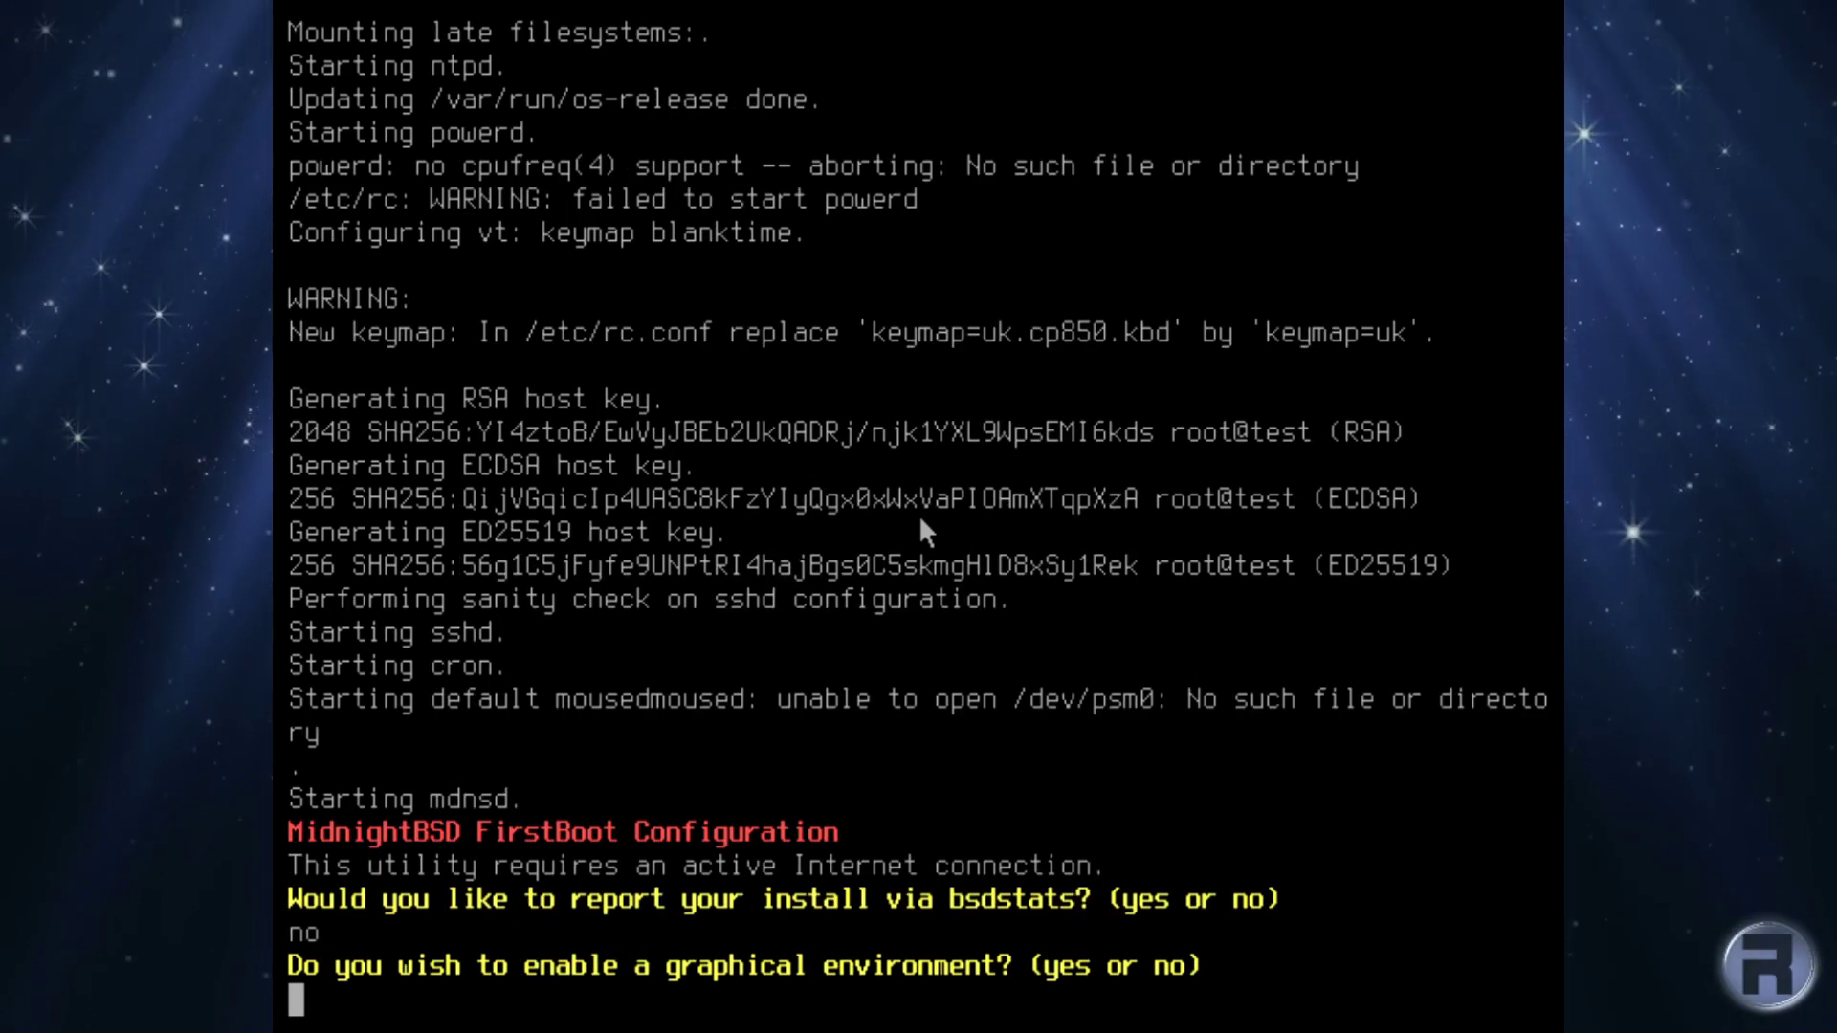
pyautogui.write('yes')
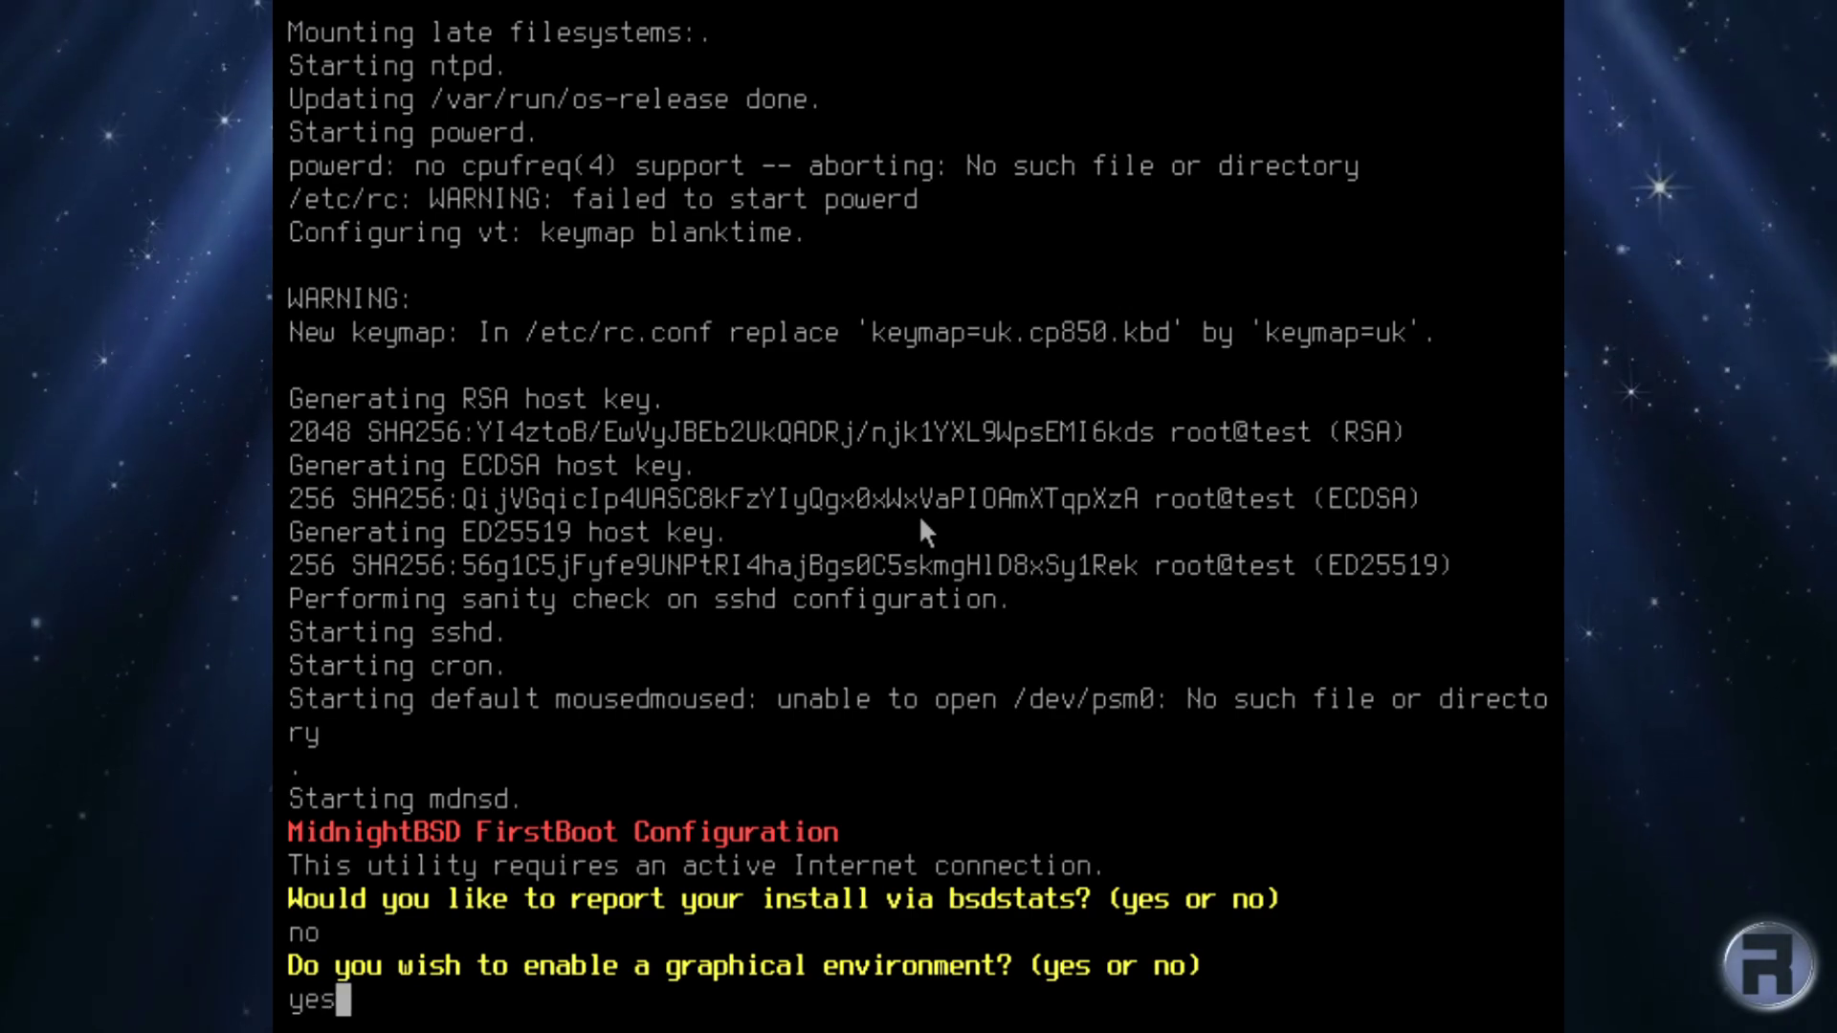
pyautogui.press('Return')
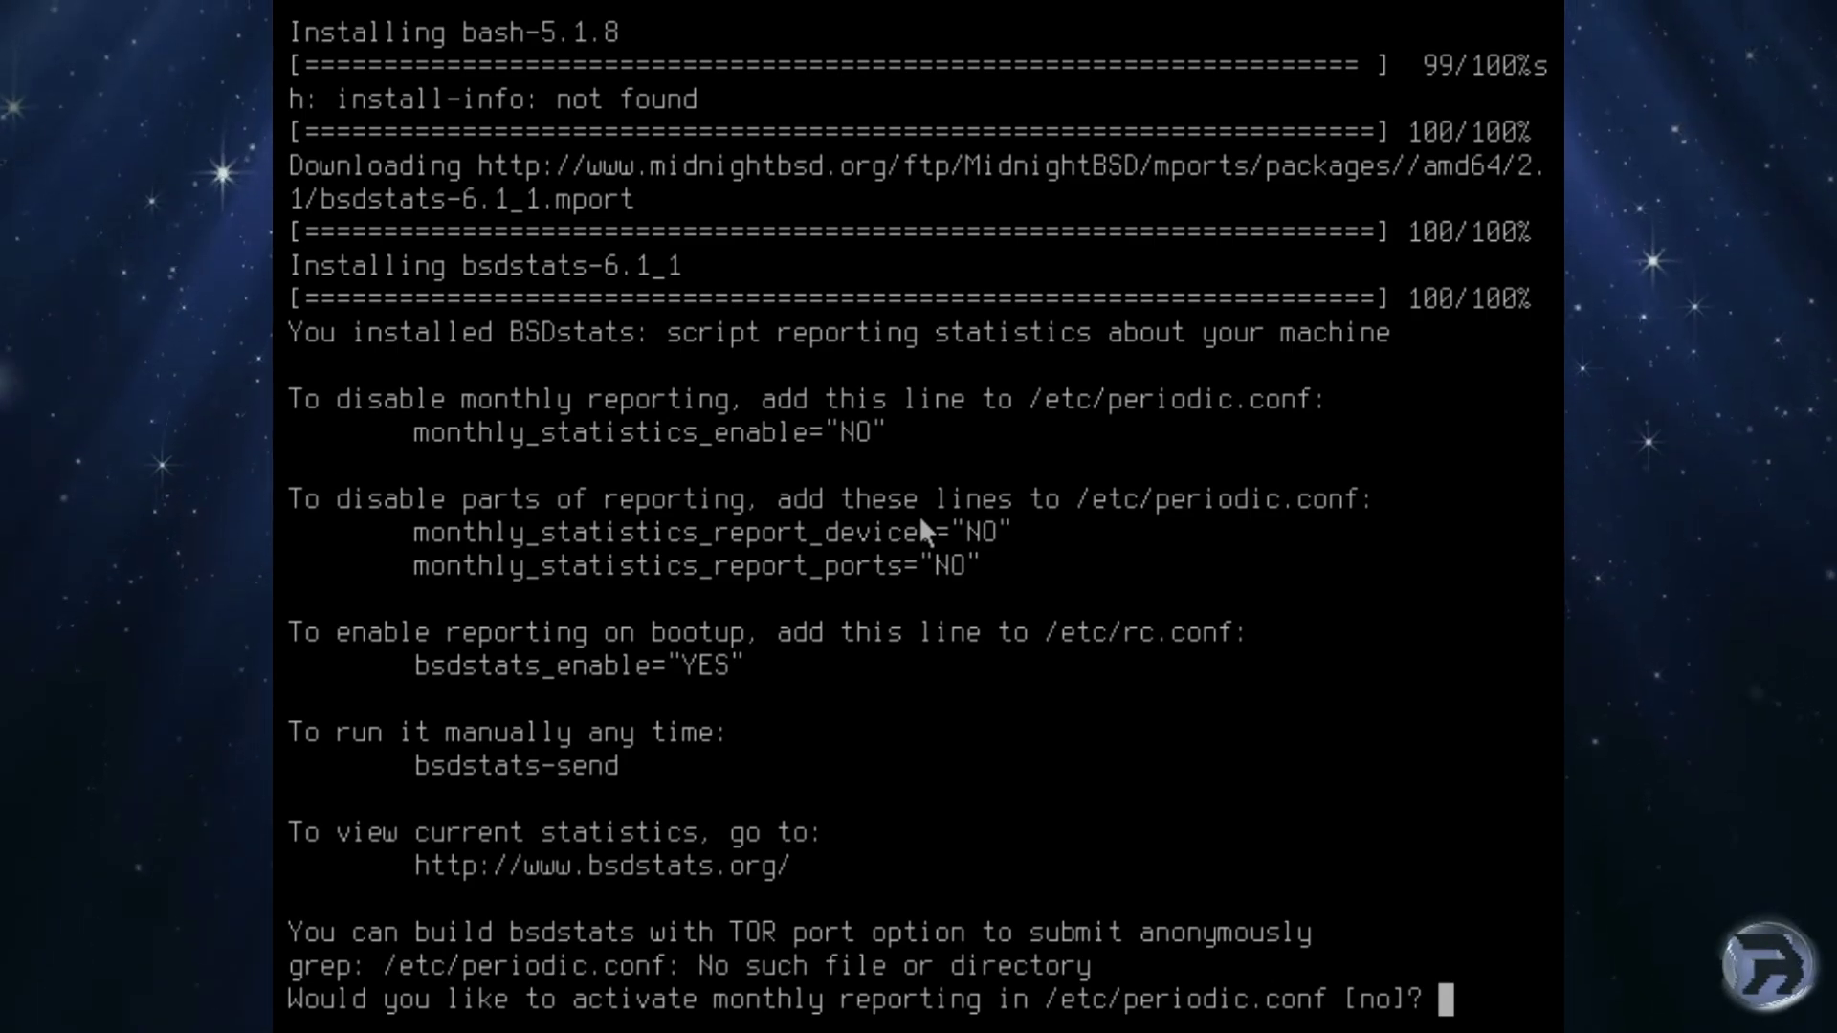
# Decline both monthly and on-reboot statistics reporting.
pyautogui.write('no')
pyautogui.press('Return')
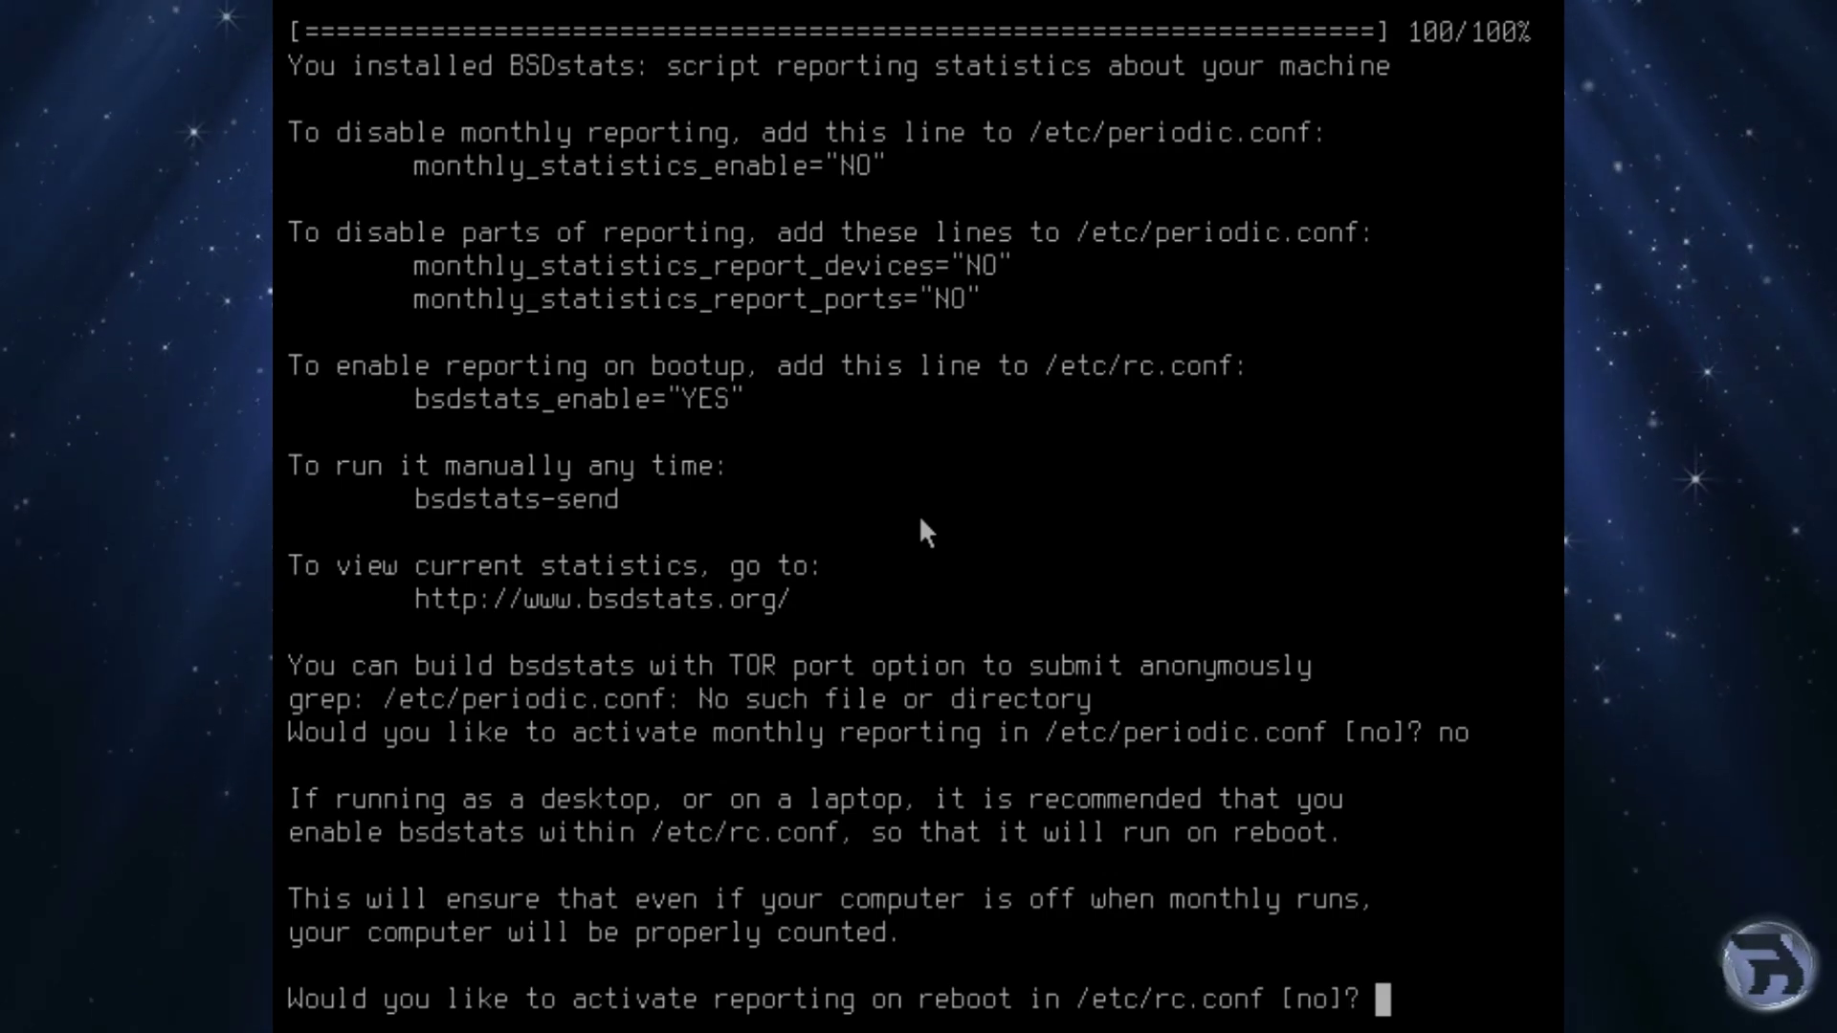
pyautogui.write('no')
pyautogui.press('Return')
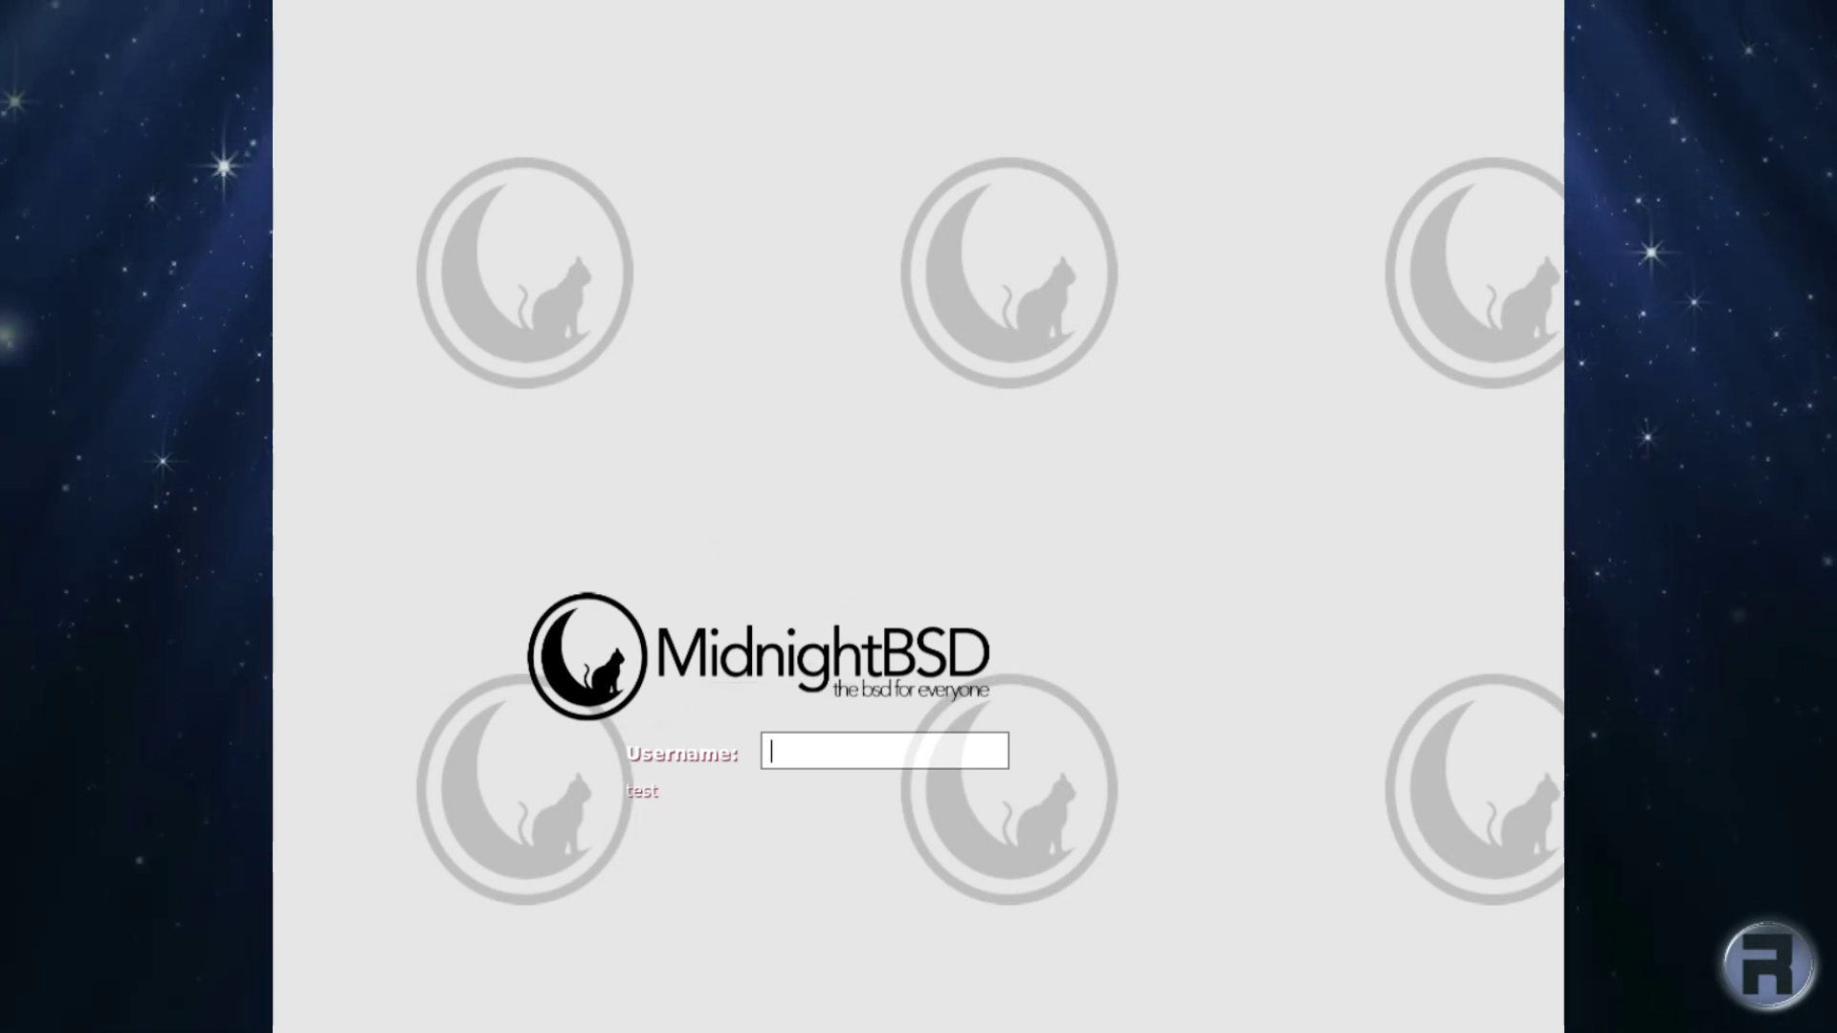
# Log in with the user's name and password and apply the default Xfce panel config.
pyautogui.write('bonuggie')
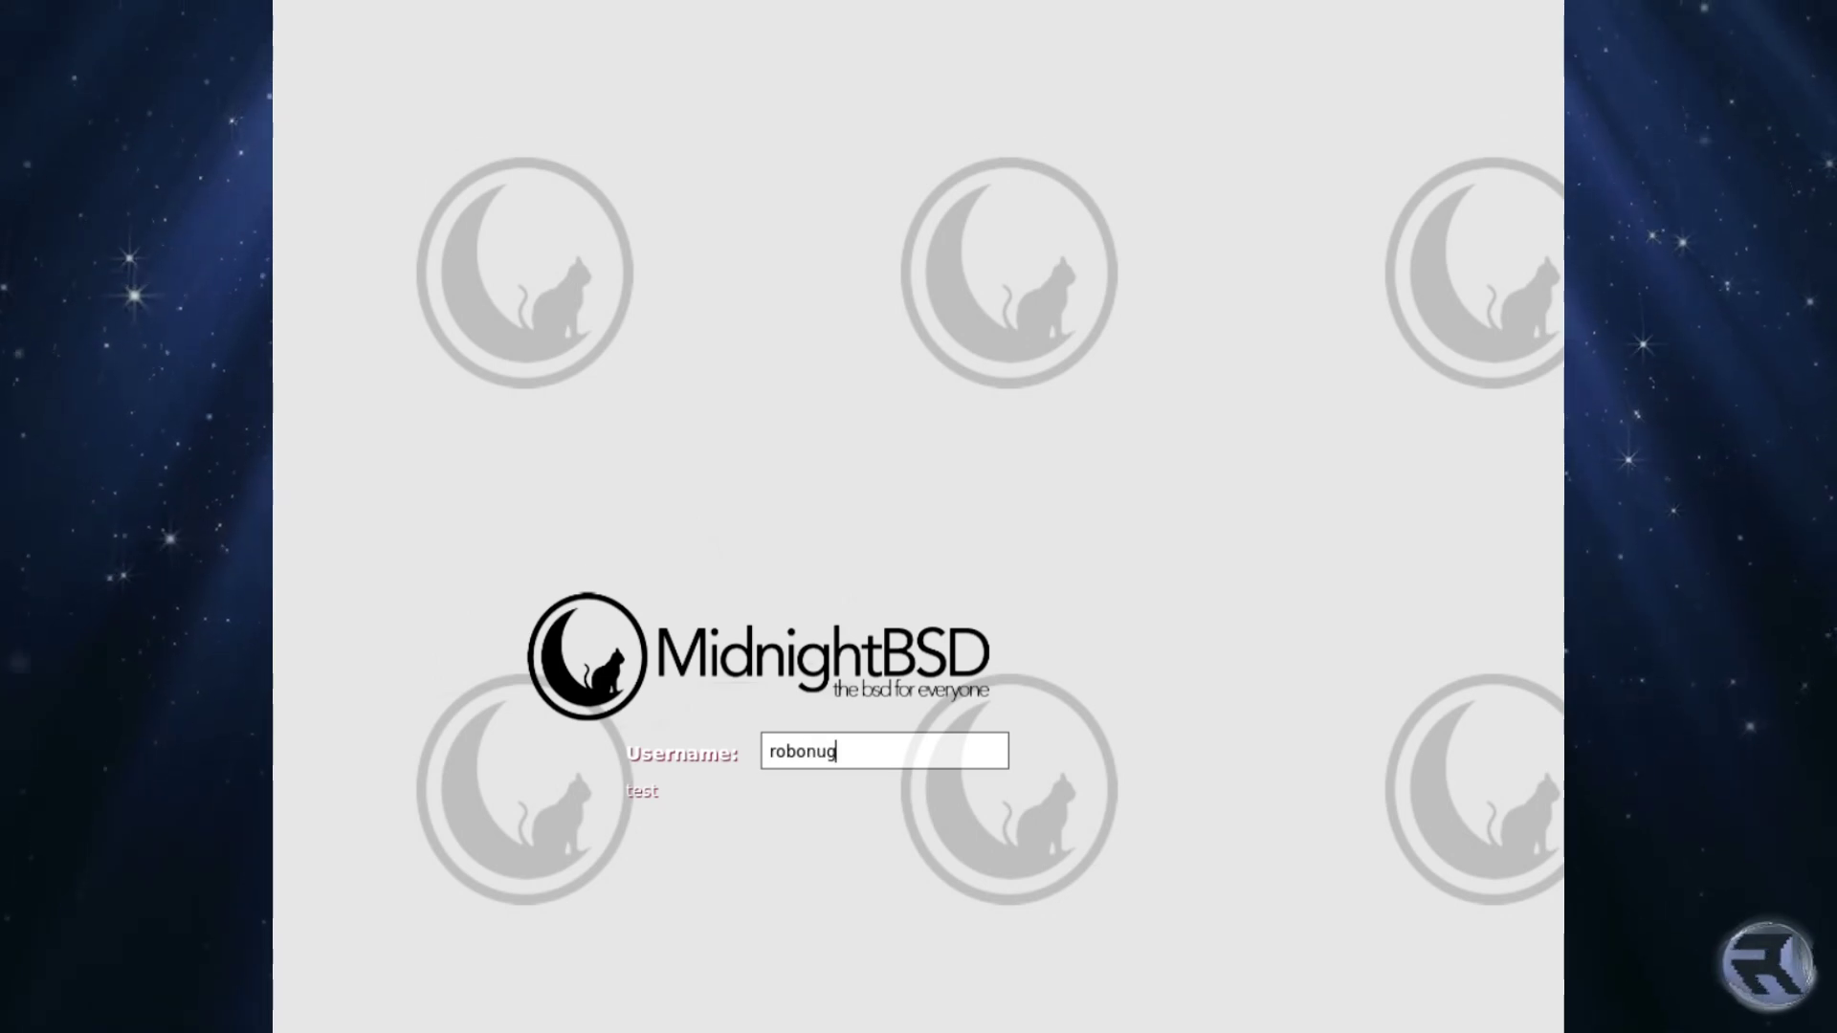
pyautogui.press('Return')
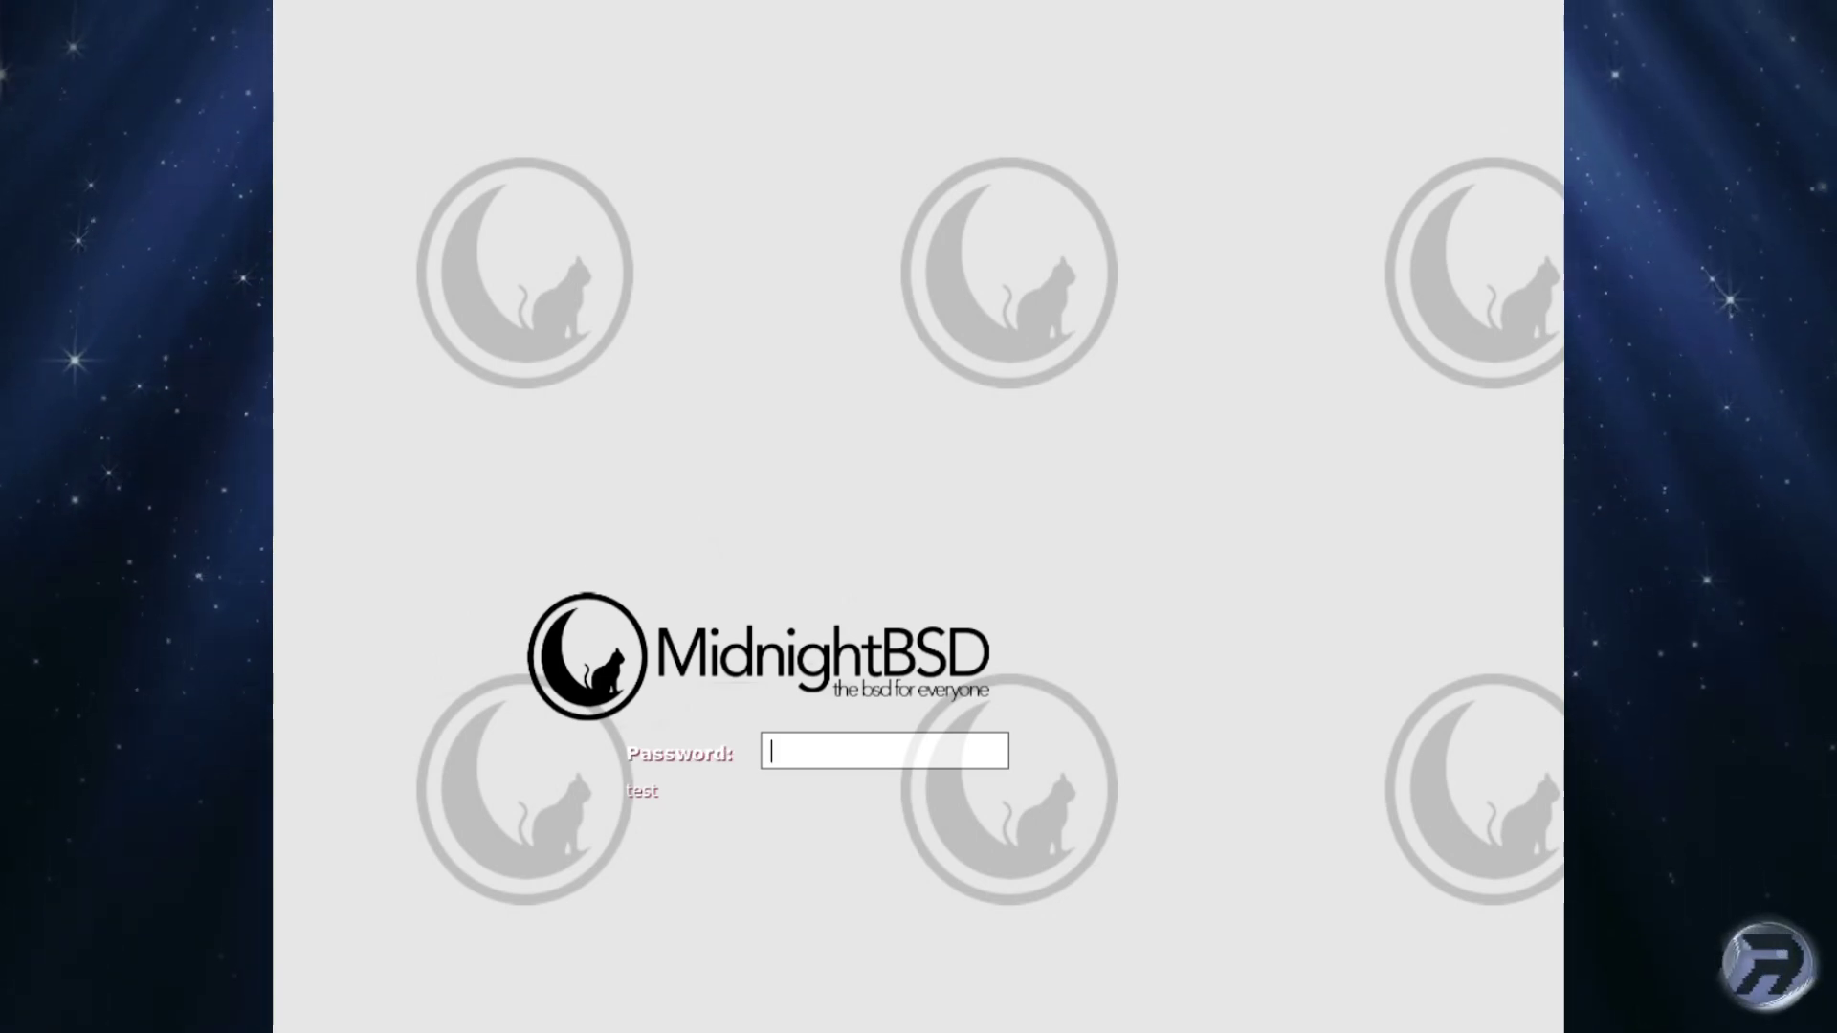
pyautogui.write('*******')
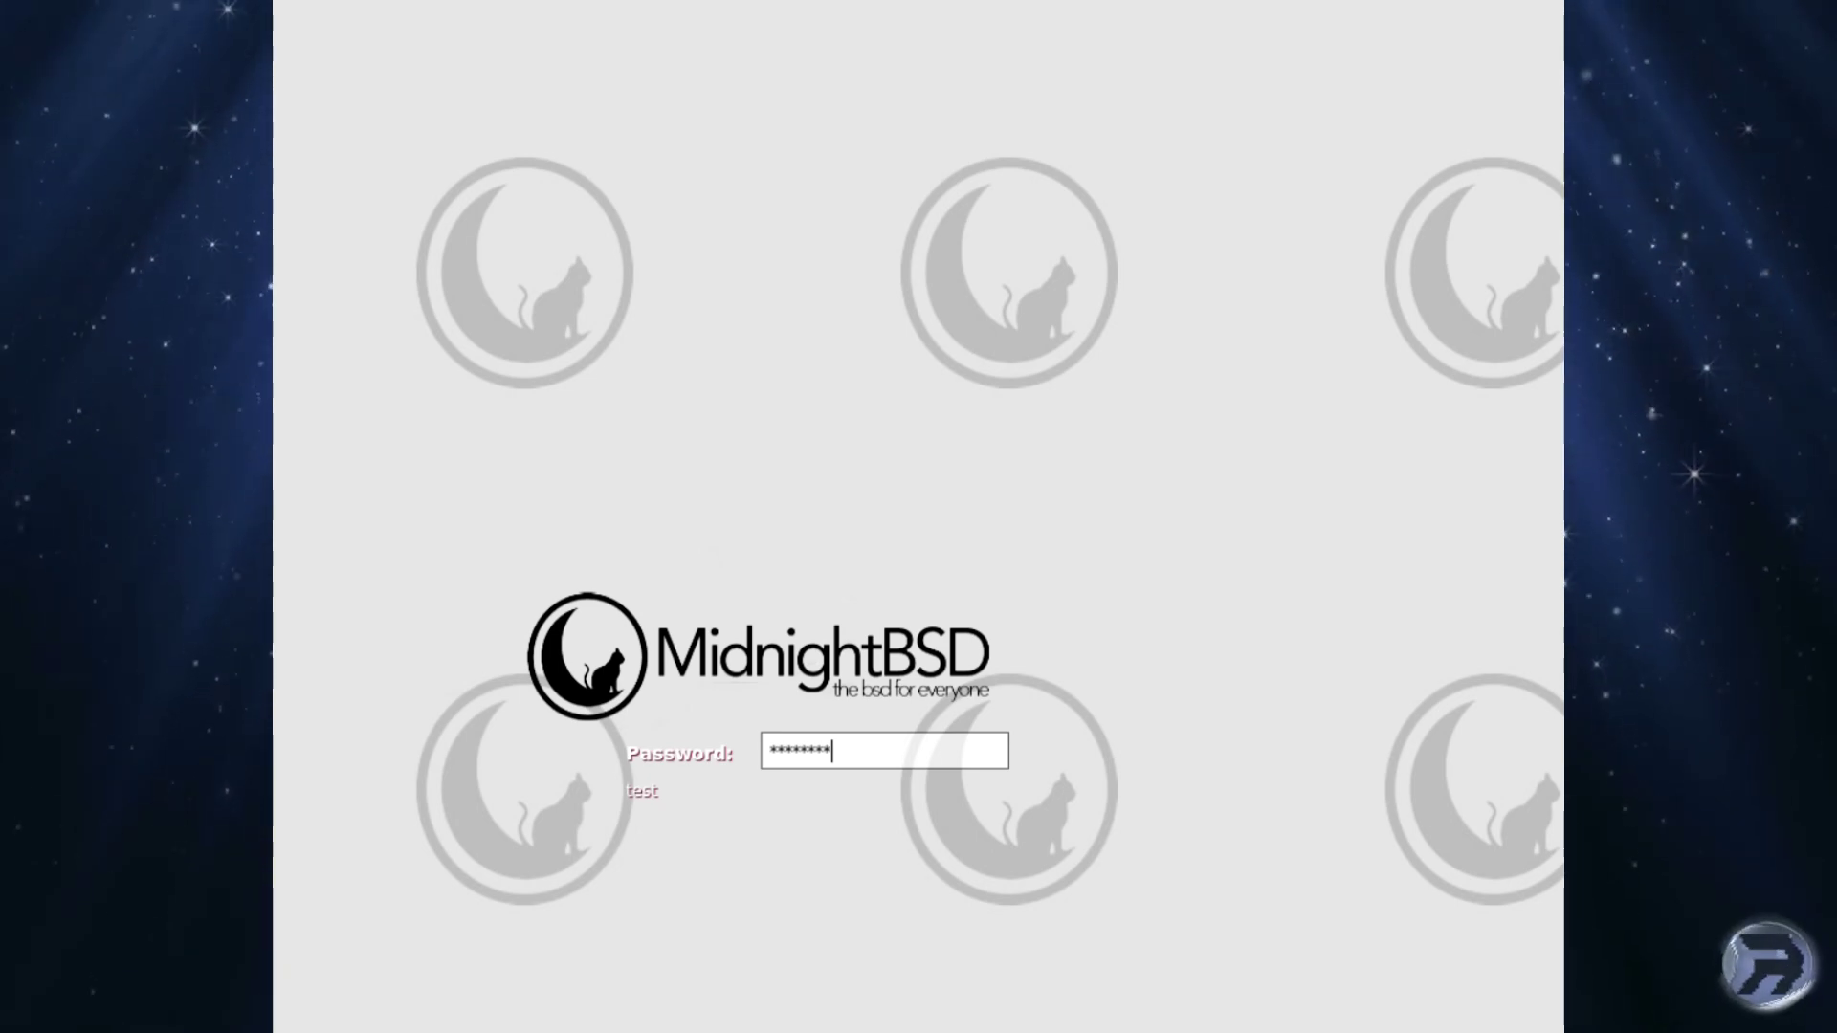
pyautogui.press('Return')
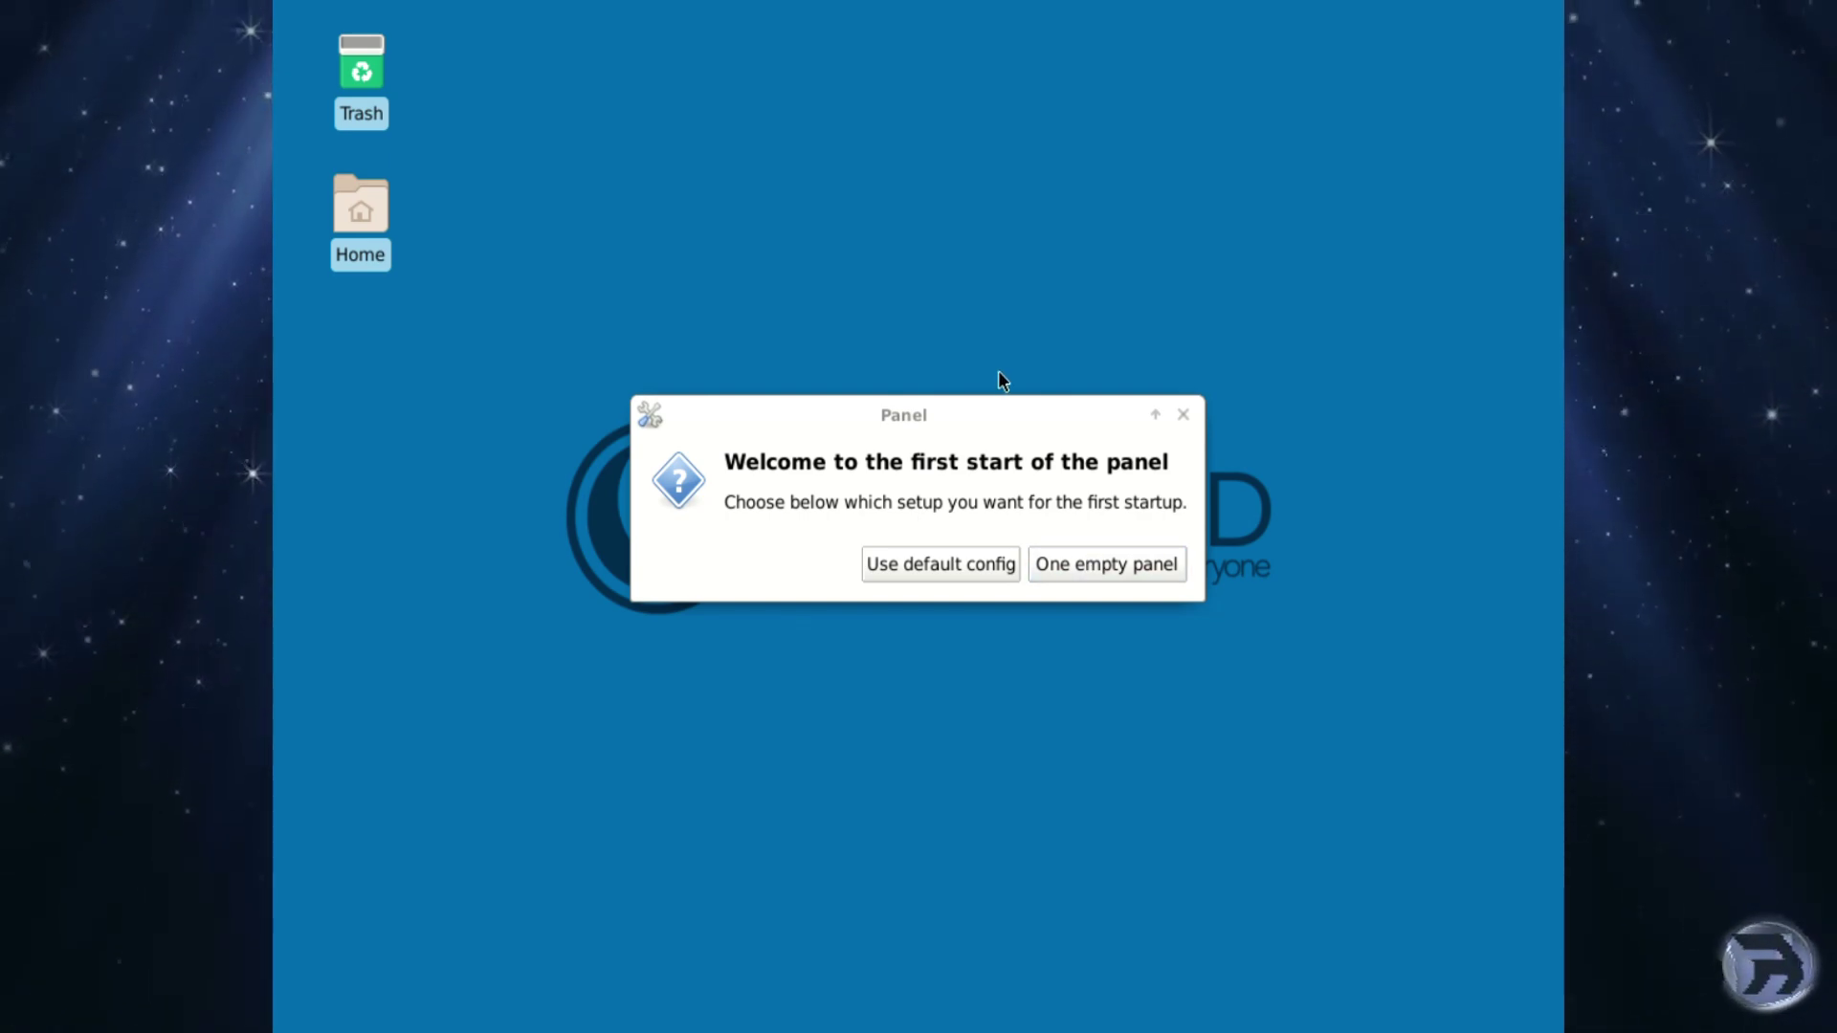
pyautogui.click(939, 572)
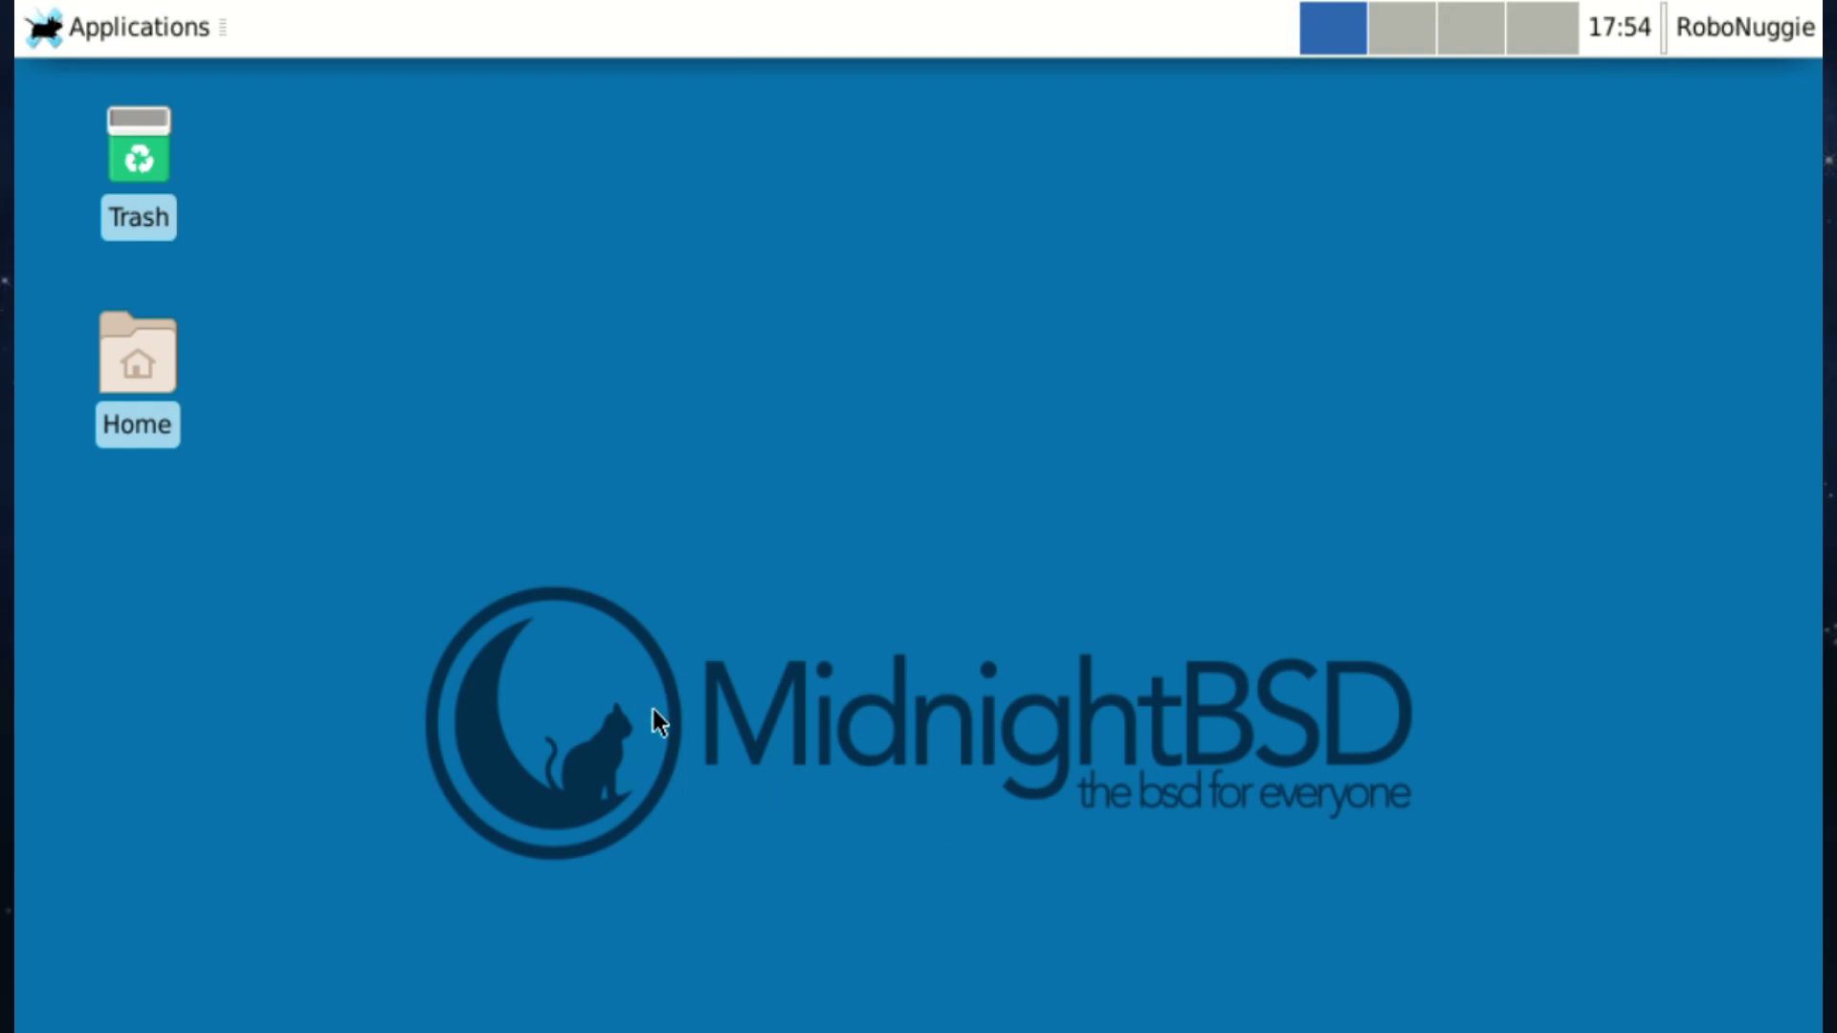
# Browse the Applications submenus, view and close About Xfce, then reopen Applications.
pyautogui.click(77, 29)
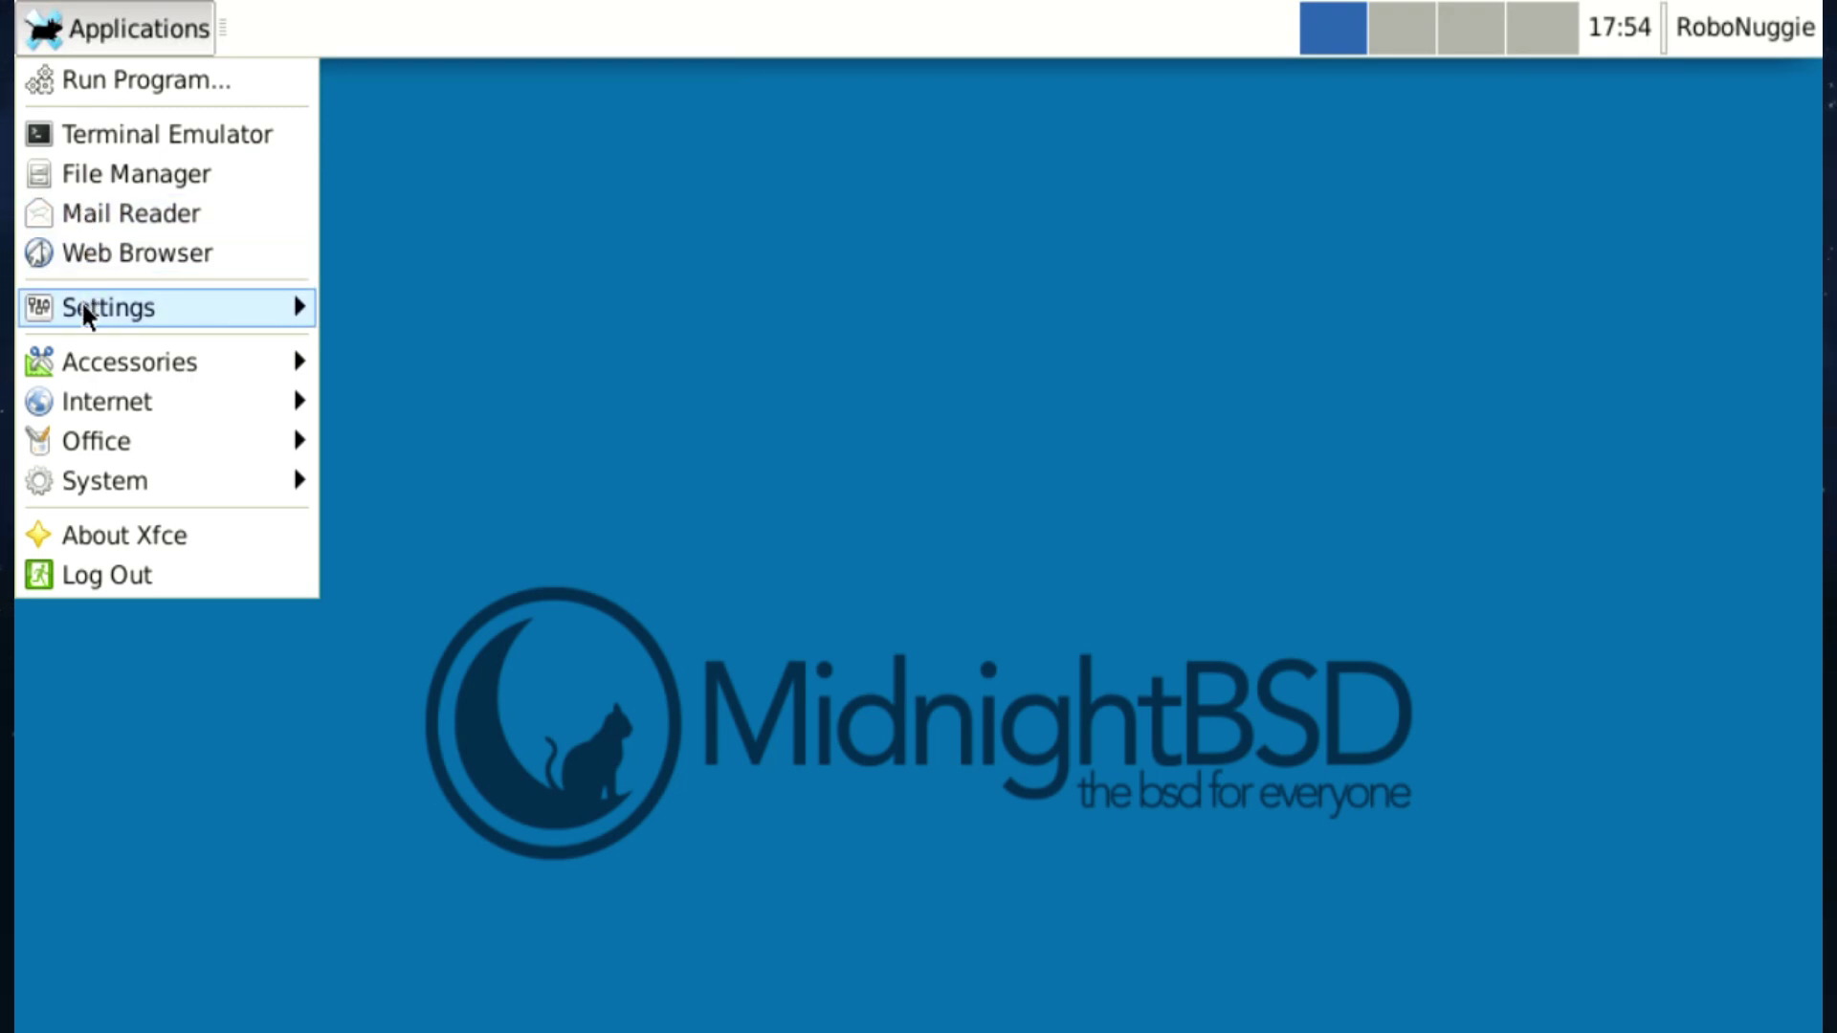
pyautogui.moveTo(84, 310)
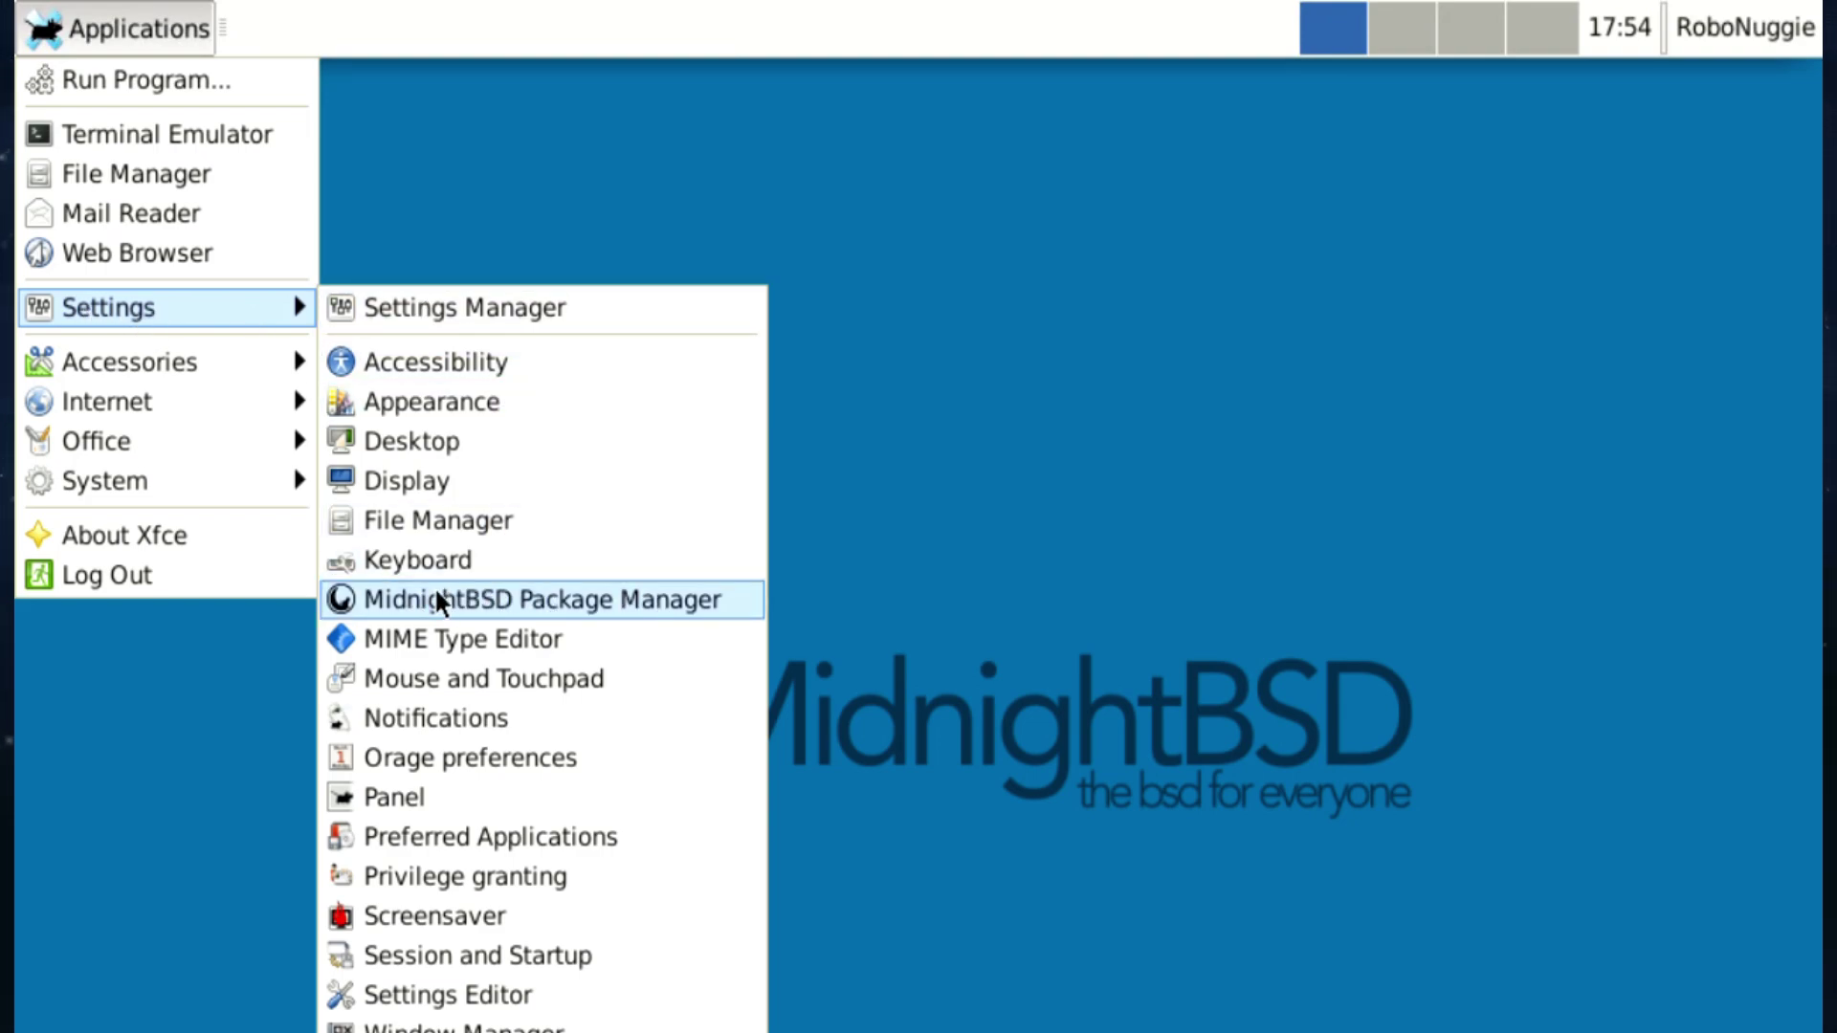
pyautogui.moveTo(102, 362)
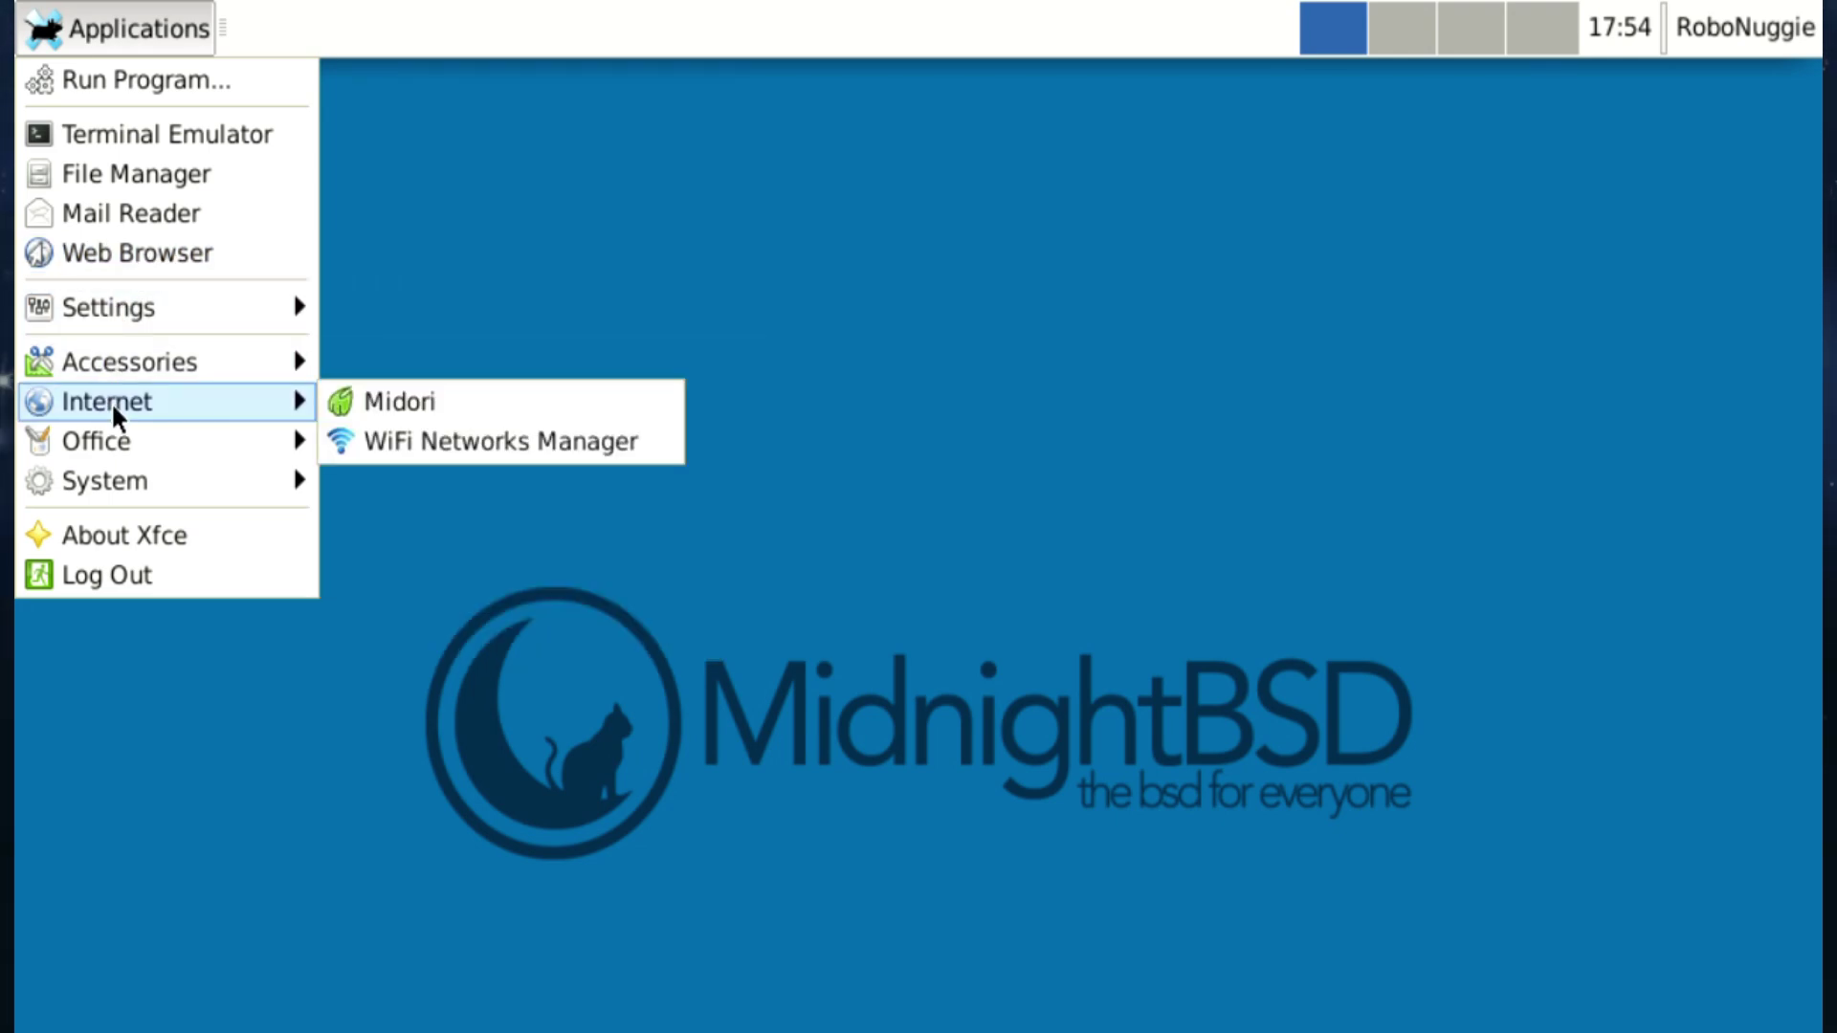
pyautogui.moveTo(129, 484)
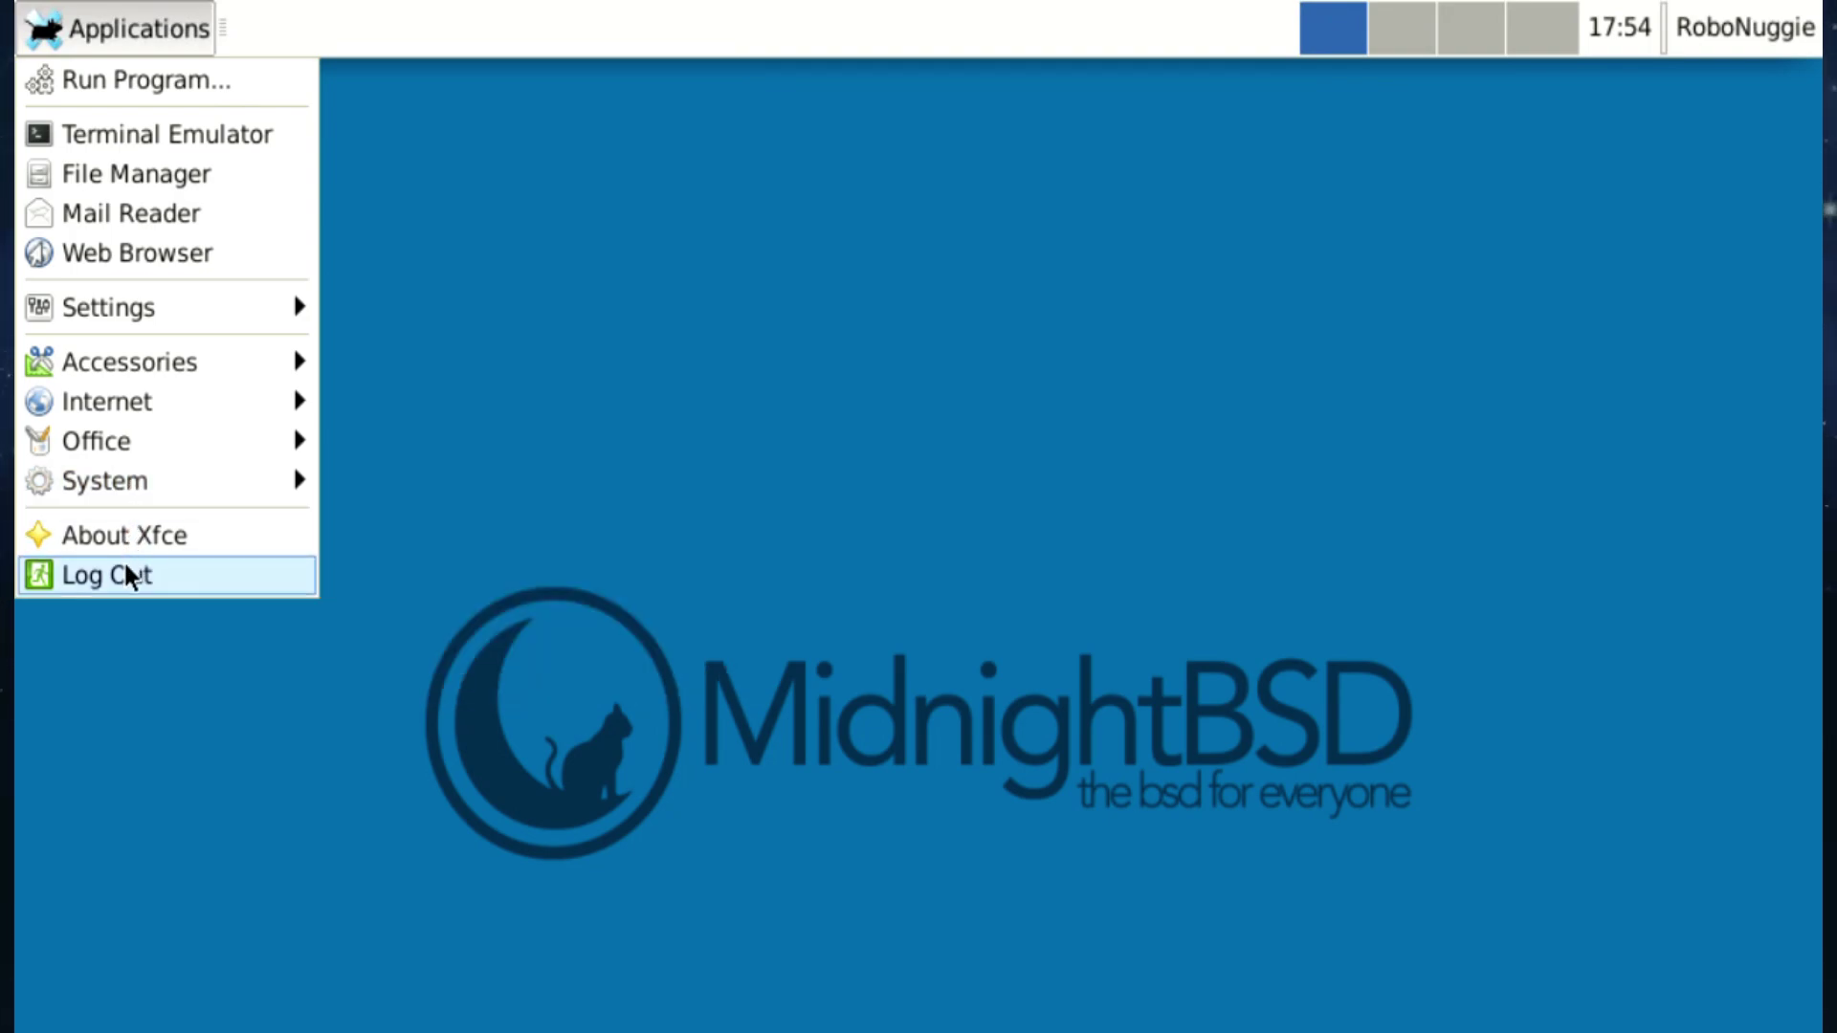
pyautogui.click(133, 534)
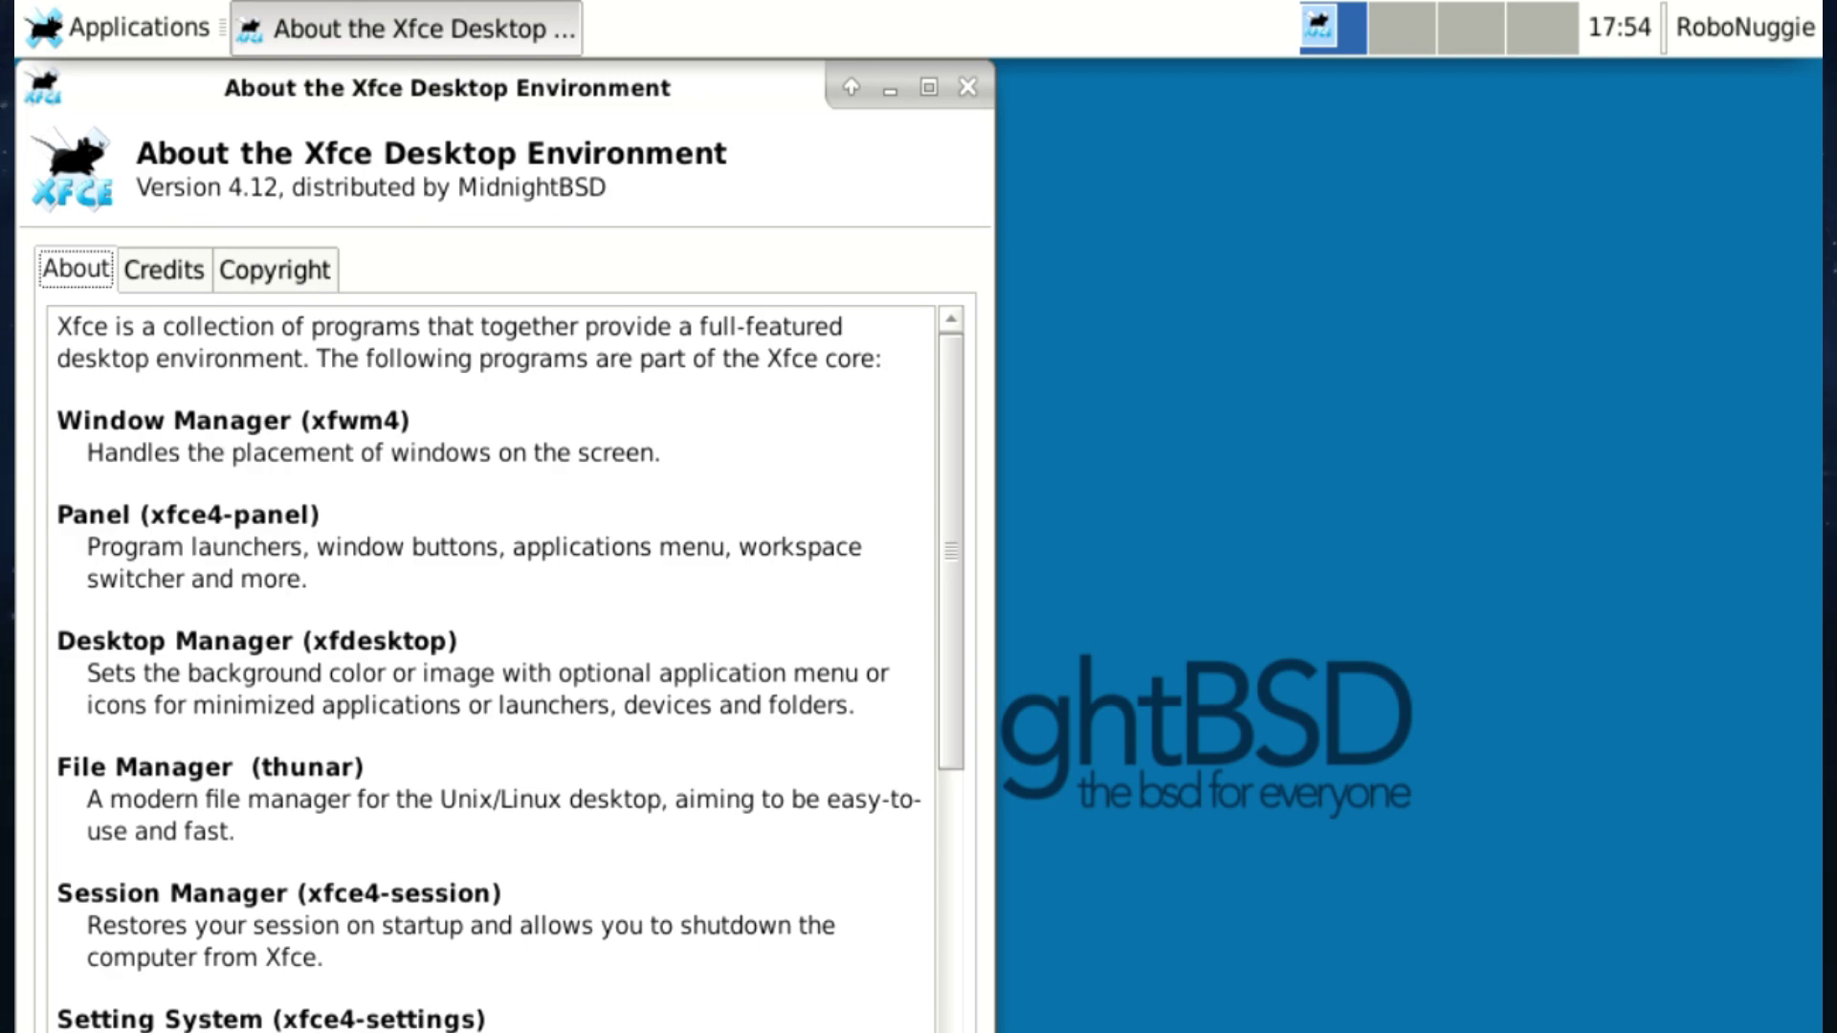
pyautogui.hotkey('alt', 'F4')
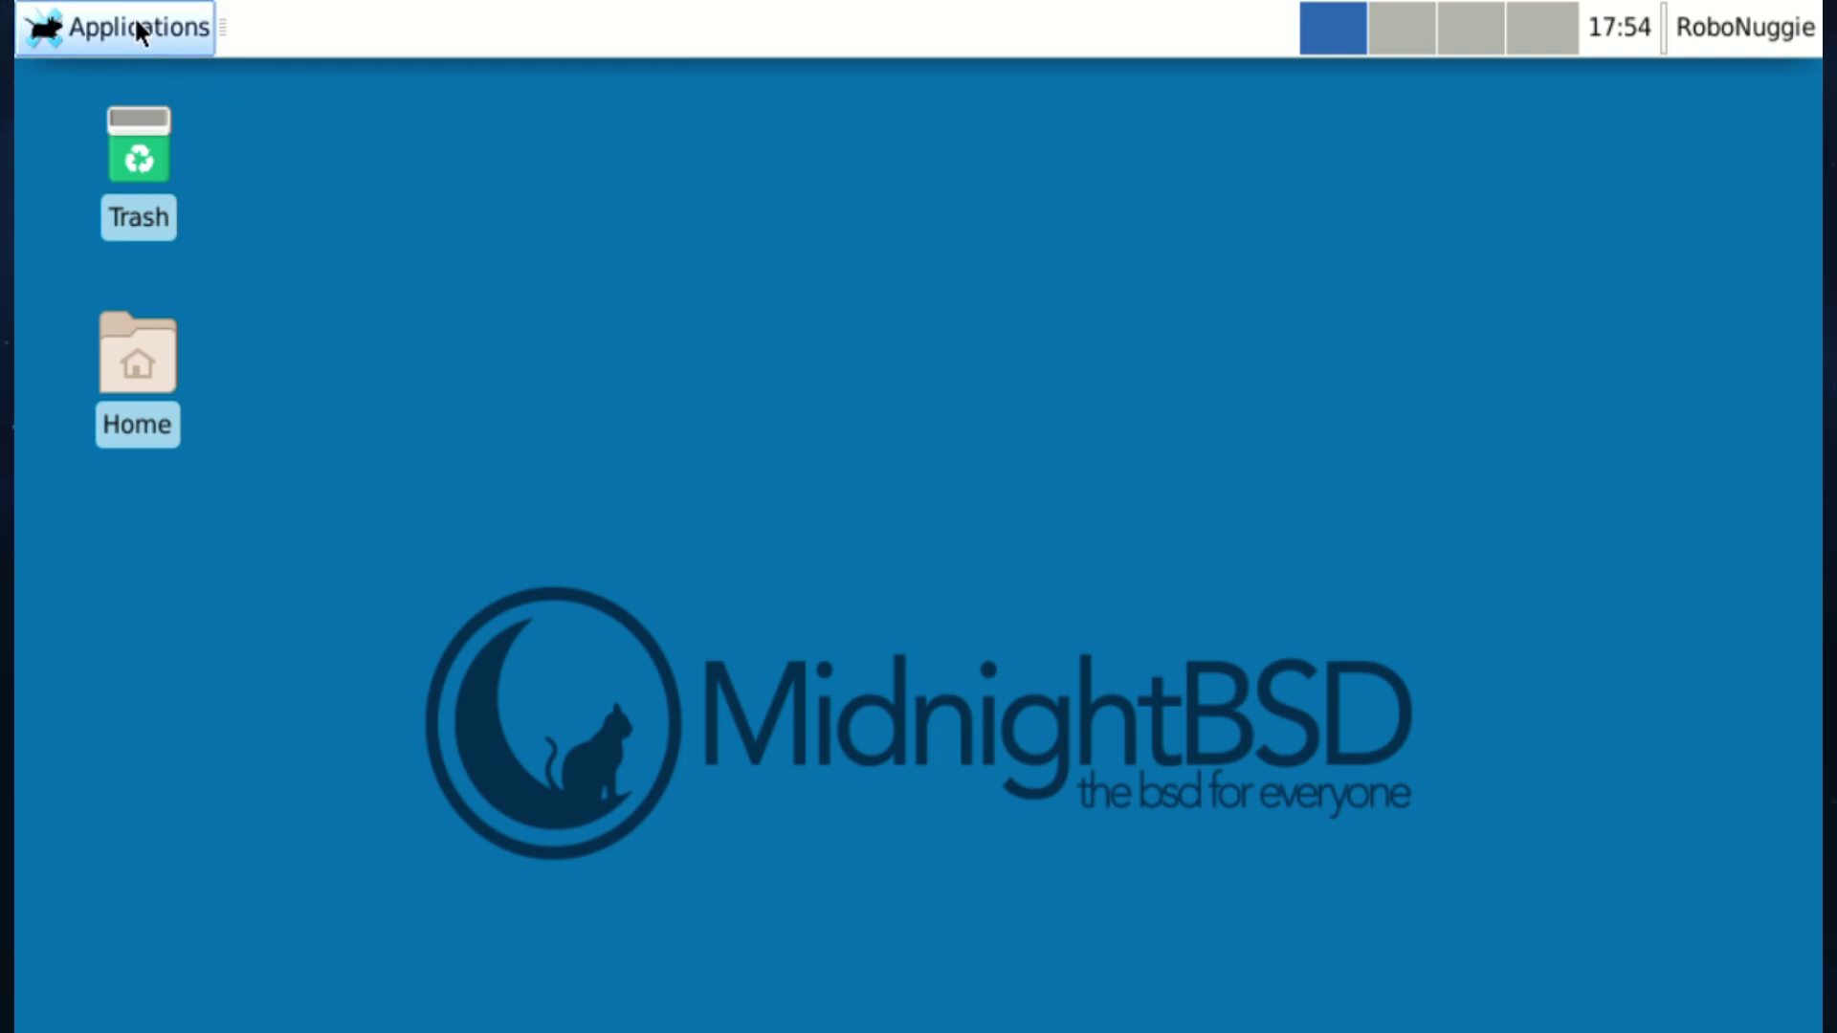
pyautogui.click(134, 32)
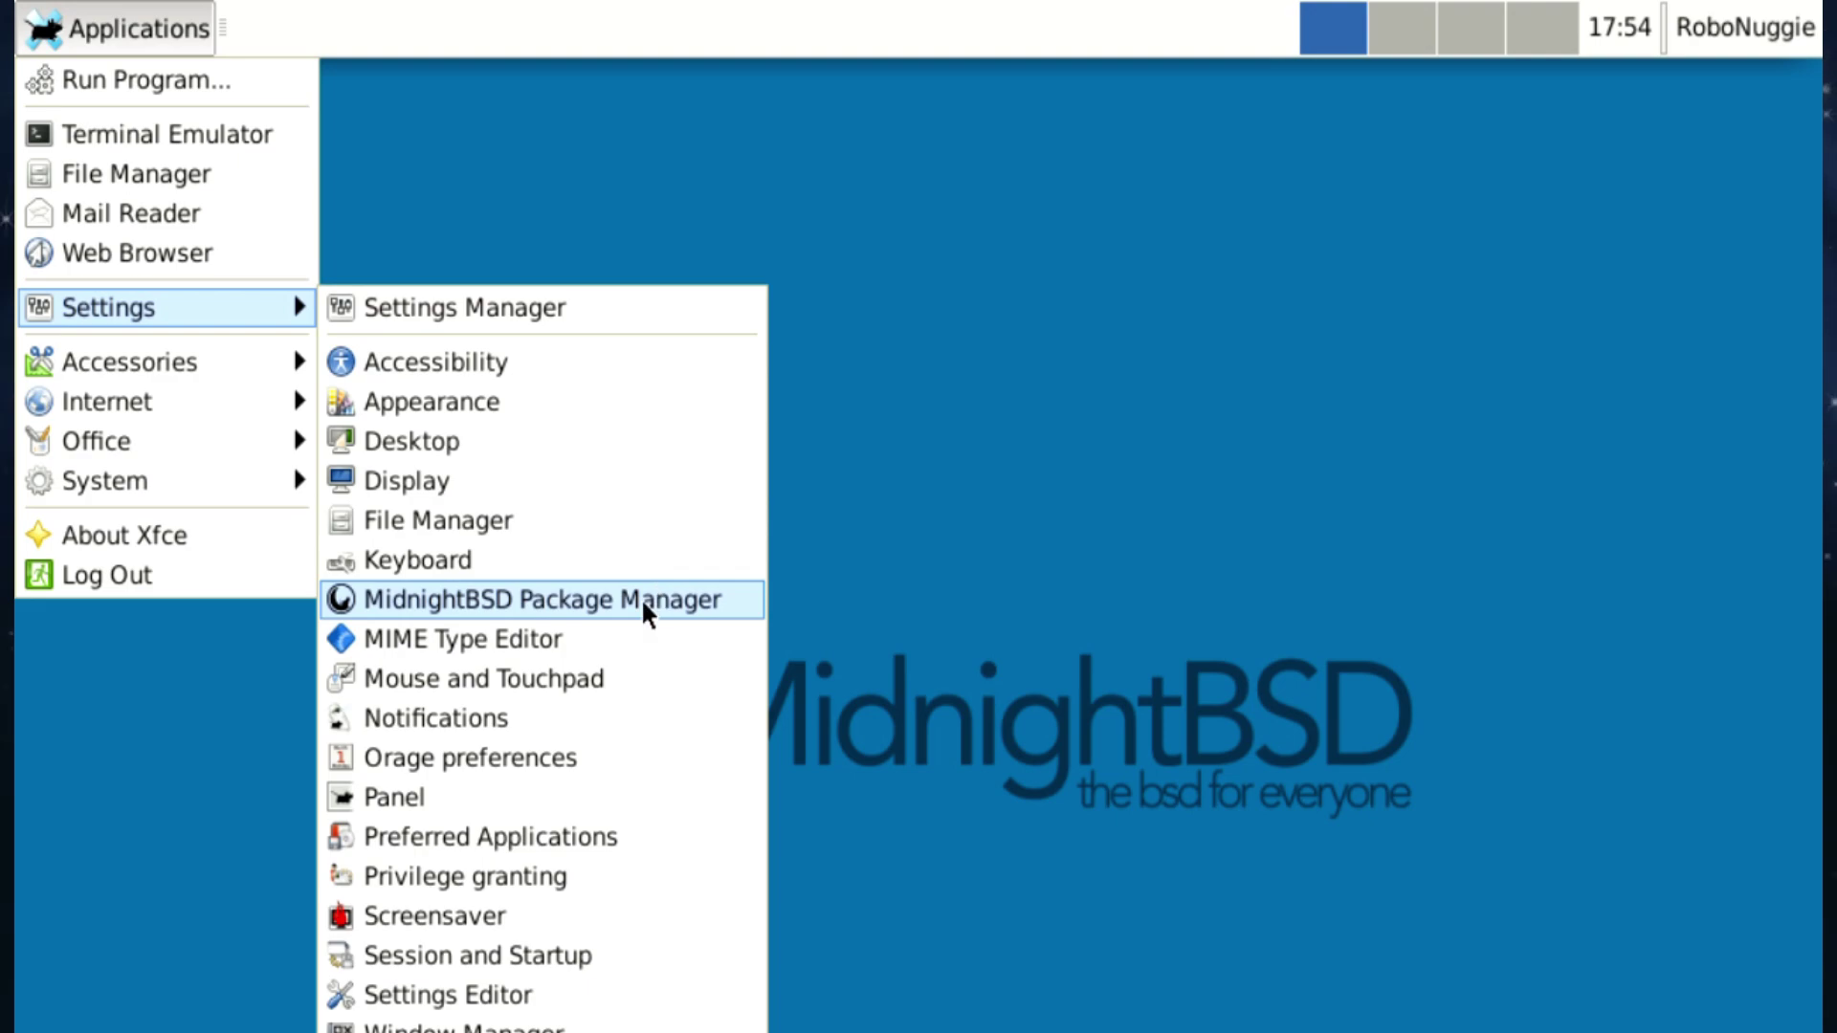
# Launch the MidnightBSD Package Manager and start upgrading installed software from the updates view.
pyautogui.click(643, 612)
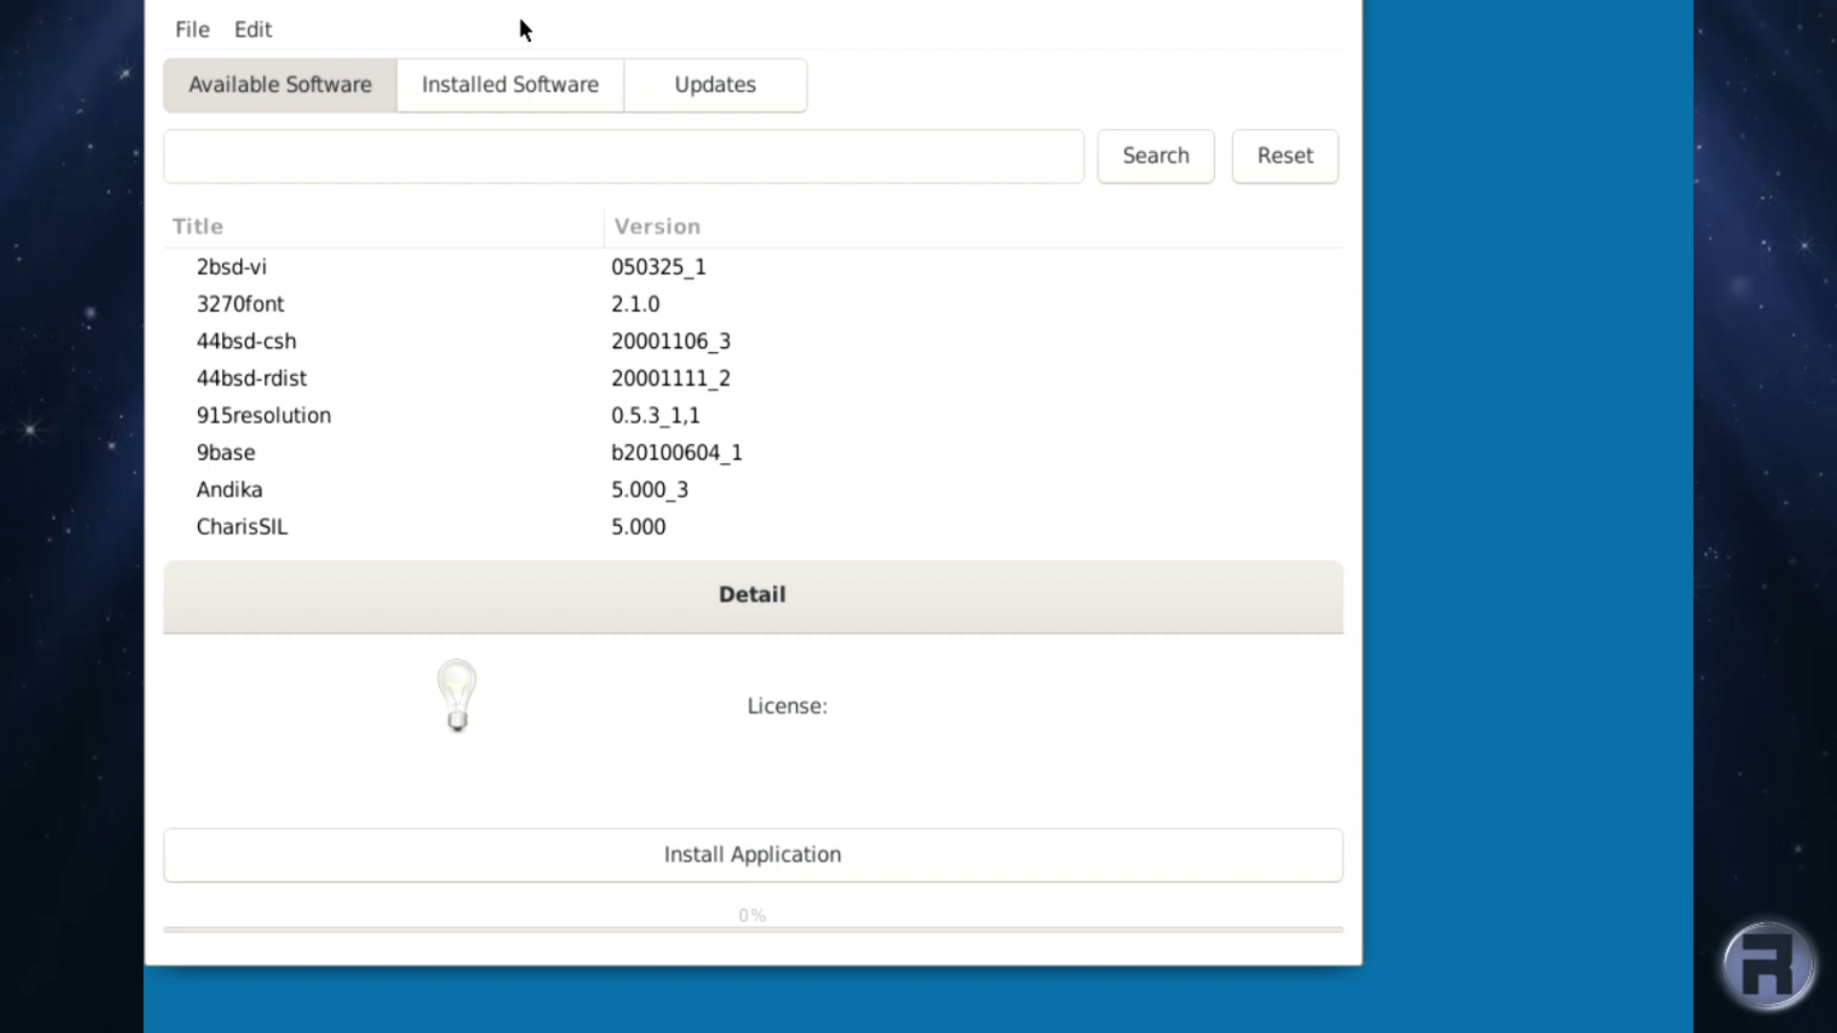
pyautogui.click(709, 101)
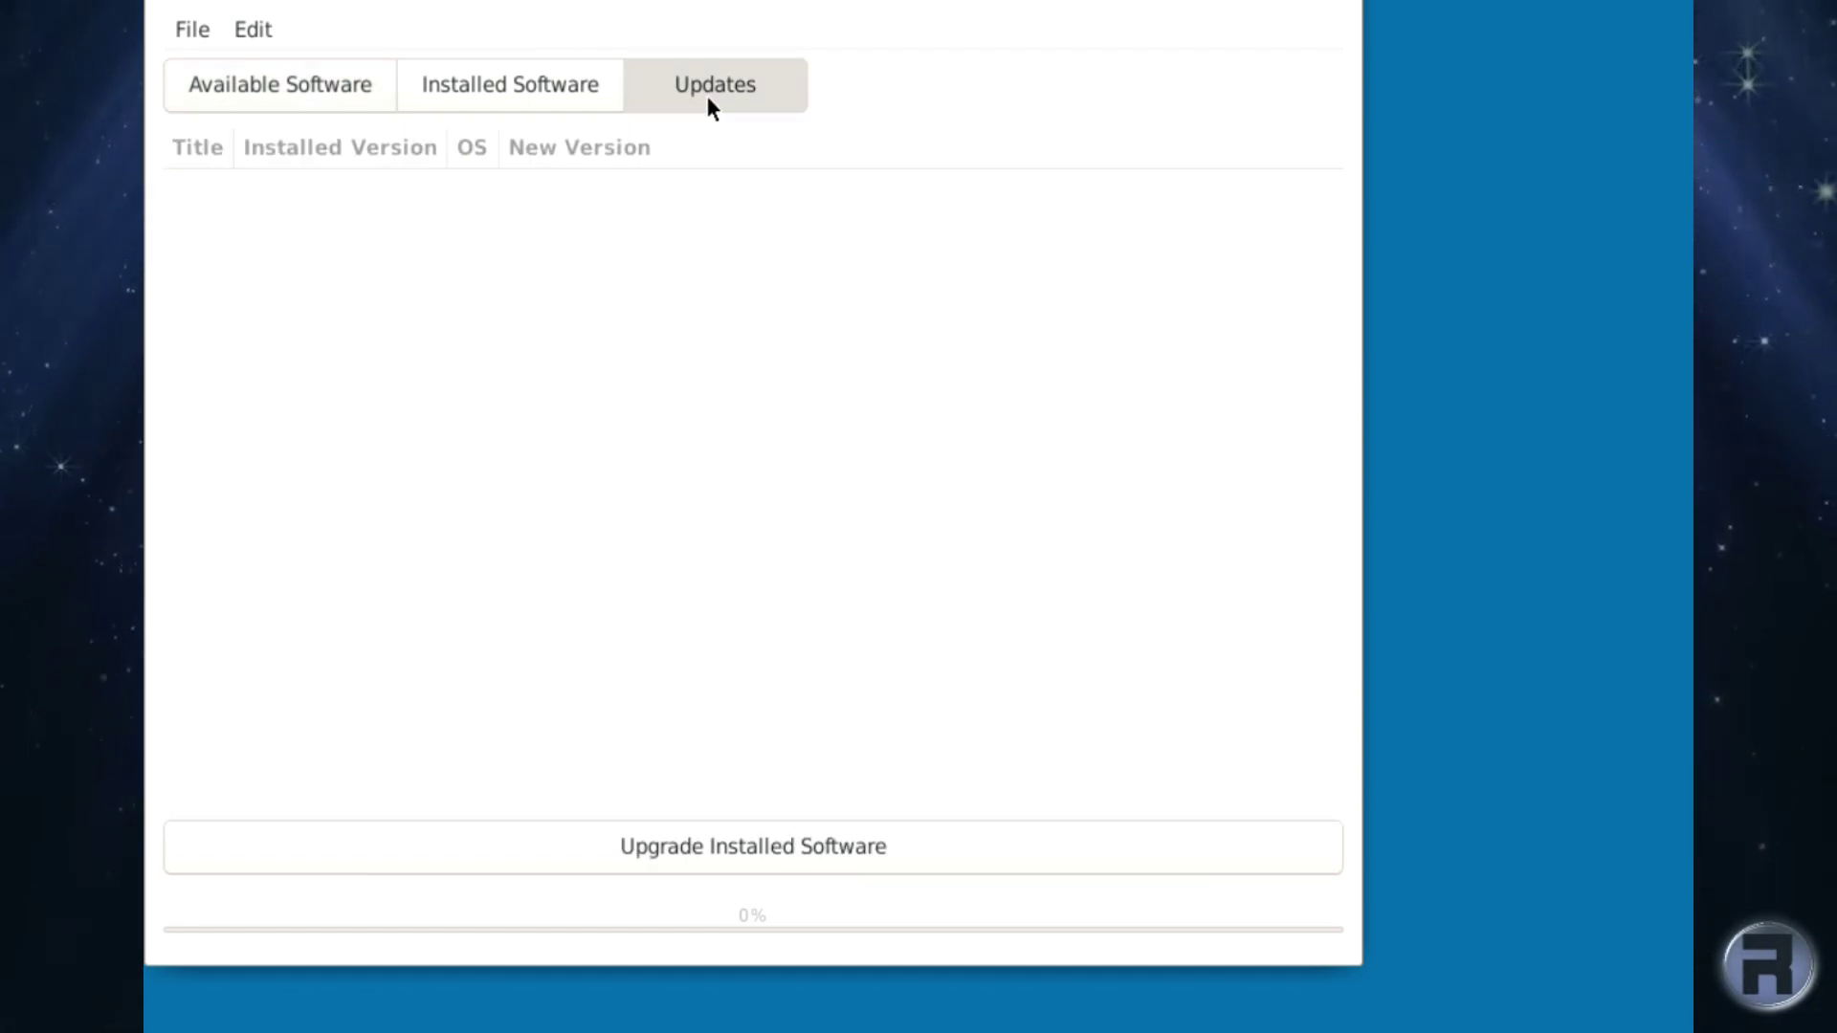
pyautogui.click(807, 846)
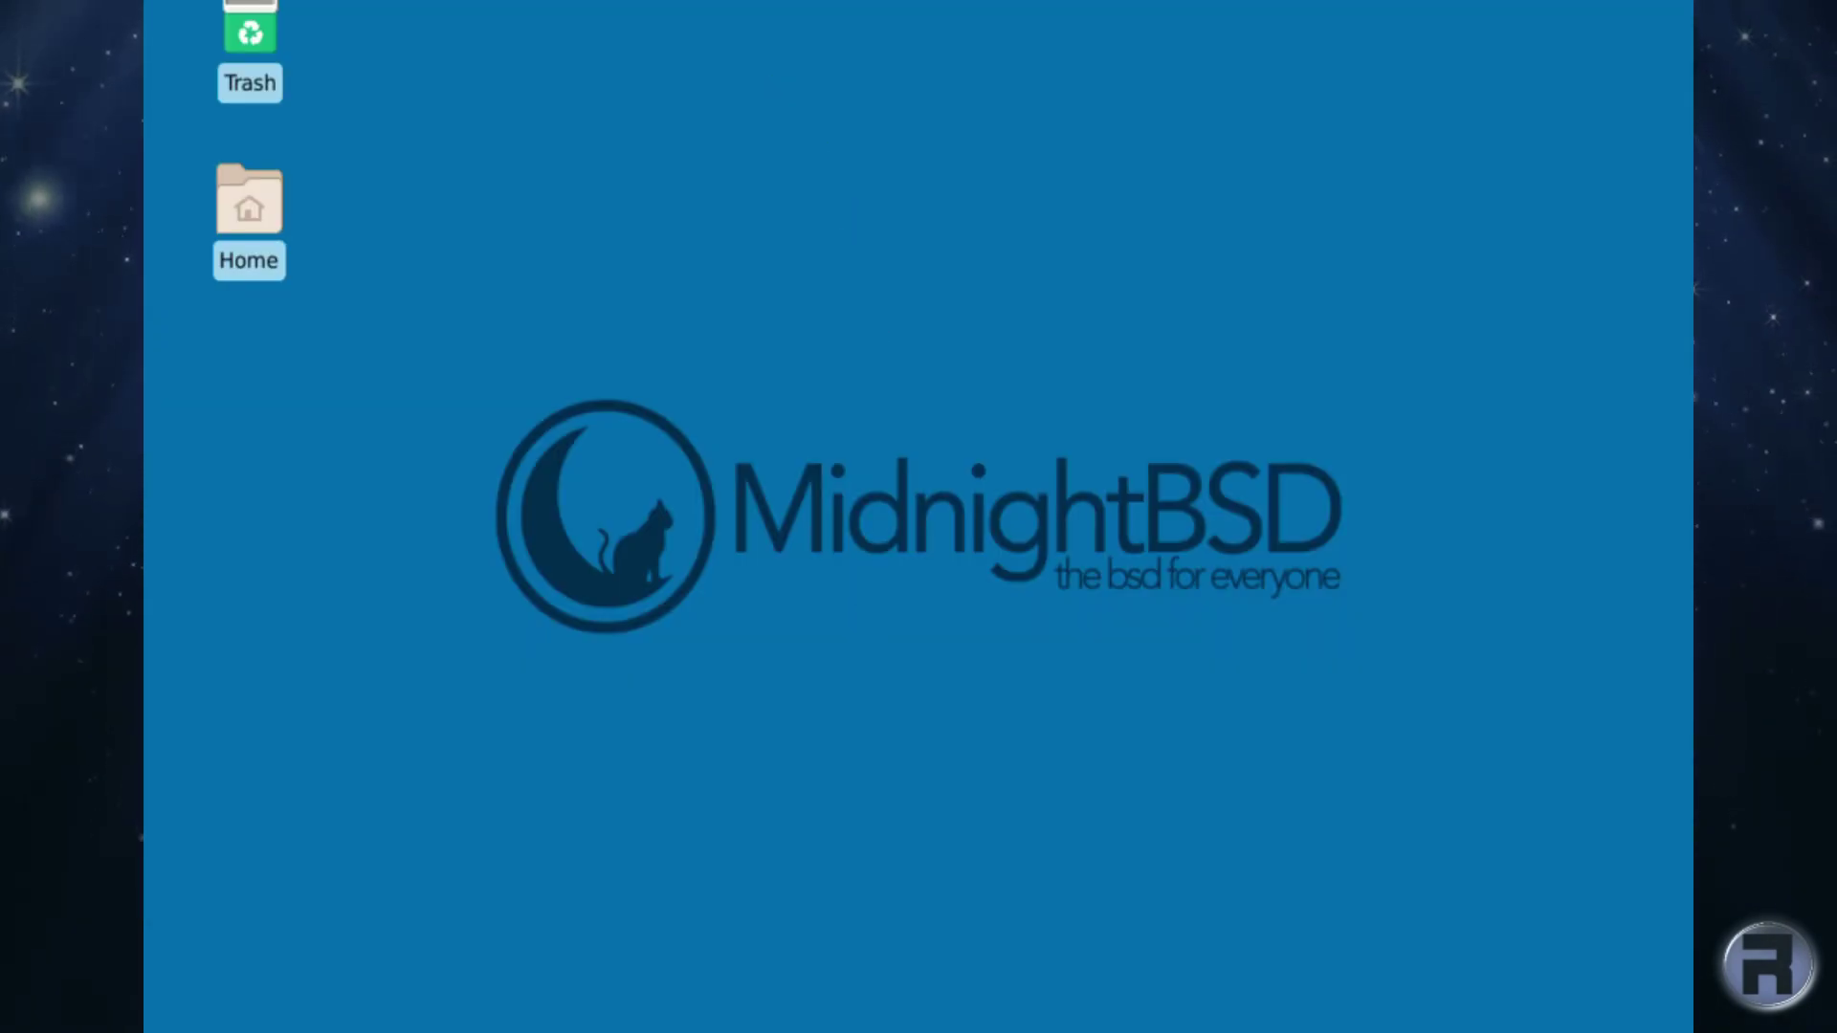
# Relaunch the Package Manager from the applications menu and look through its menus.
pyautogui.click(213, 1)
pyautogui.moveTo(265, 279)
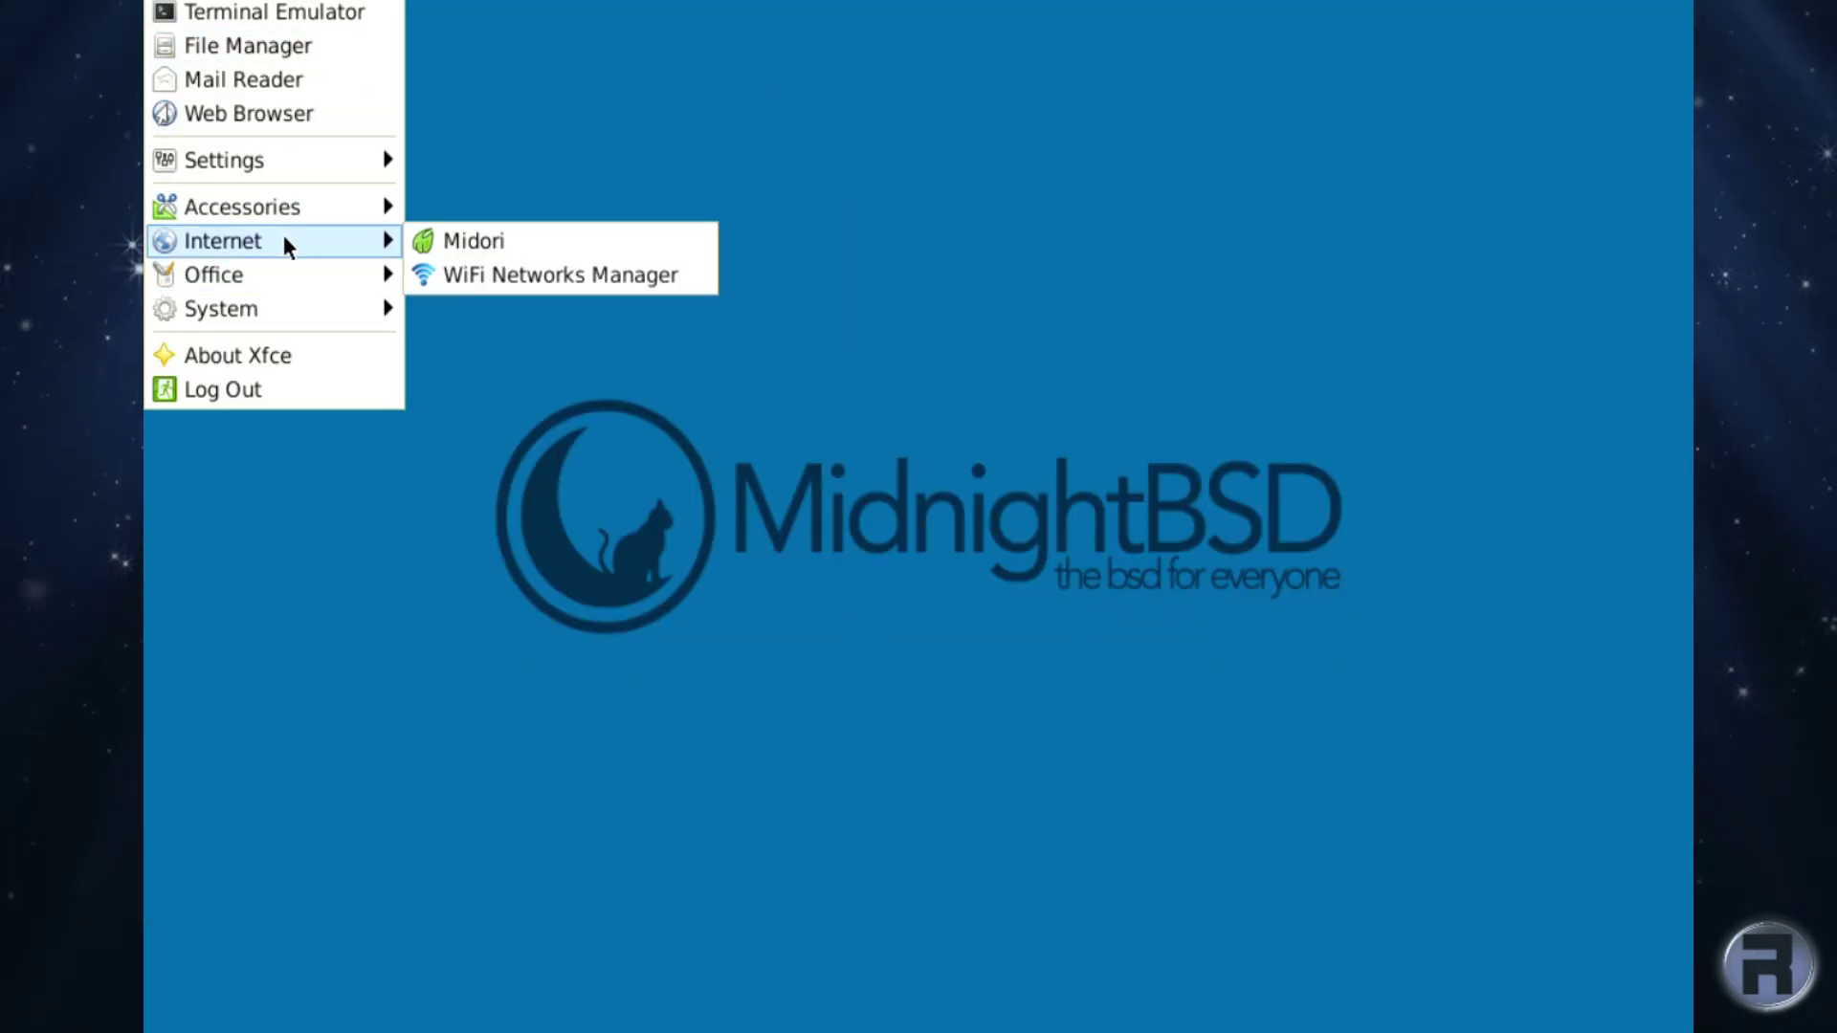
pyautogui.moveTo(307, 155)
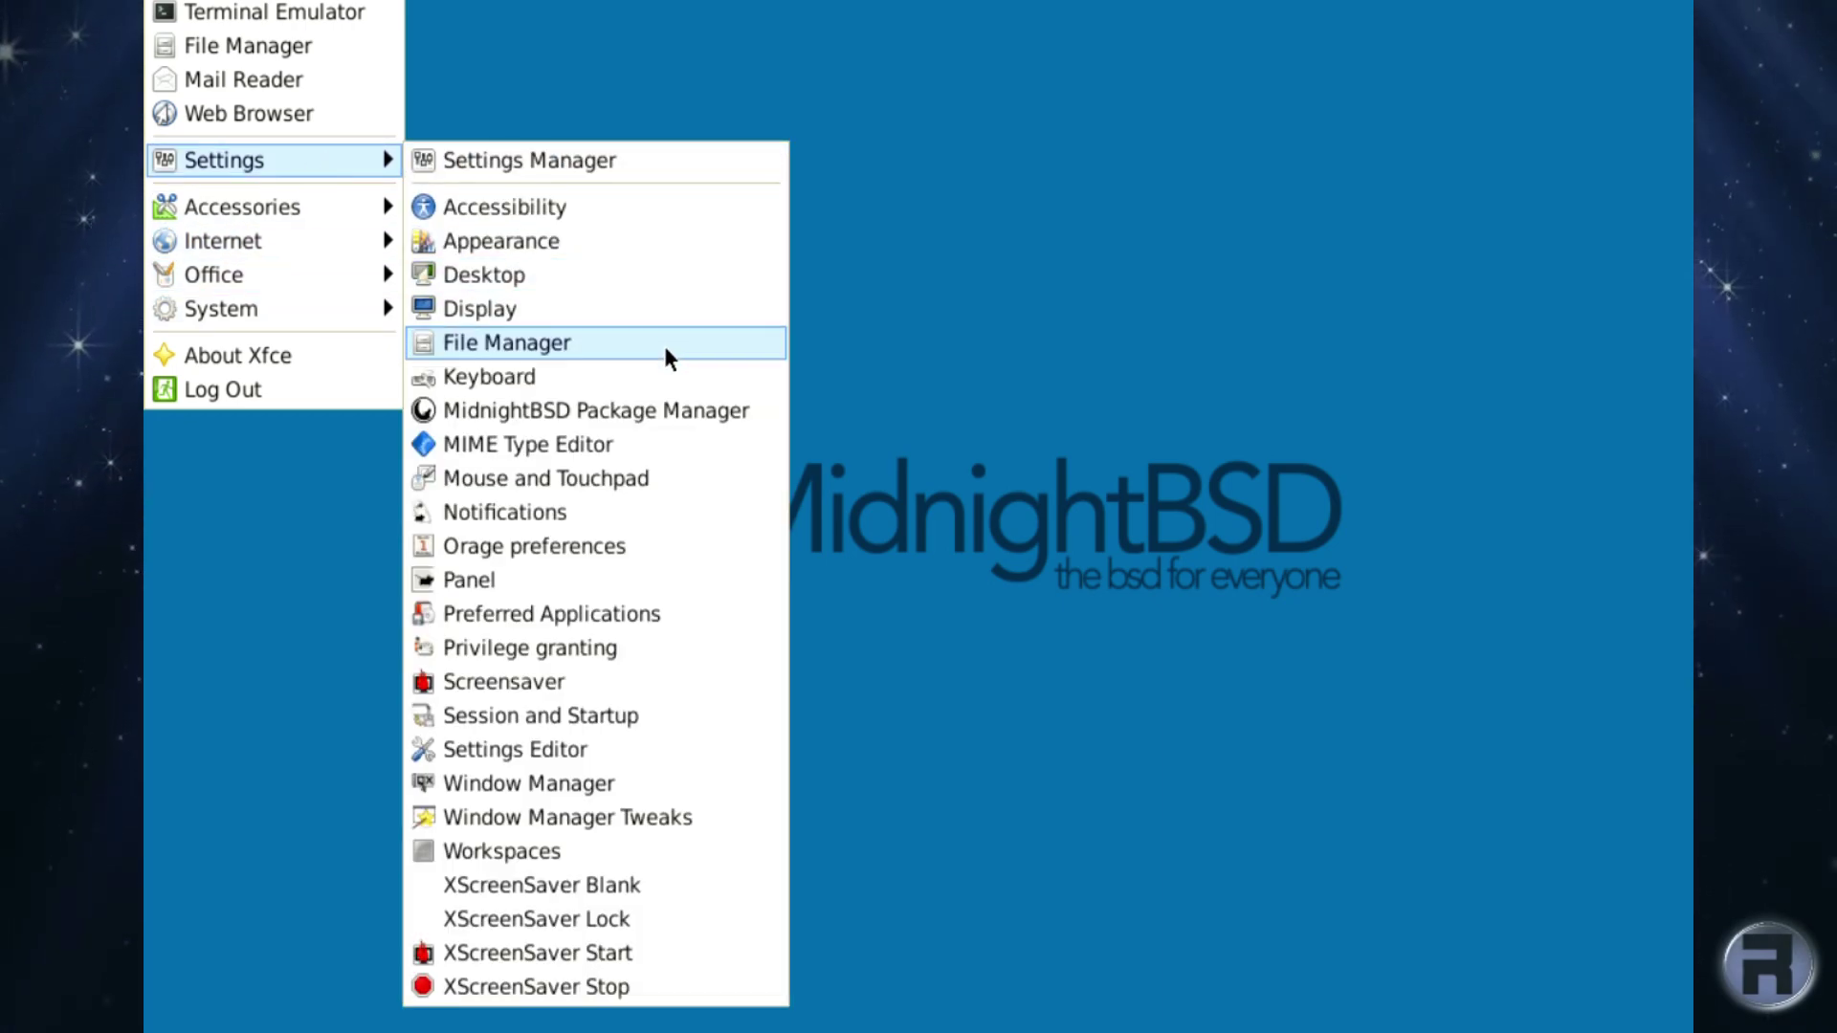
pyautogui.click(658, 409)
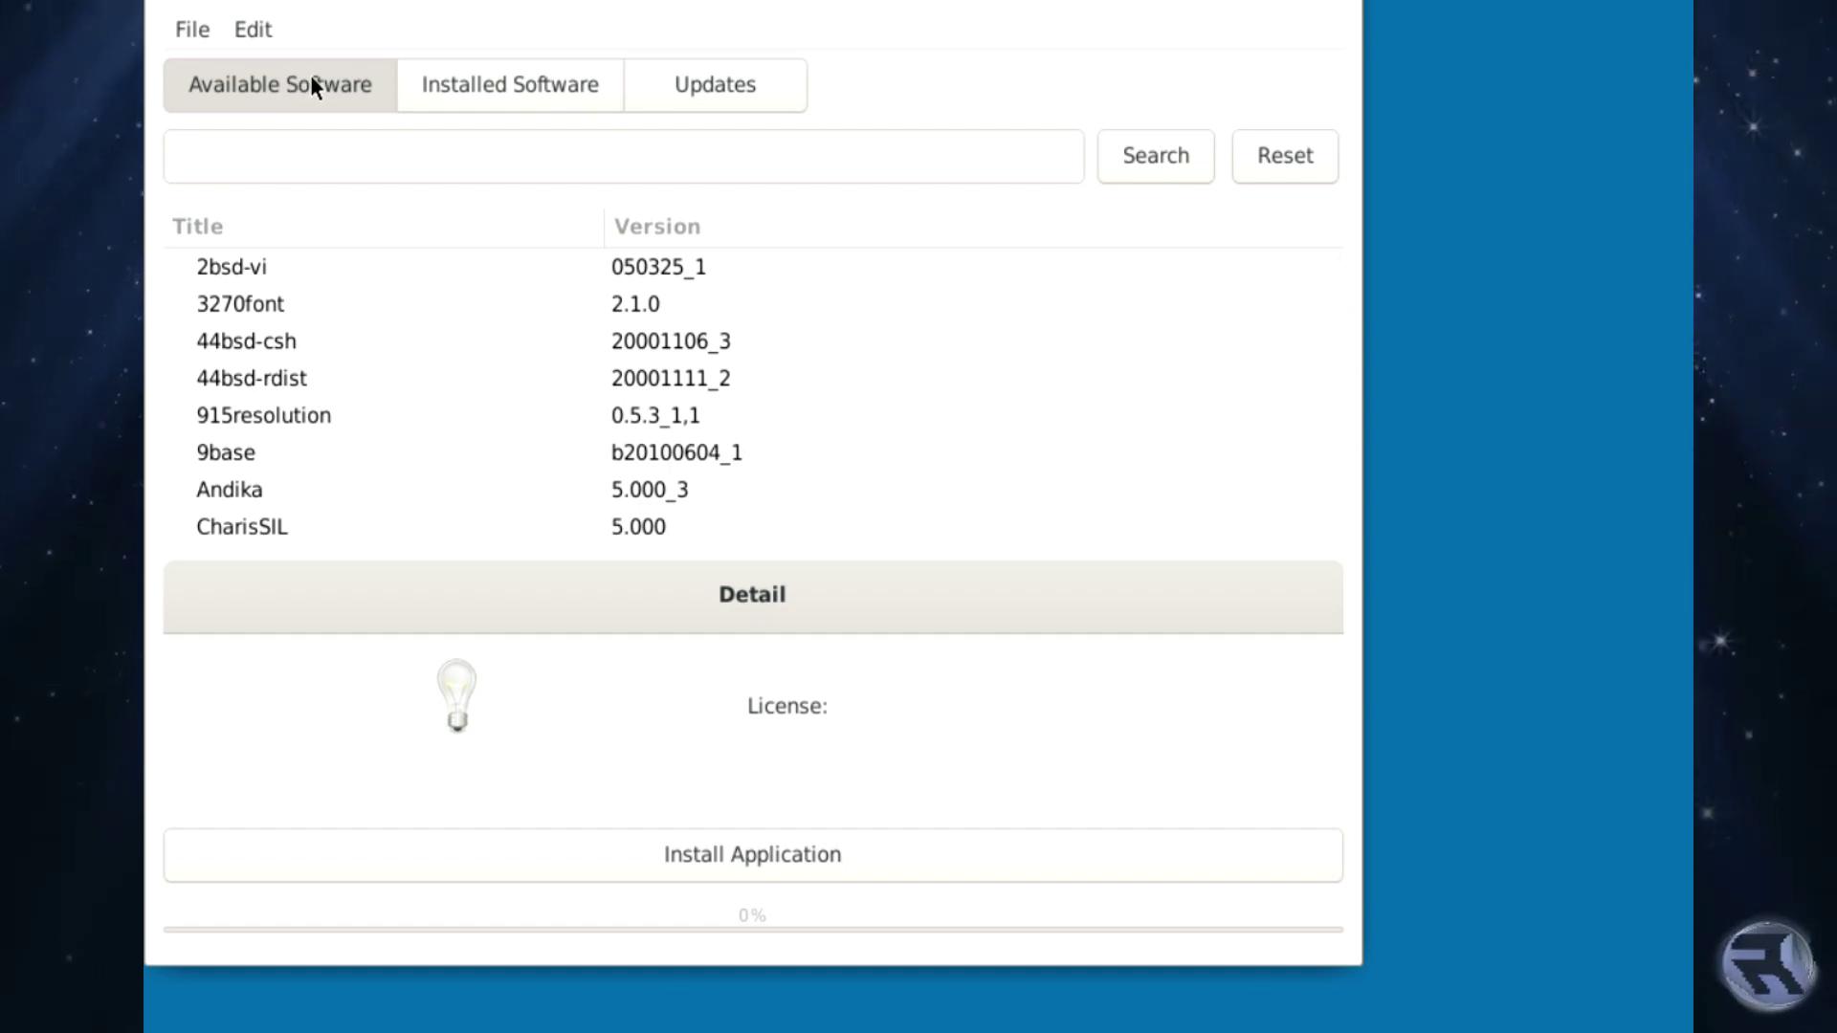
pyautogui.click(193, 37)
pyautogui.moveTo(253, 28)
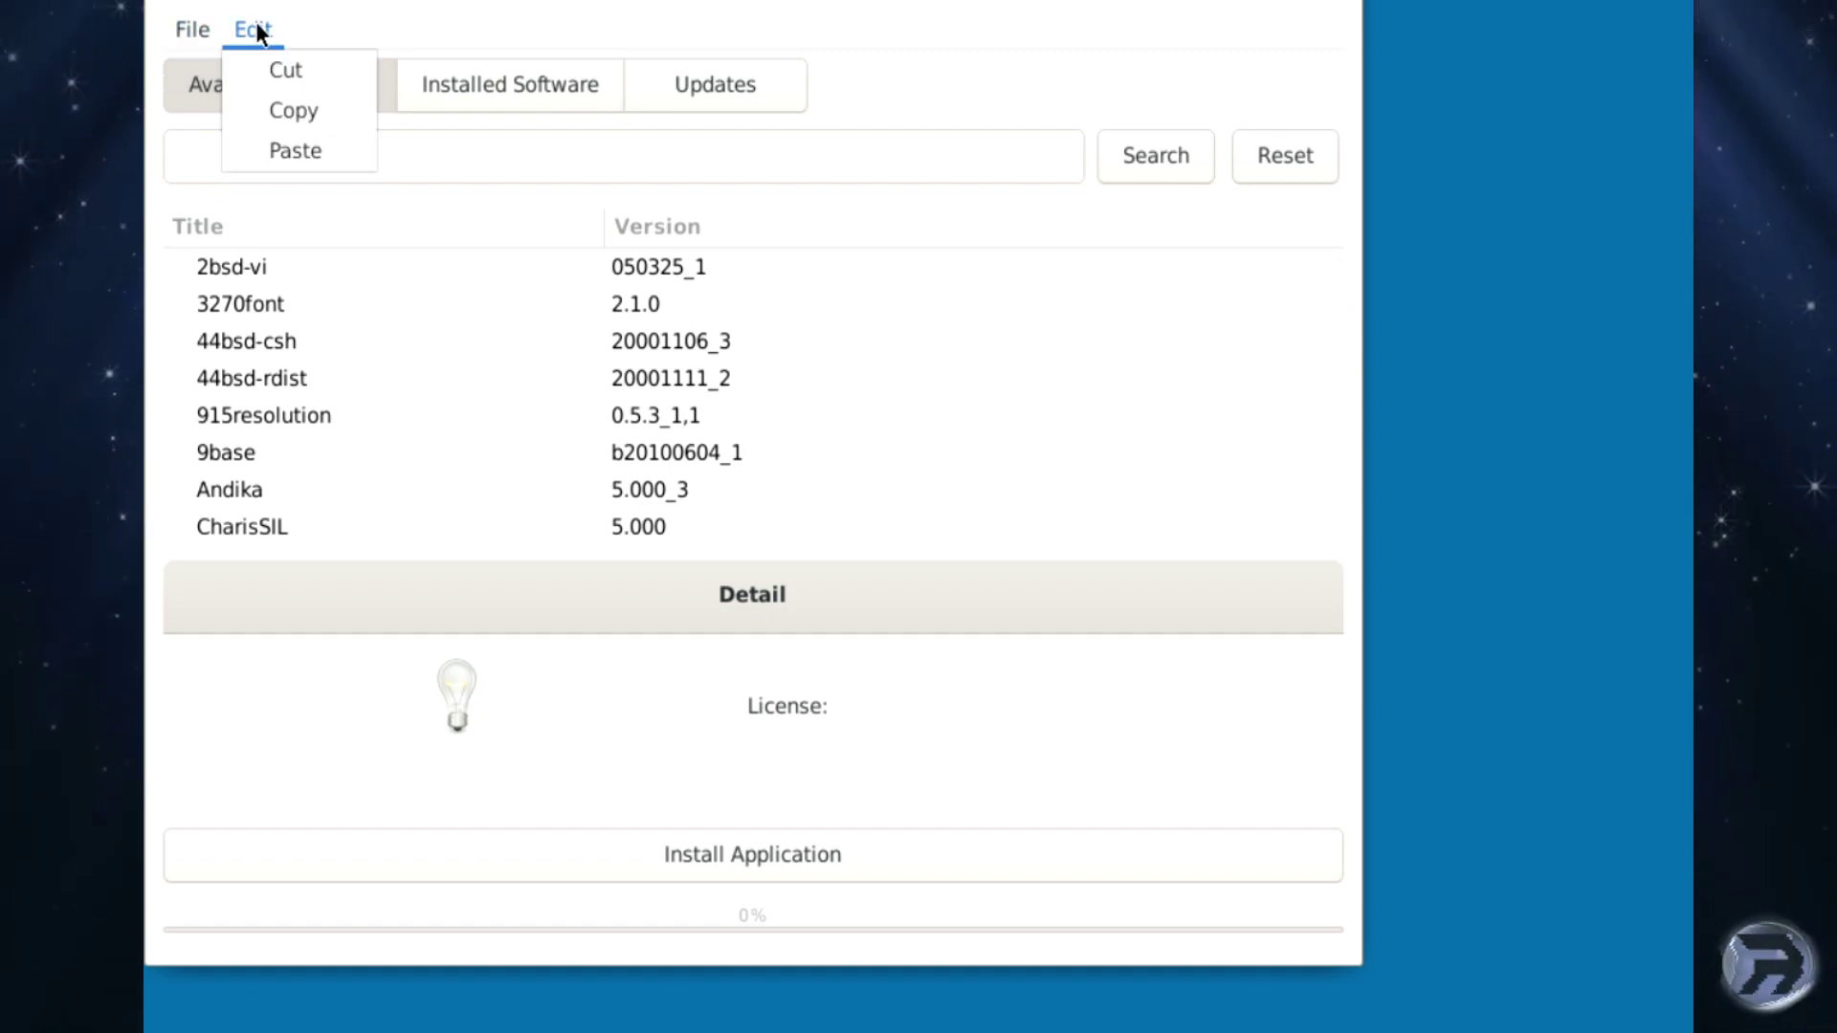
pyautogui.click(441, 29)
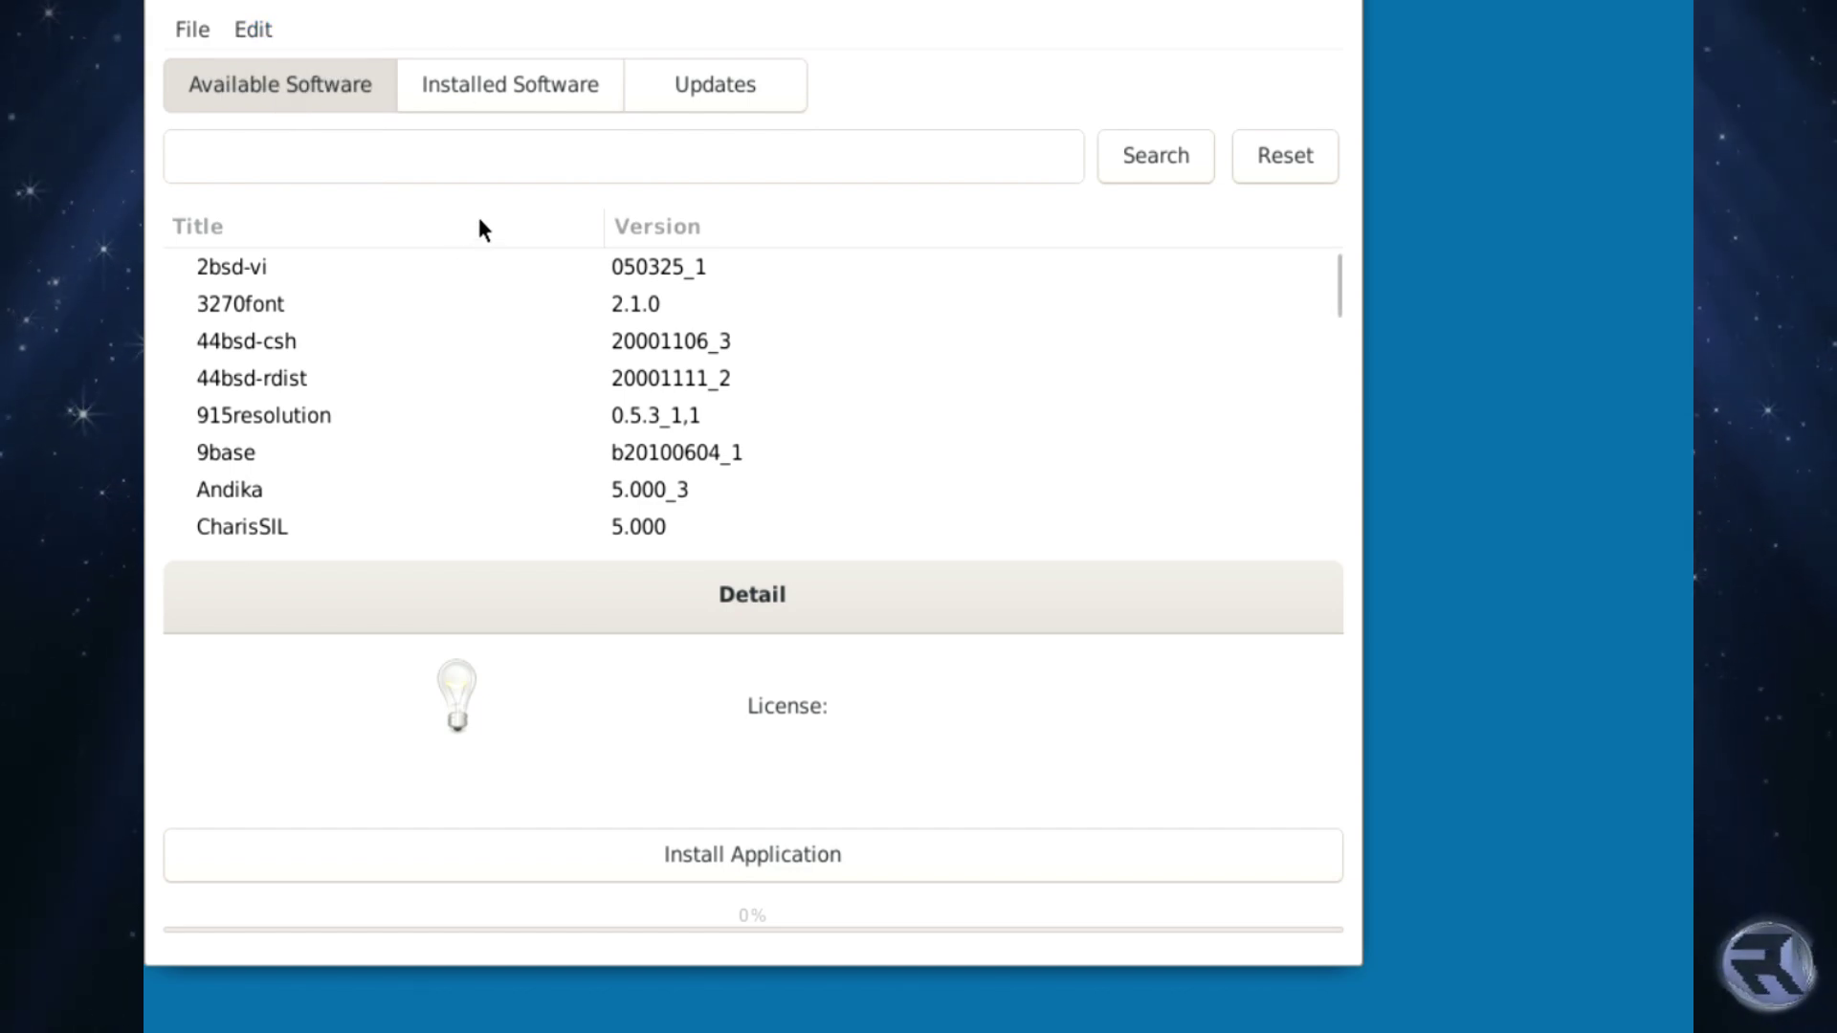
pyautogui.scroll(-1, 484, 328)
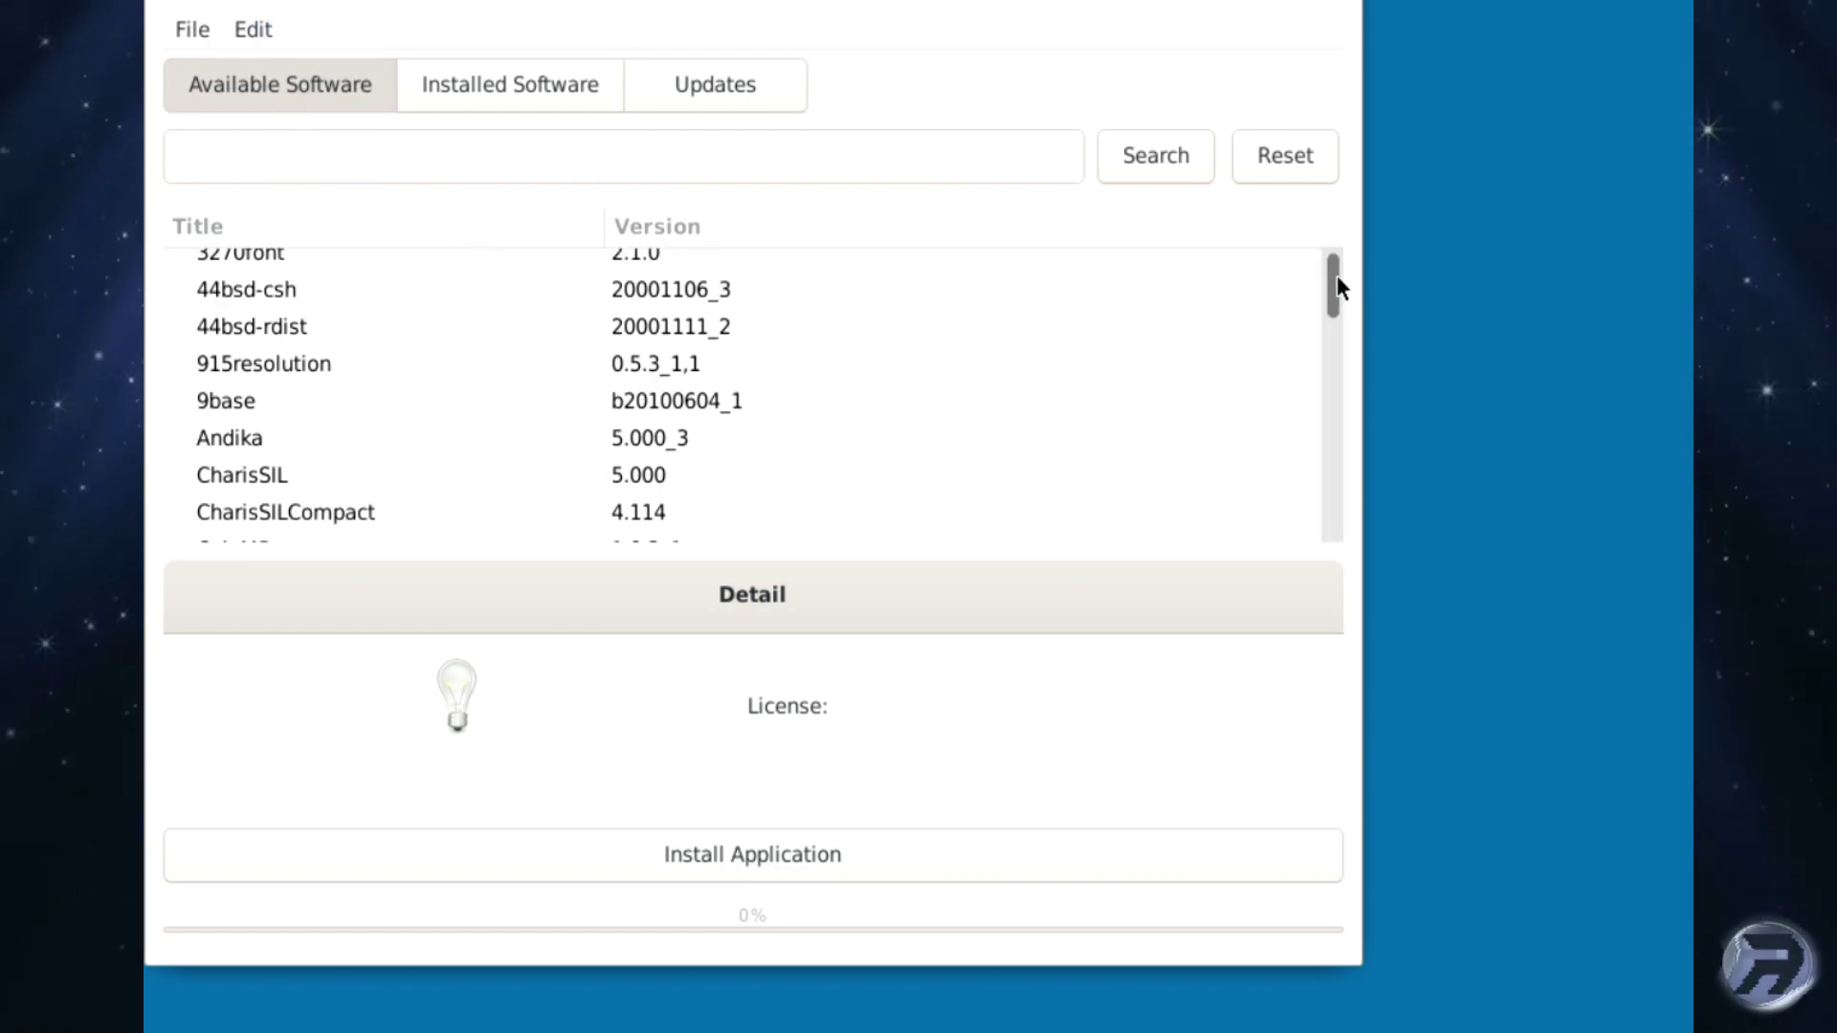
pyautogui.moveTo(1337, 279); pyautogui.dragTo(1355, 192)
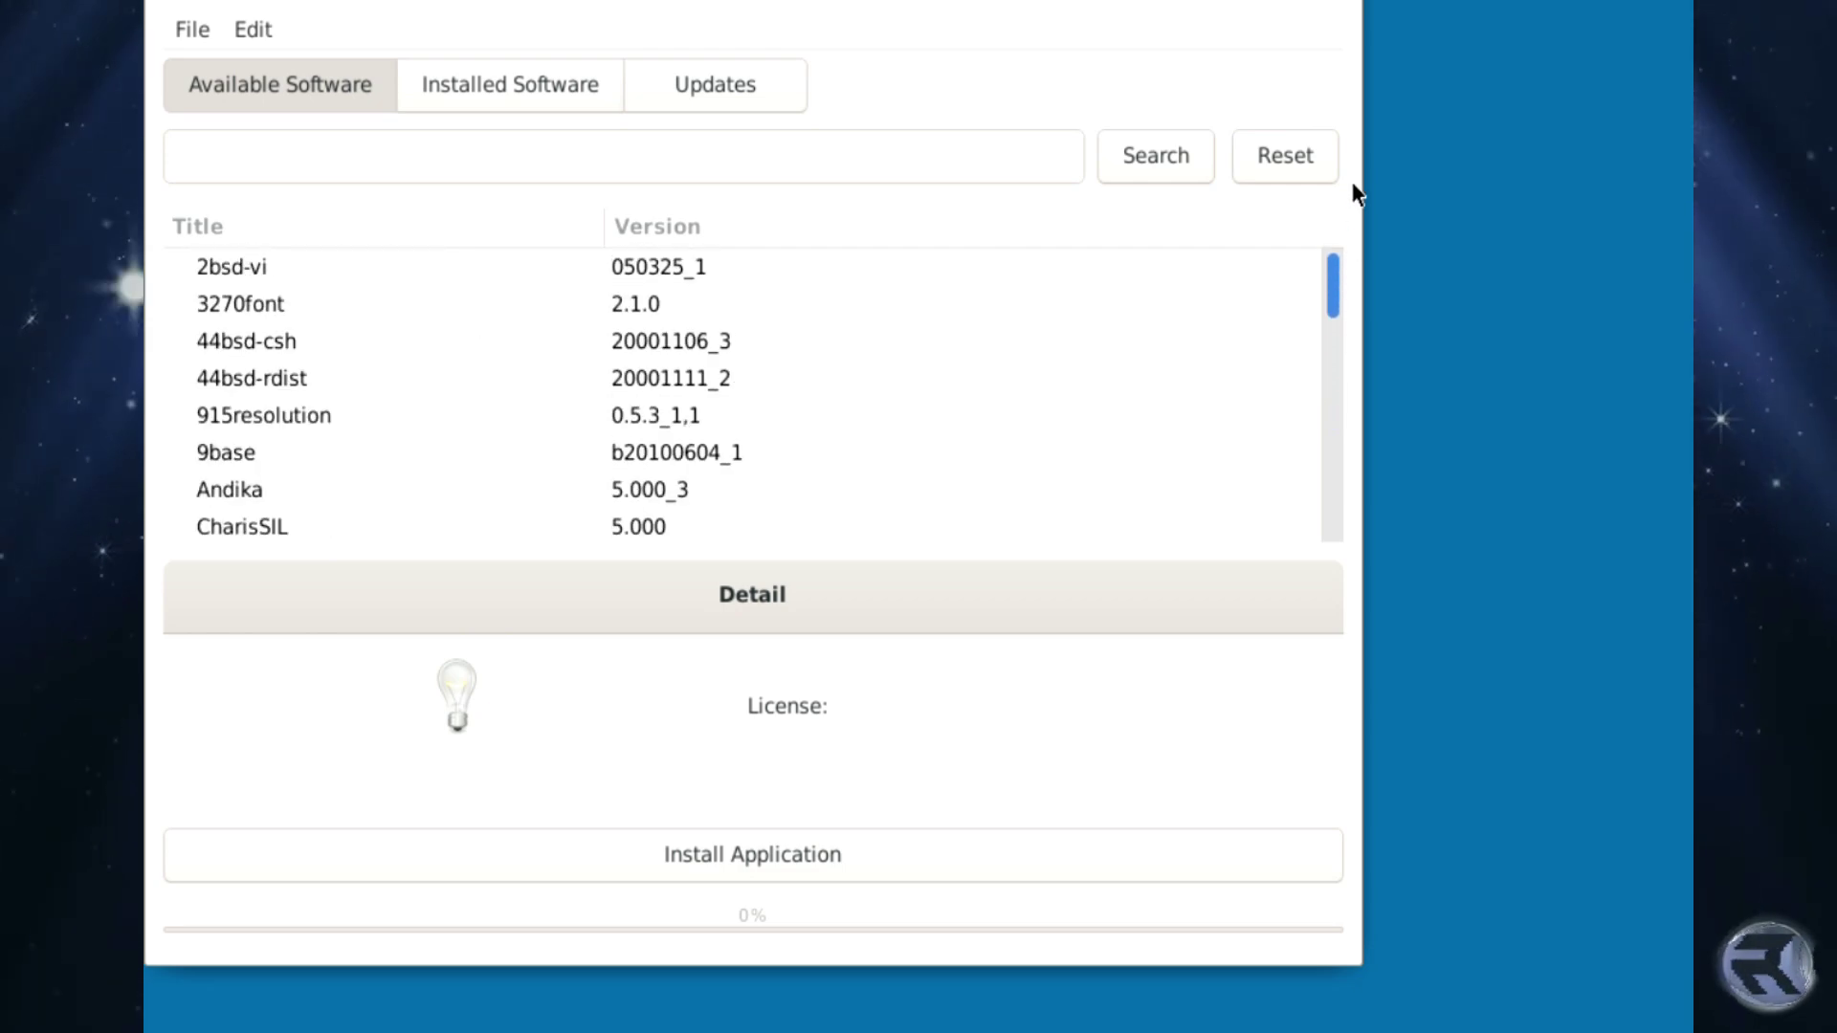
# Search for firefox, select the firefox 80_5 package and install it.
pyautogui.click(263, 136)
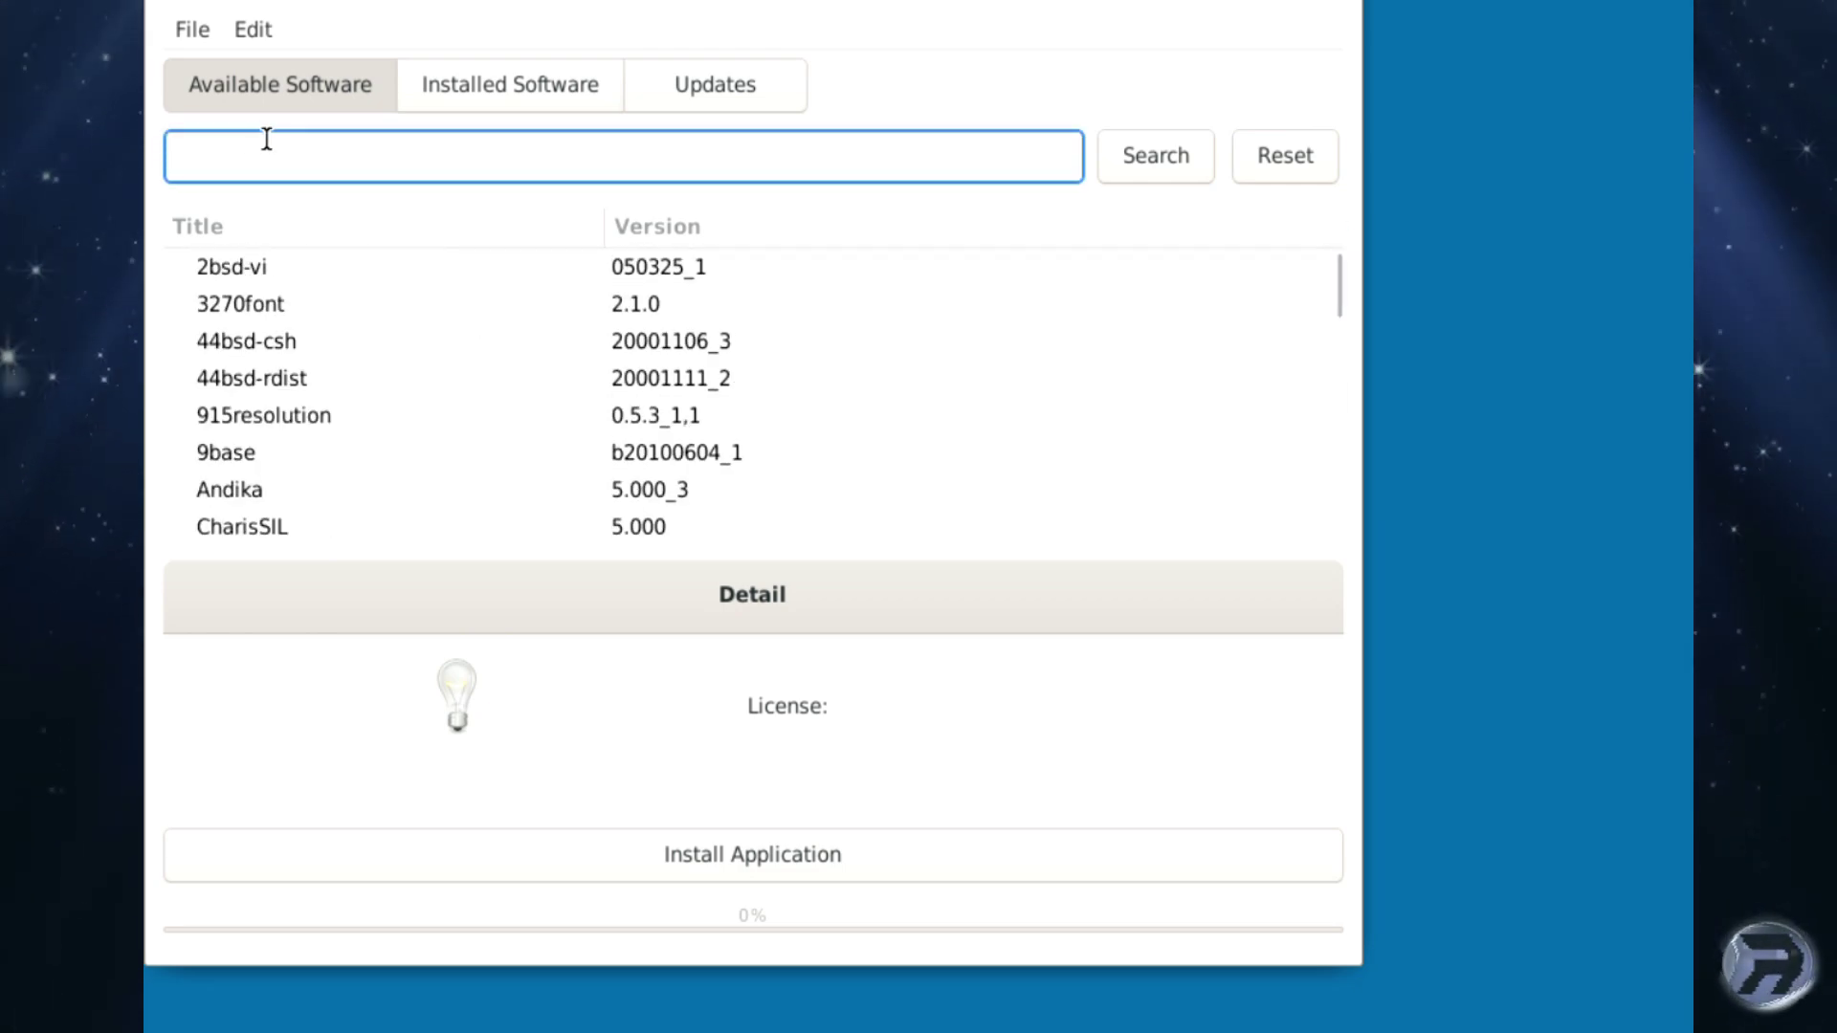
pyautogui.write('firefox')
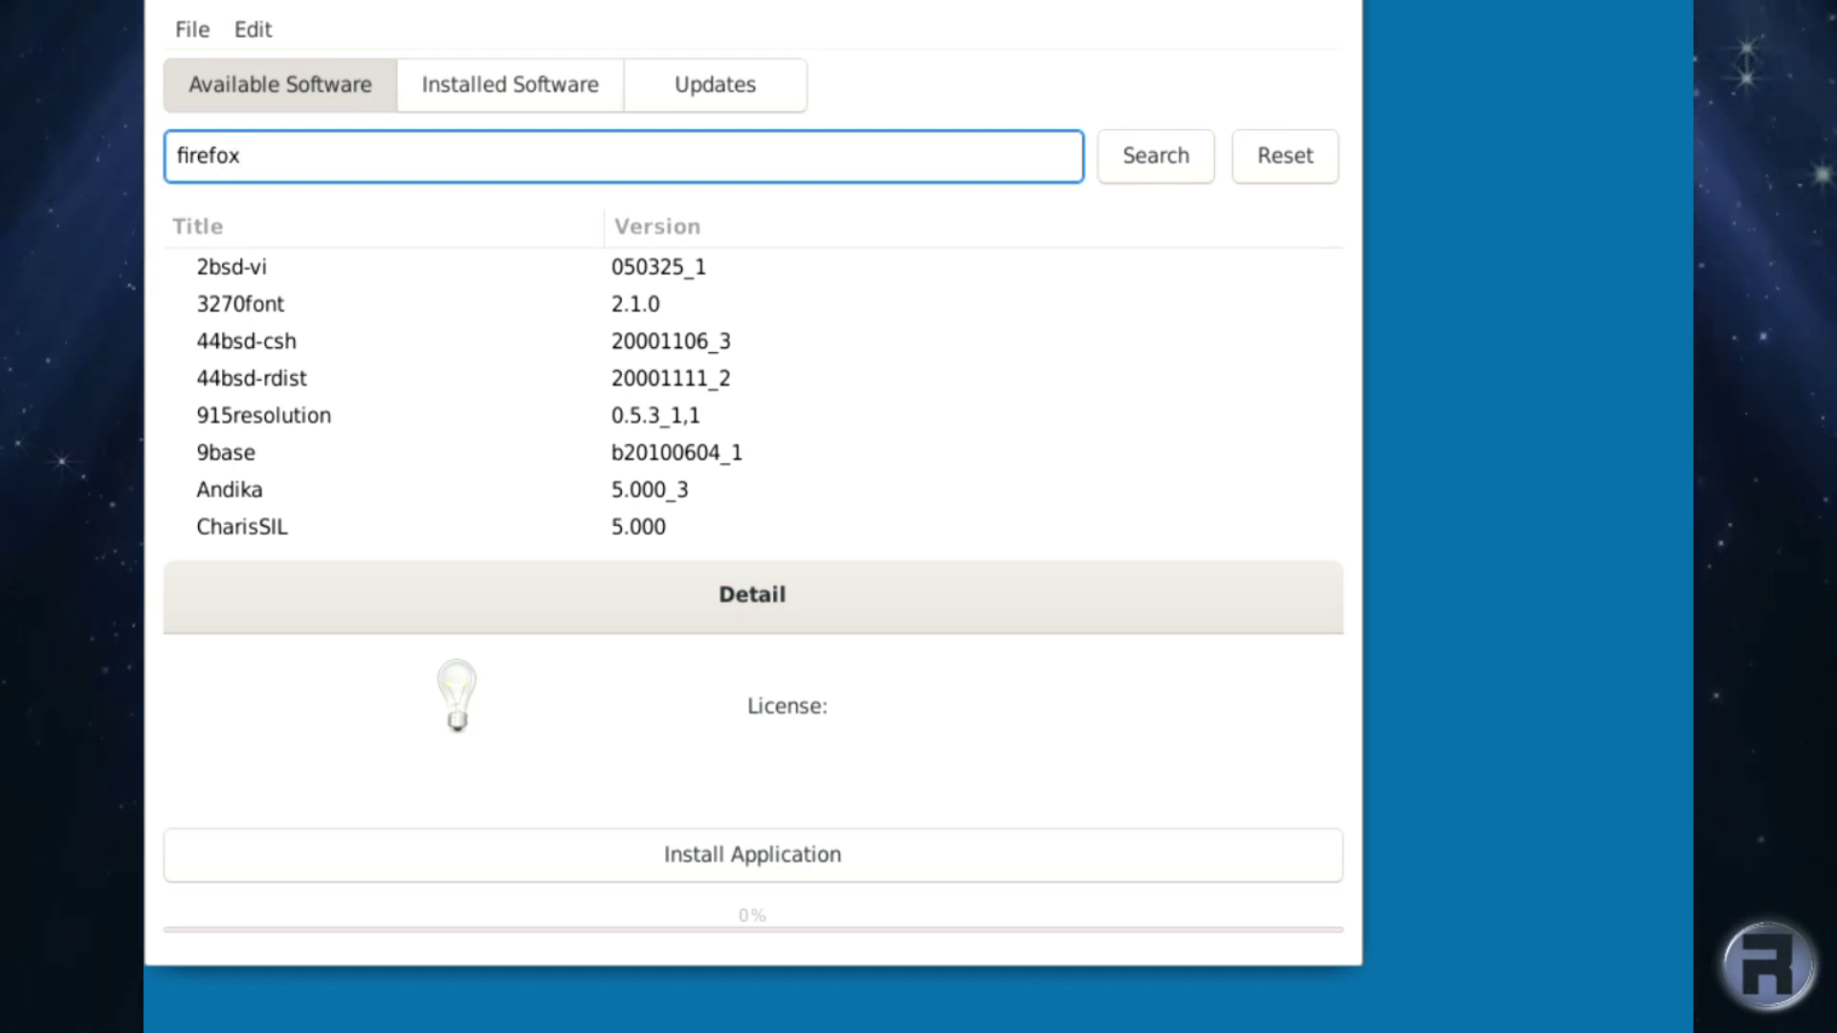
pyautogui.click(1142, 161)
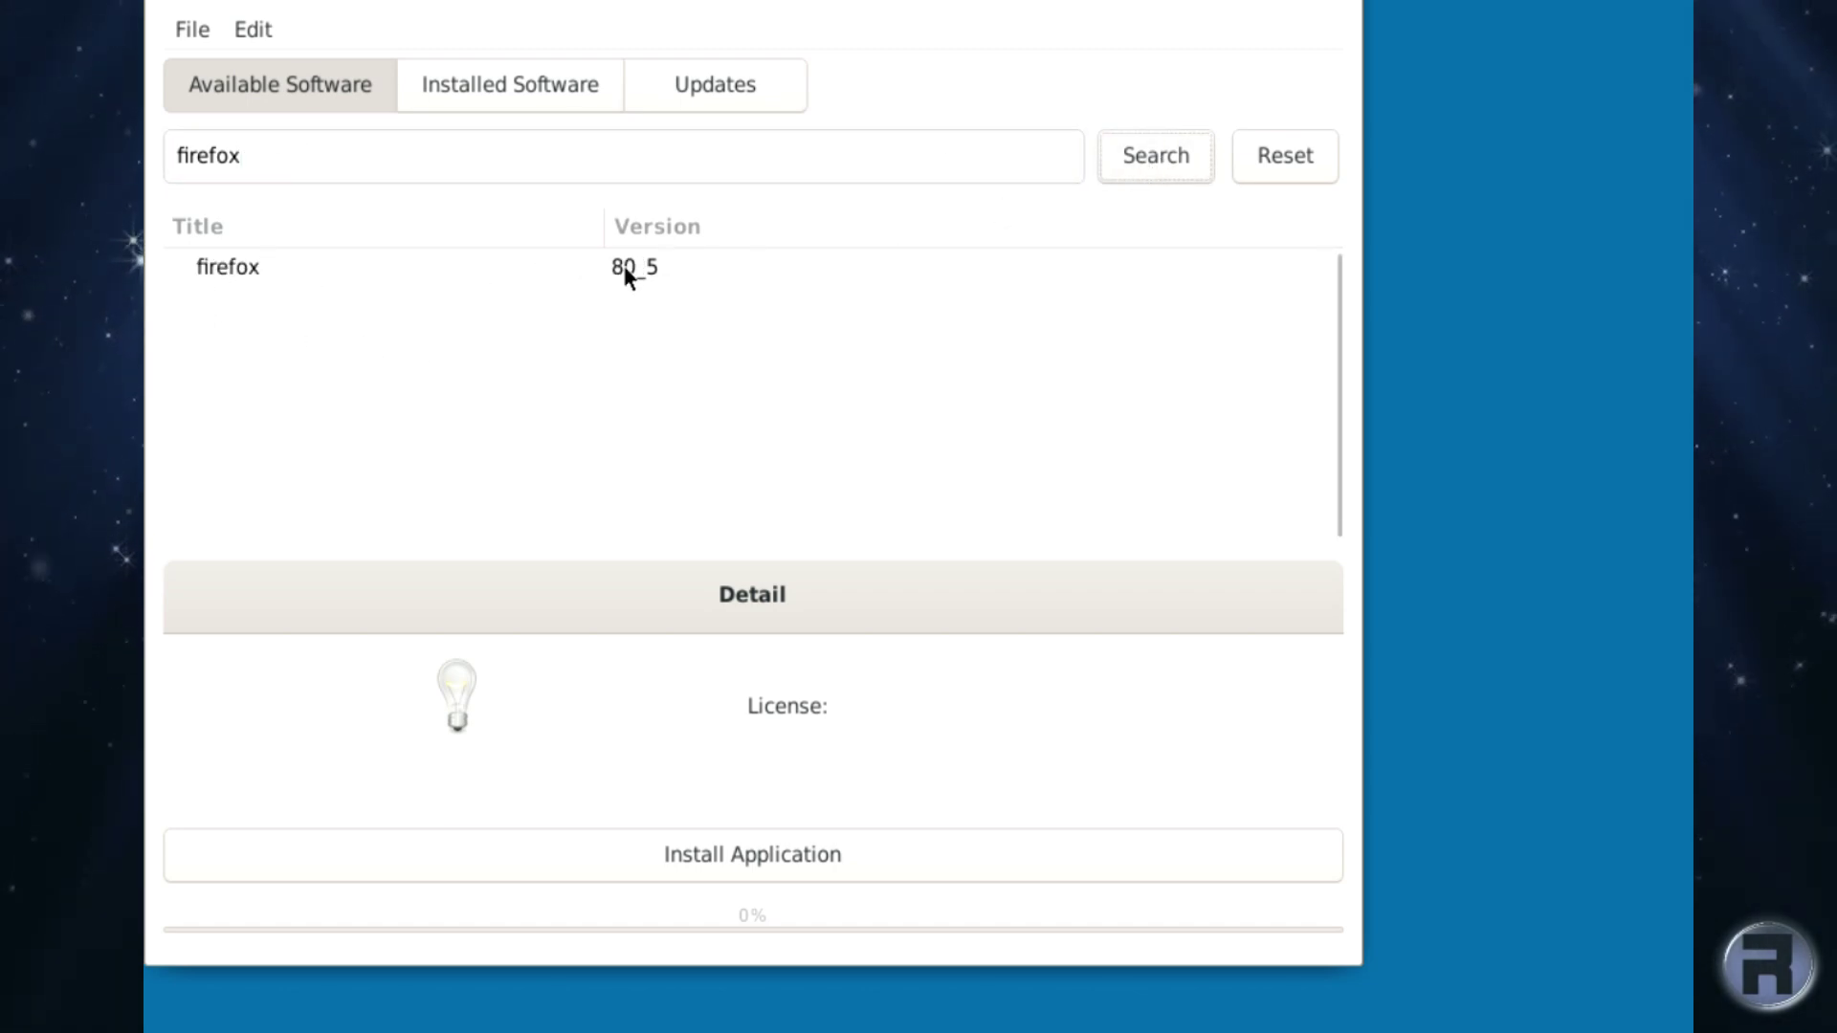
pyautogui.click(255, 267)
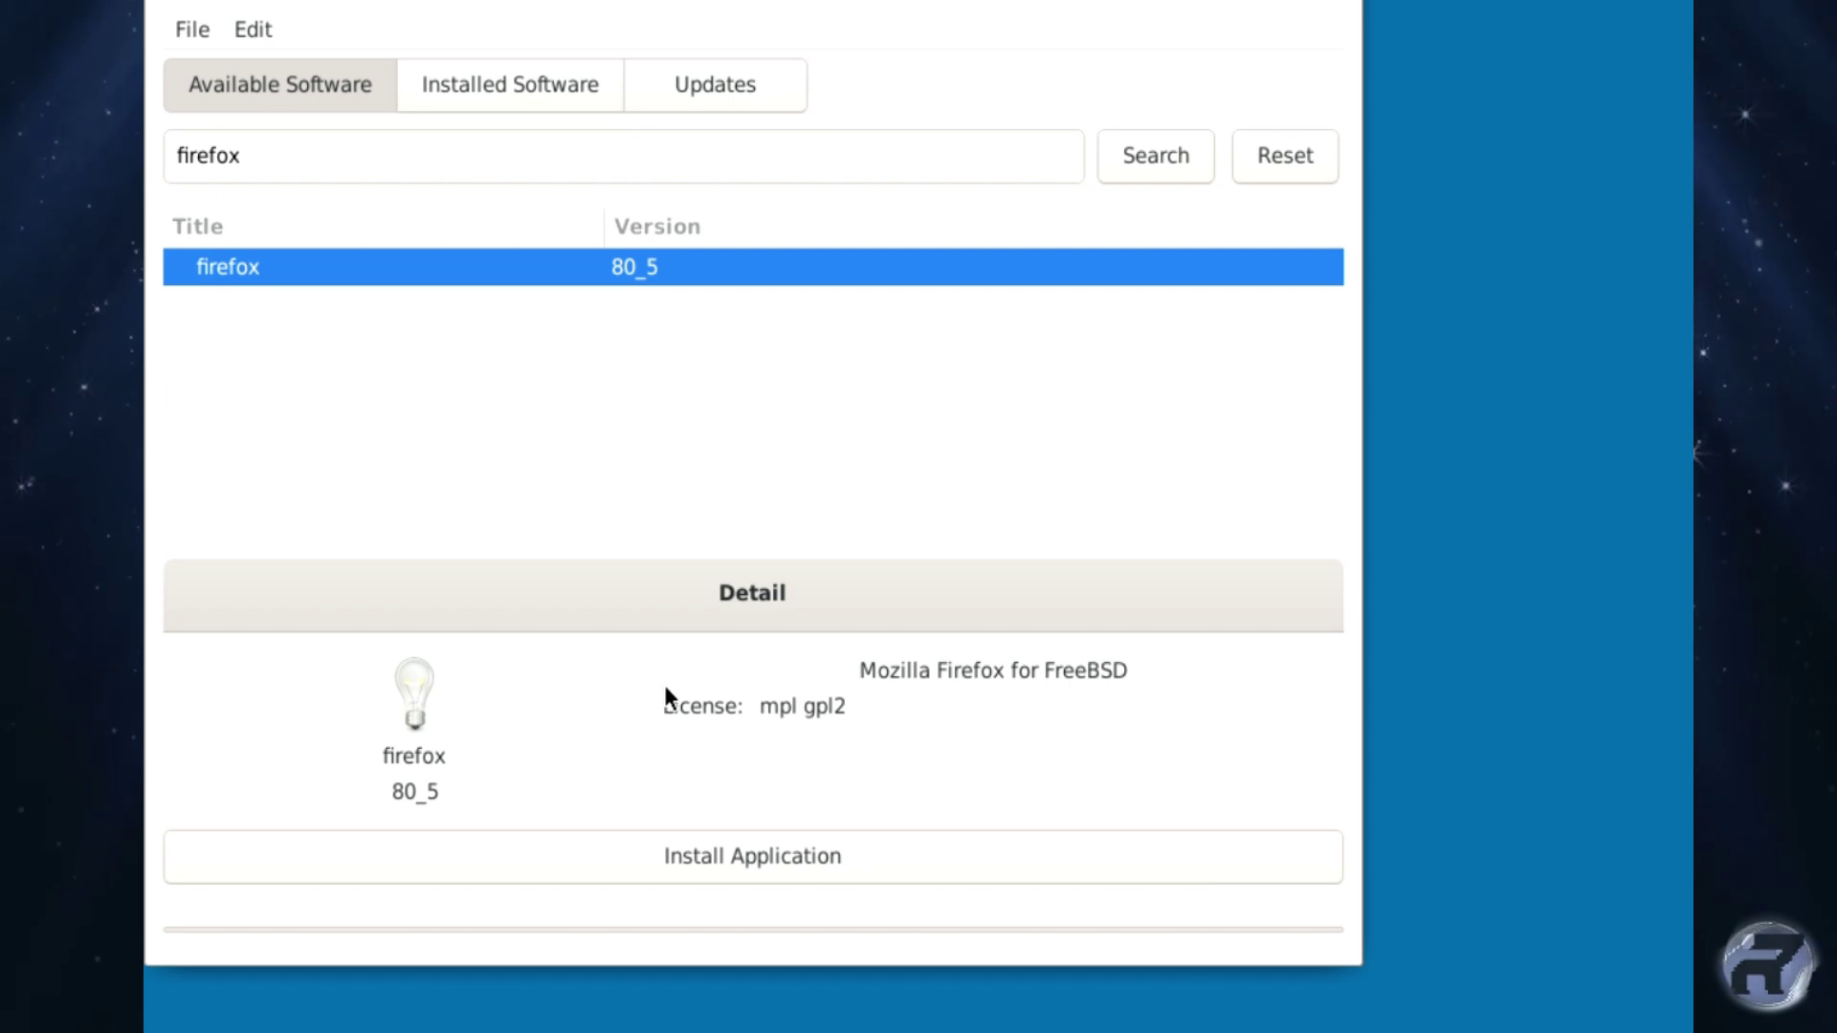
pyautogui.click(693, 853)
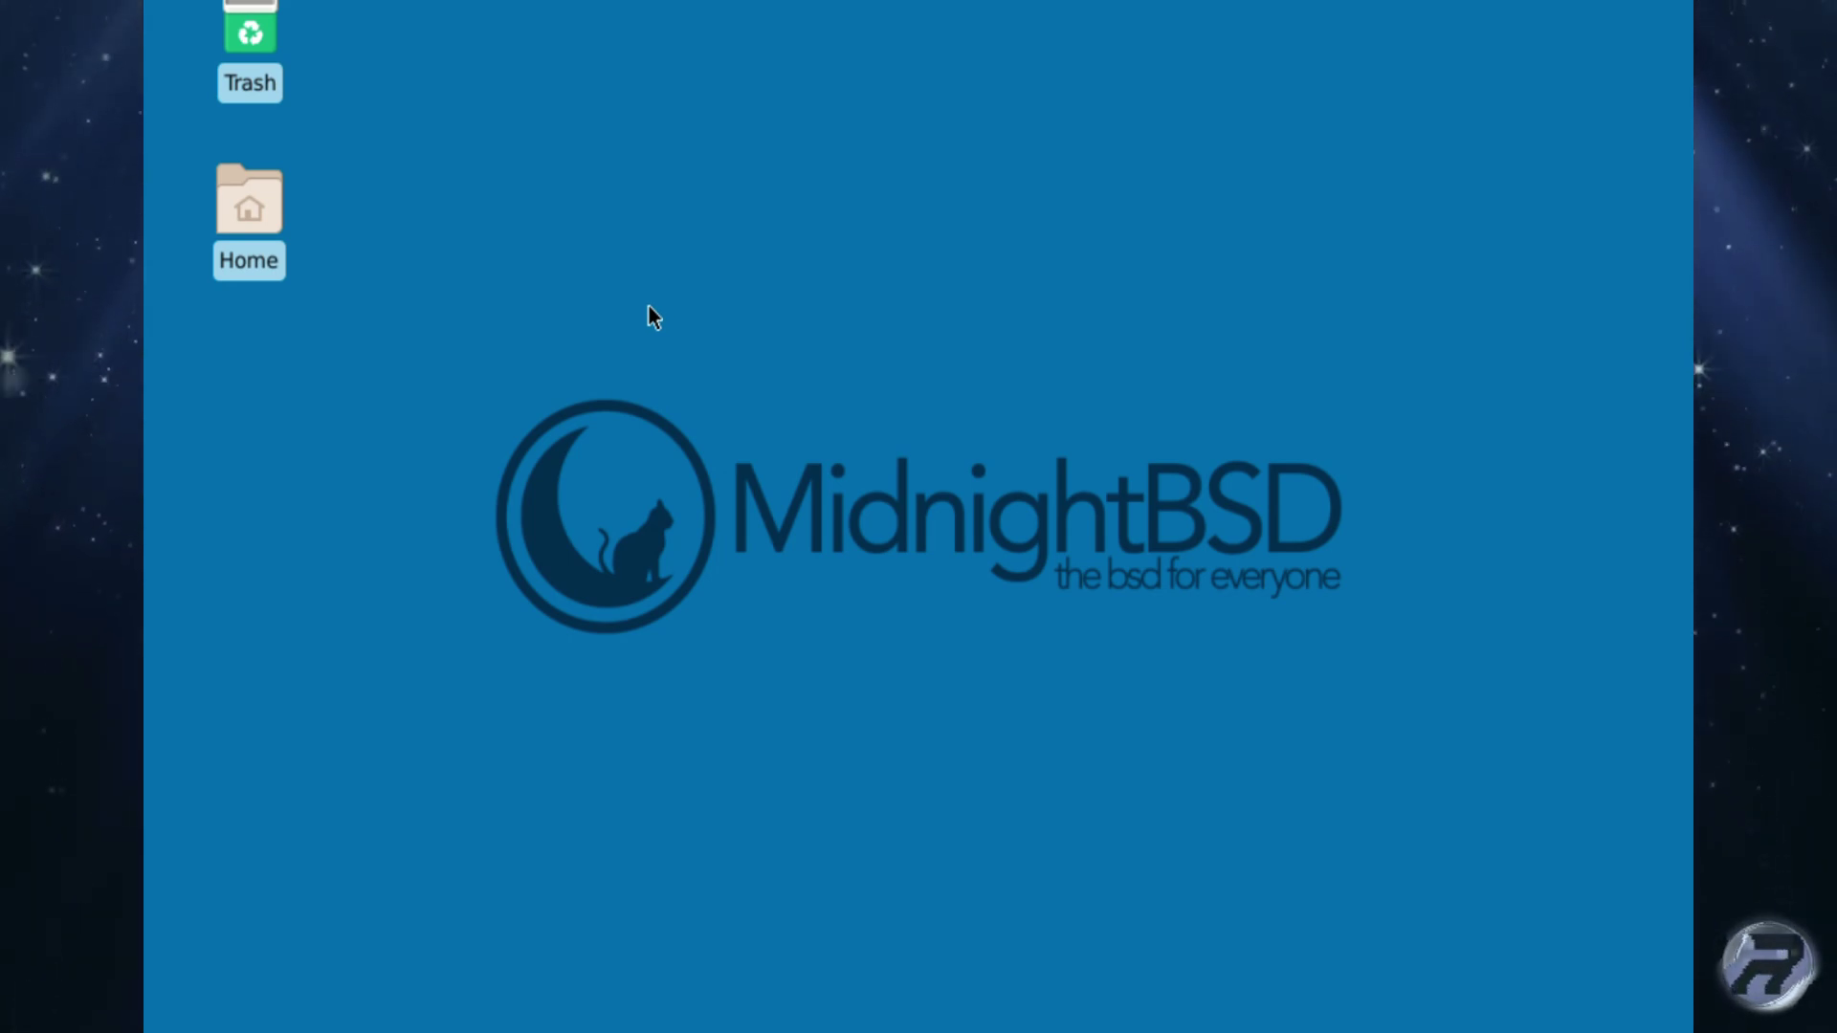
# Open a Terminal Emulator from the desktop menu and ping 8.8.8.8 to test connectivity.
pyautogui.rightClick(149, 197)
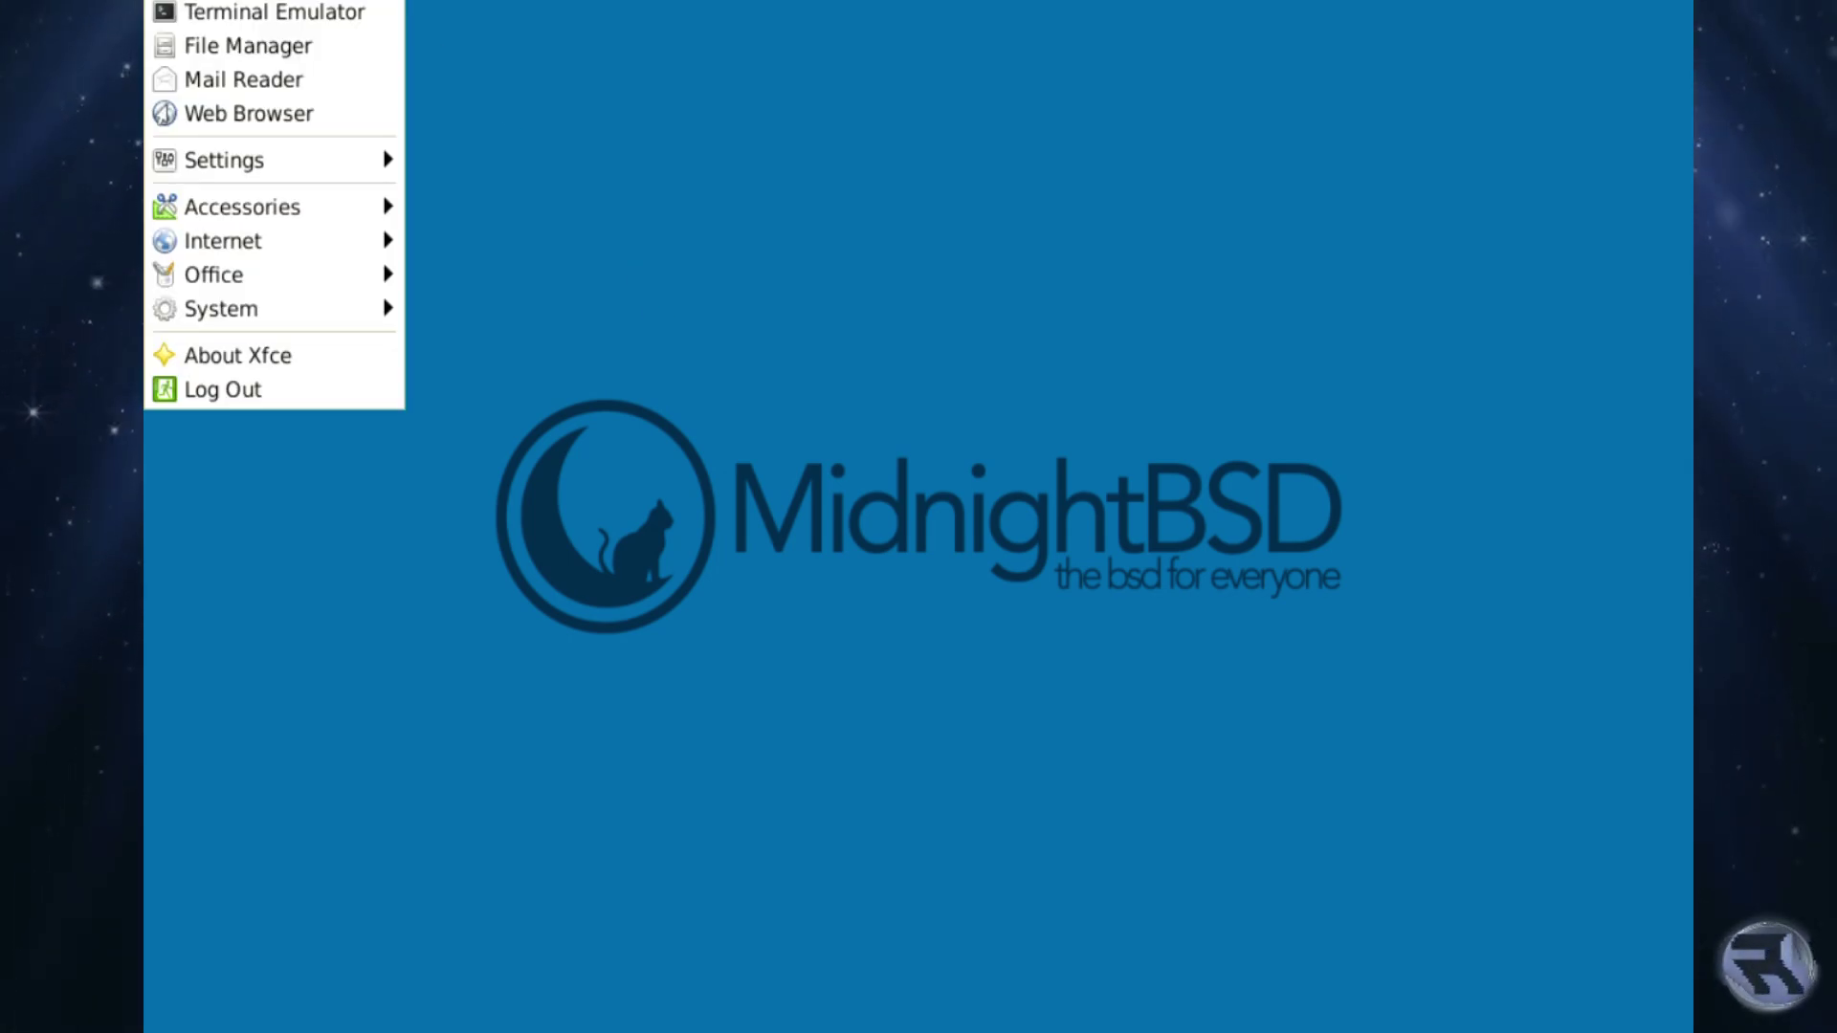
pyautogui.moveTo(233, 244)
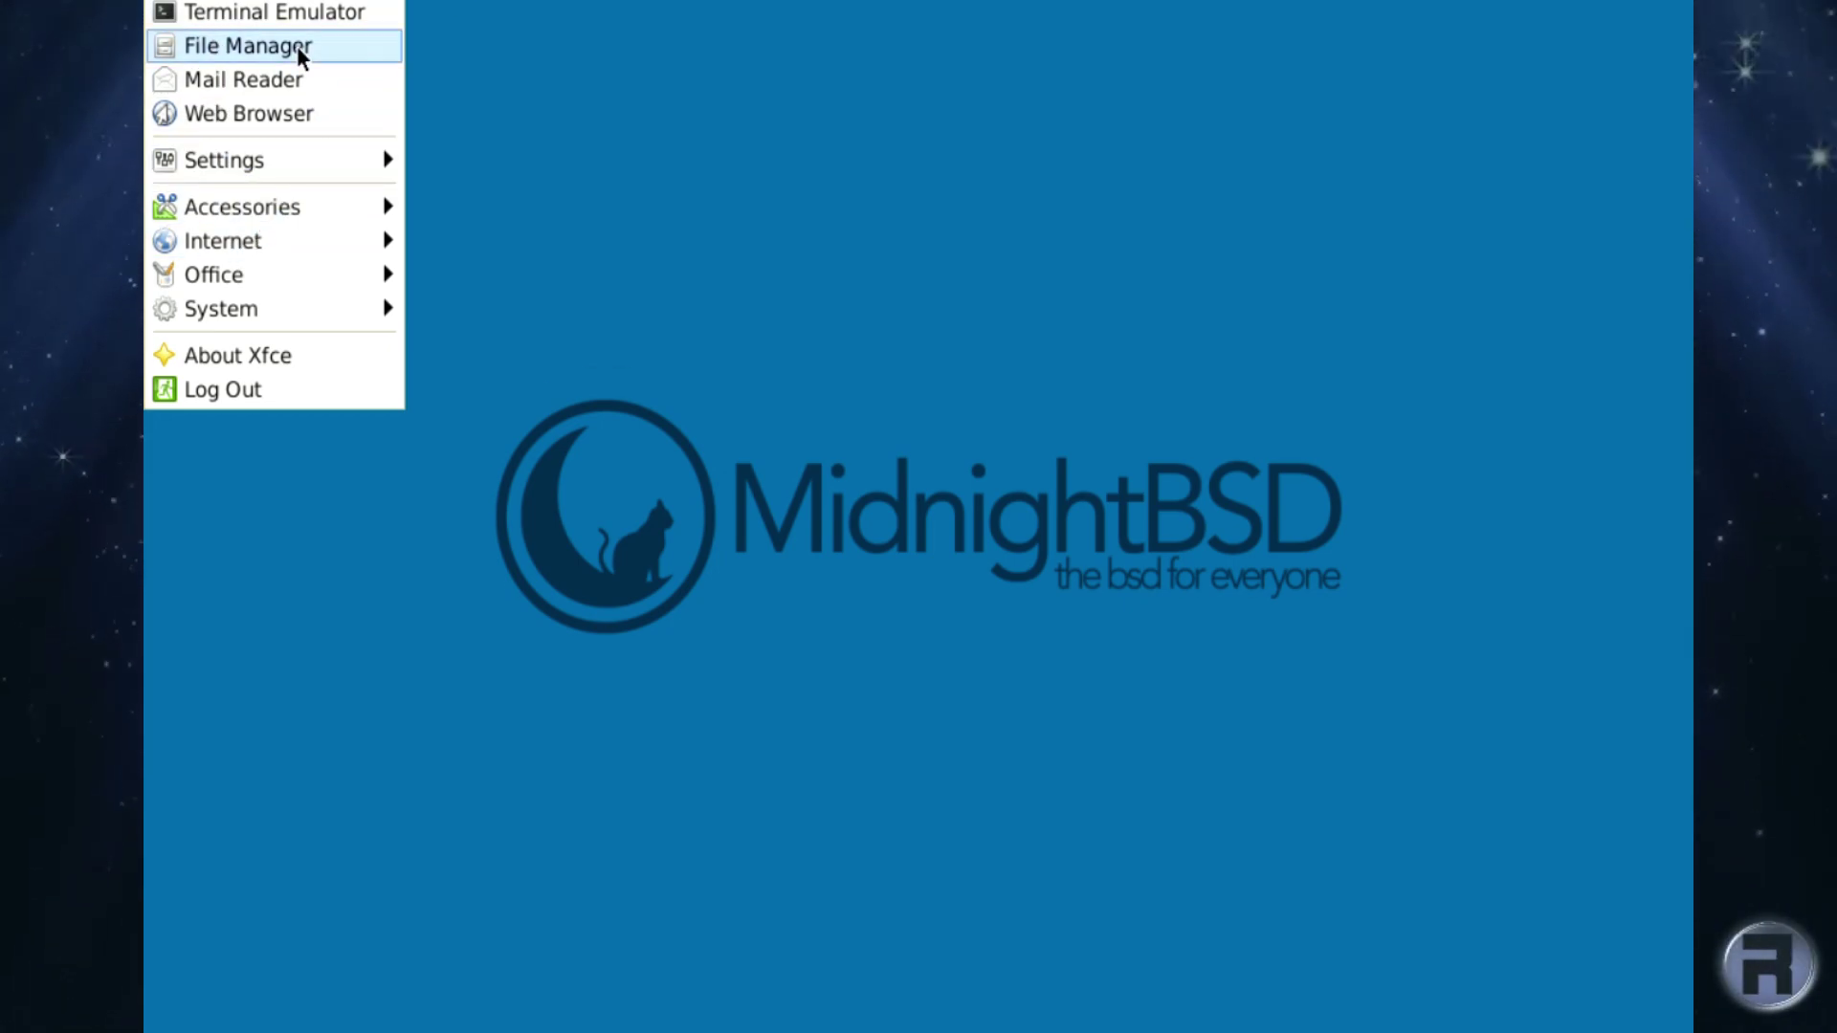
pyautogui.click(297, 15)
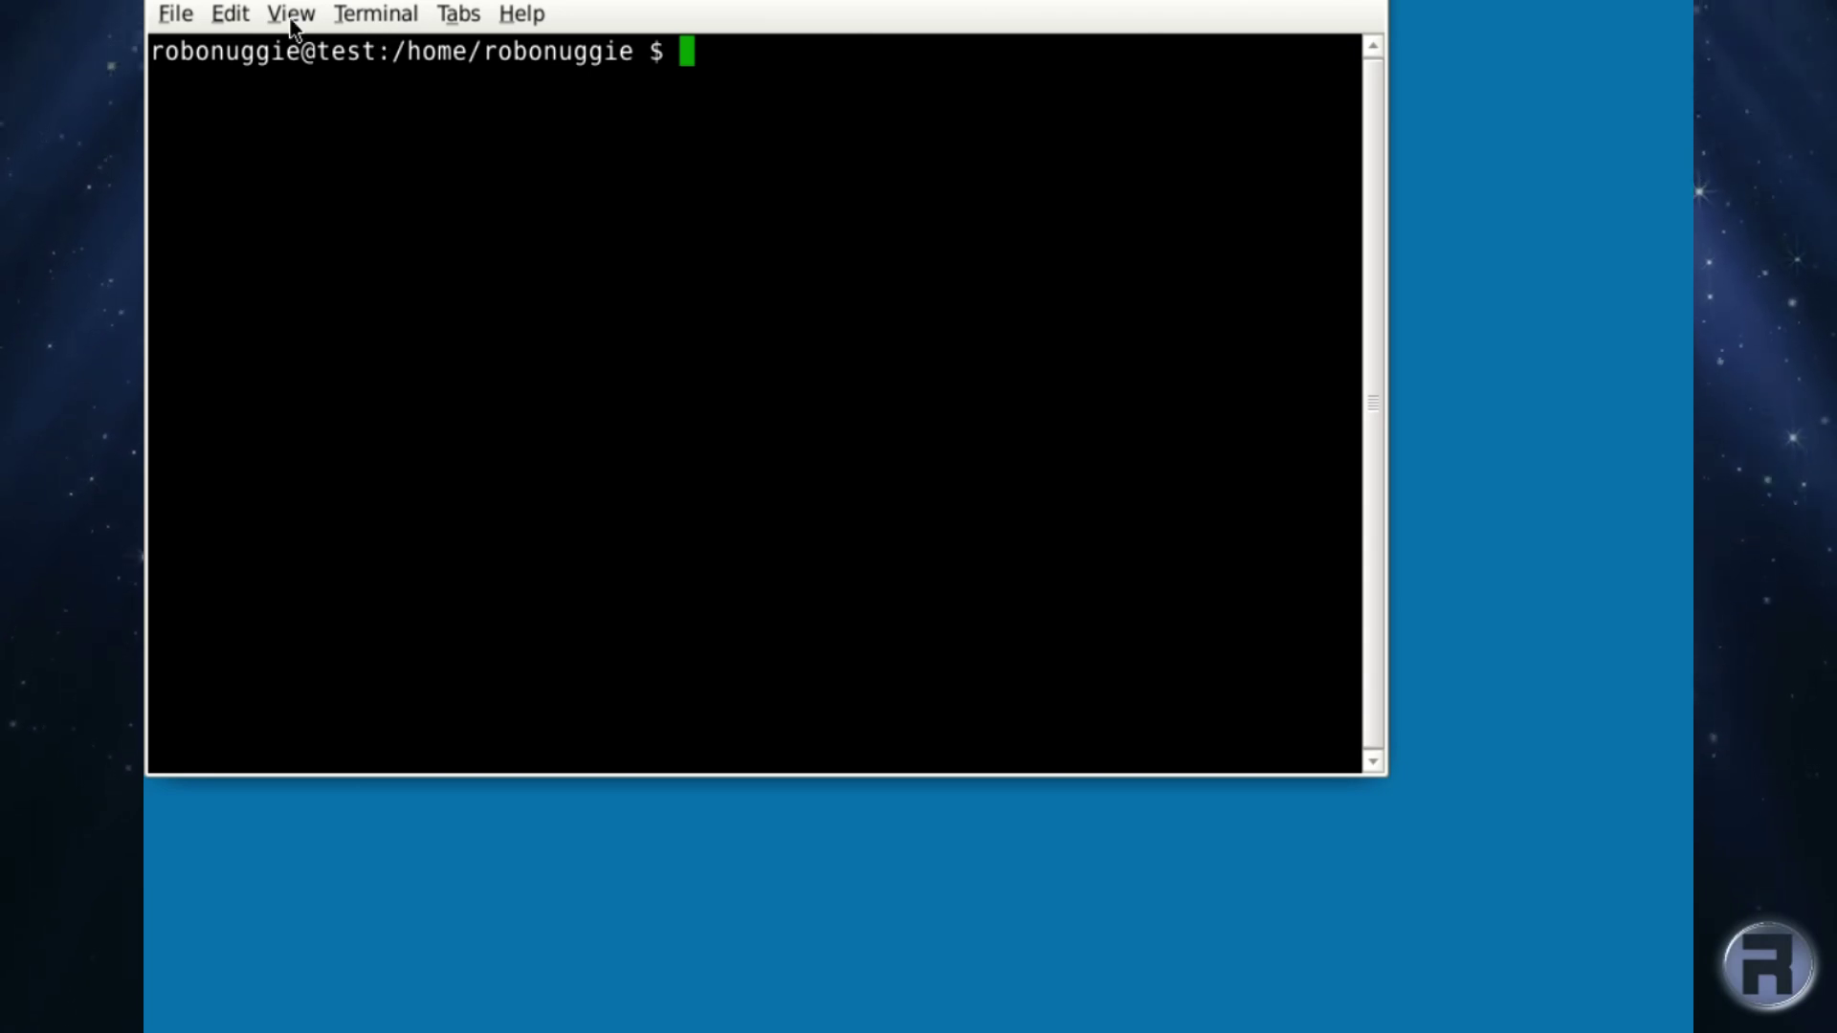
pyautogui.write('ping ')
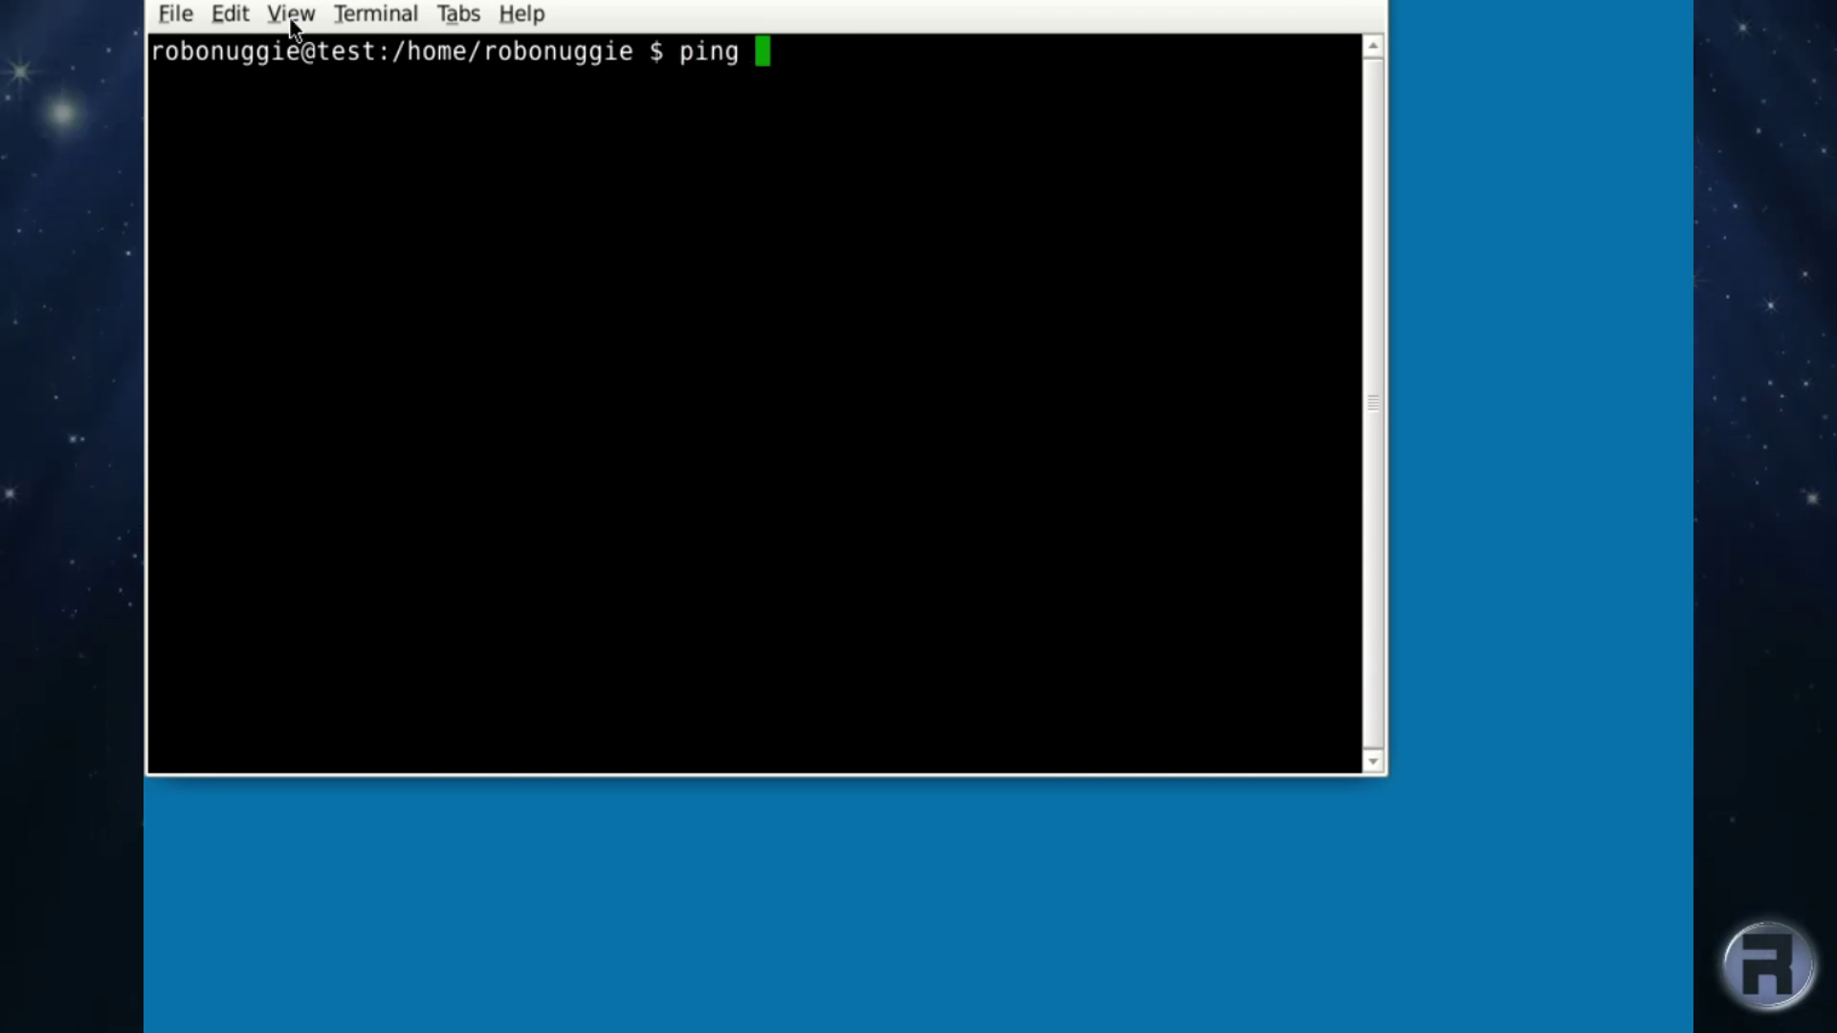
pyautogui.write('8.8.8.8')
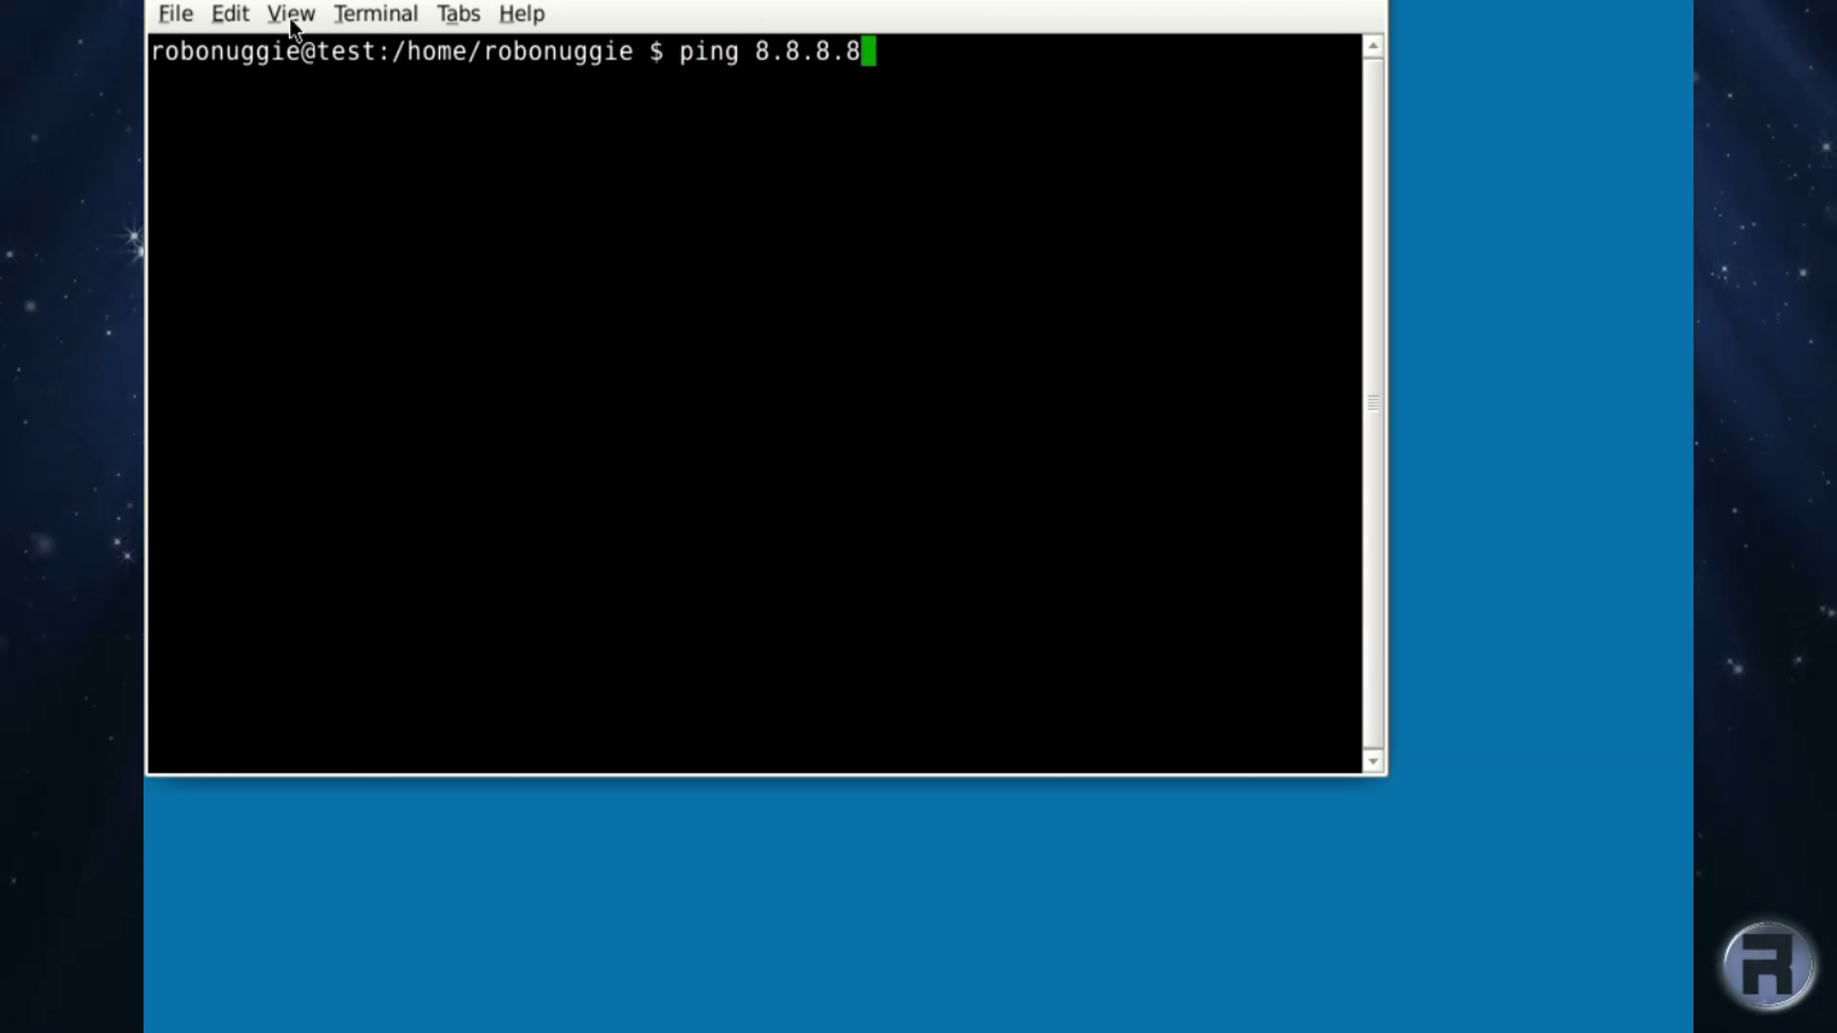
pyautogui.press('Return')
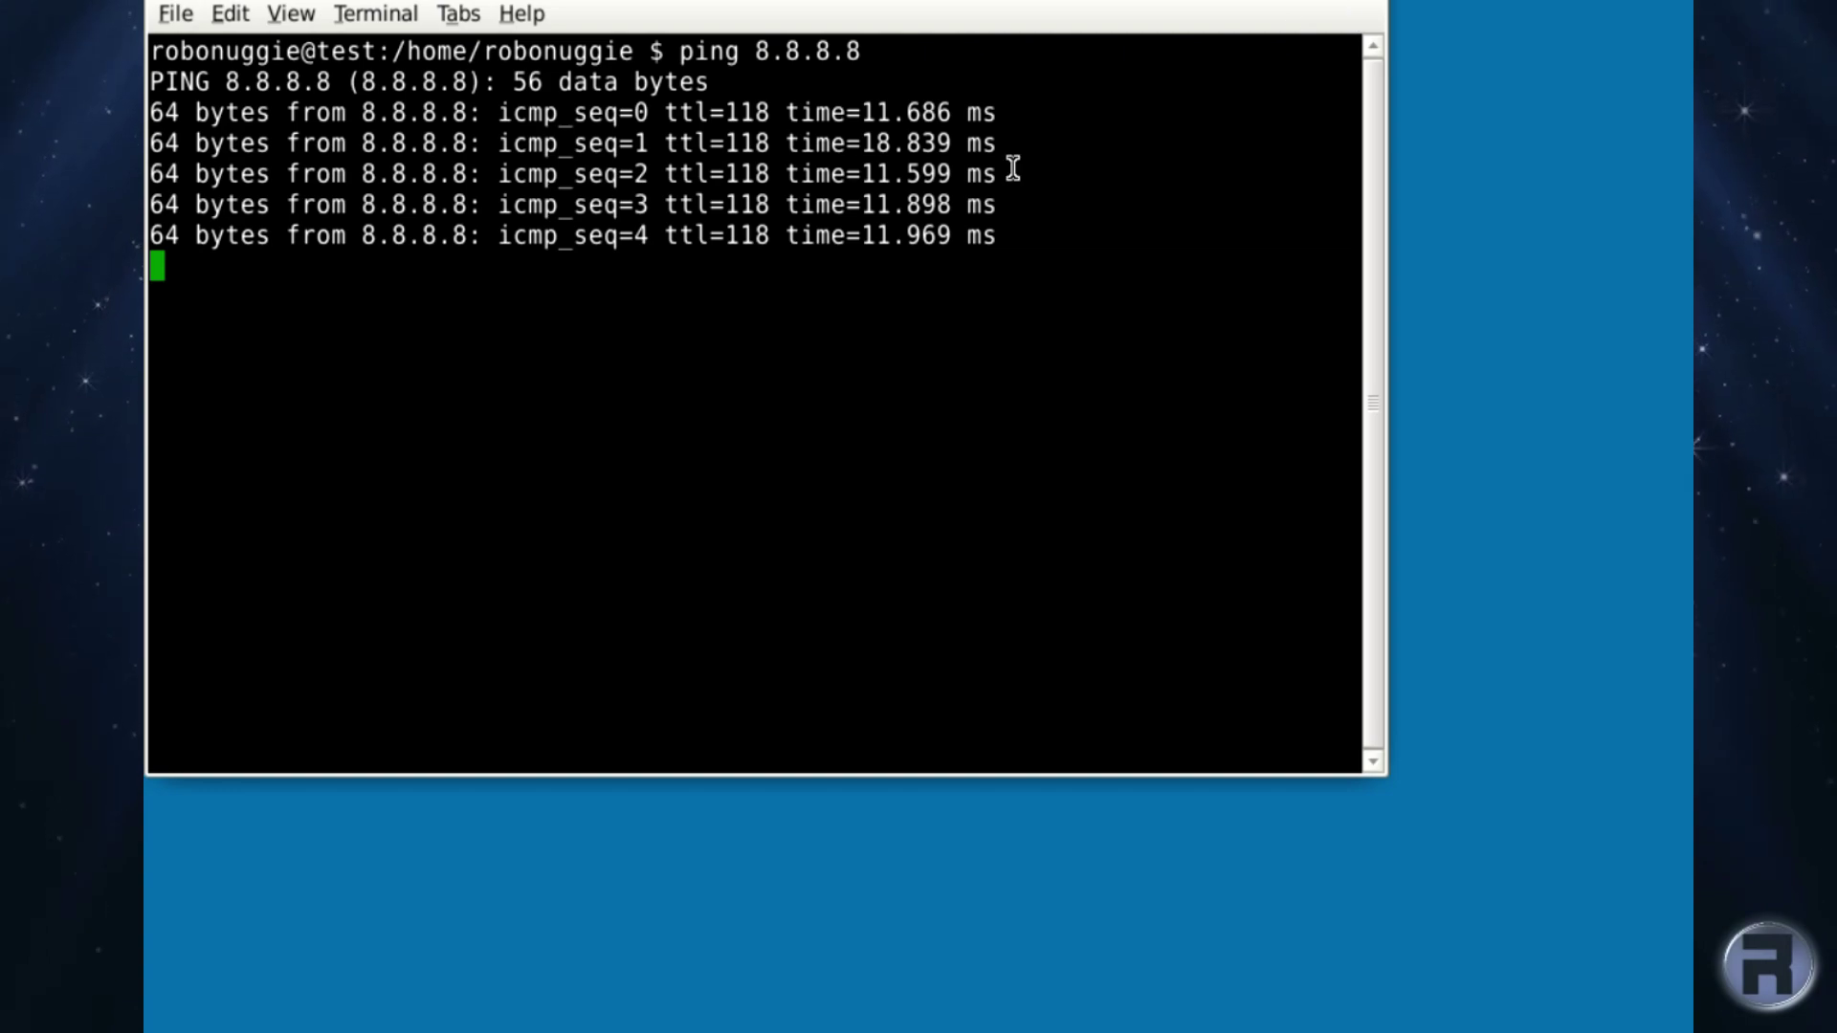
pyautogui.hotkey('ctrl', 'c')
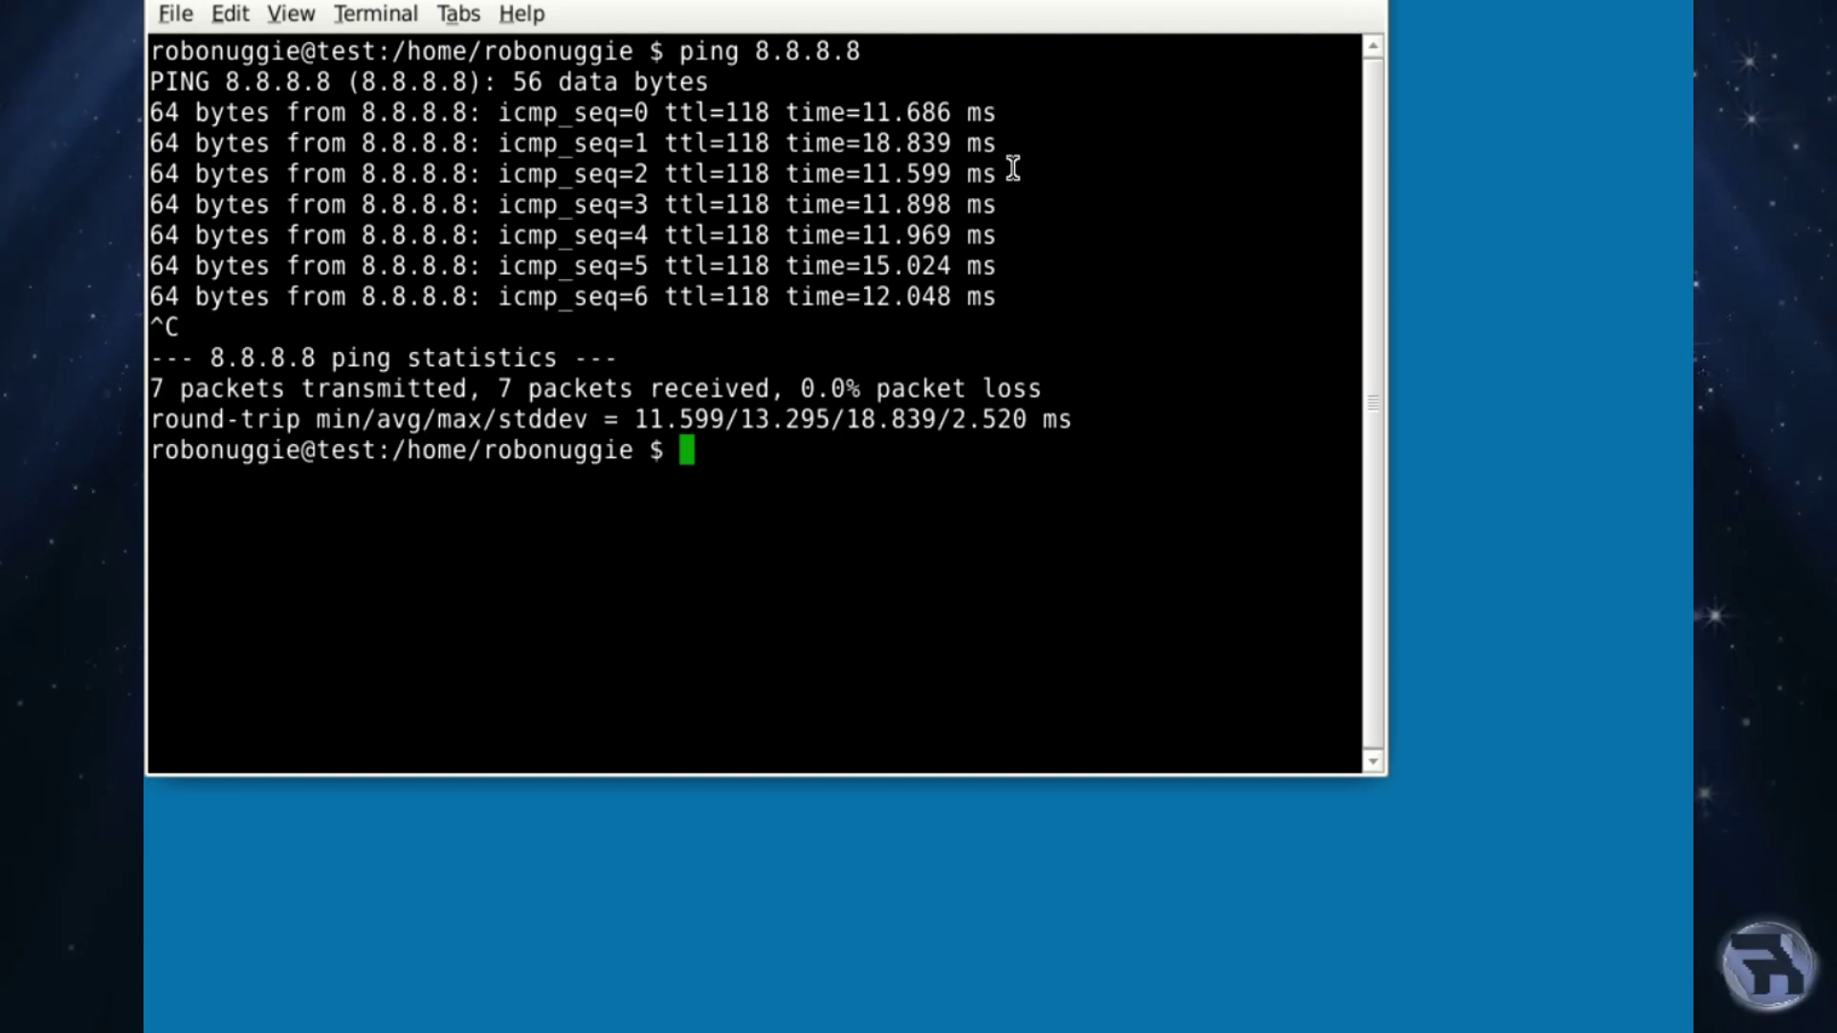
# Clear the terminal and run su to switch to root.
pyautogui.hotkey('ctrl', 'l')
pyautogui.write('su')
pyautogui.press('Return')
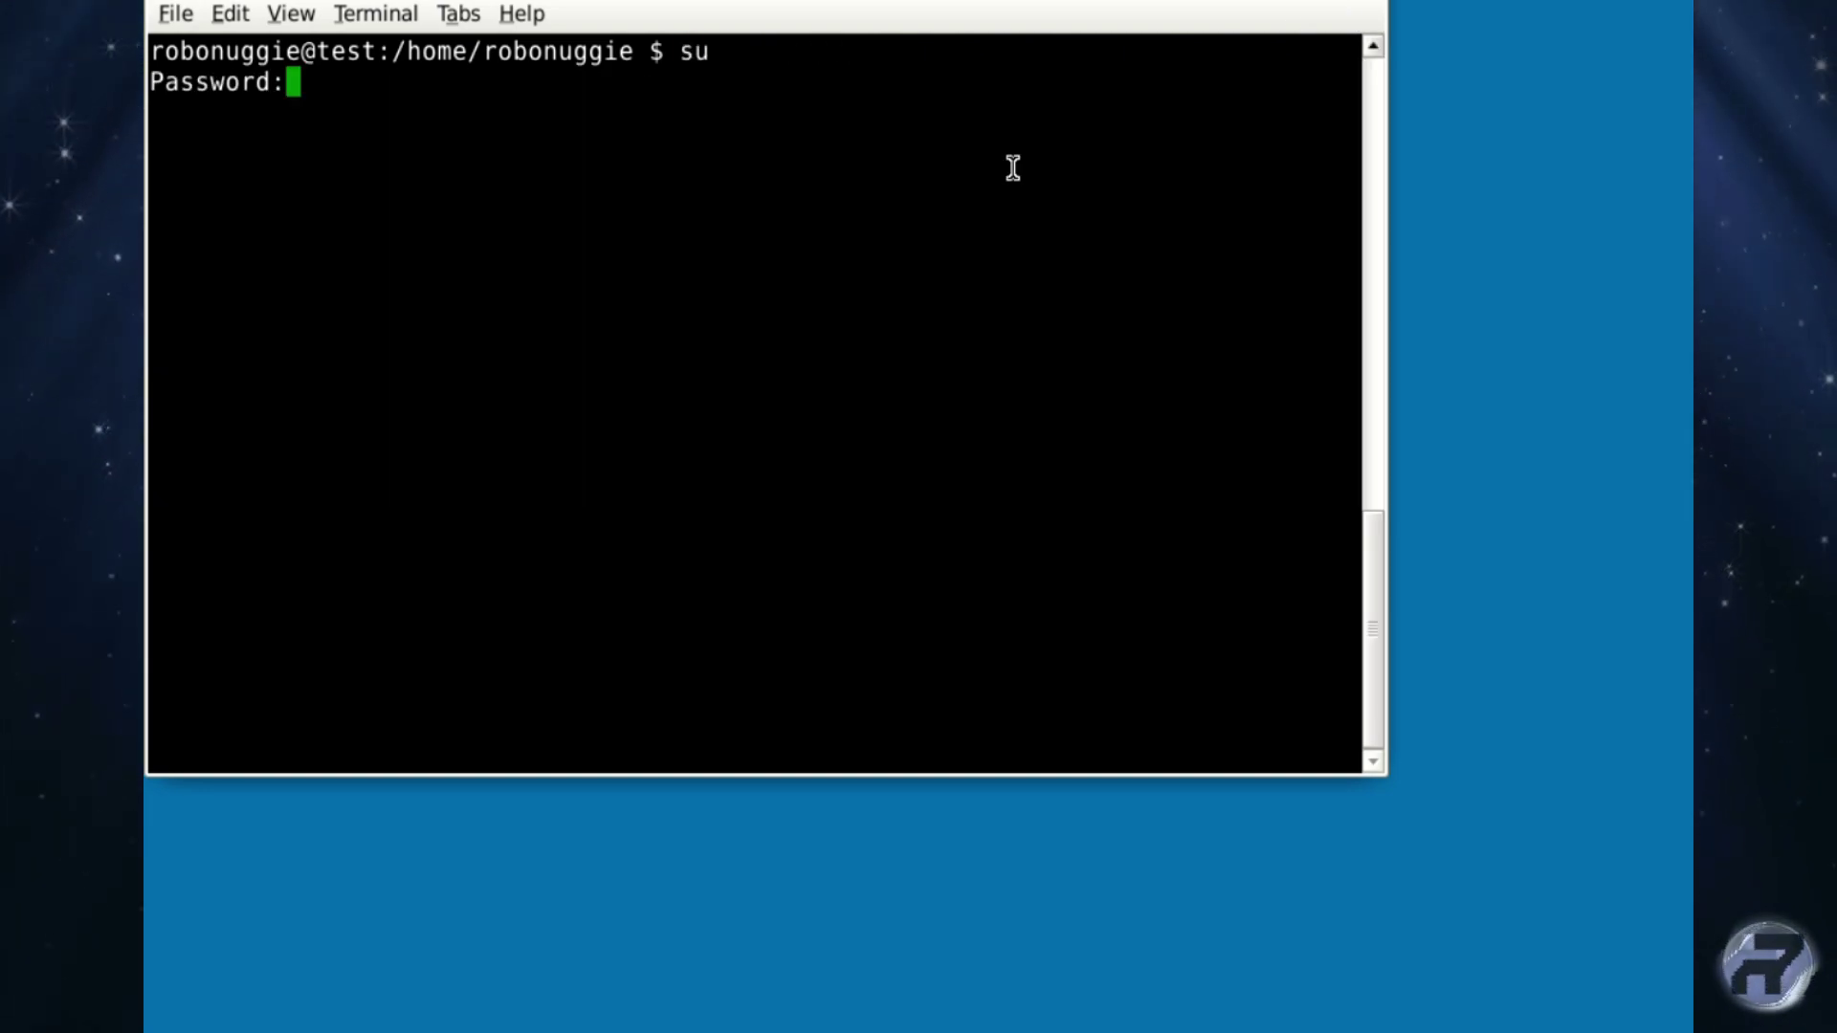
# Enter the root password and run mport search firefox.
pyautogui.press('Return')
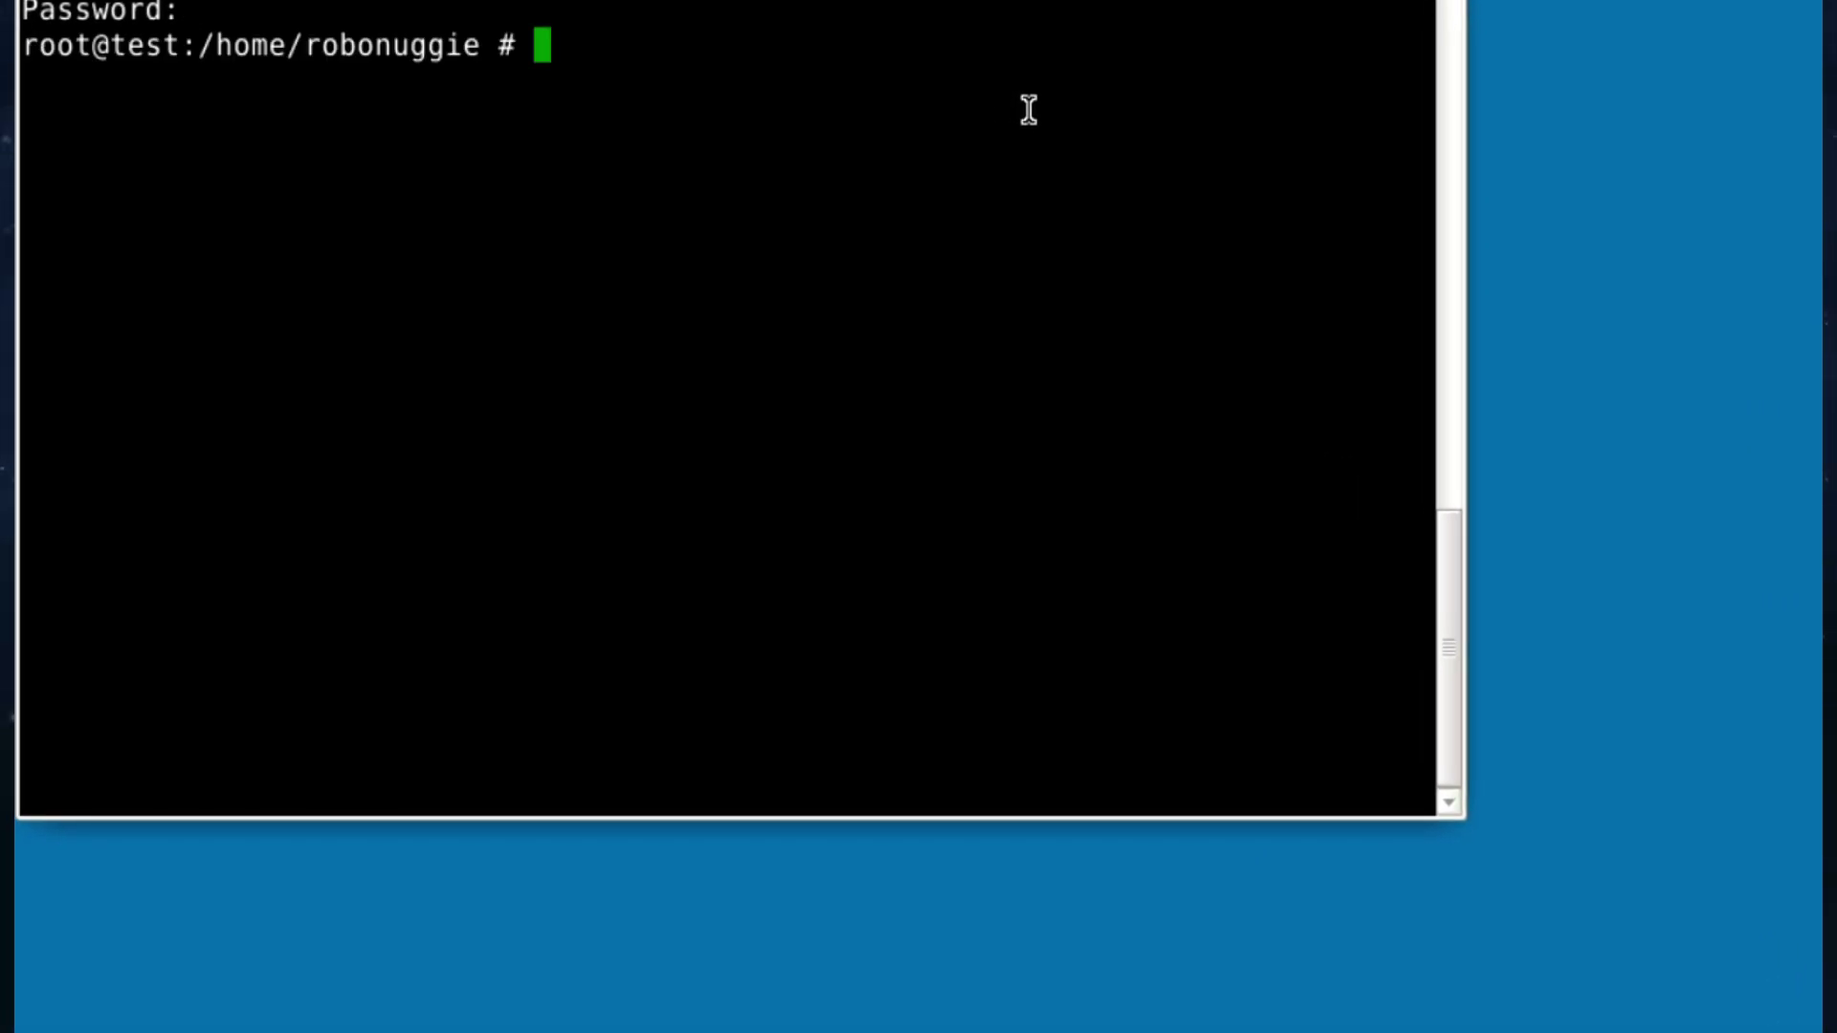
pyautogui.write('mport')
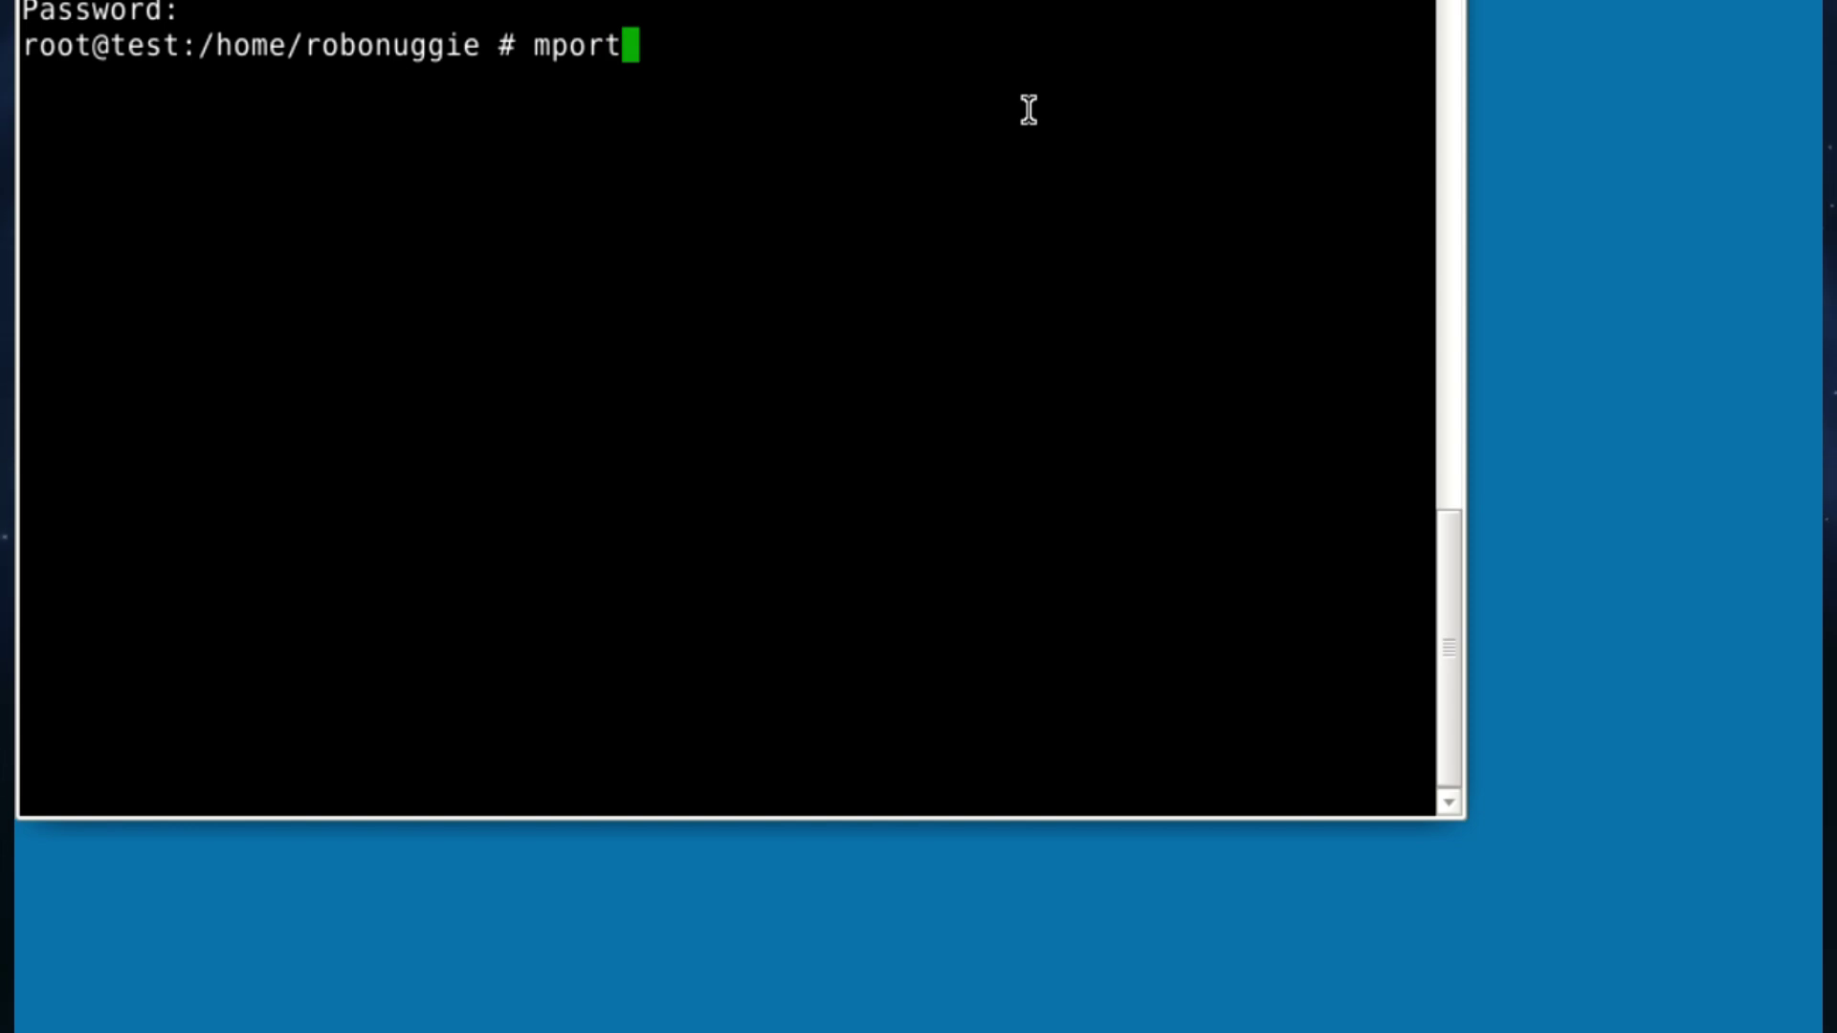
pyautogui.write(' search')
pyautogui.write('firefox')
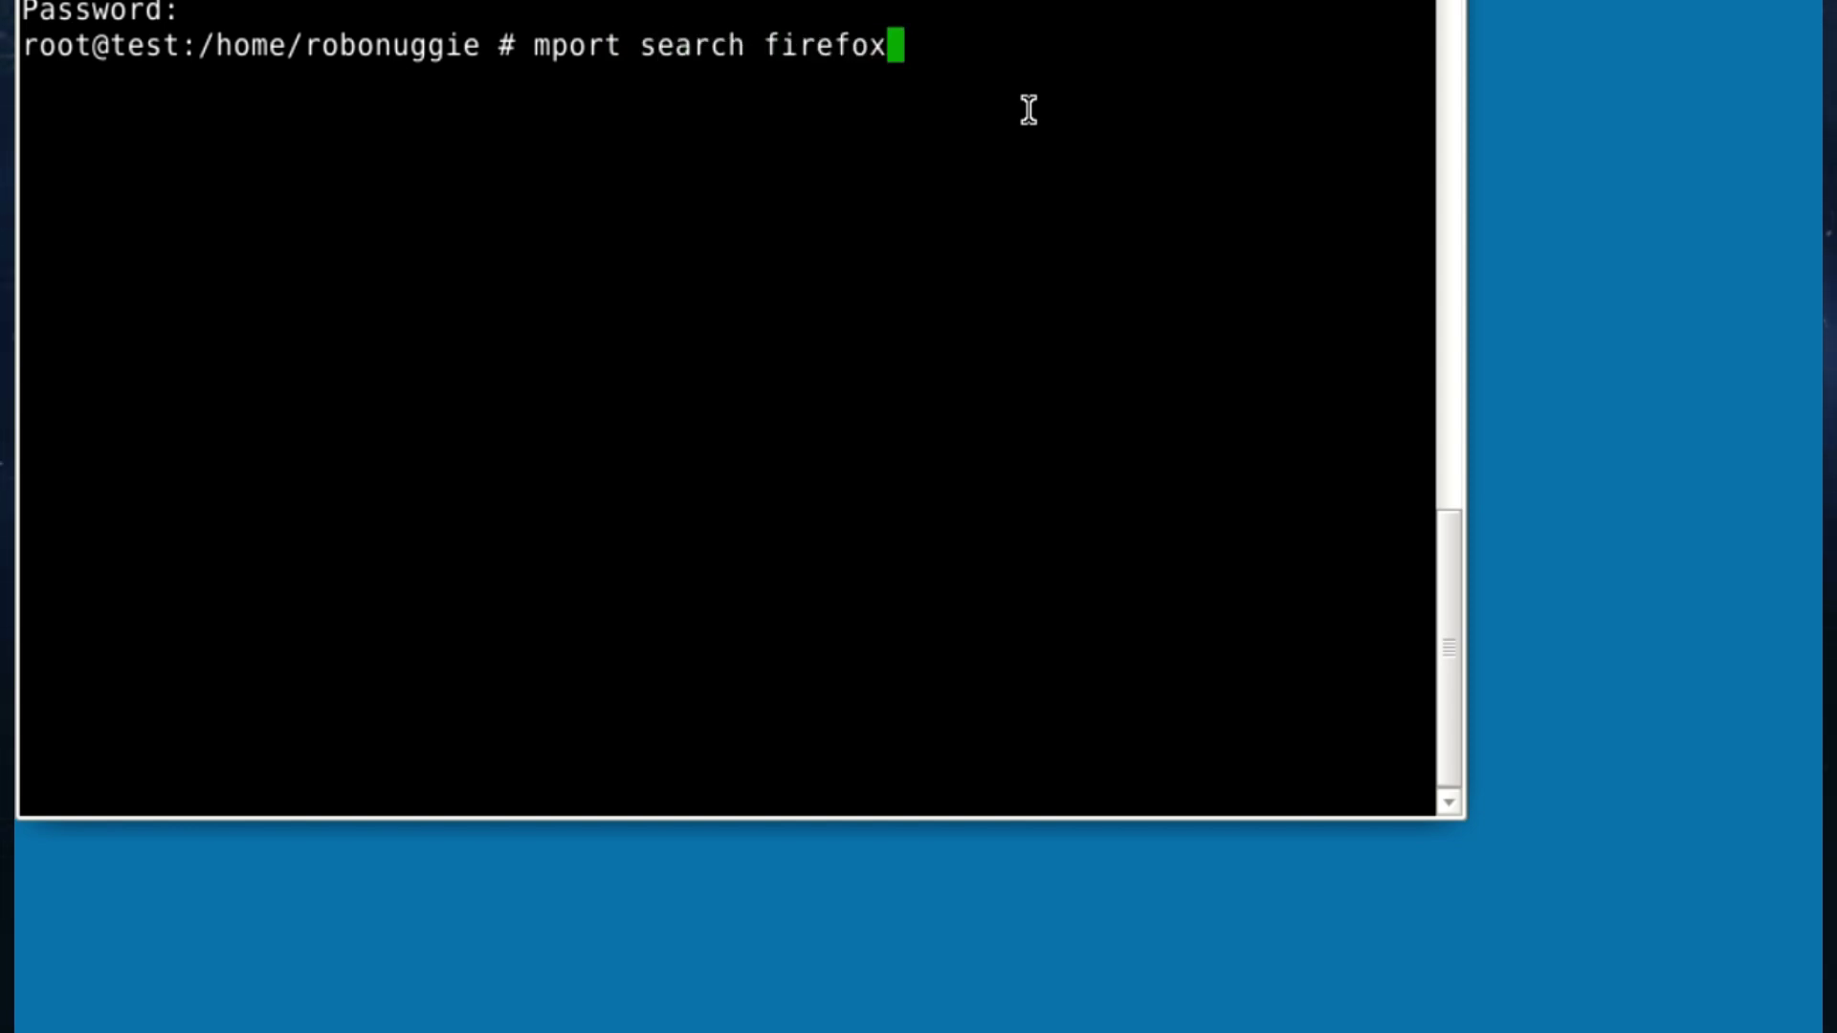
pyautogui.press('Return')
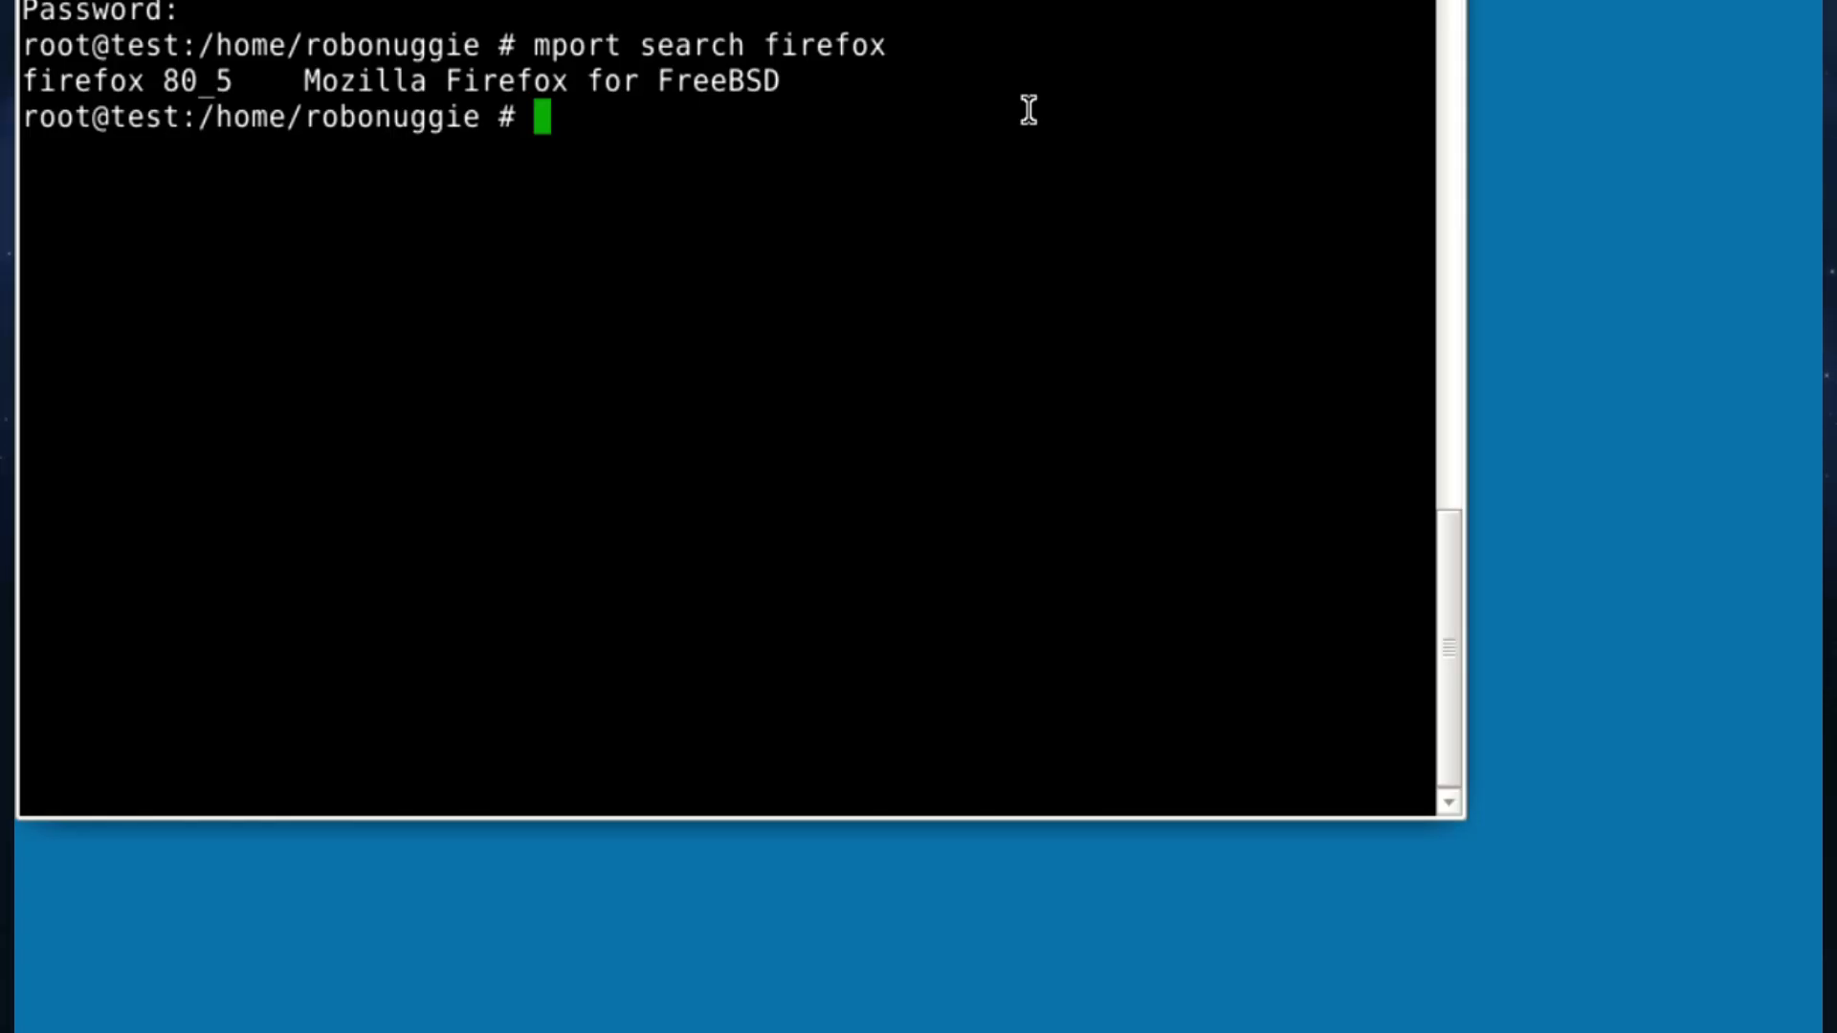
# Edit the recalled command to mport install firefox to install firefox-80_5 with dependencies.
pyautogui.press('Up')
pyautogui.press('BackSpace')
pyautogui.press('BackSpace')
pyautogui.press('BackSpace')
pyautogui.press('BackSpace')
pyautogui.press('BackSpace')
pyautogui.press('BackSpace')
pyautogui.press('BackSpace')
pyautogui.press('BackSpace')
pyautogui.press('BackSpace')
pyautogui.press('BackSpace')
pyautogui.press('BackSpace')
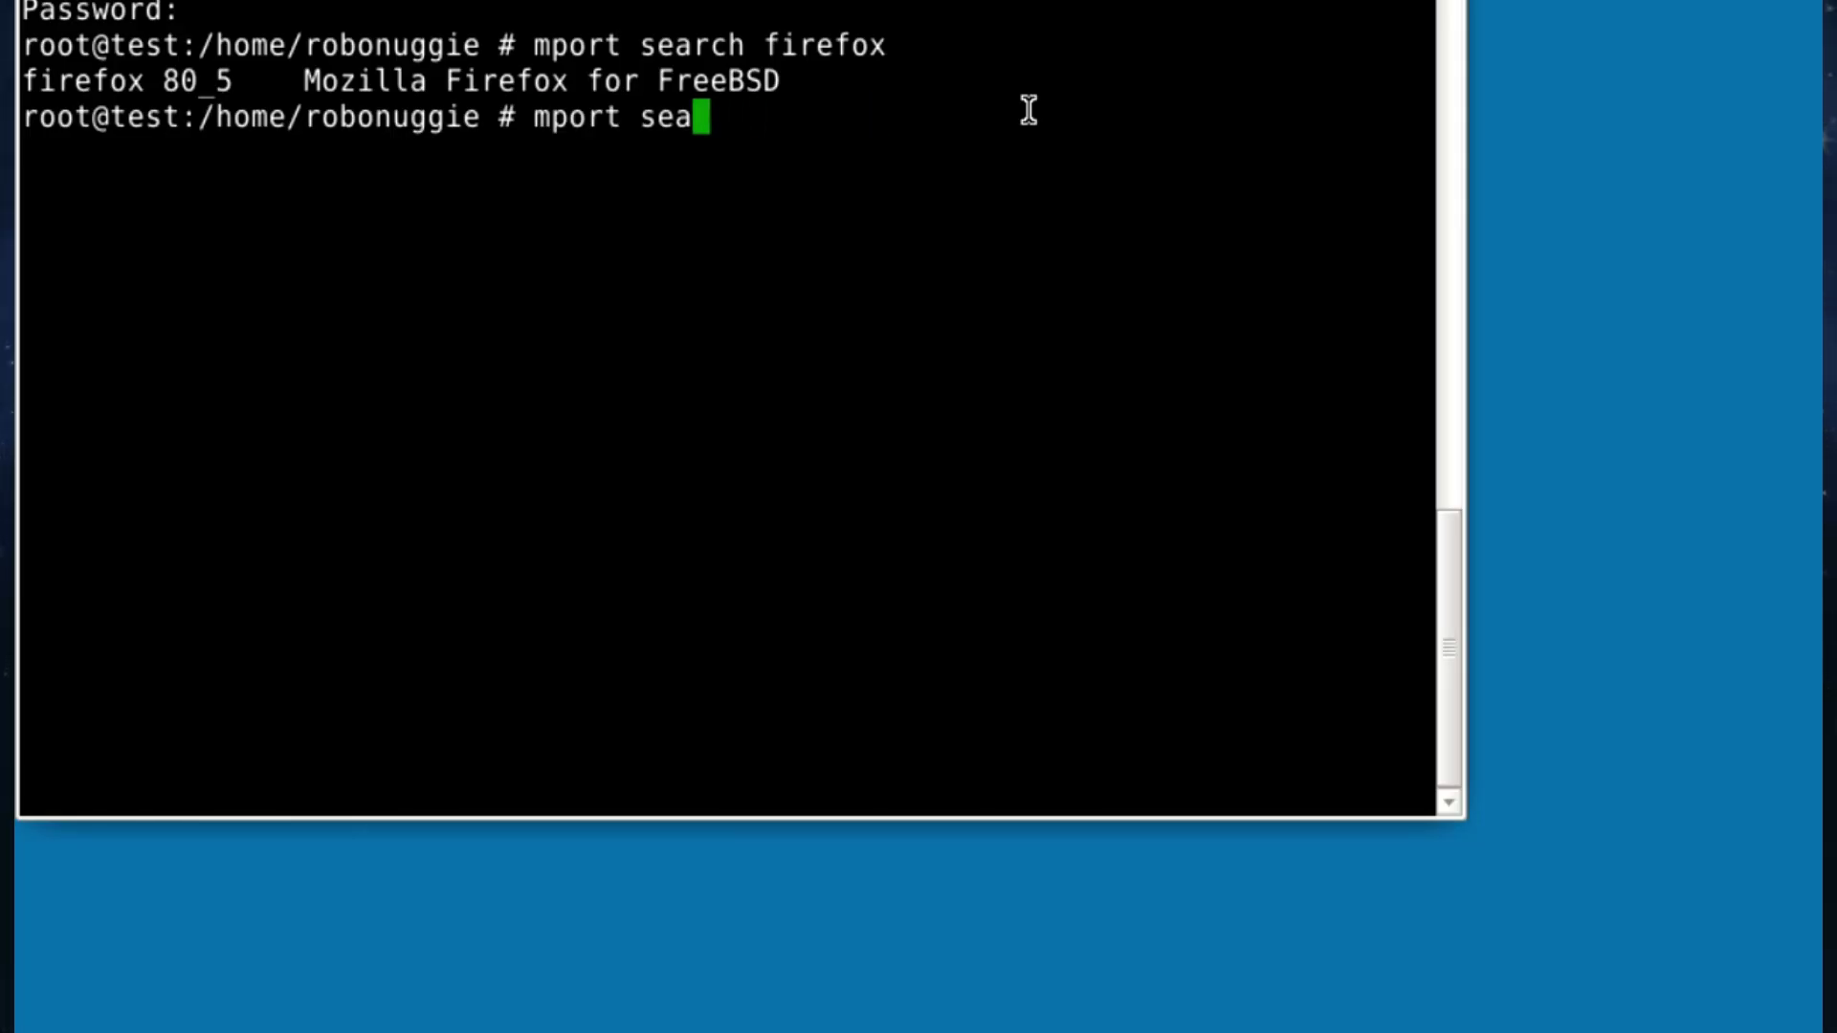
pyautogui.press('BackSpace')
pyautogui.press('BackSpace')
pyautogui.press('BackSpace')
pyautogui.write('insta')
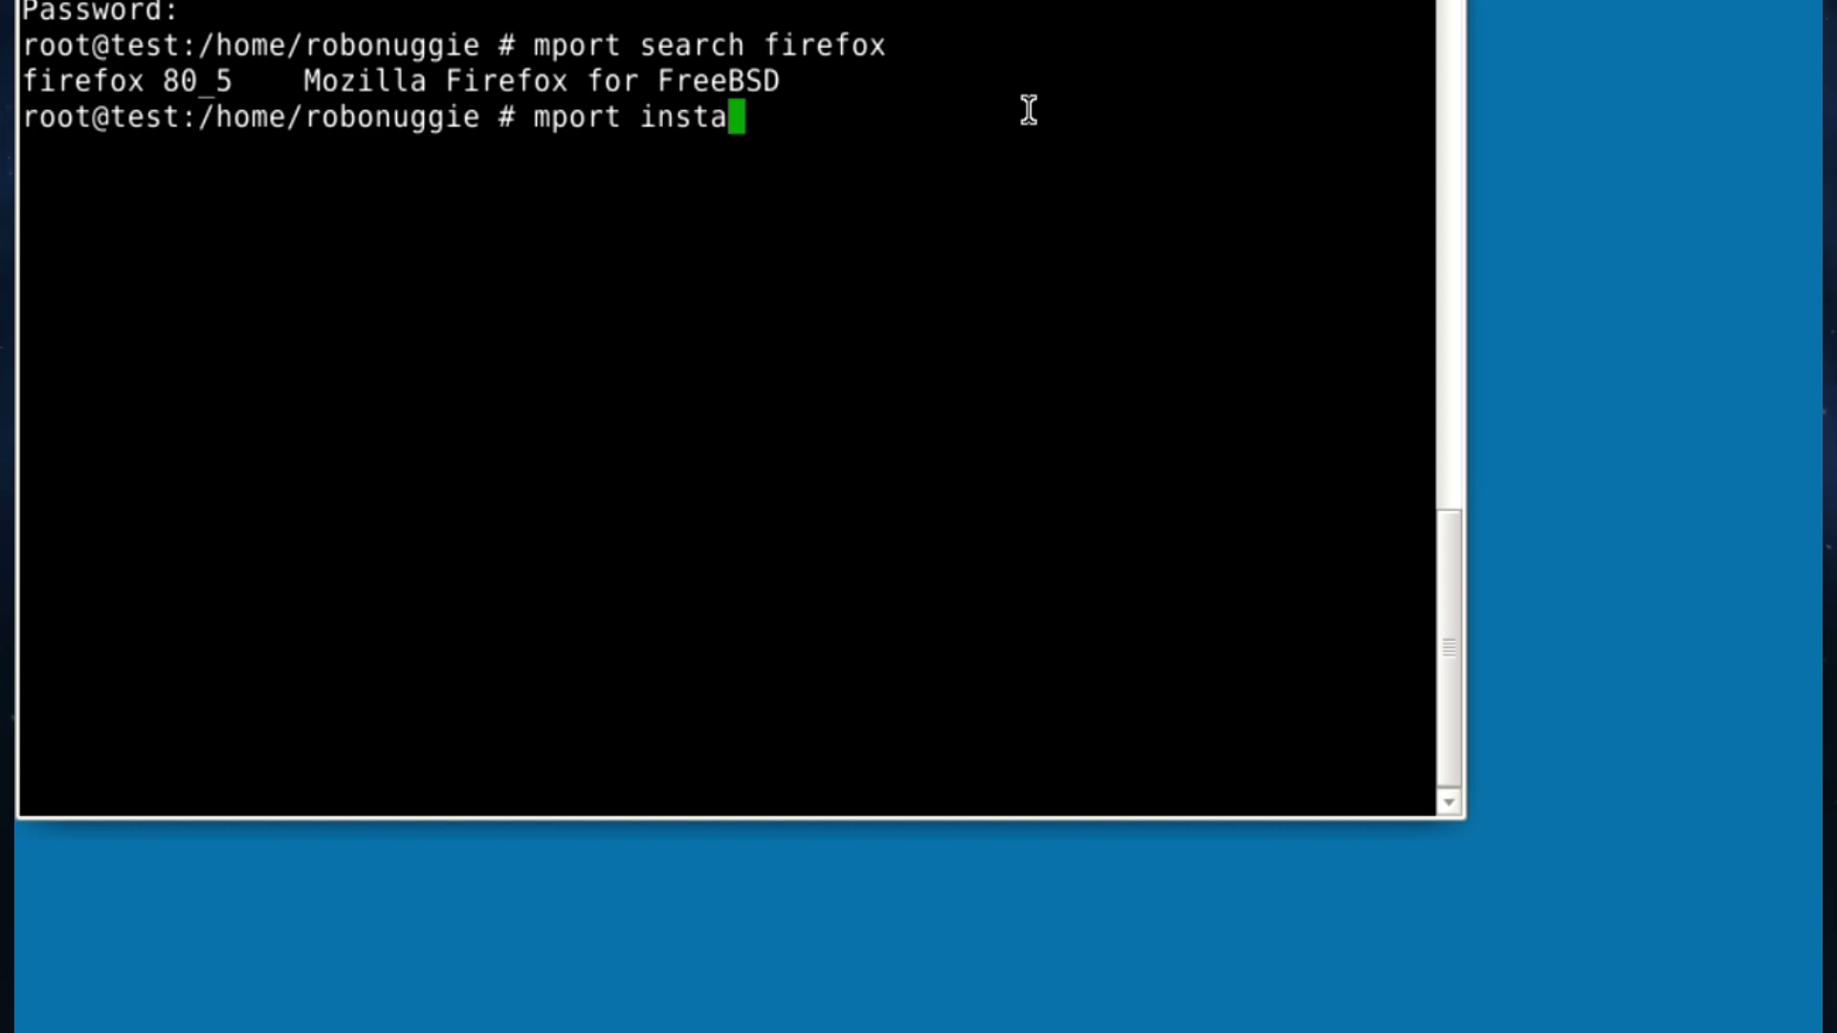
pyautogui.write('ll firefox')
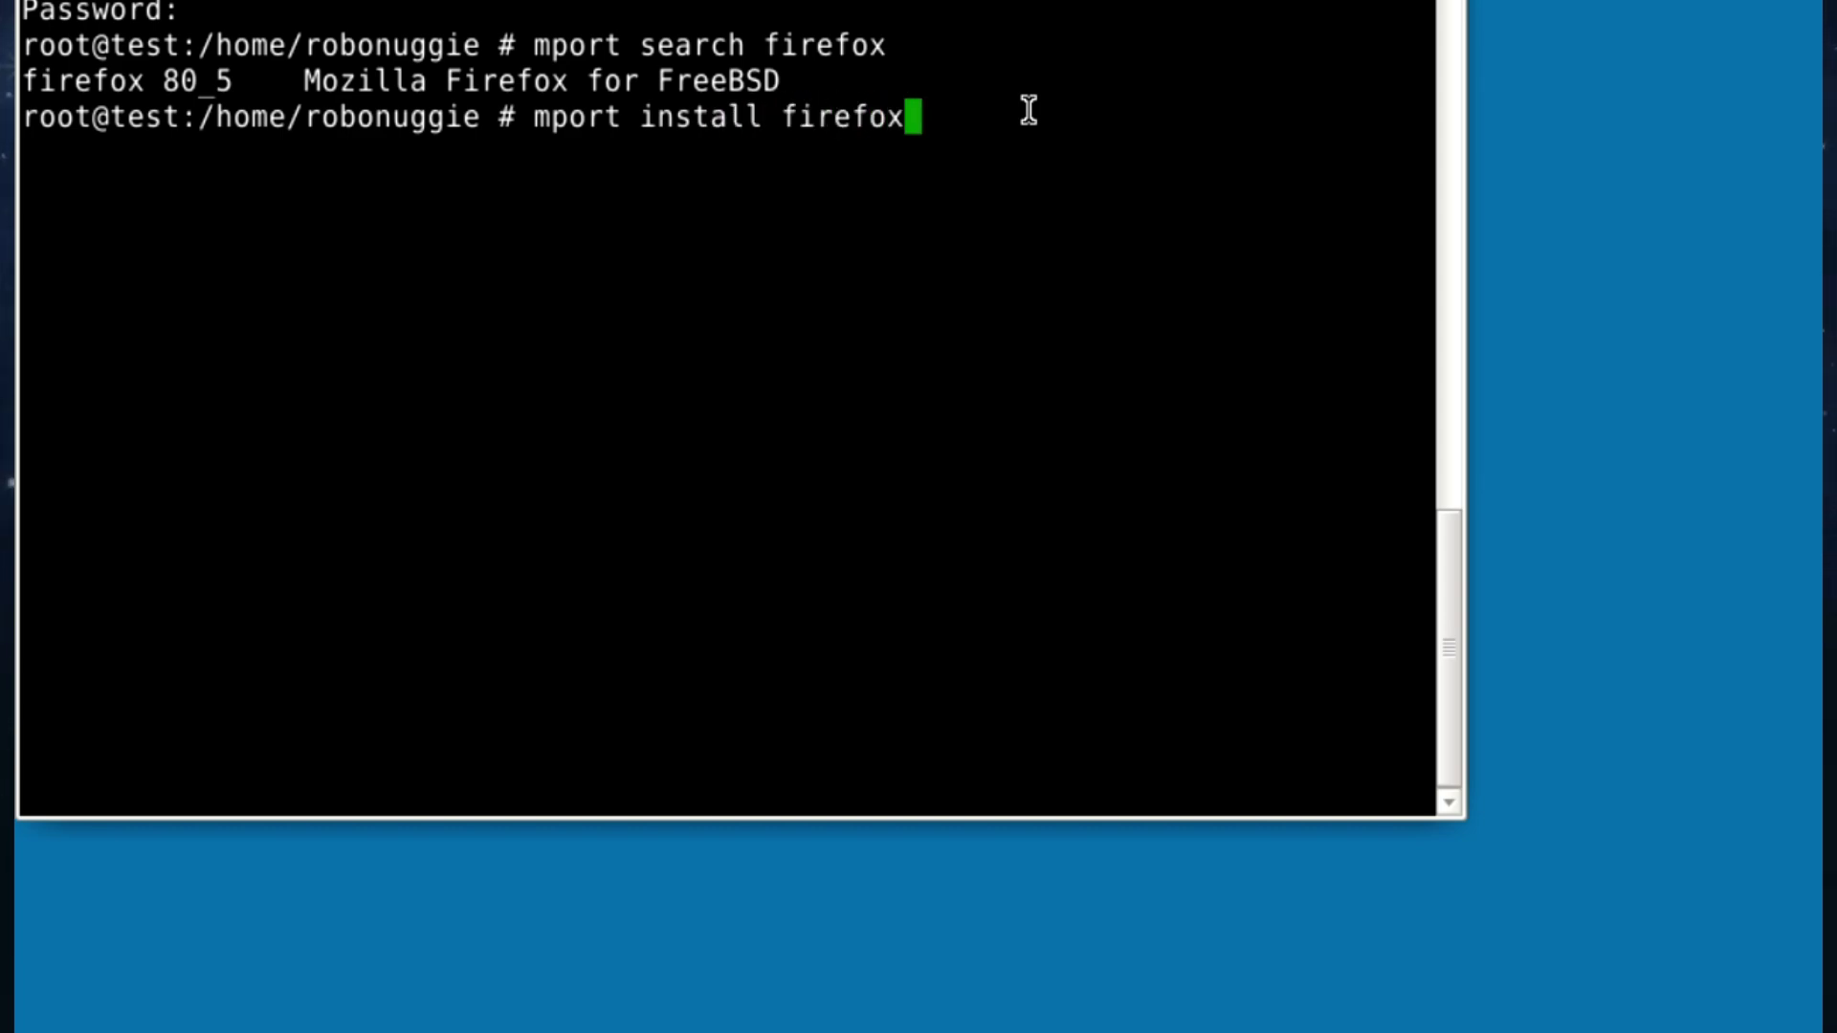
pyautogui.press('Return')
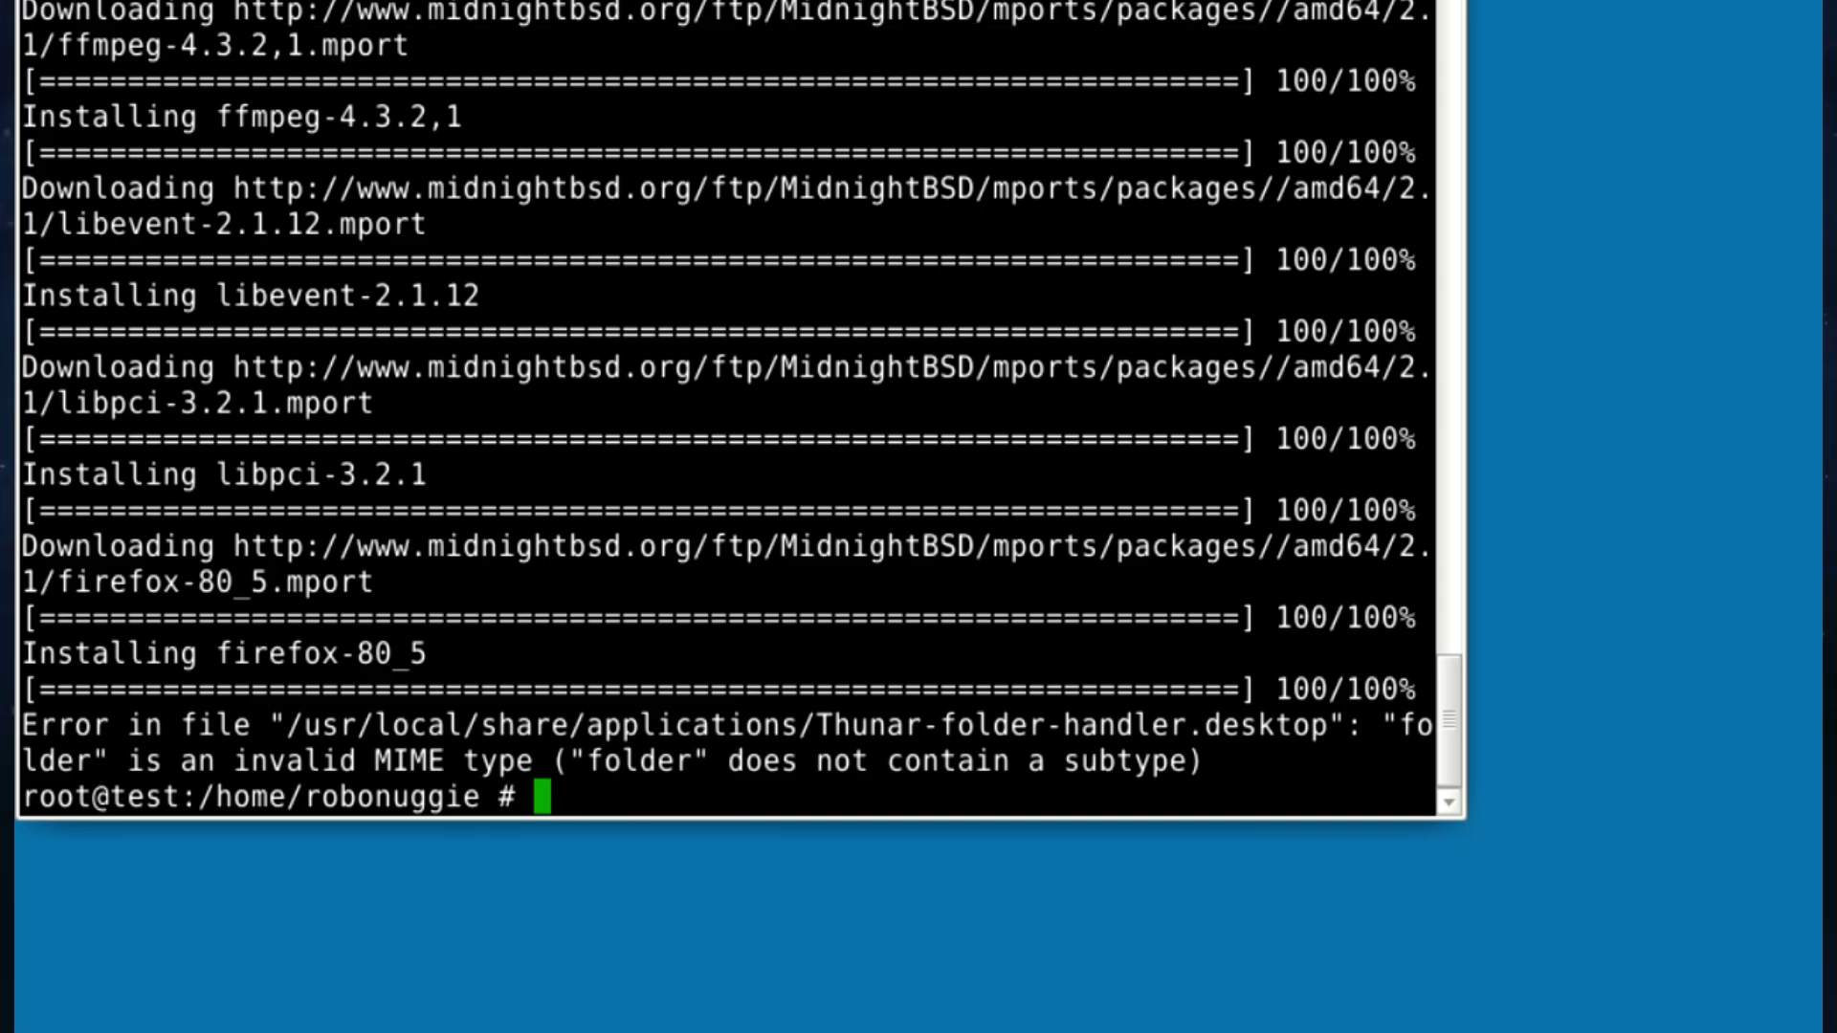
pyautogui.click(29, 1)
# Launch Firefox, close the crashed tab and load the start page.
pyautogui.moveTo(113, 196)
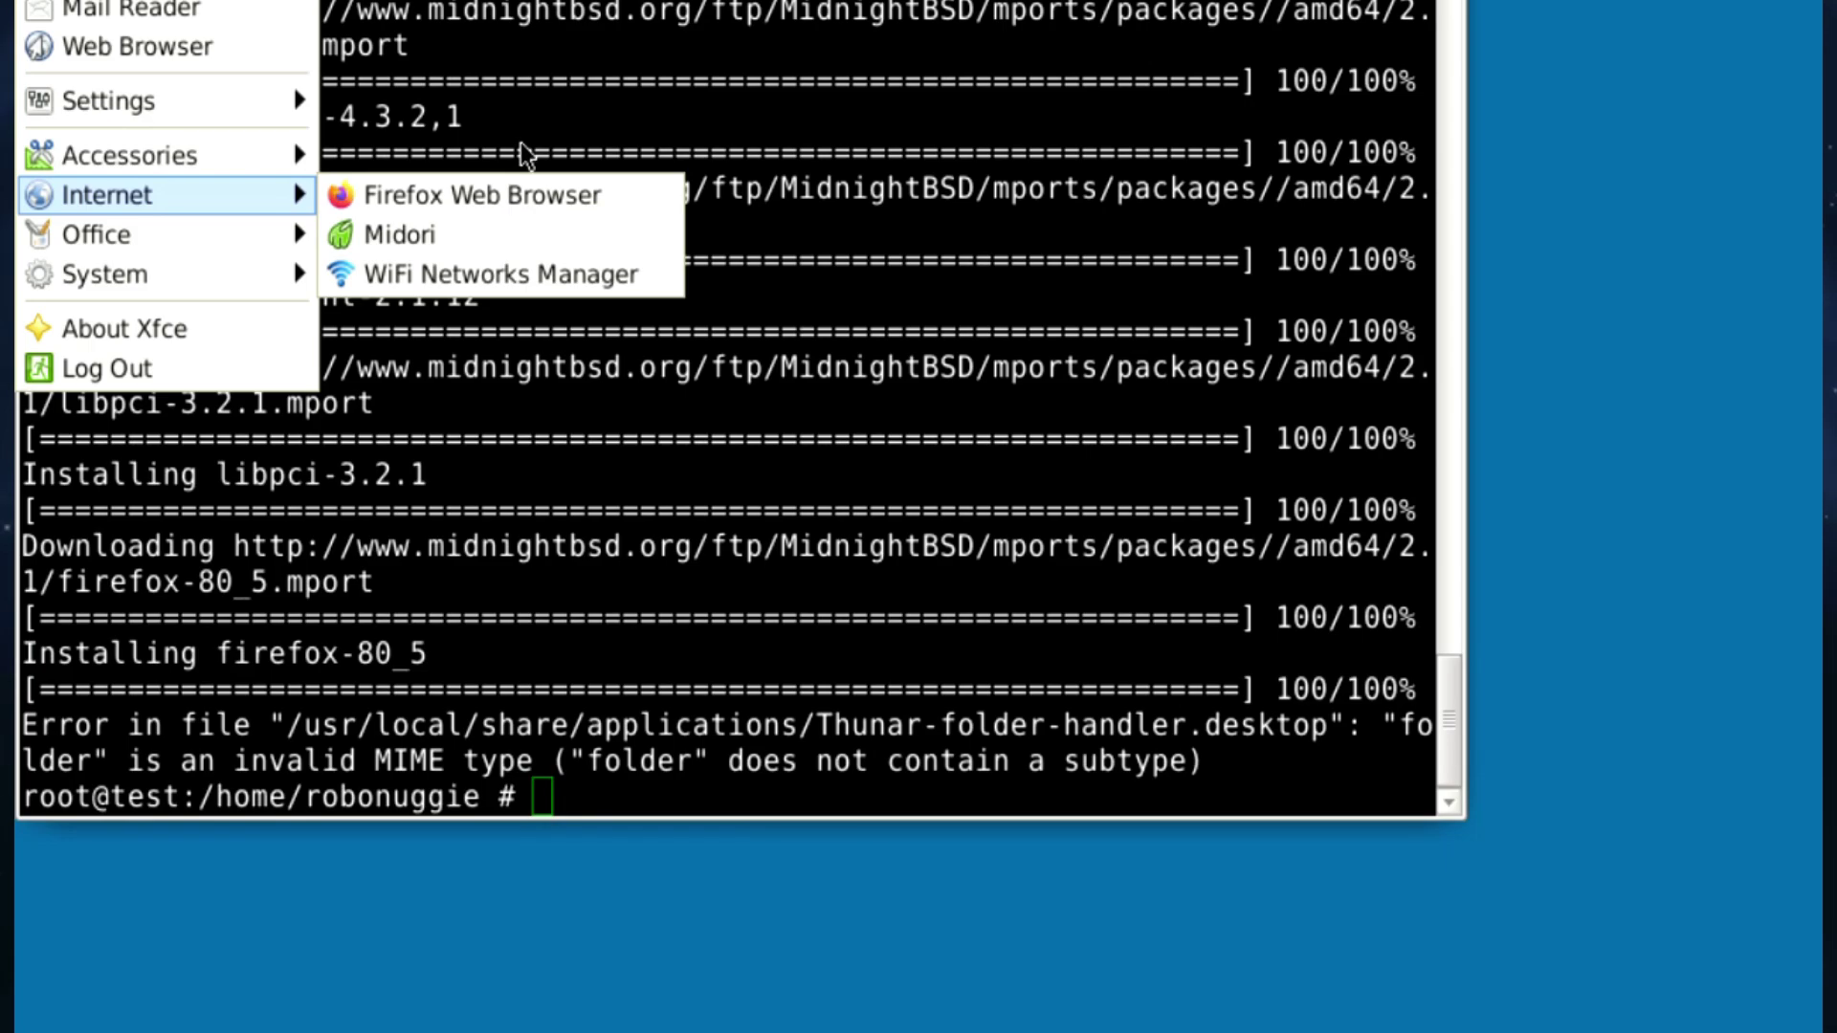
pyautogui.click(513, 194)
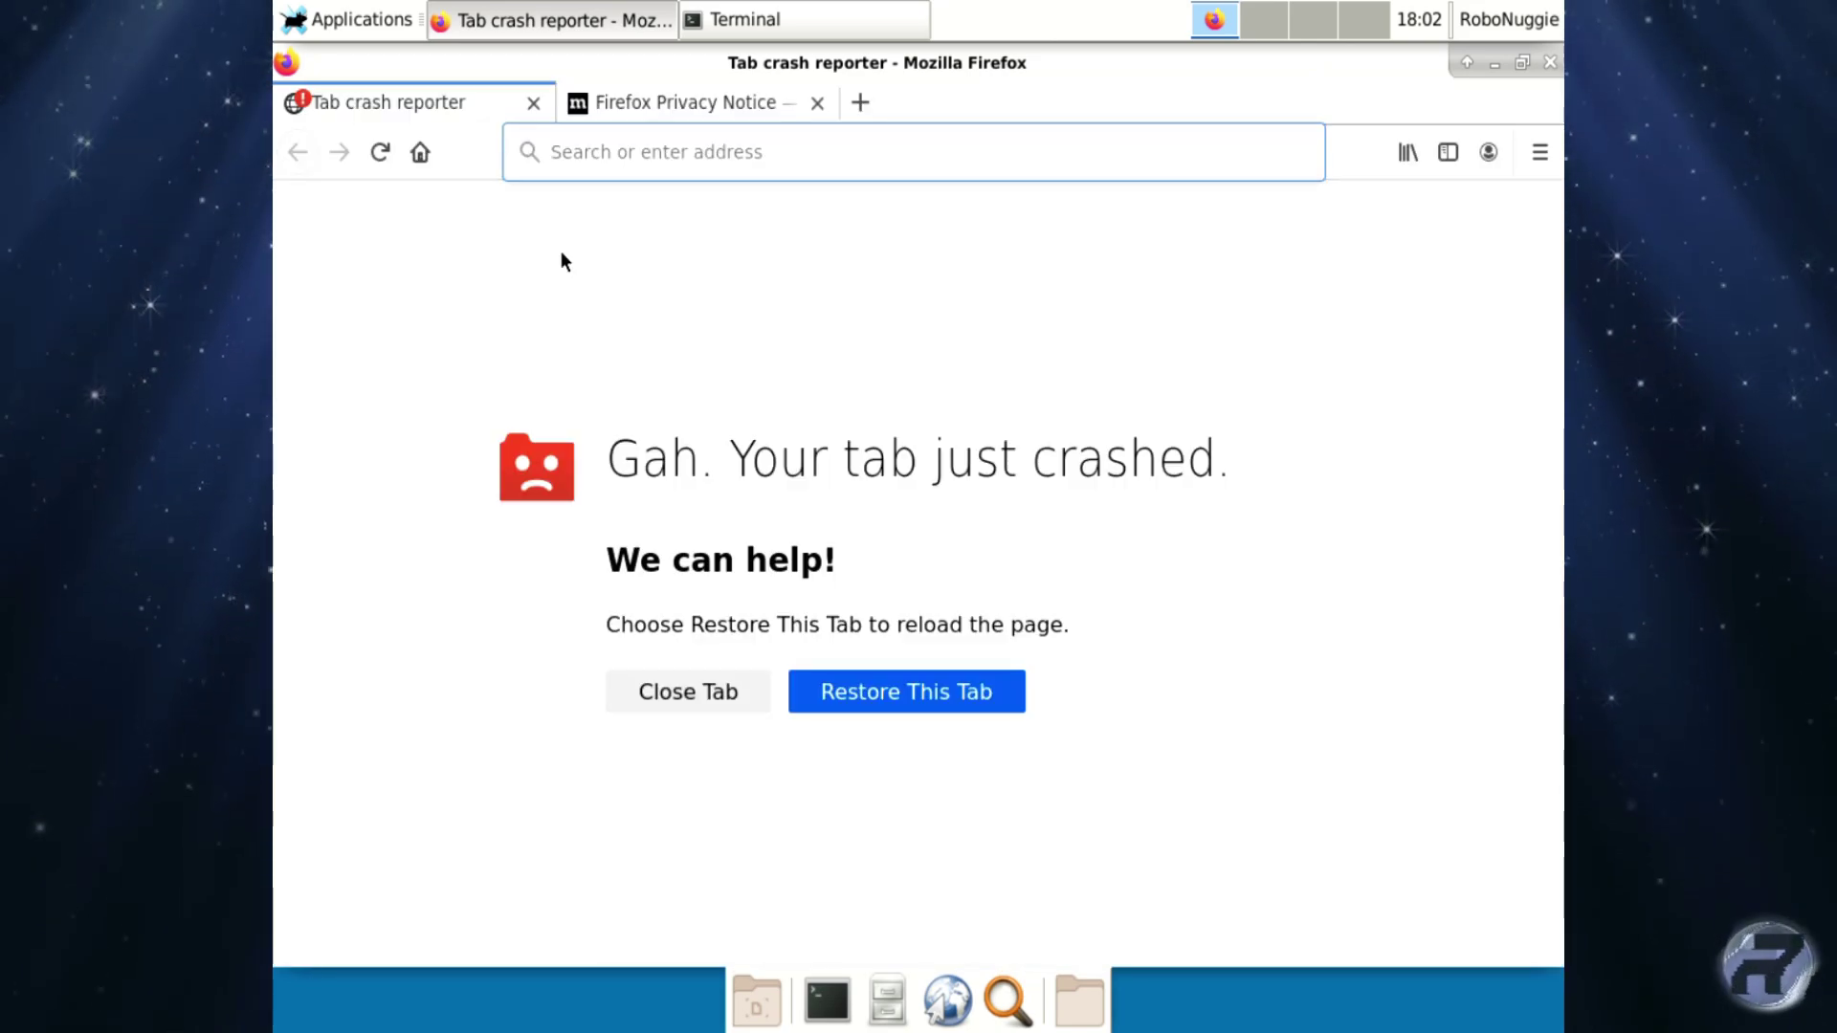
pyautogui.click(533, 103)
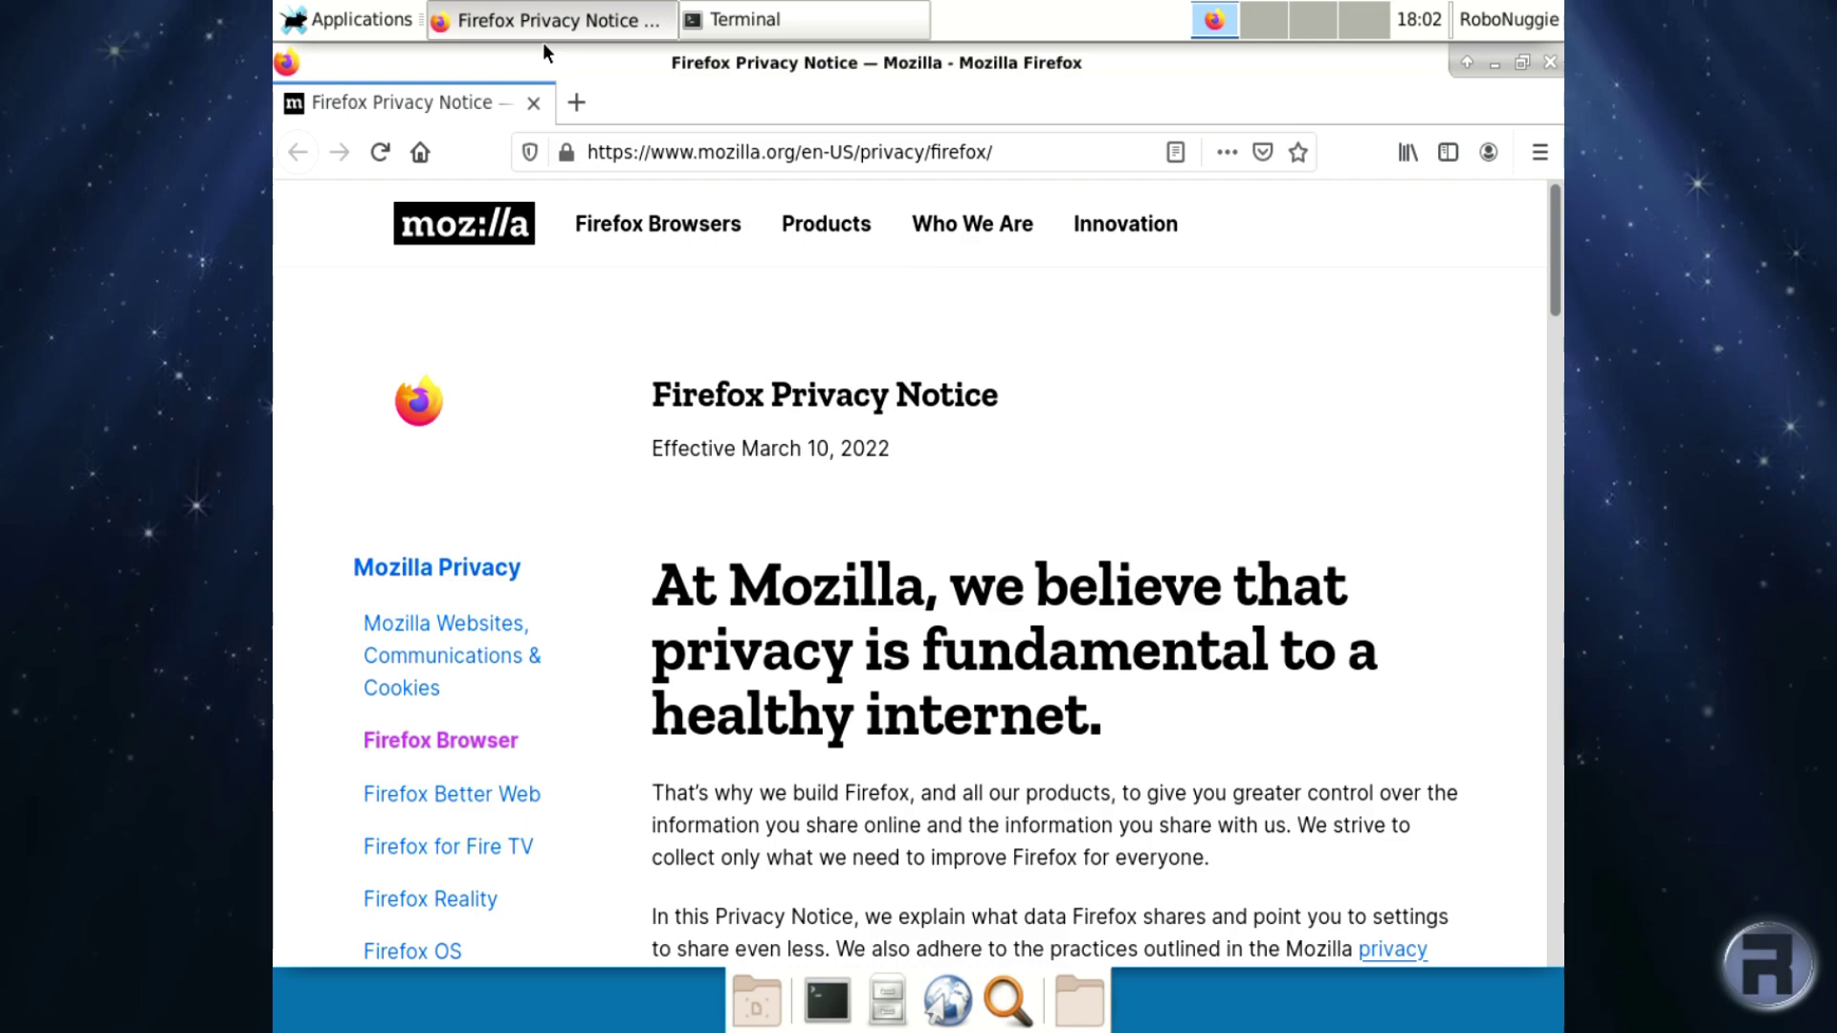
pyautogui.click(419, 152)
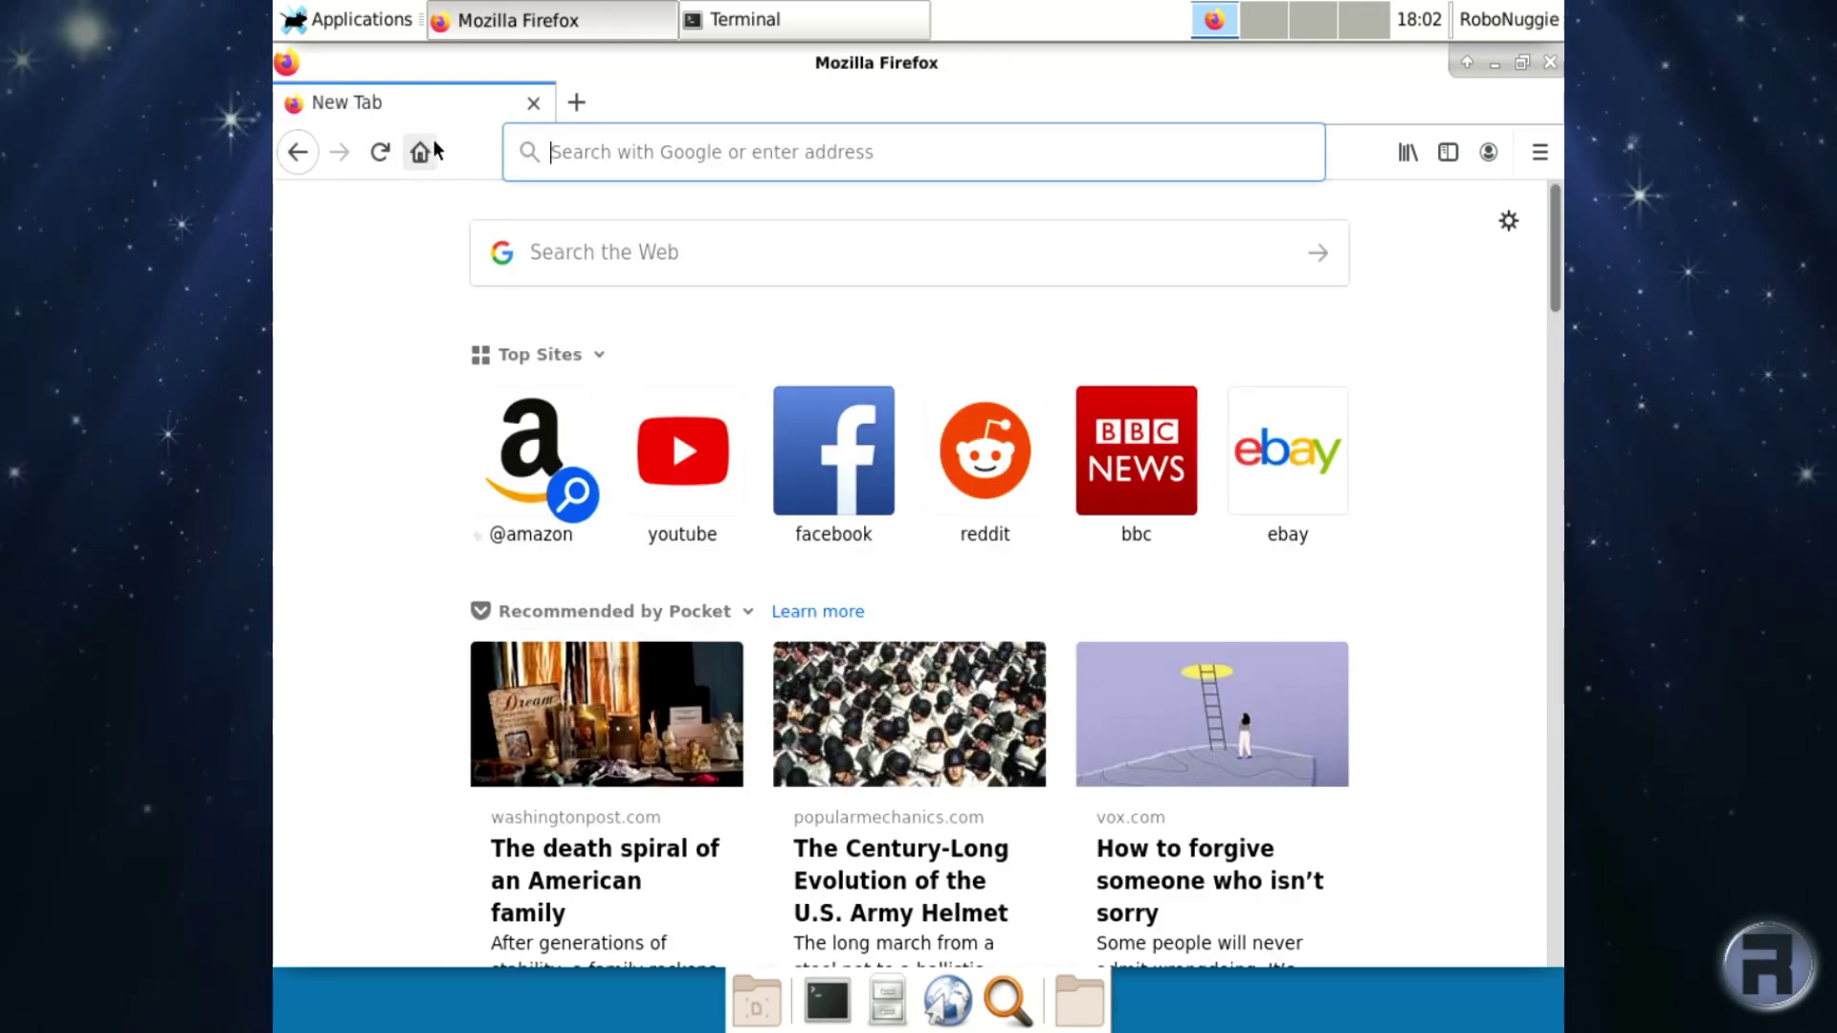
# Search the web for 'midnightbsd', accept Google's terms and open the official MidnightBSD result.
pyautogui.click(657, 239)
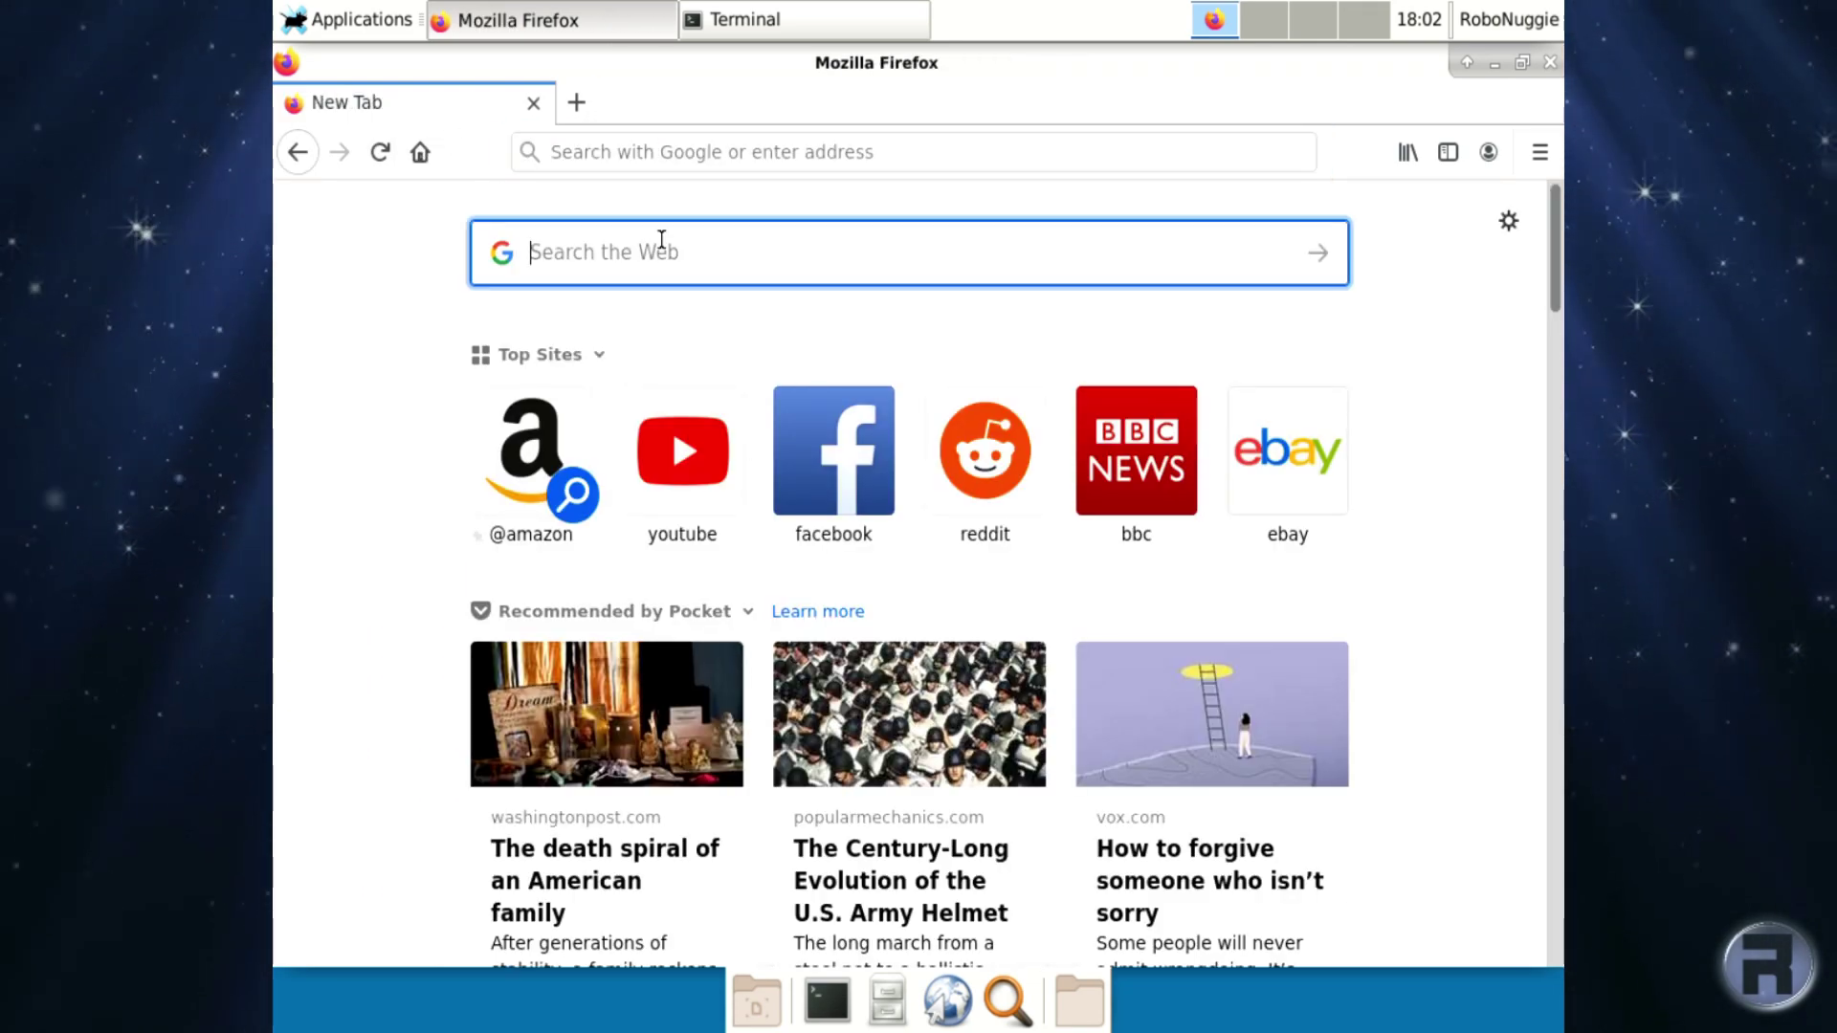
pyautogui.write('mi')
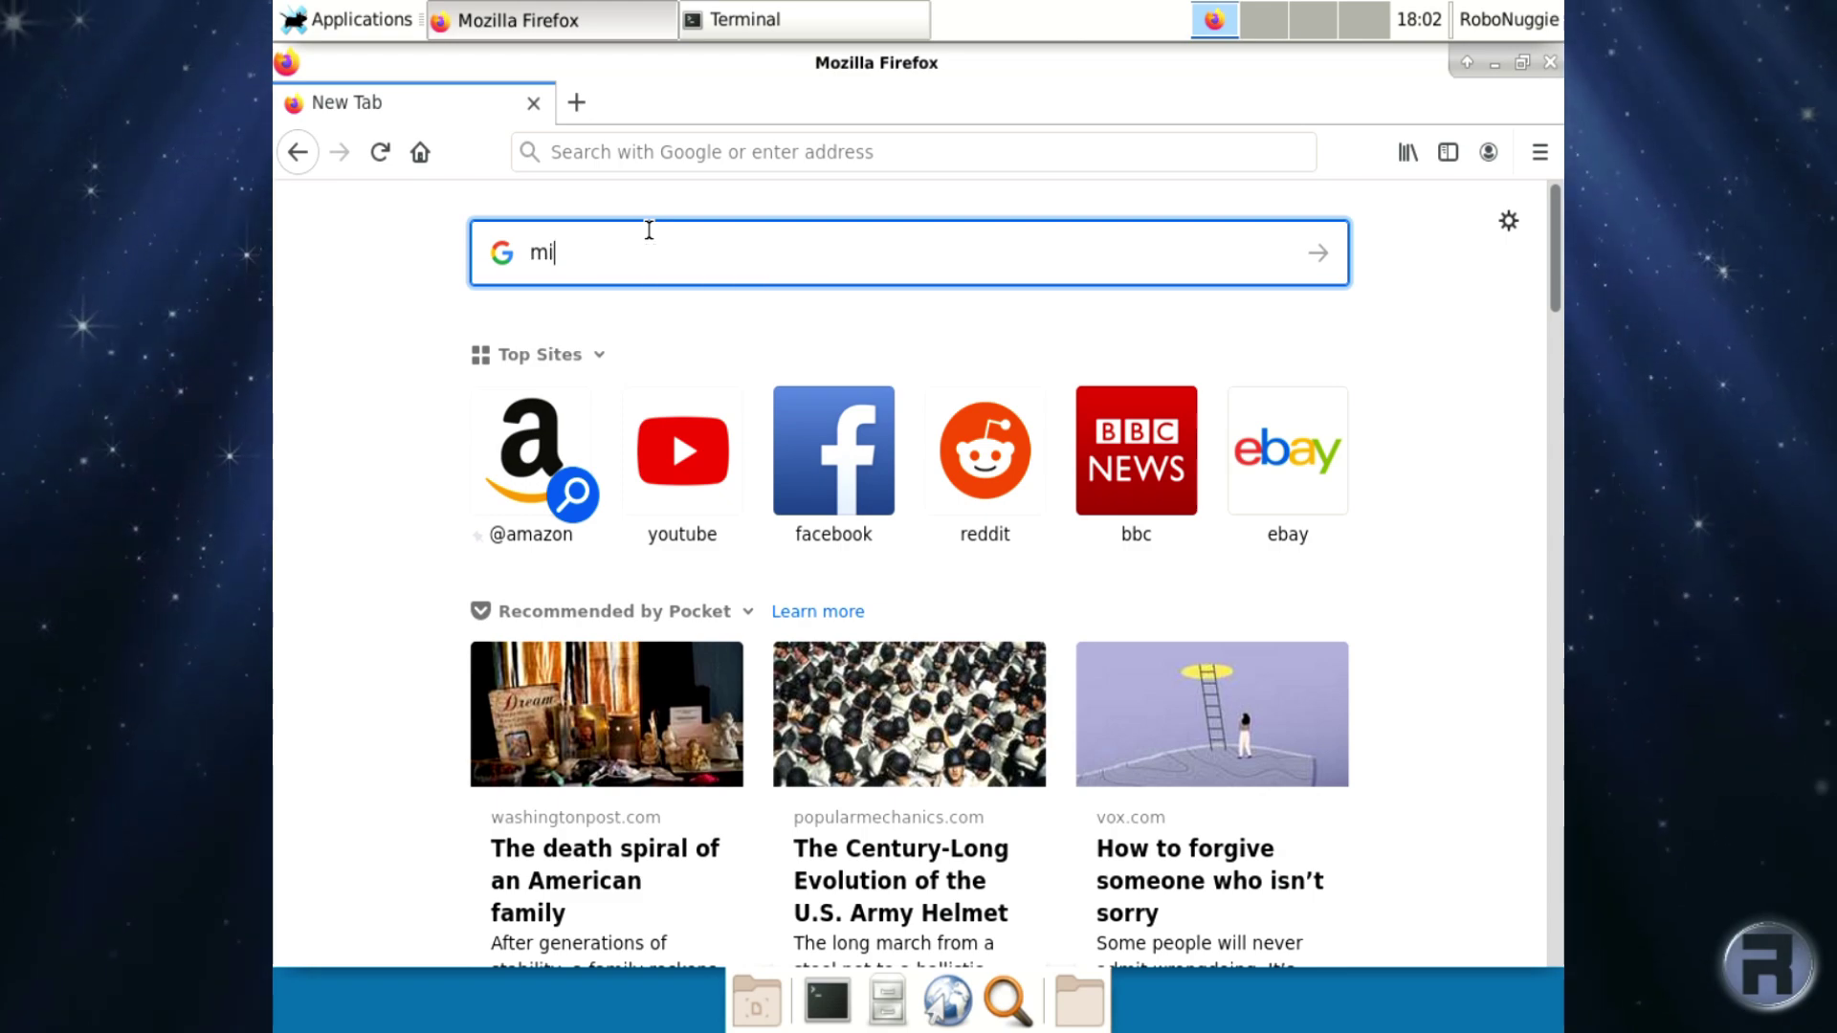
pyautogui.write('dnightbsd')
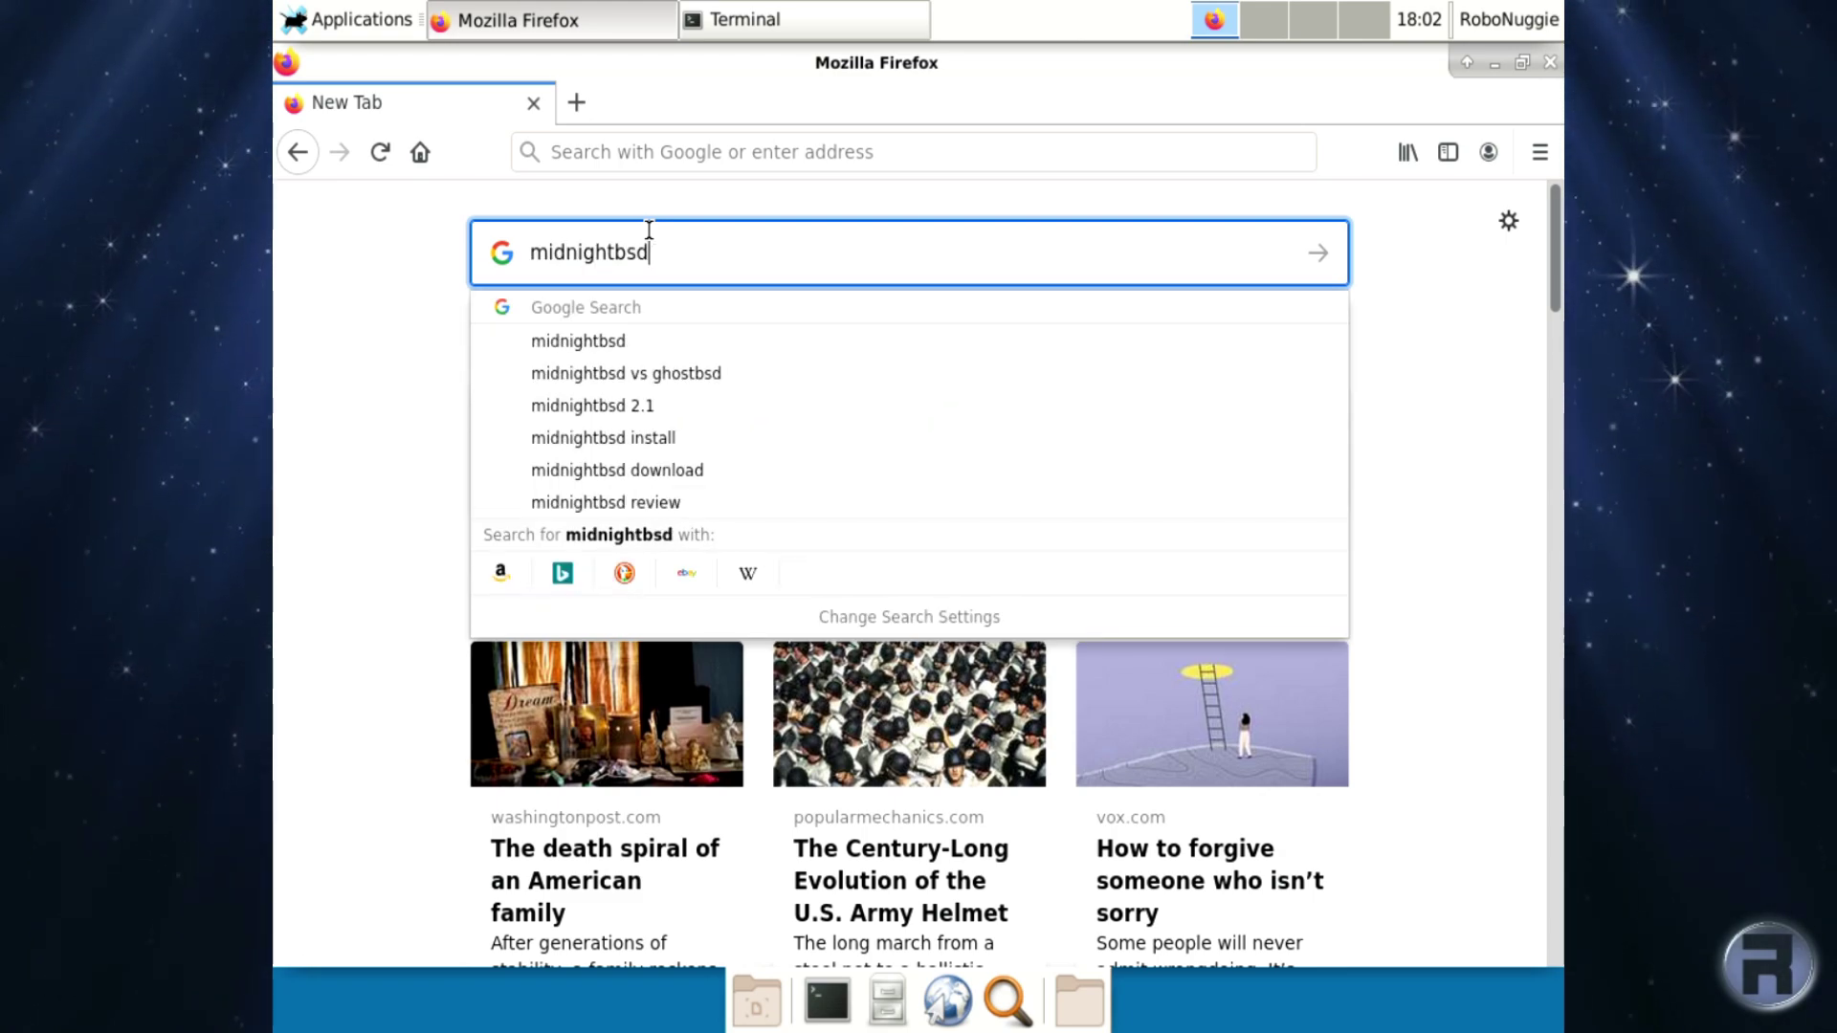
pyautogui.press('Return')
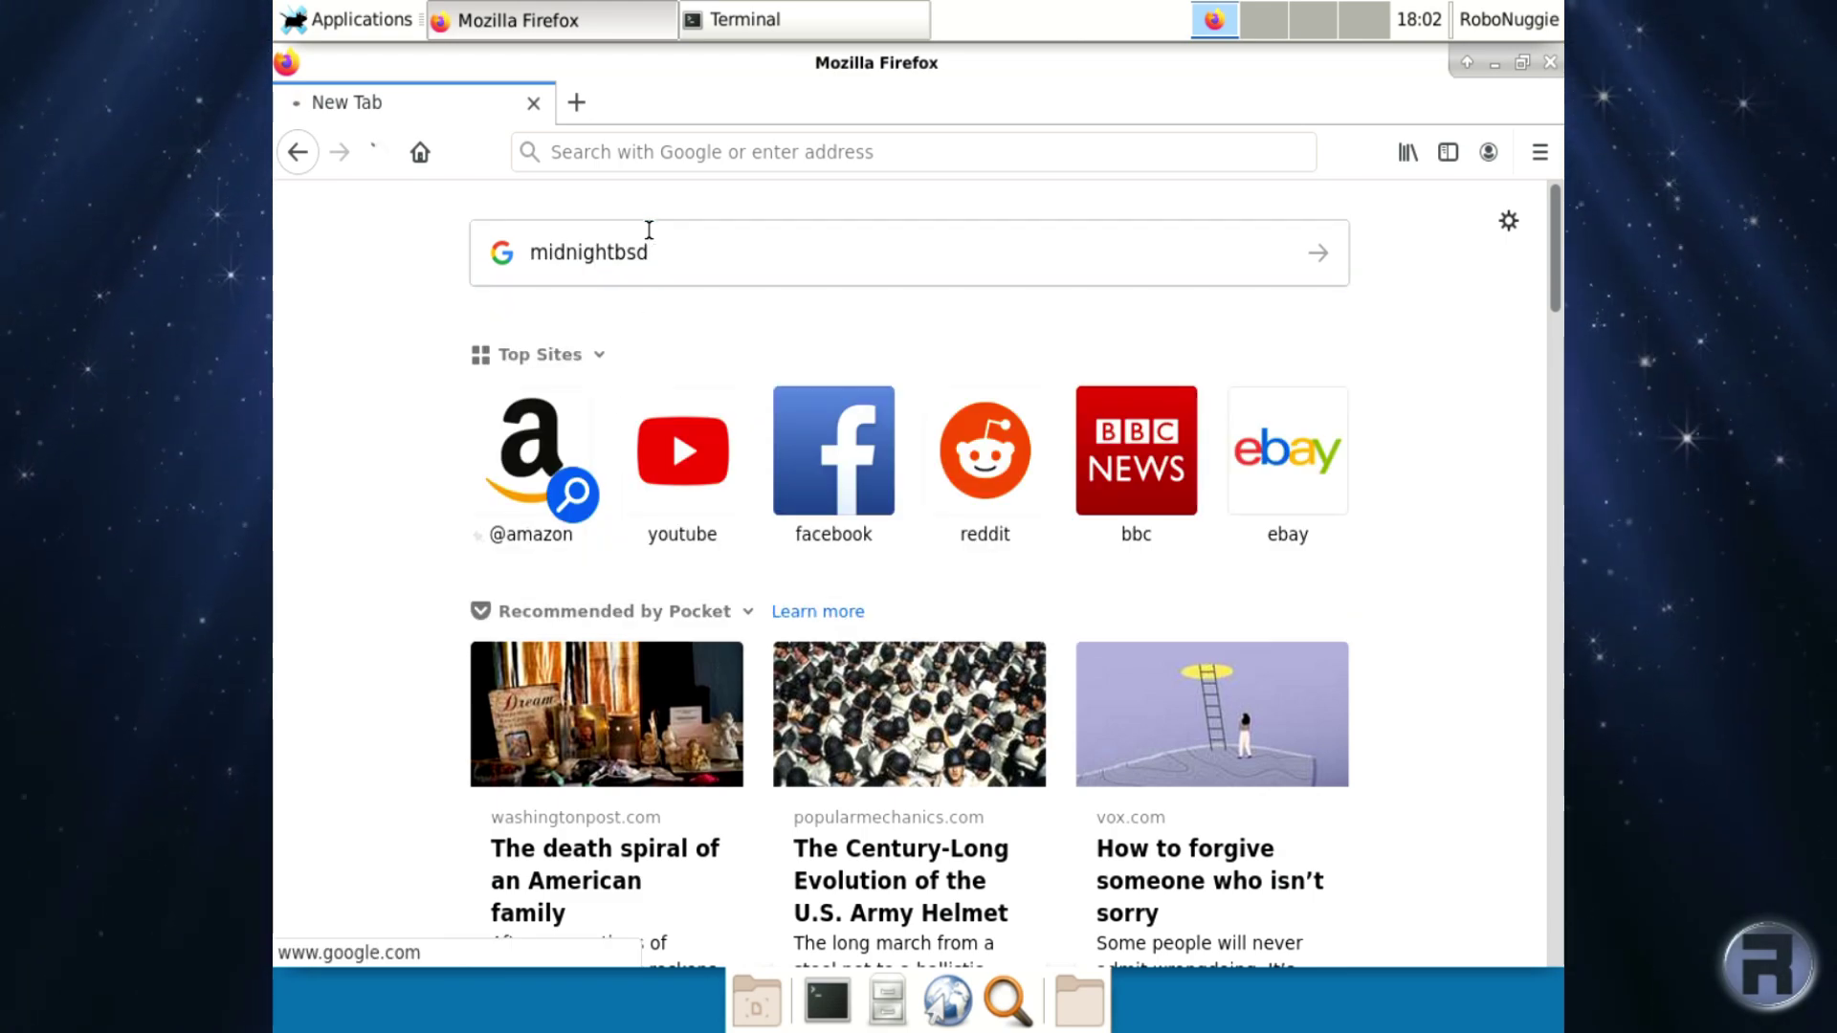
pyautogui.scroll(-5, 1025, 727)
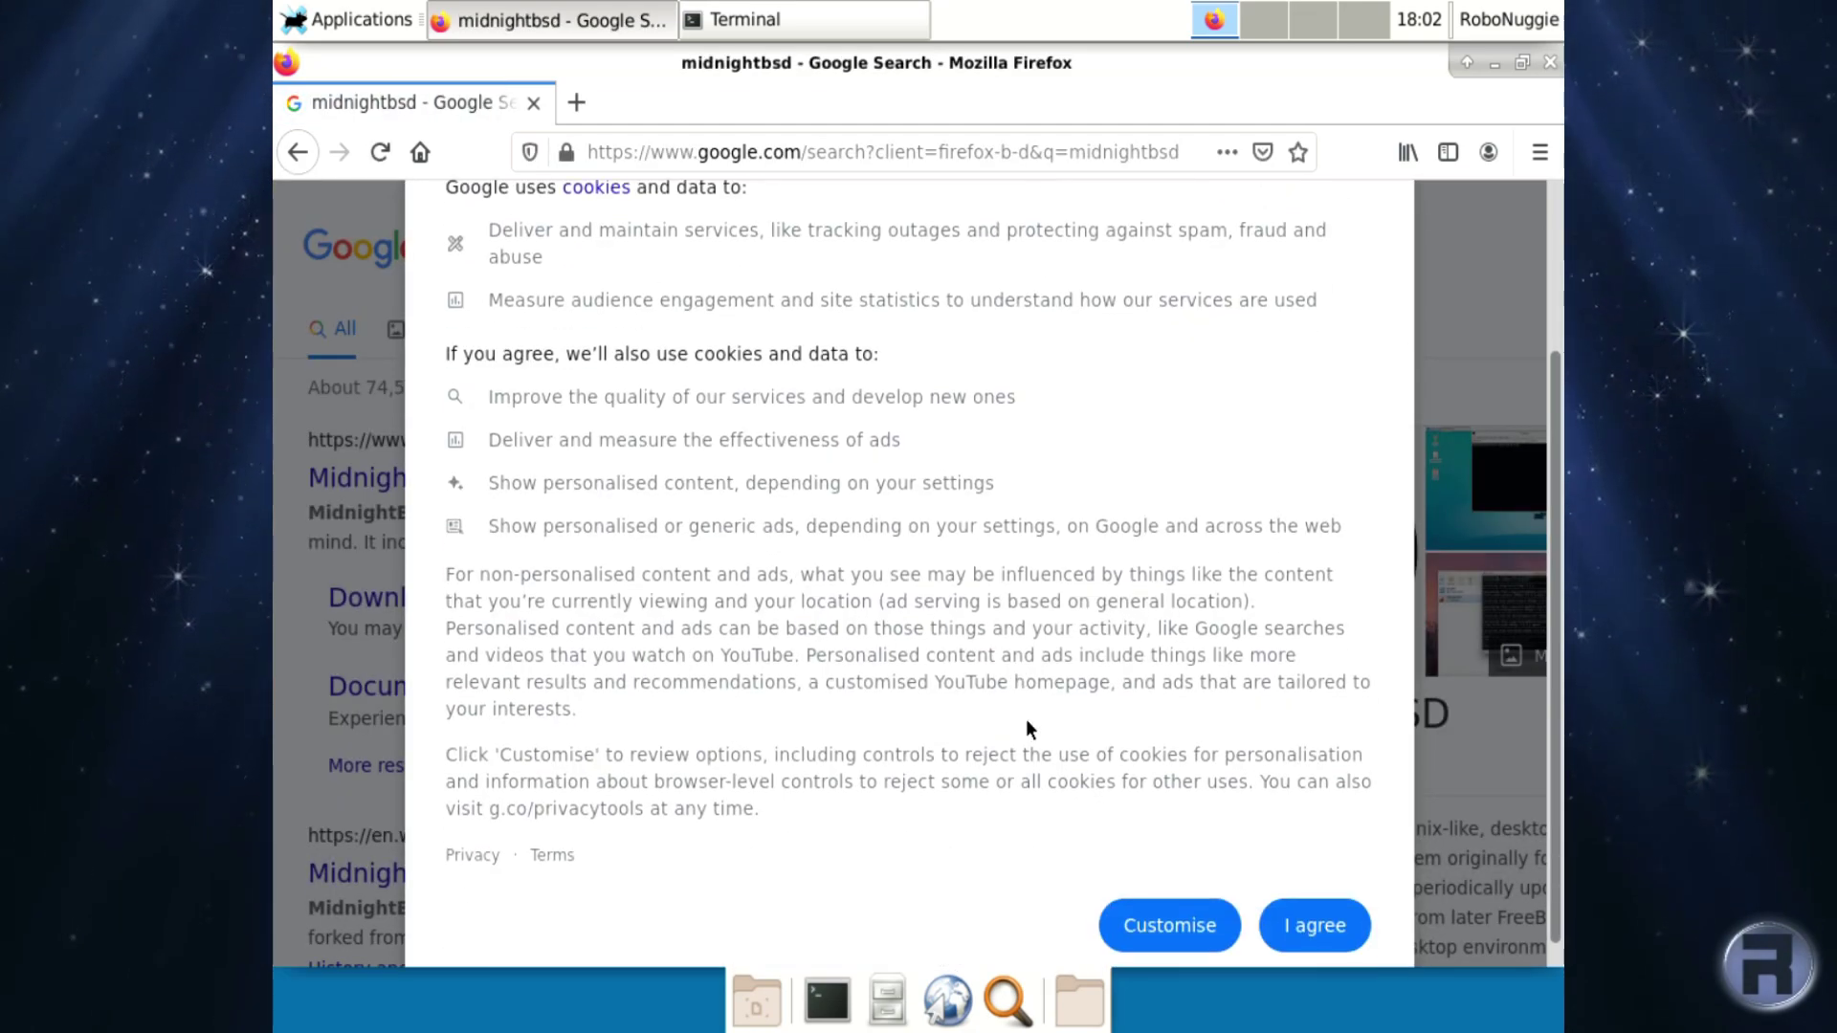
pyautogui.click(1318, 907)
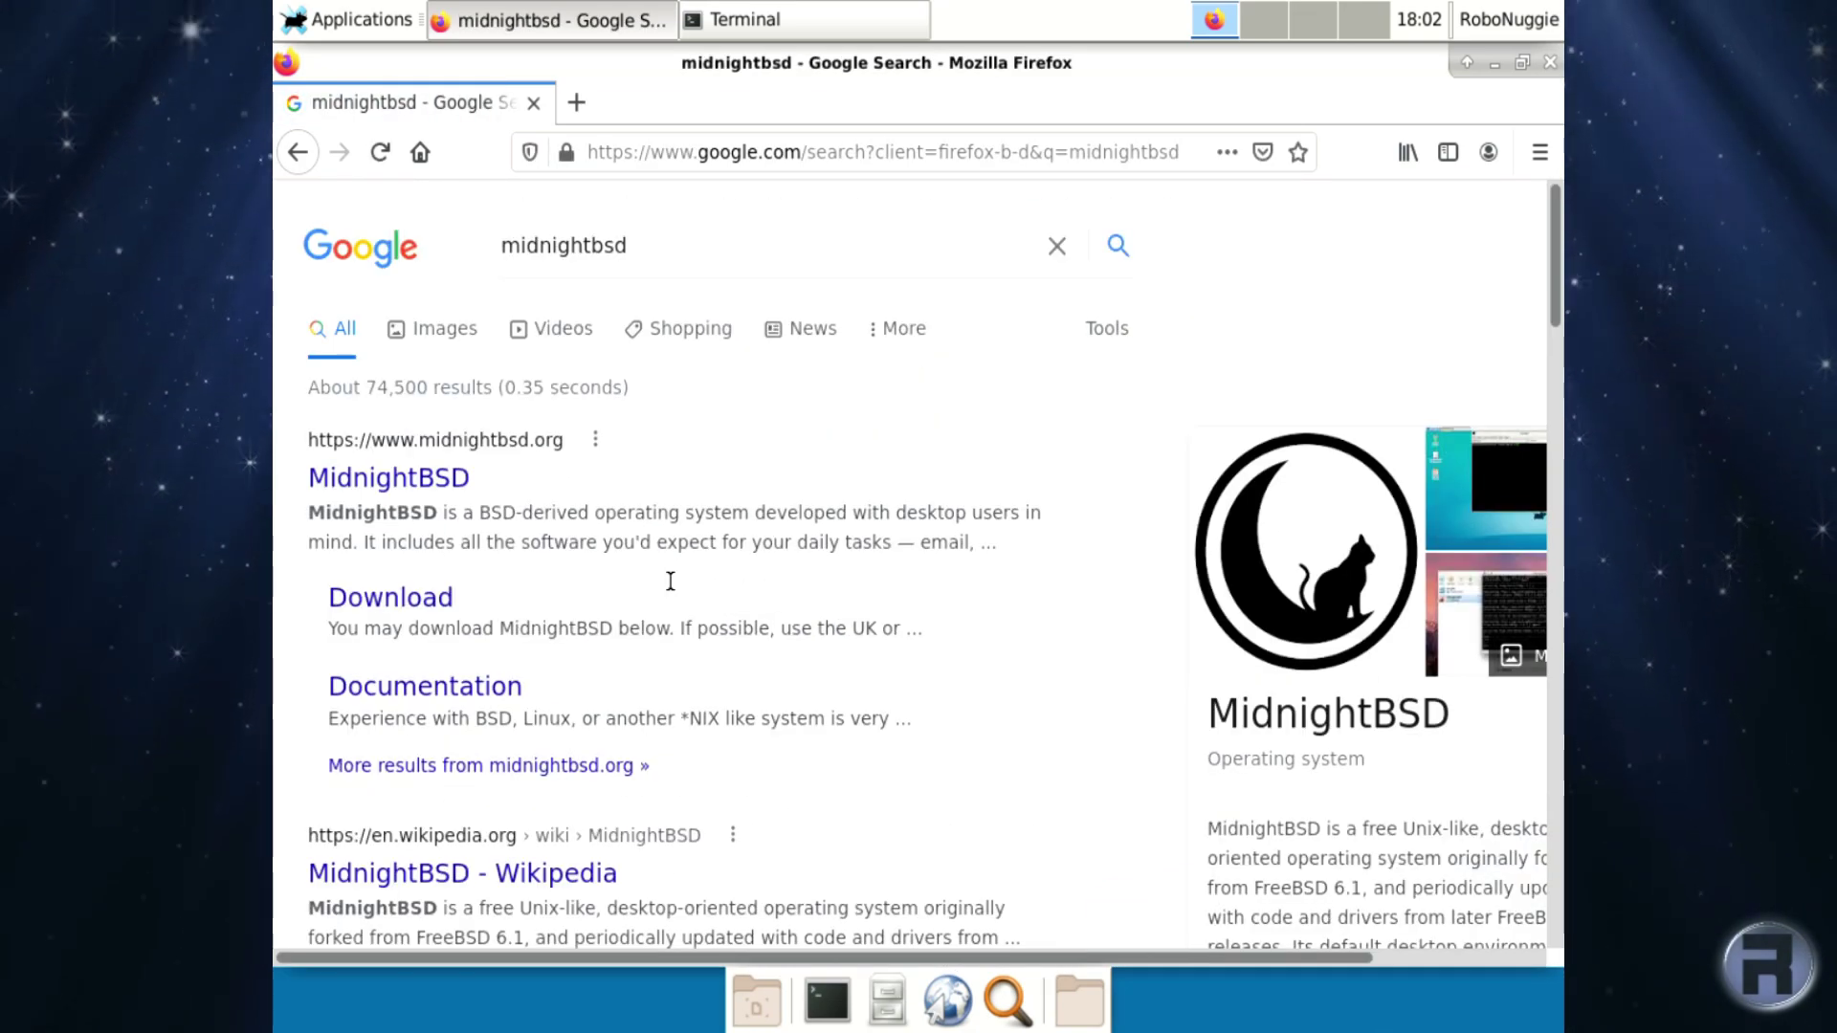
pyautogui.click(427, 481)
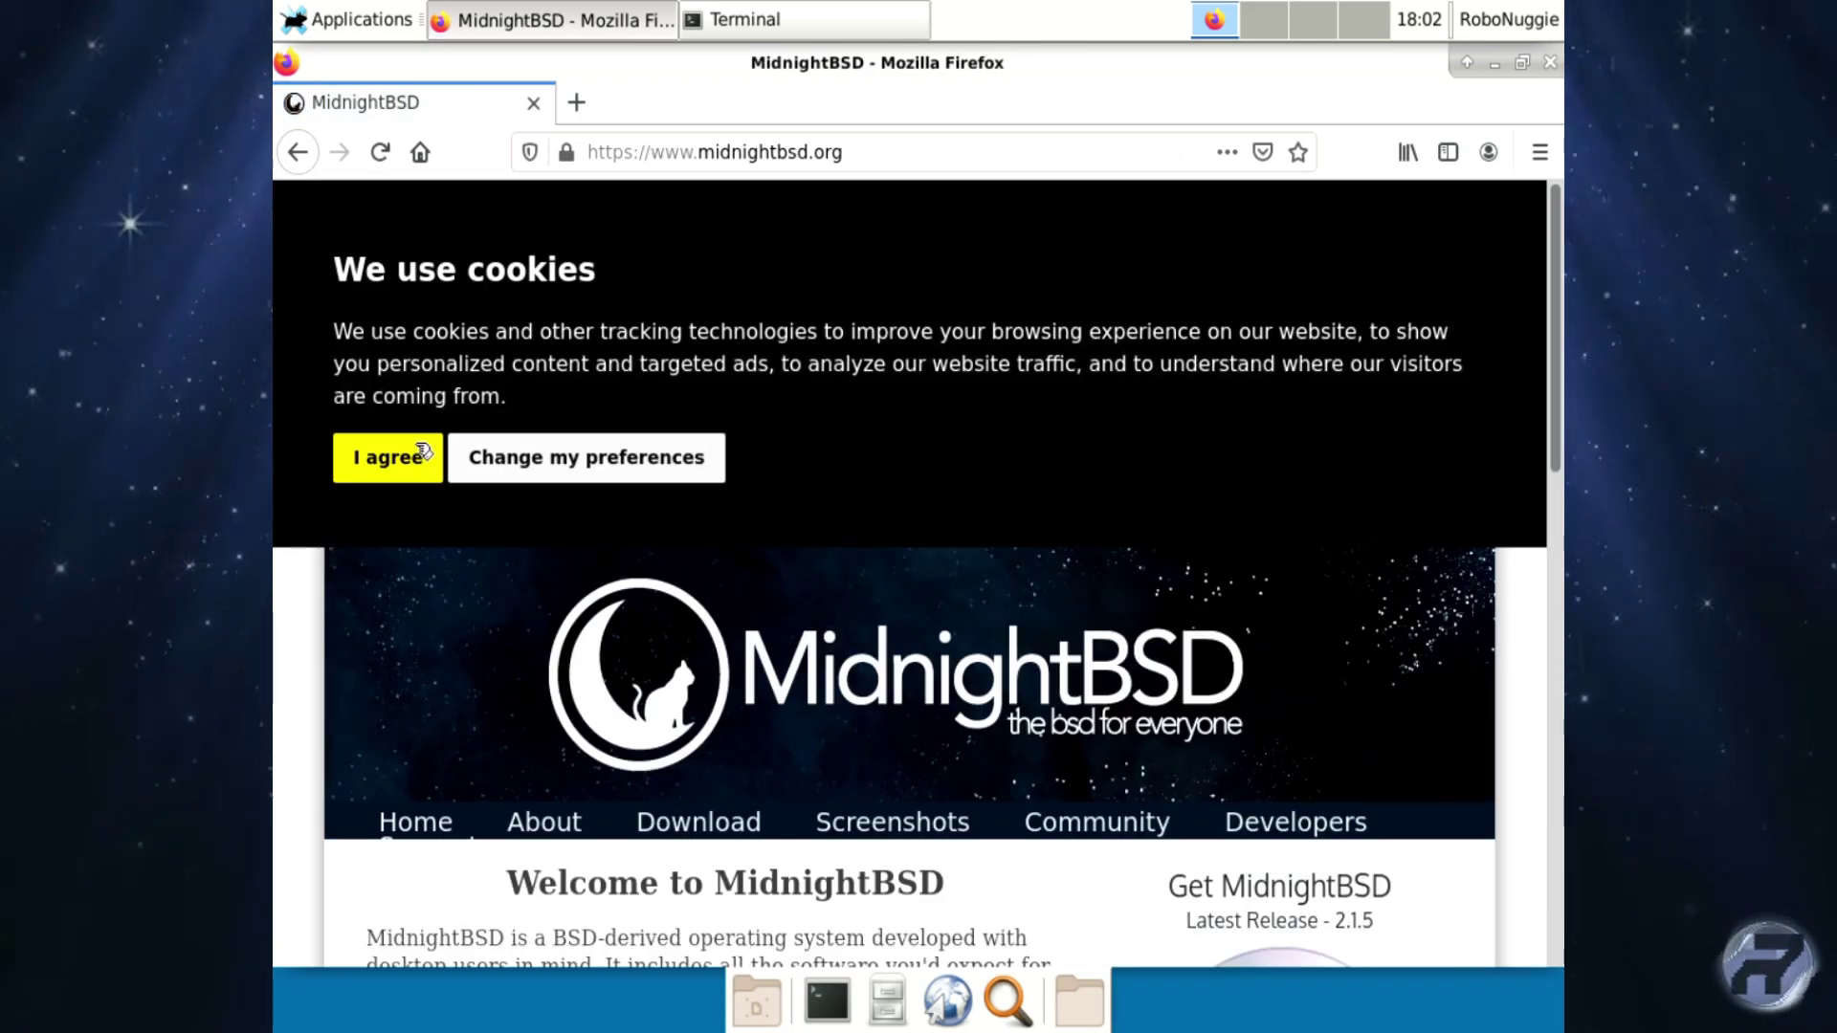
# Dismiss the site's cookie banner and follow the homepage link to the MidnightBSD App Store.
pyautogui.click(388, 457)
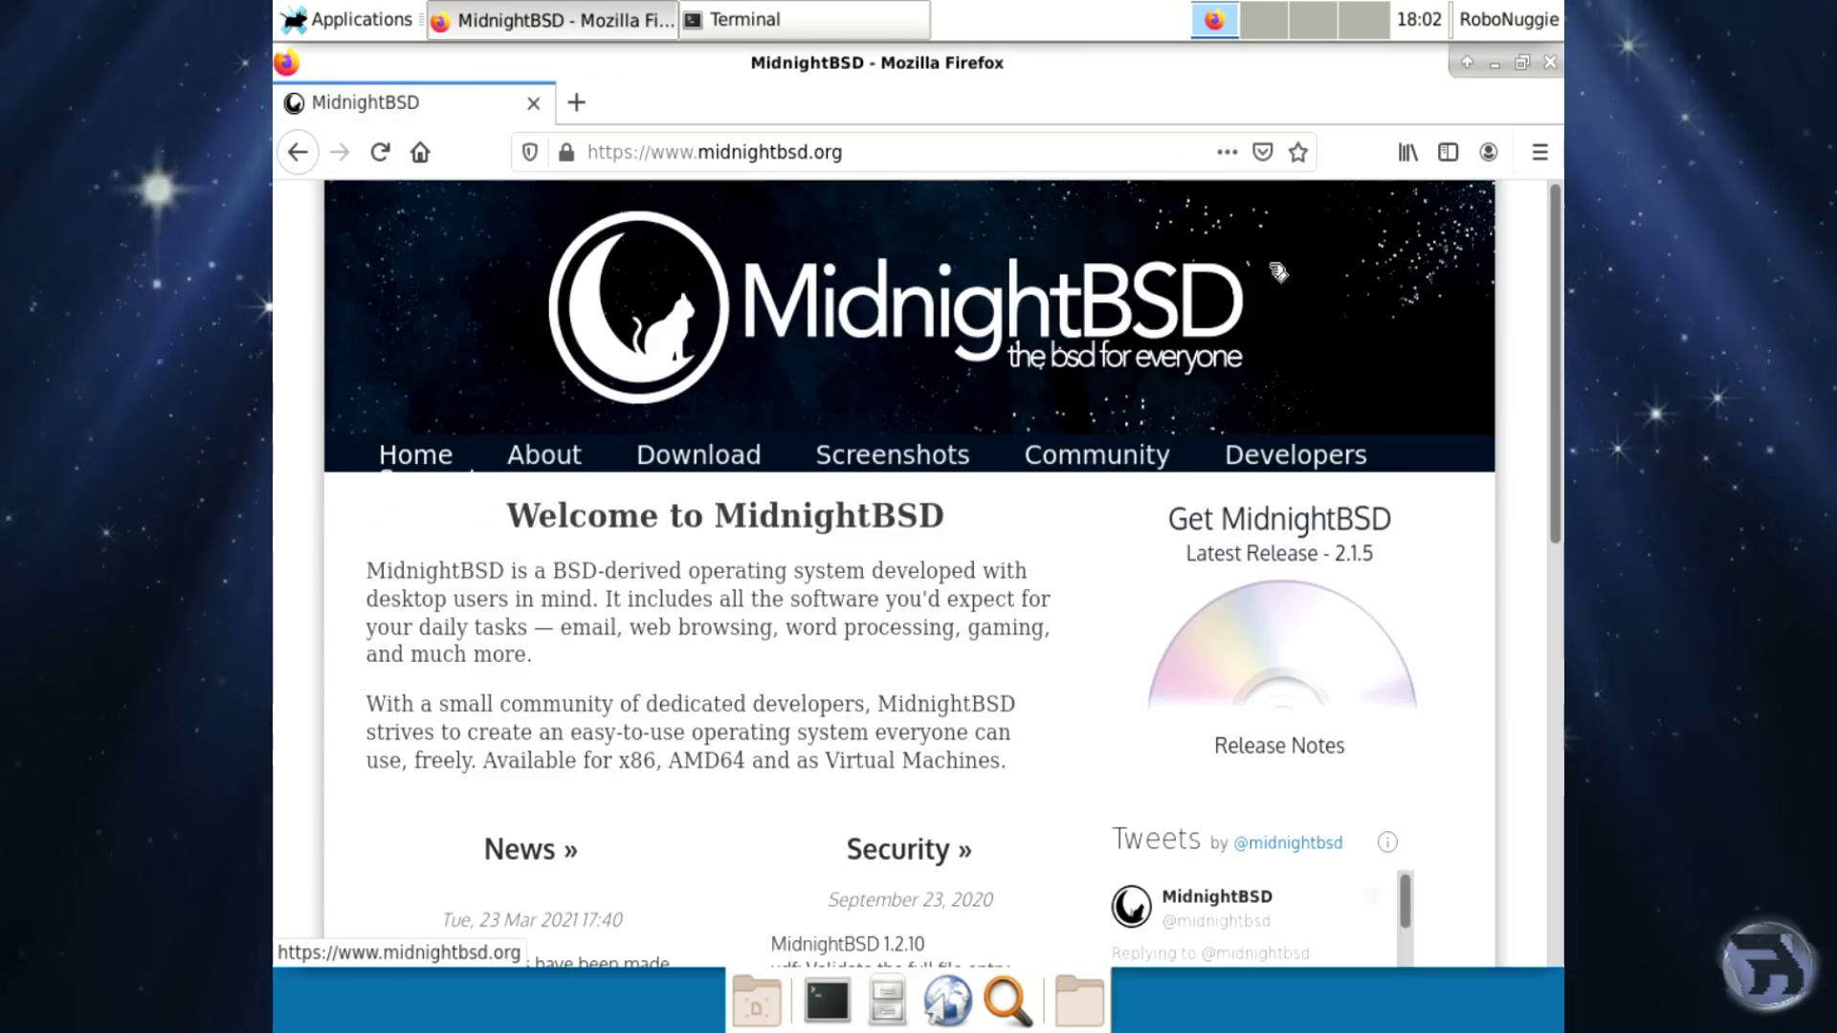
pyautogui.moveTo(1555, 266); pyautogui.dragTo(1469, 680)
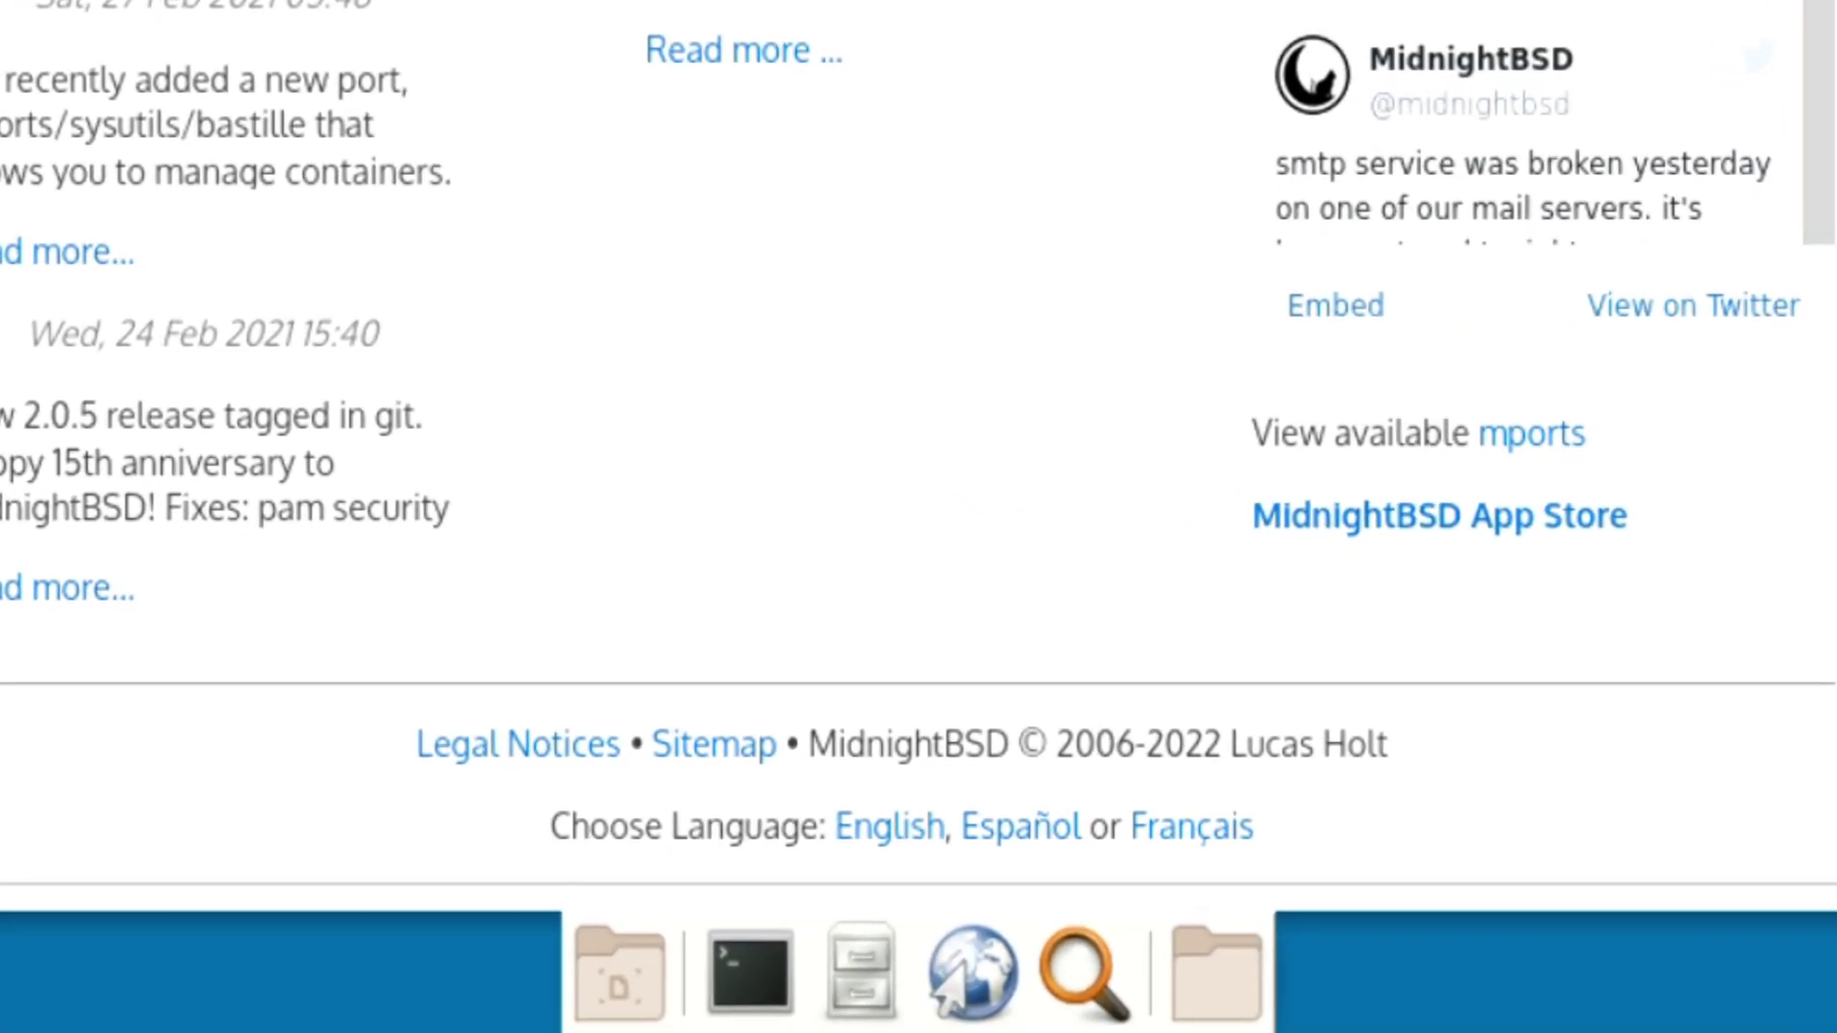
pyautogui.click(1413, 515)
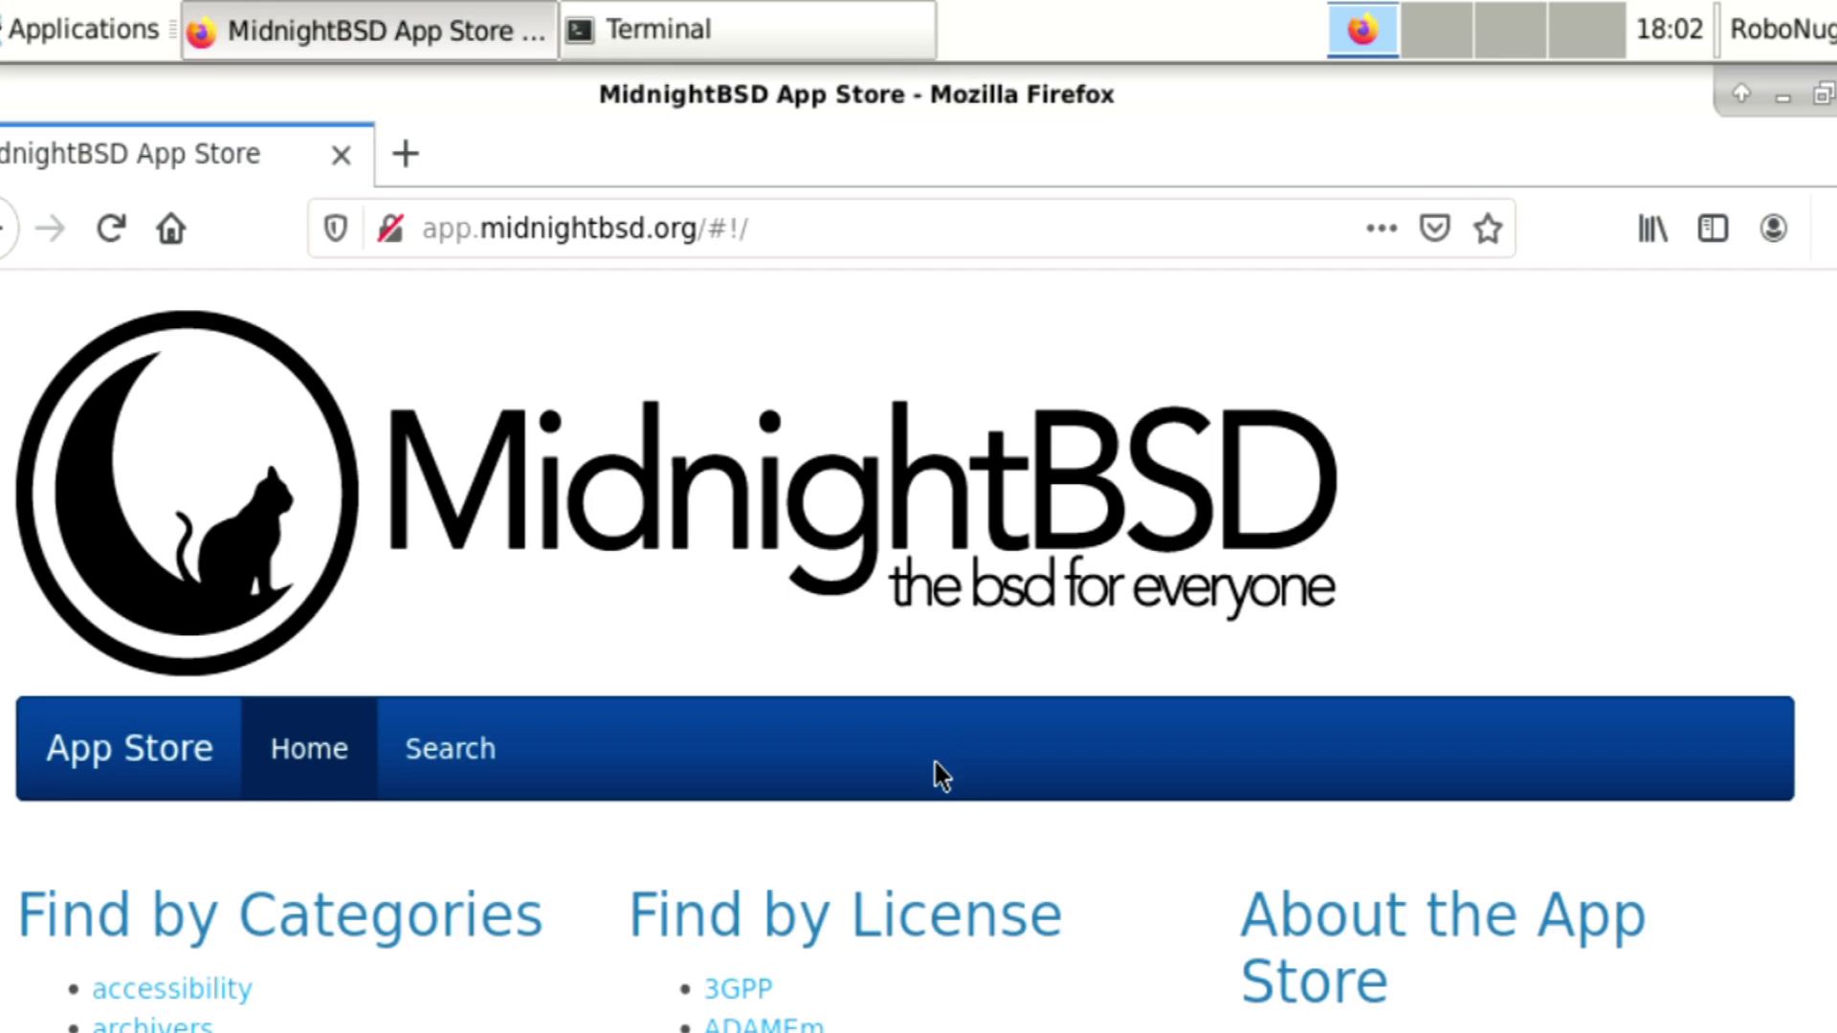
# Scroll through the App Store's Find by Categories, Find by License and Find by OS lists.
pyautogui.scroll(-5, 866, 837)
pyautogui.scroll(-3, 871, 861)
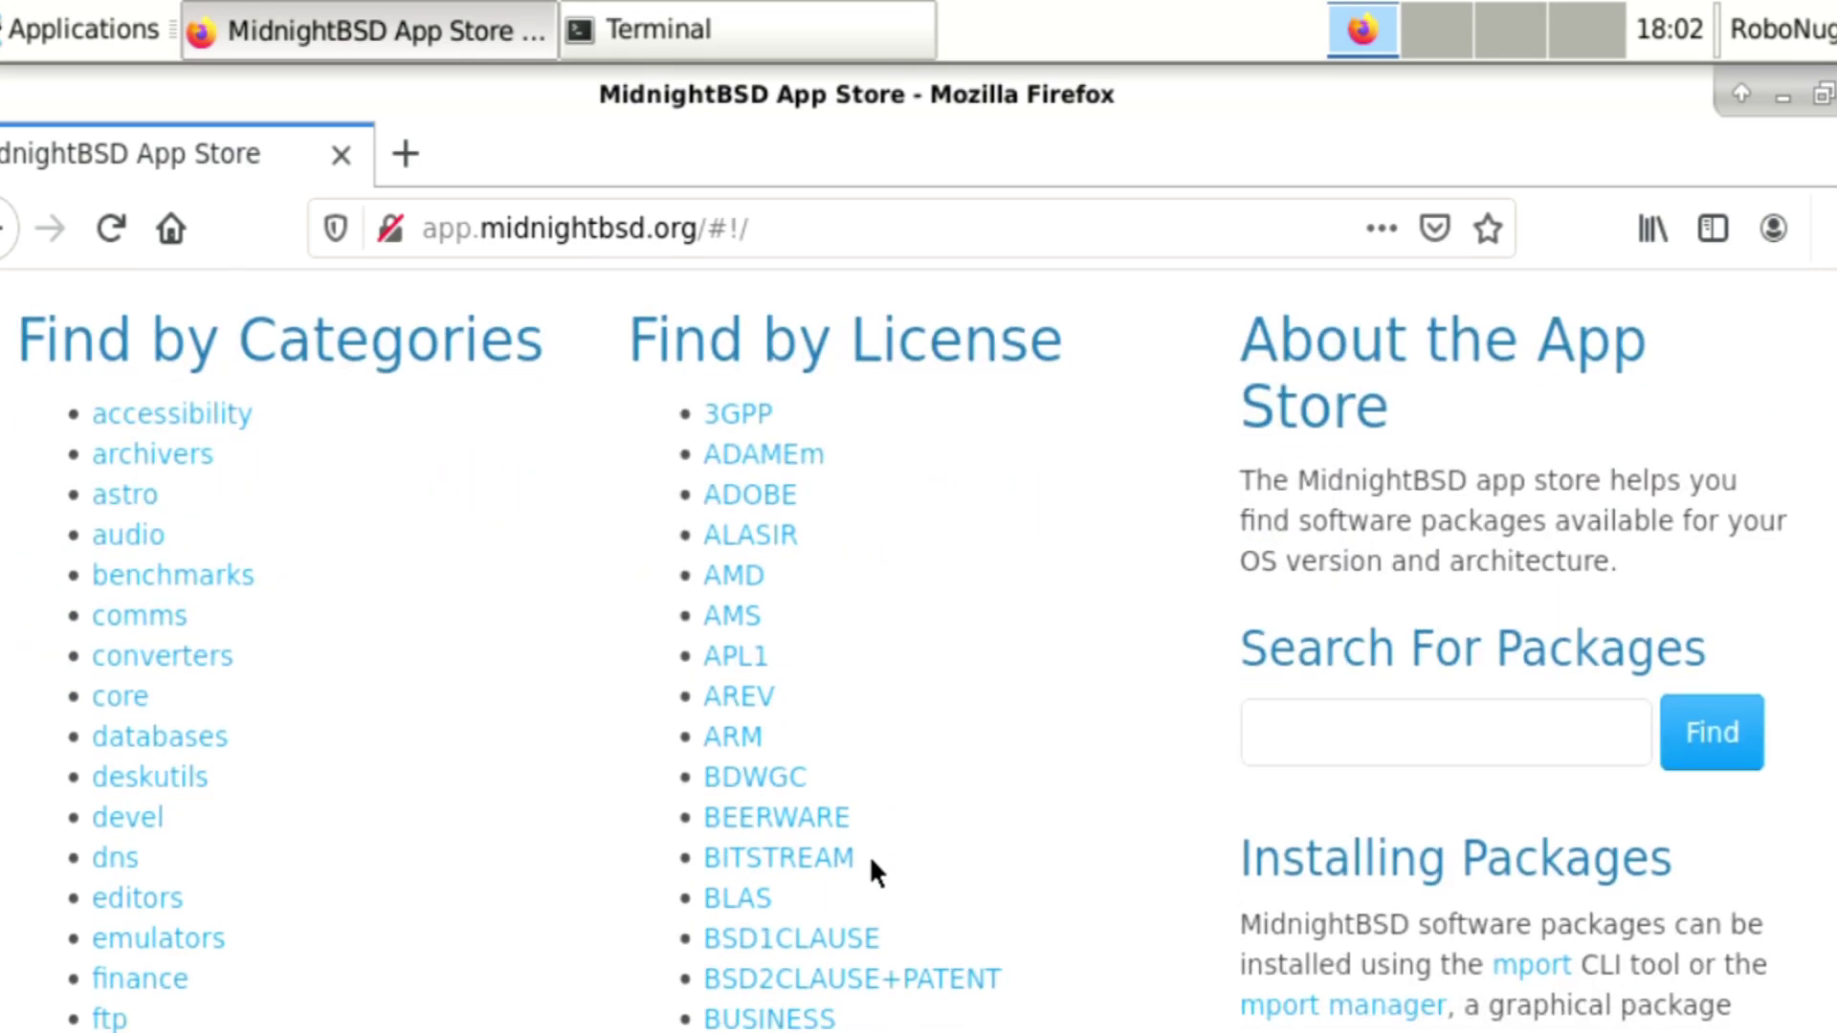
pyautogui.scroll(-3, 870, 861)
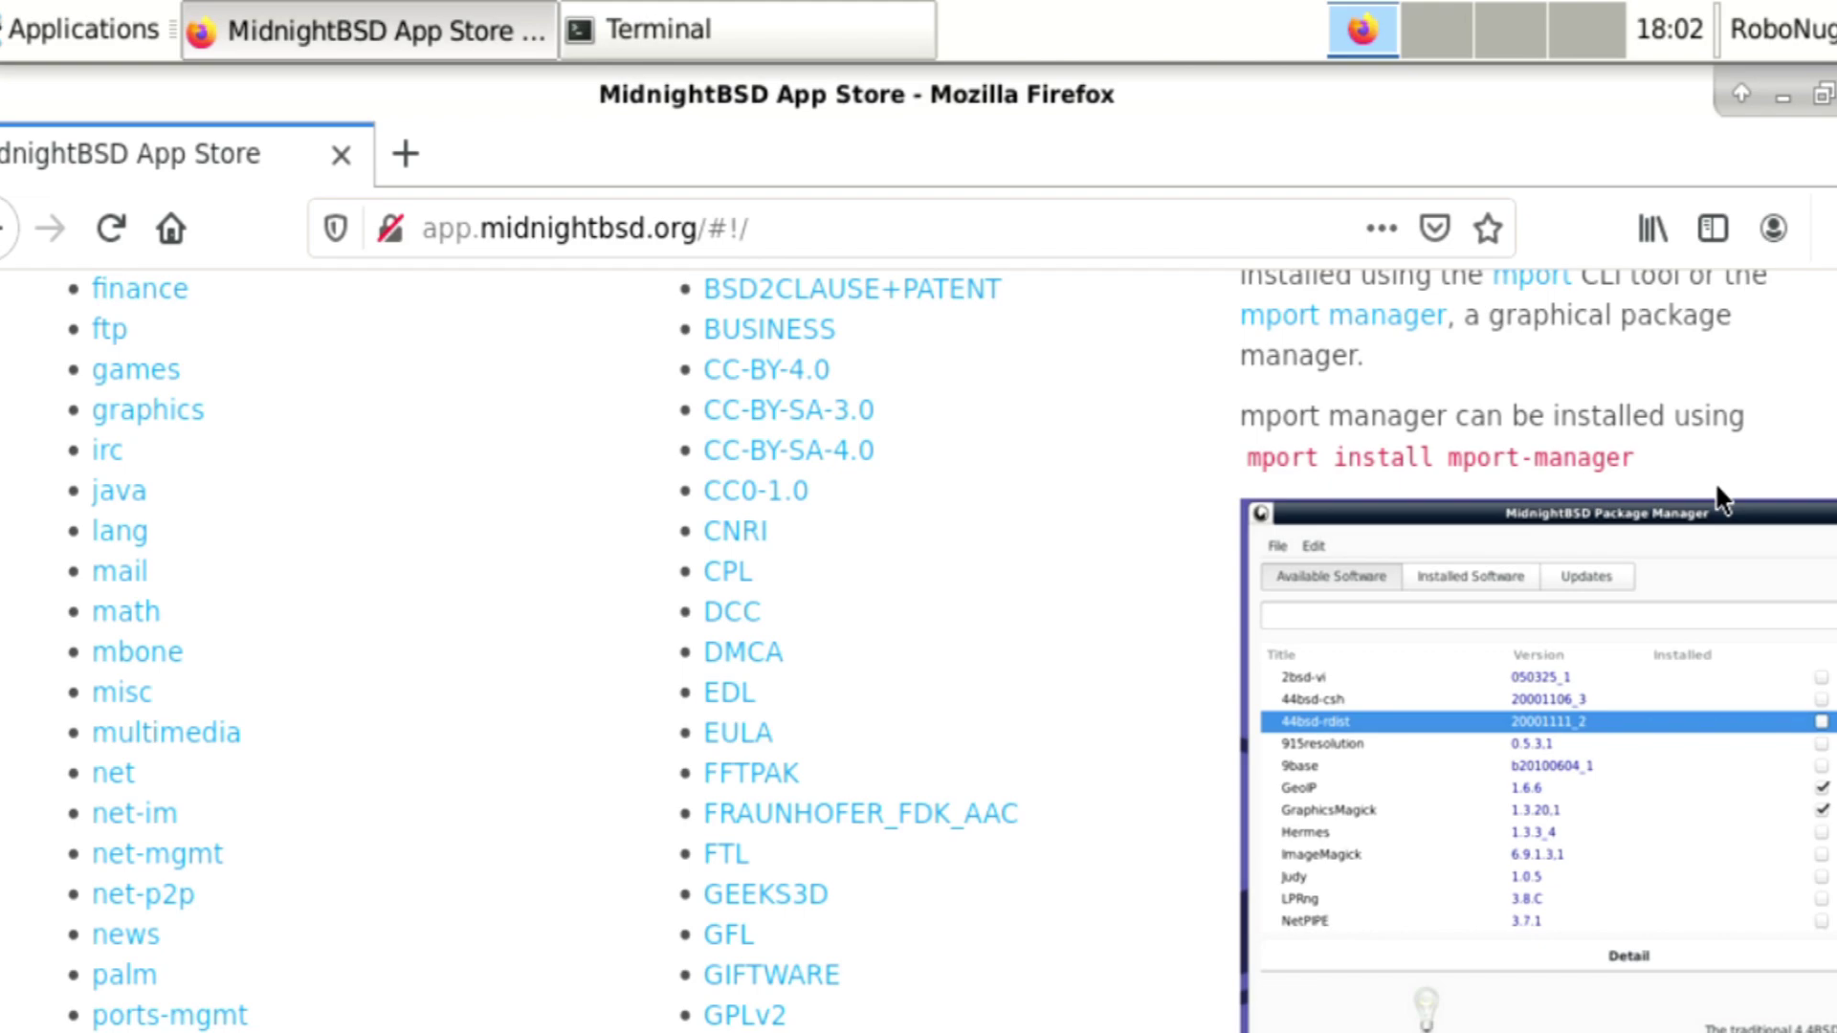
pyautogui.scroll(-2, 918, 651)
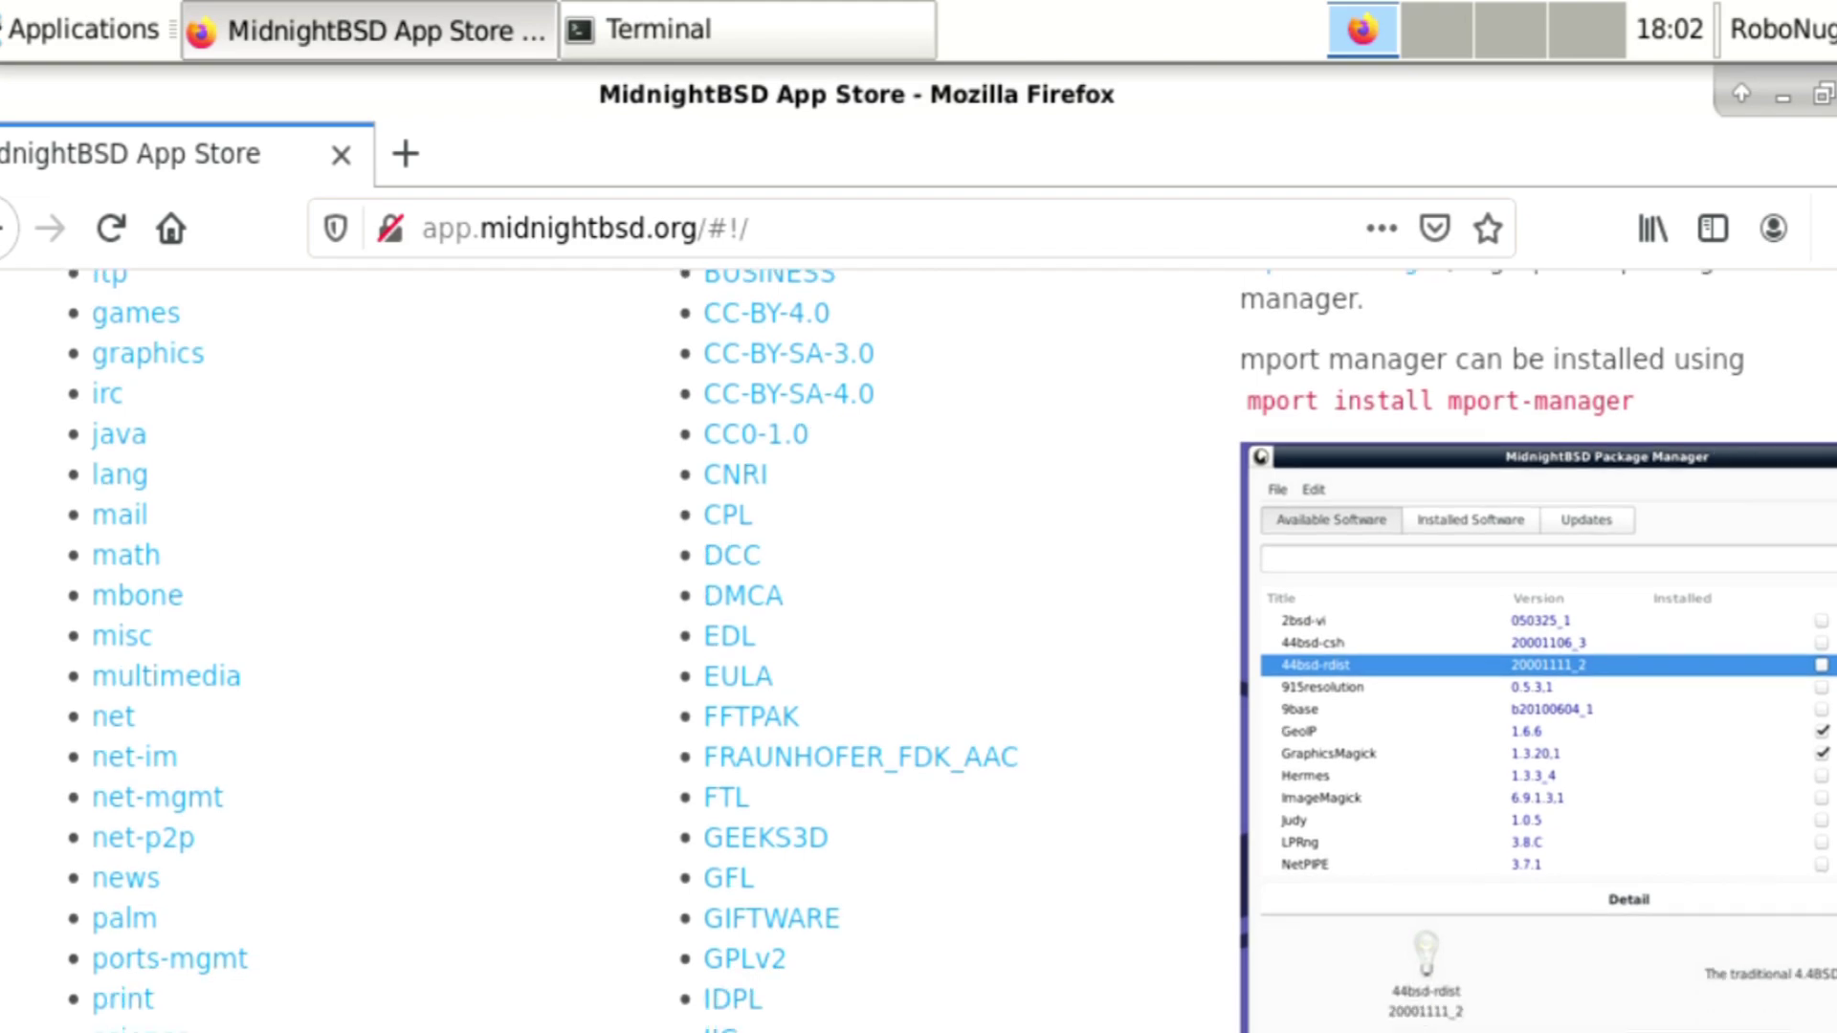
pyautogui.scroll(4, 919, 651)
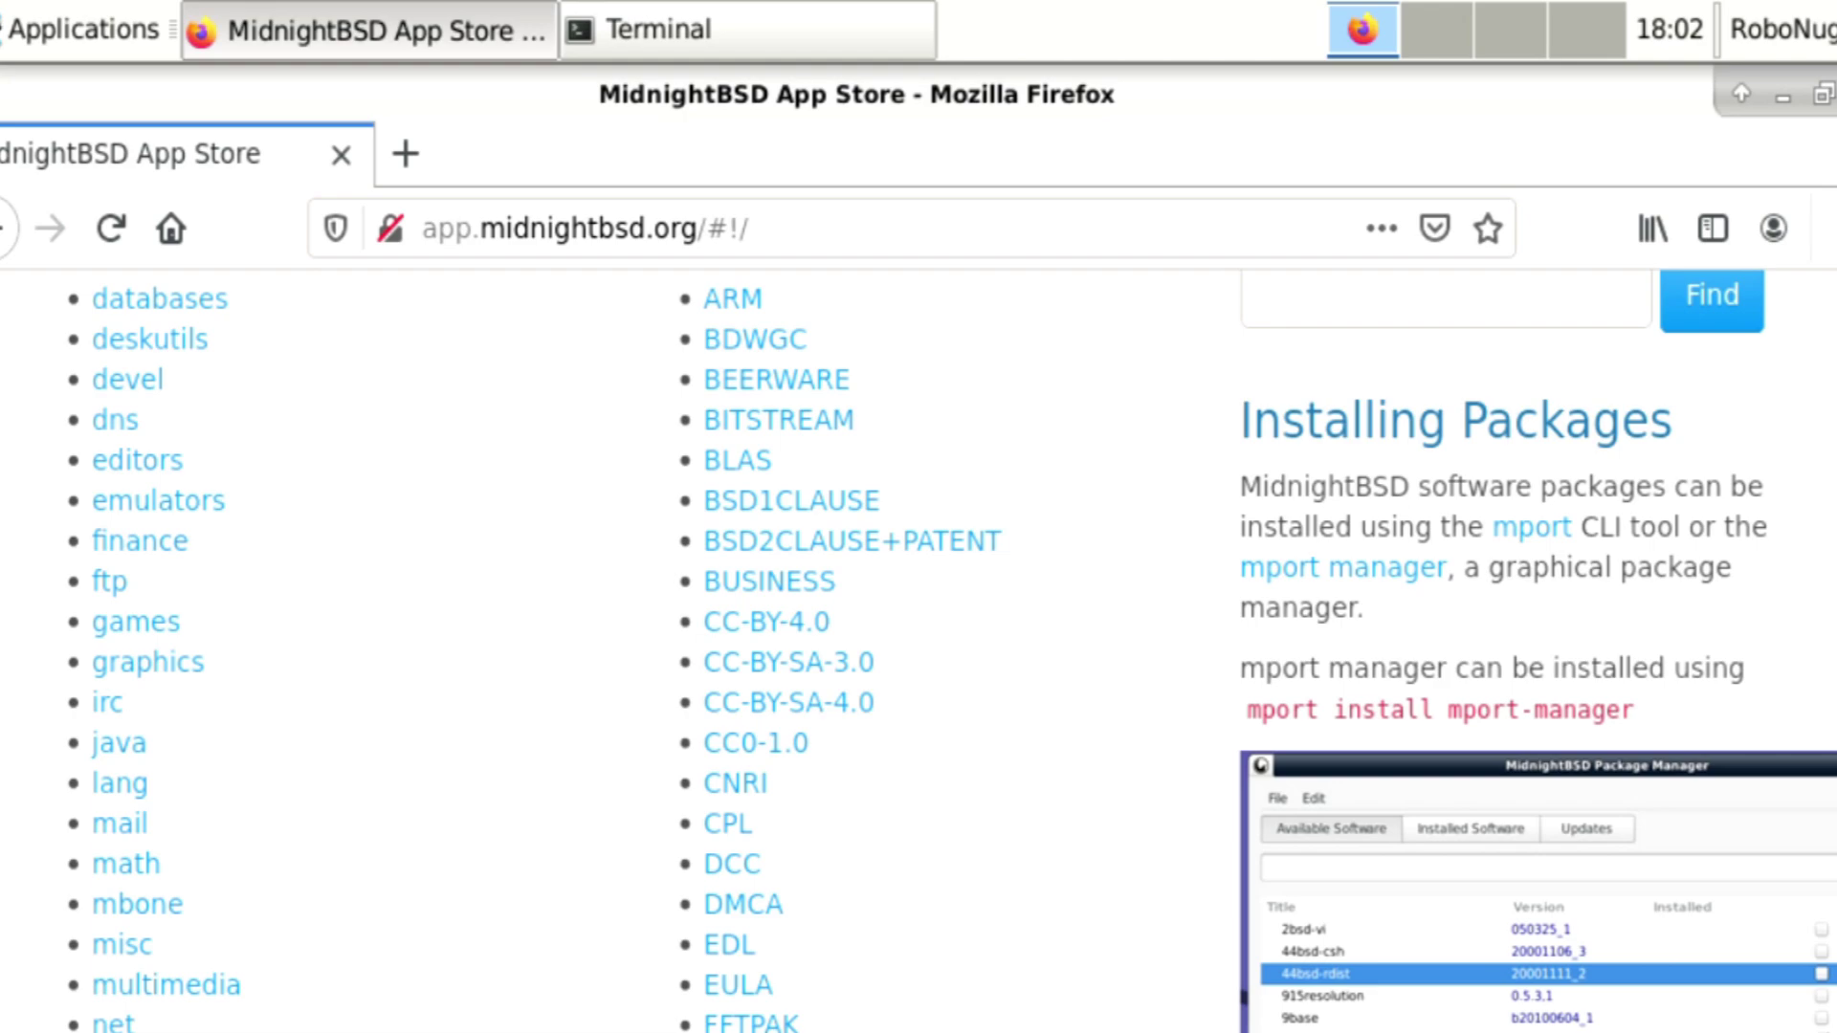
pyautogui.scroll(-9, 919, 650)
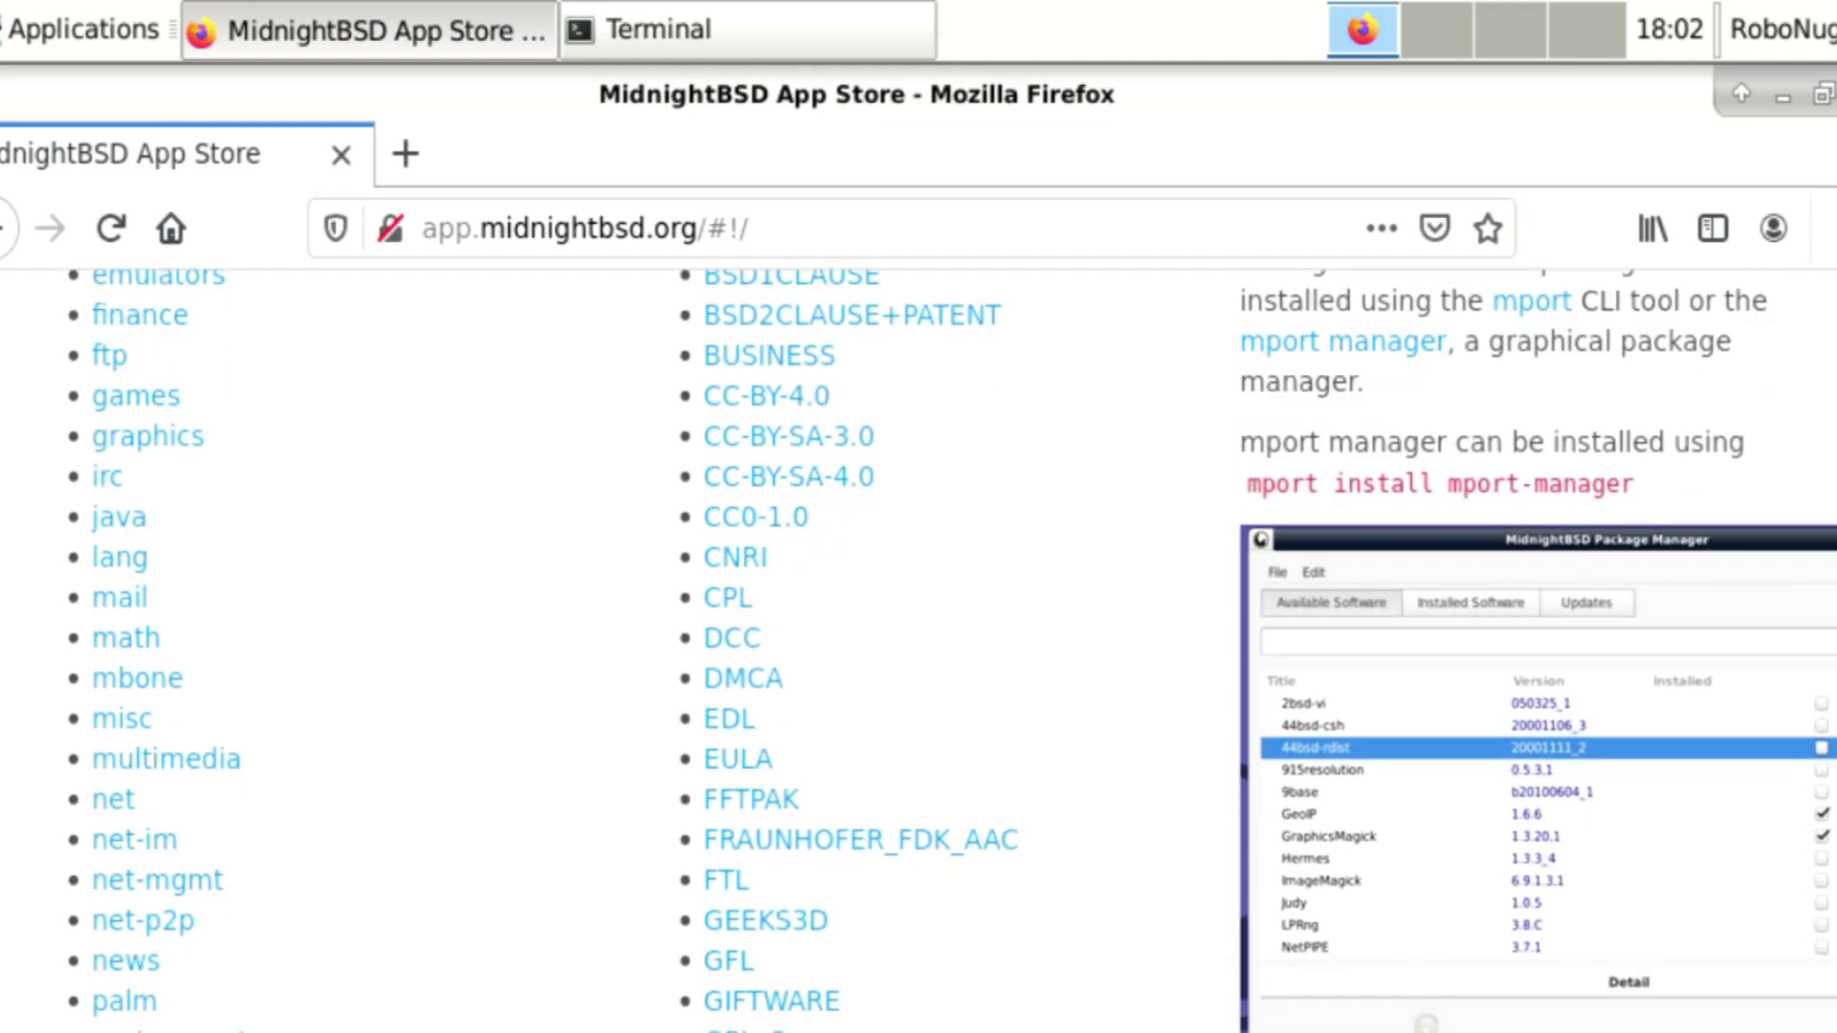
pyautogui.scroll(-8, 1813, 876)
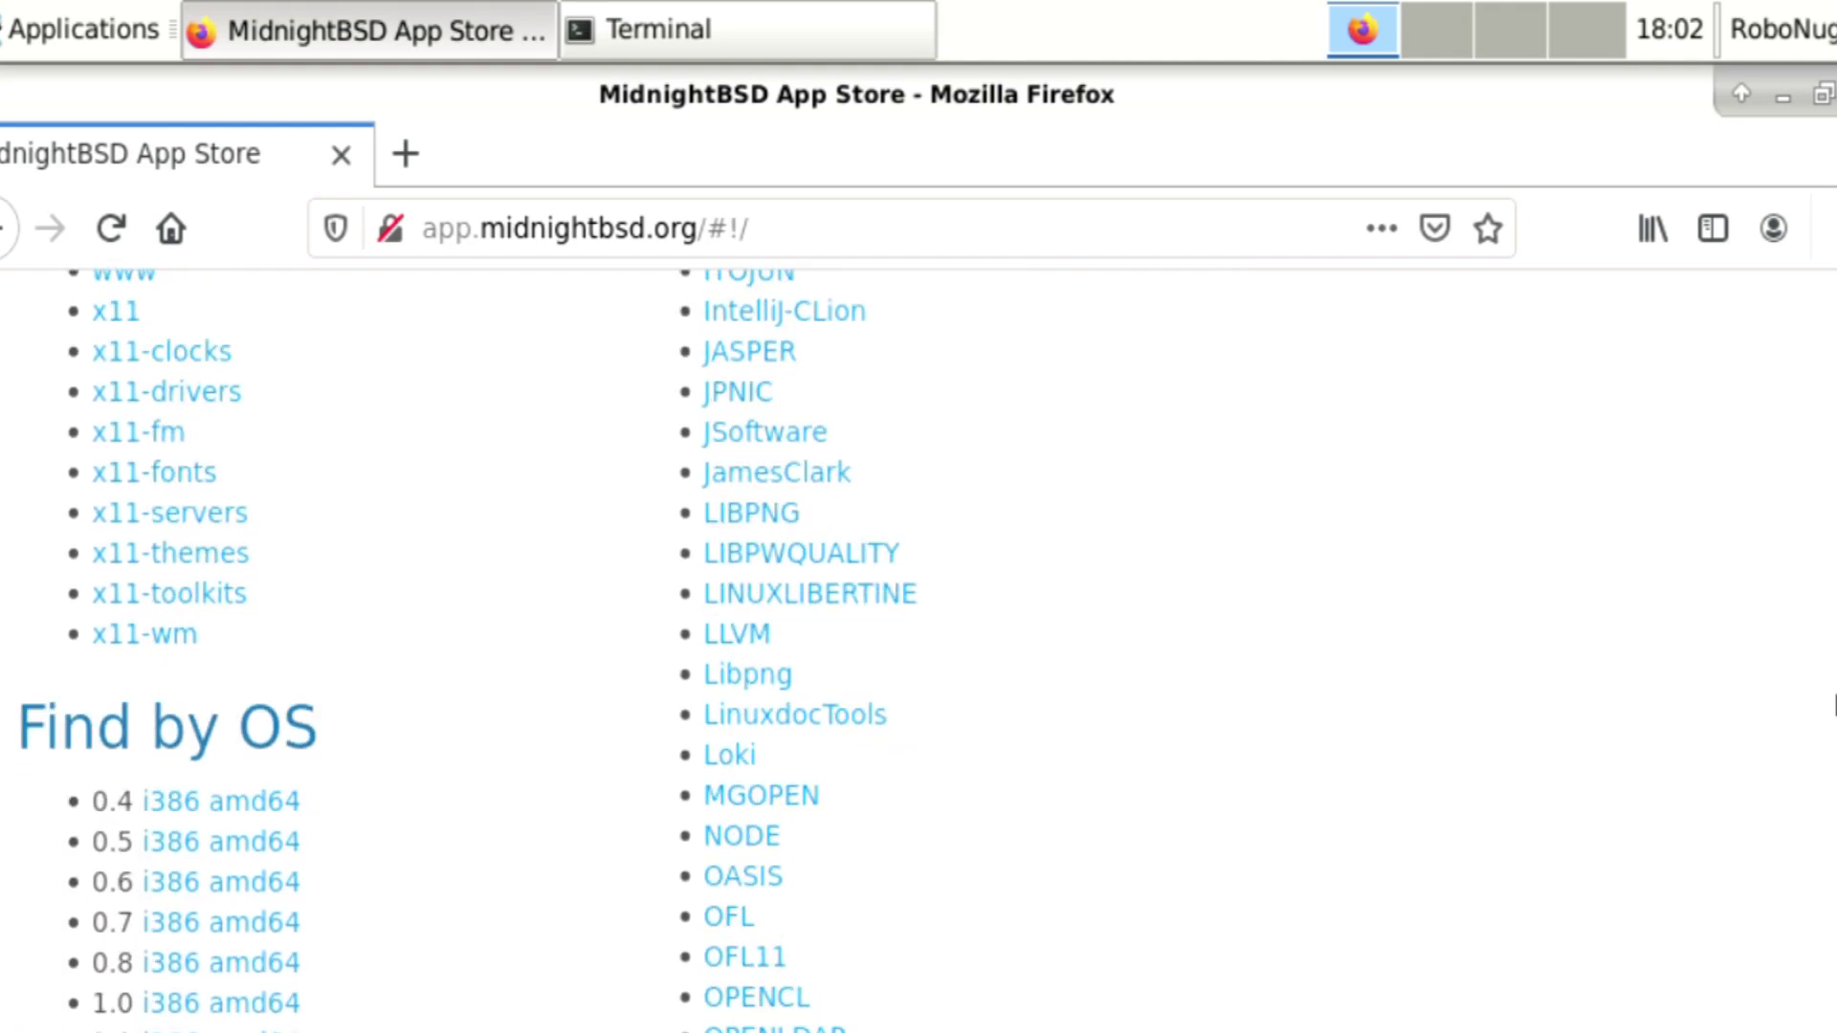
pyautogui.scroll(-15, 1814, 875)
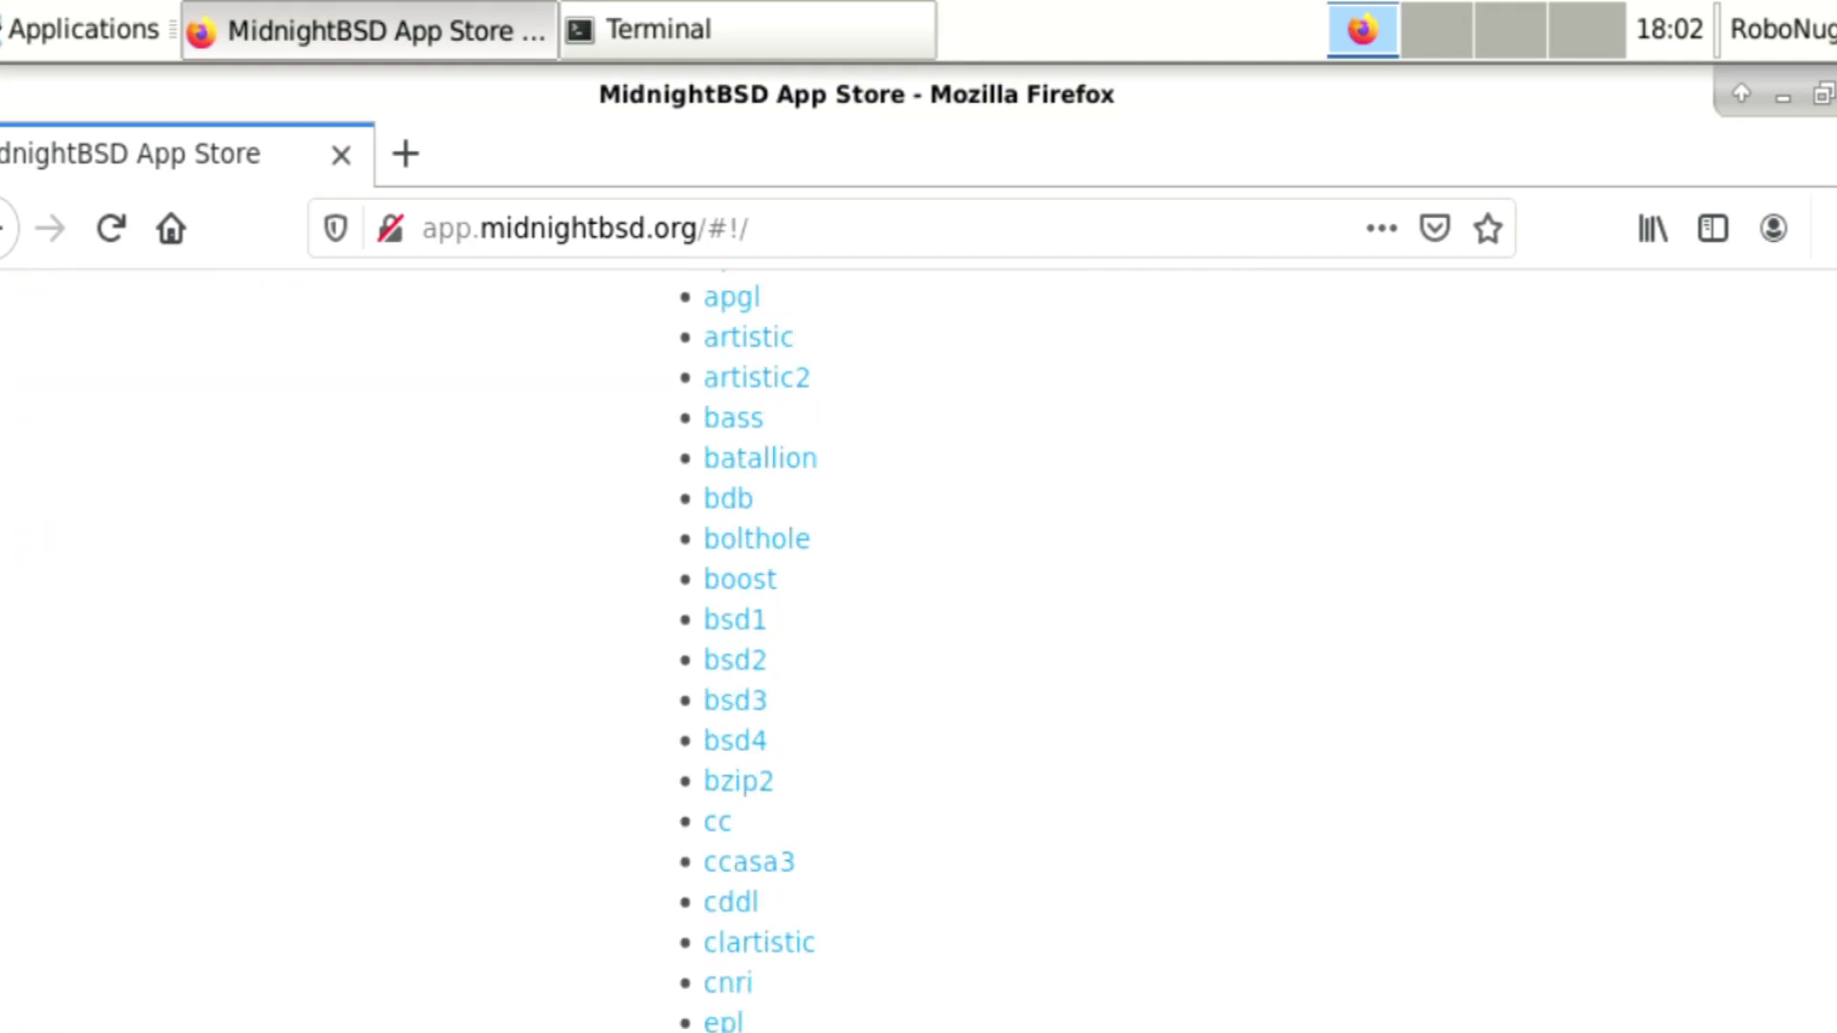
pyautogui.scroll(15, 1804, 762)
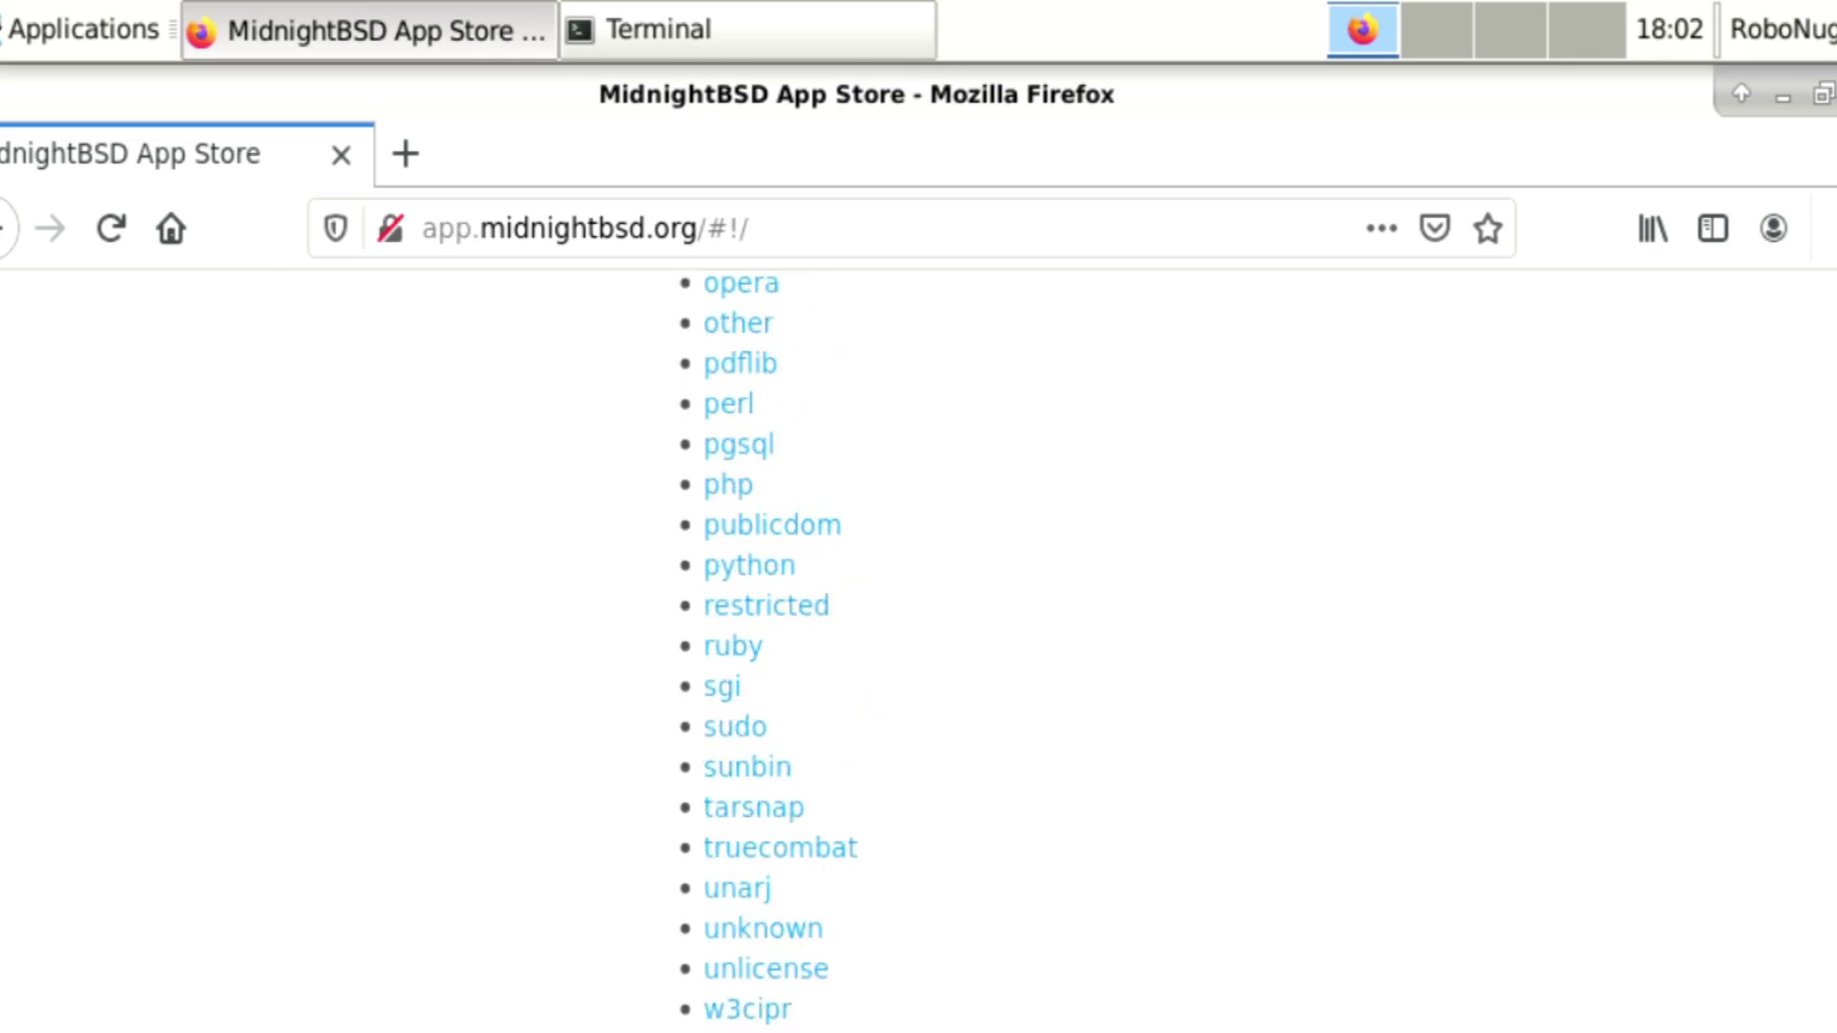
pyautogui.scroll(-16, 1805, 763)
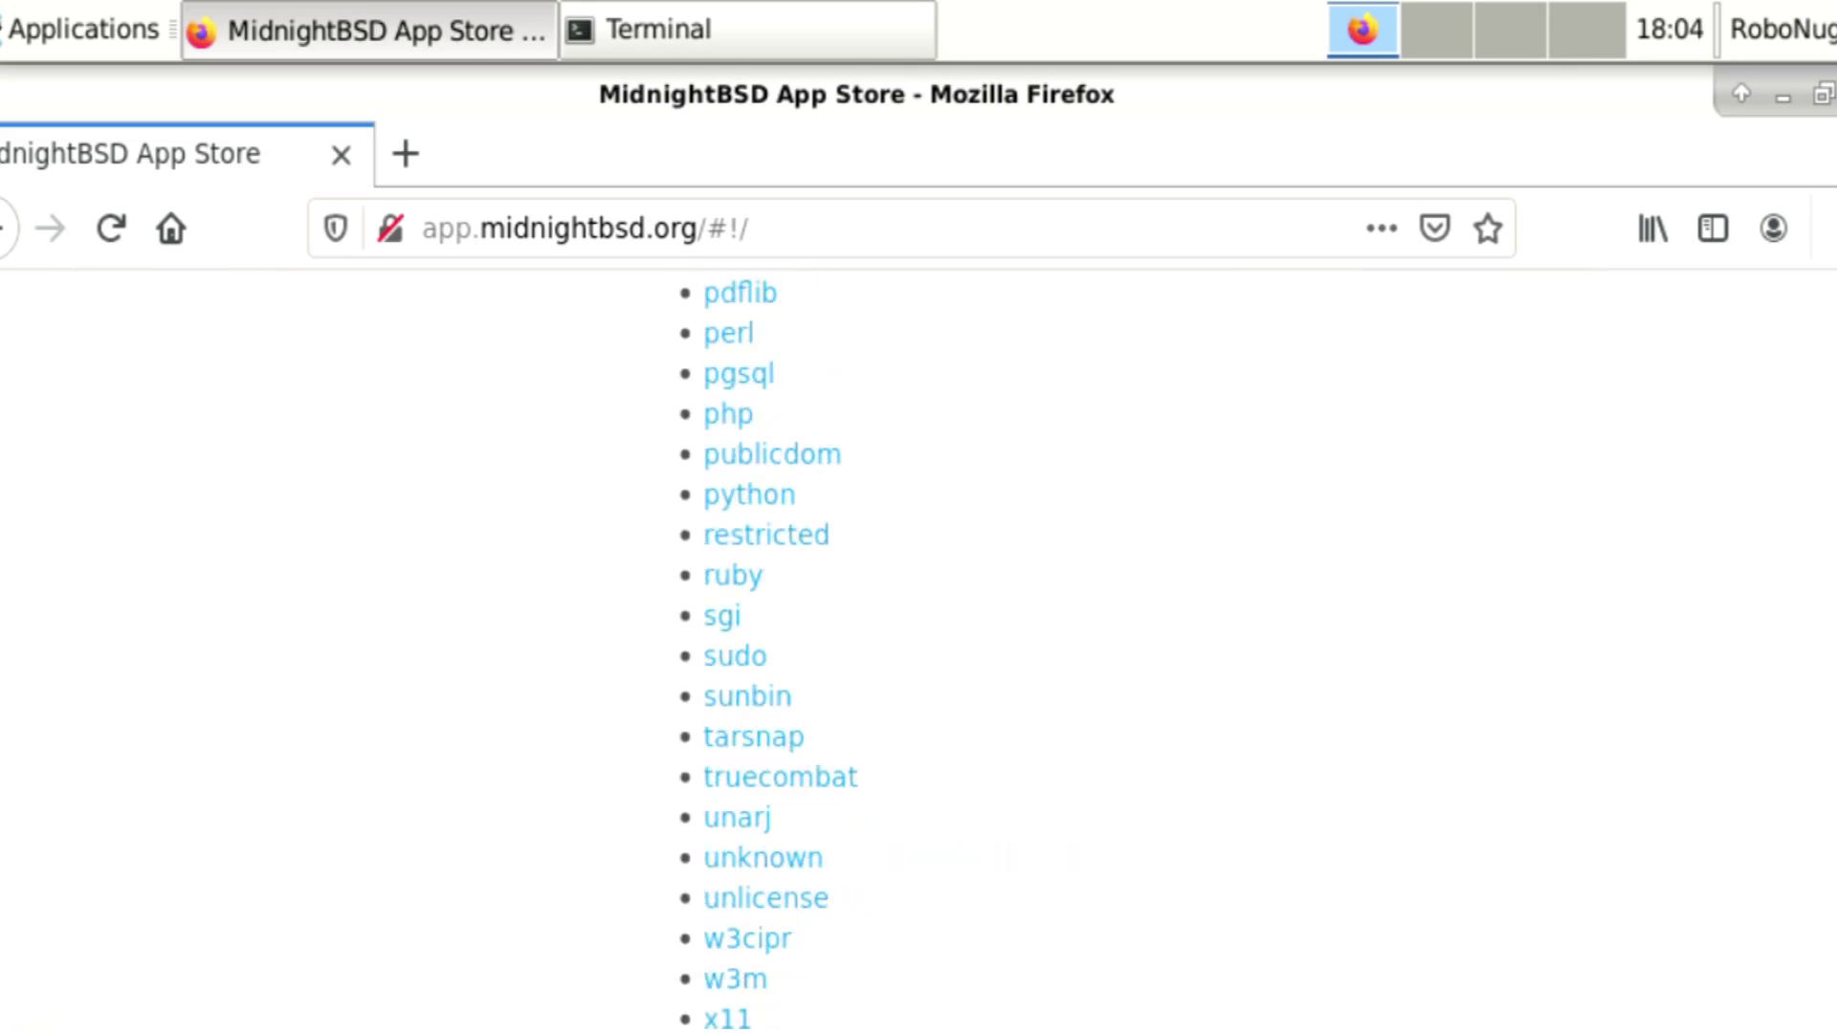
pyautogui.scroll(20, 1804, 763)
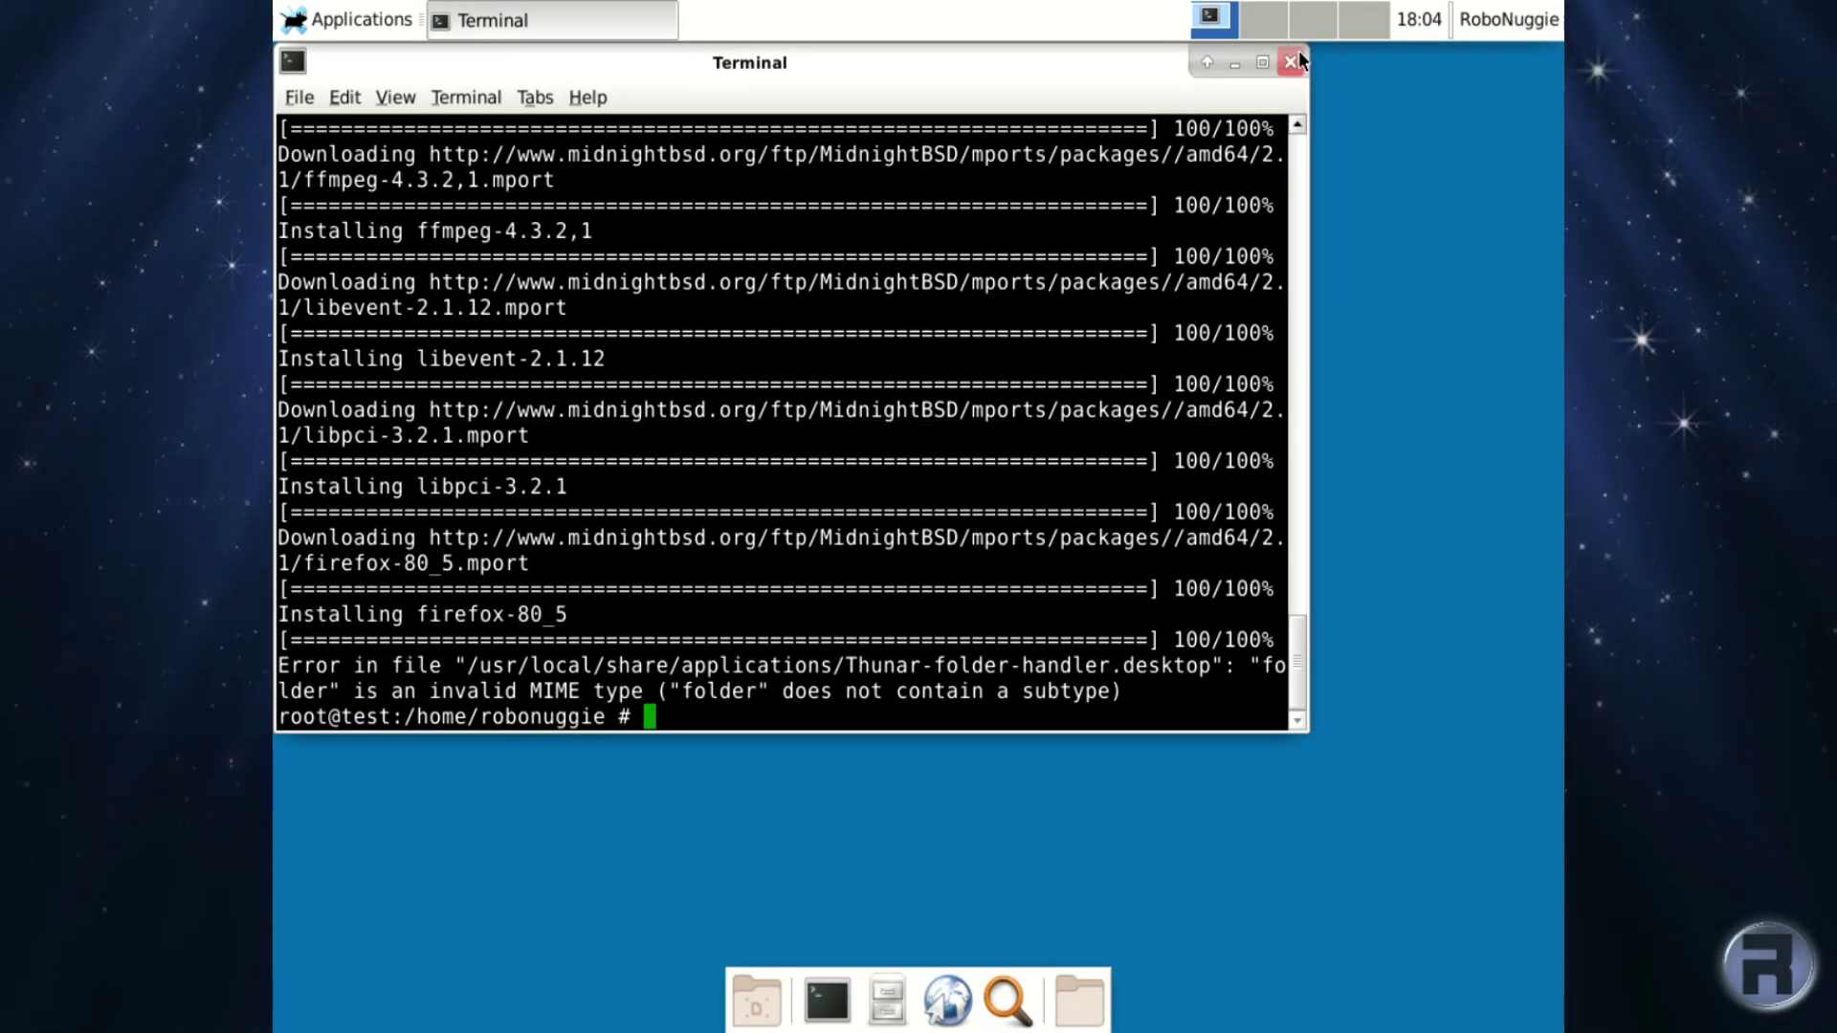
# Close the Xfce Terminal window.
pyautogui.click(1292, 61)
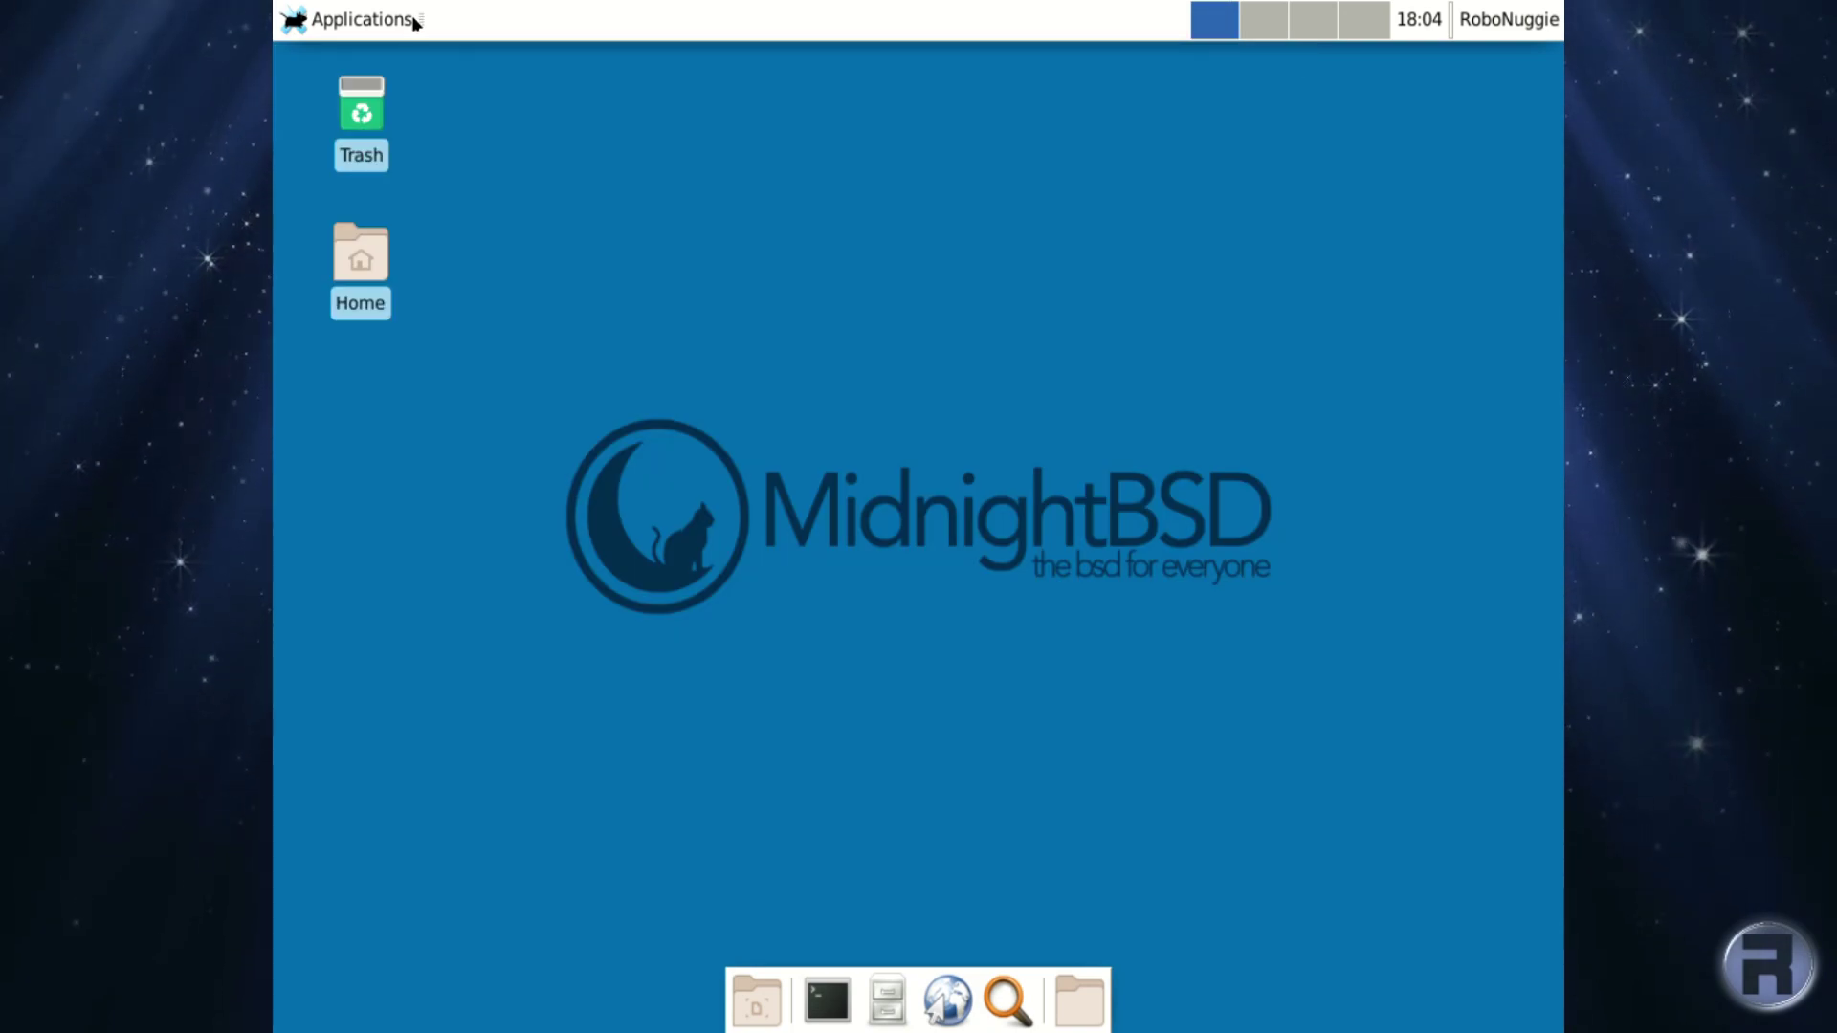